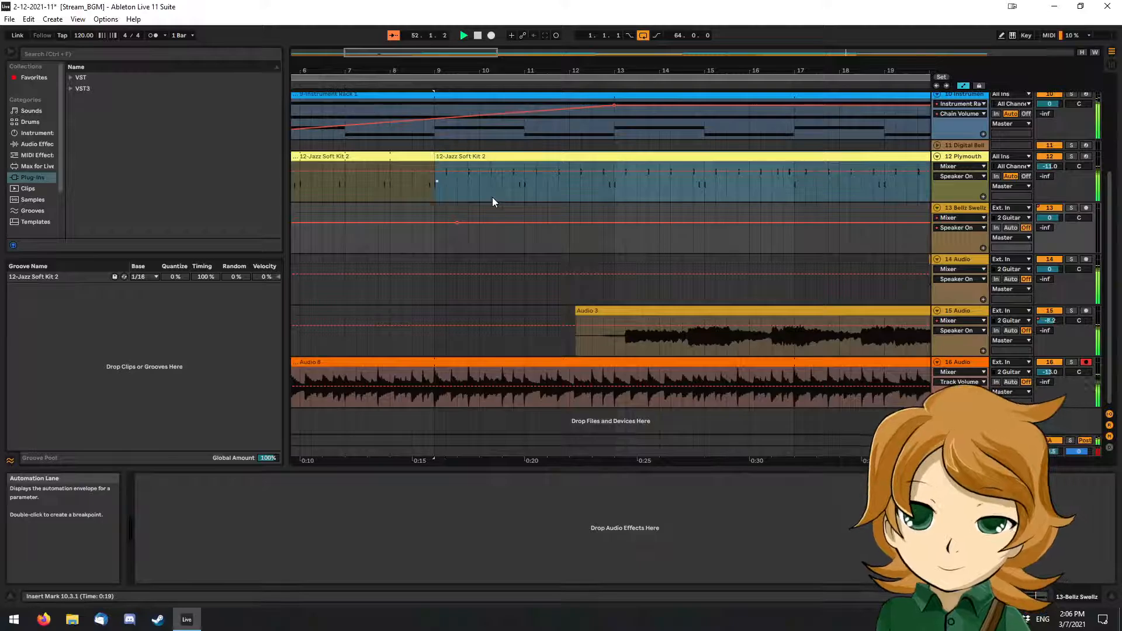
# Split the Plymouth track's drum clip that starts at bar 9 at bar 11.
pyautogui.click(443, 167)
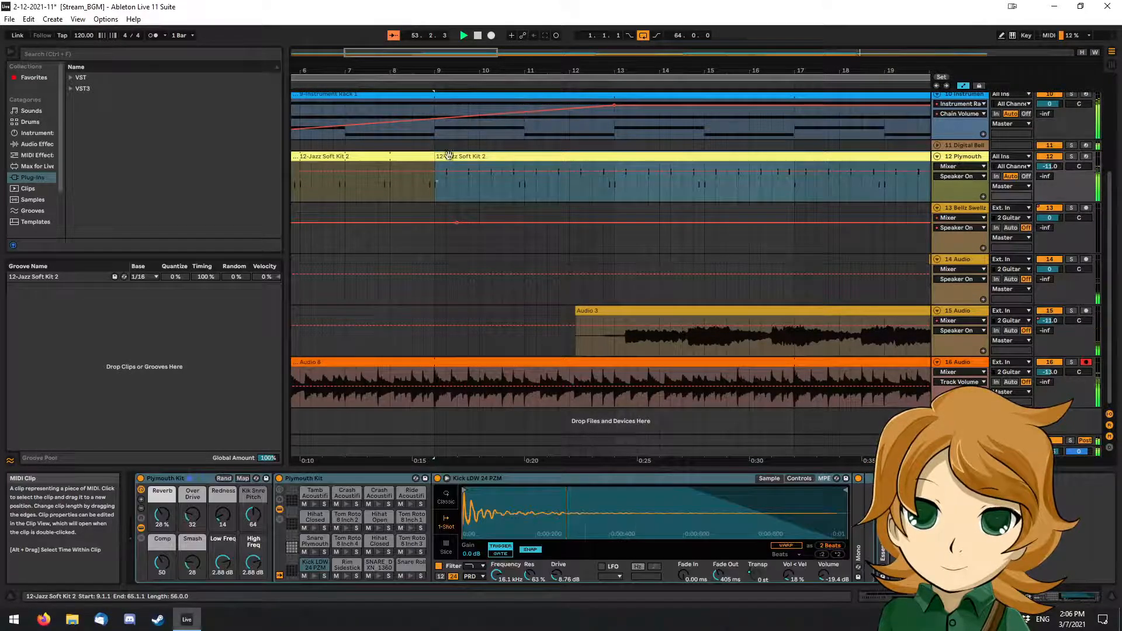
pyautogui.click(525, 190)
pyautogui.hotkey('ctrl', 'e')
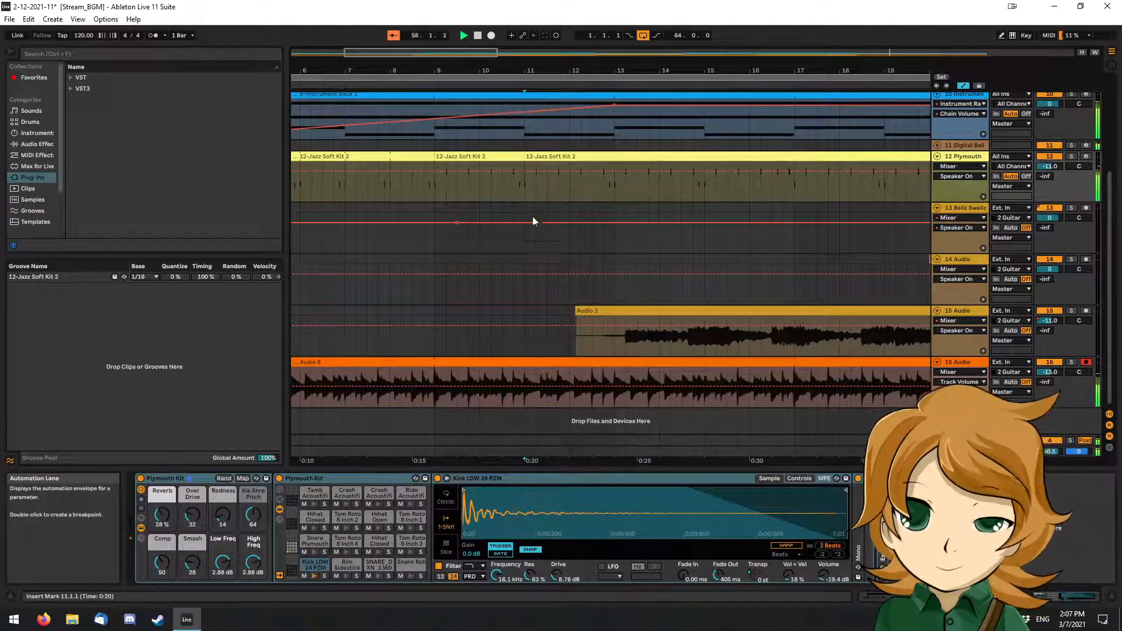
pyautogui.click(532, 212)
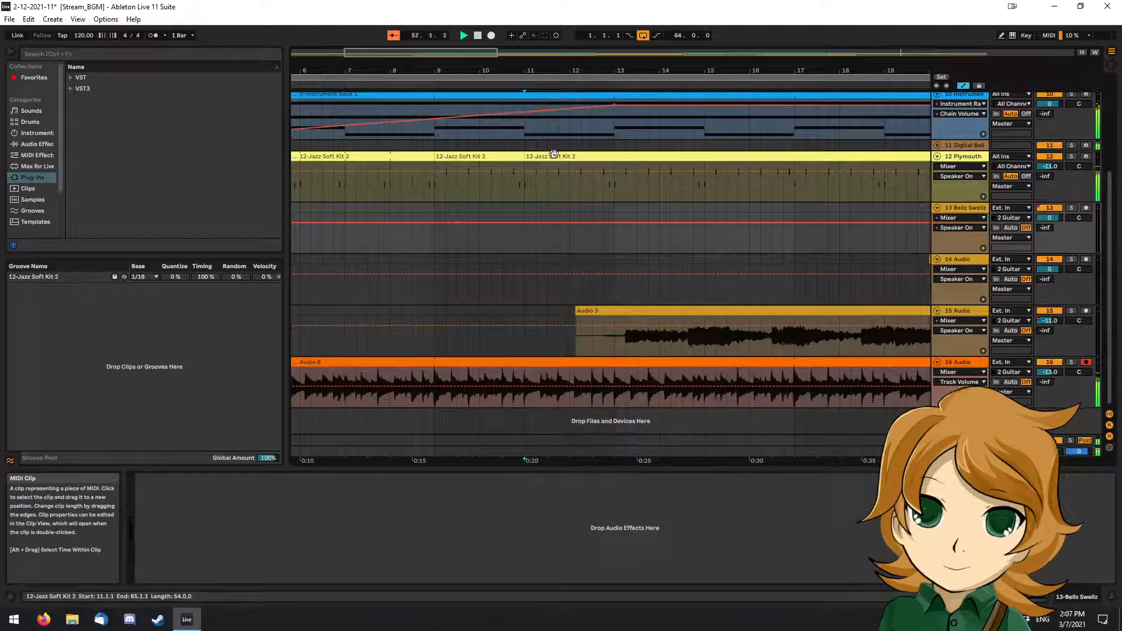
# Play the arrangement from the beginning and examine the Plymouth drum clips around bars 9 to 11.
pyautogui.scroll(-3, 554, 154)
pyautogui.scroll(3, 553, 154)
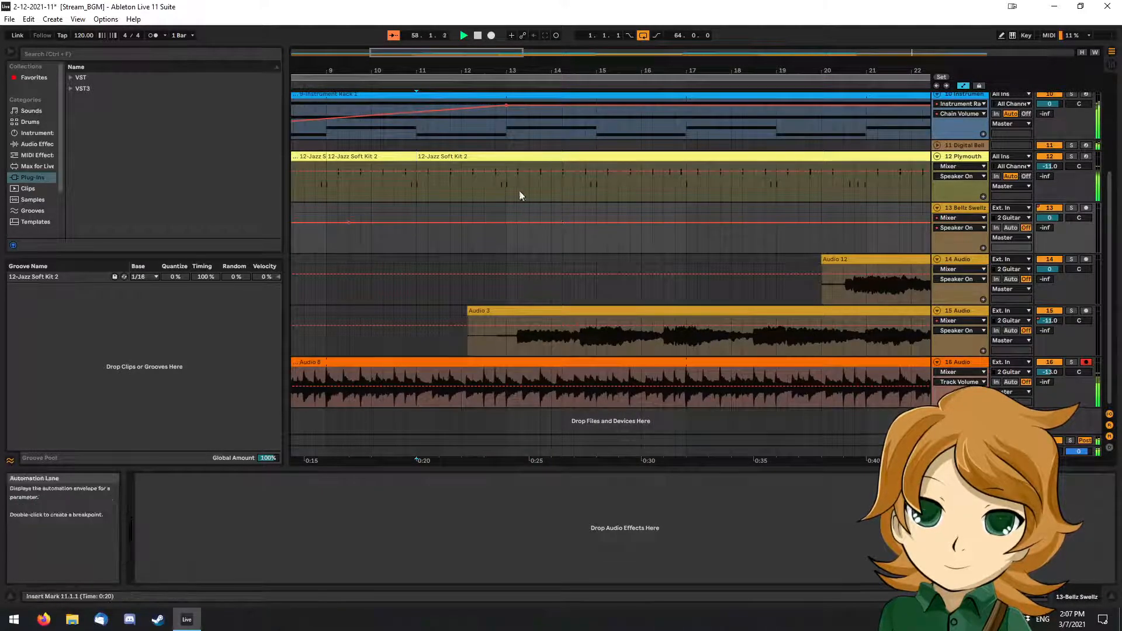
pyautogui.hscroll(-2, 520, 190)
pyautogui.click(482, 38)
pyautogui.click(483, 37)
pyautogui.scroll(-5, 673, 245)
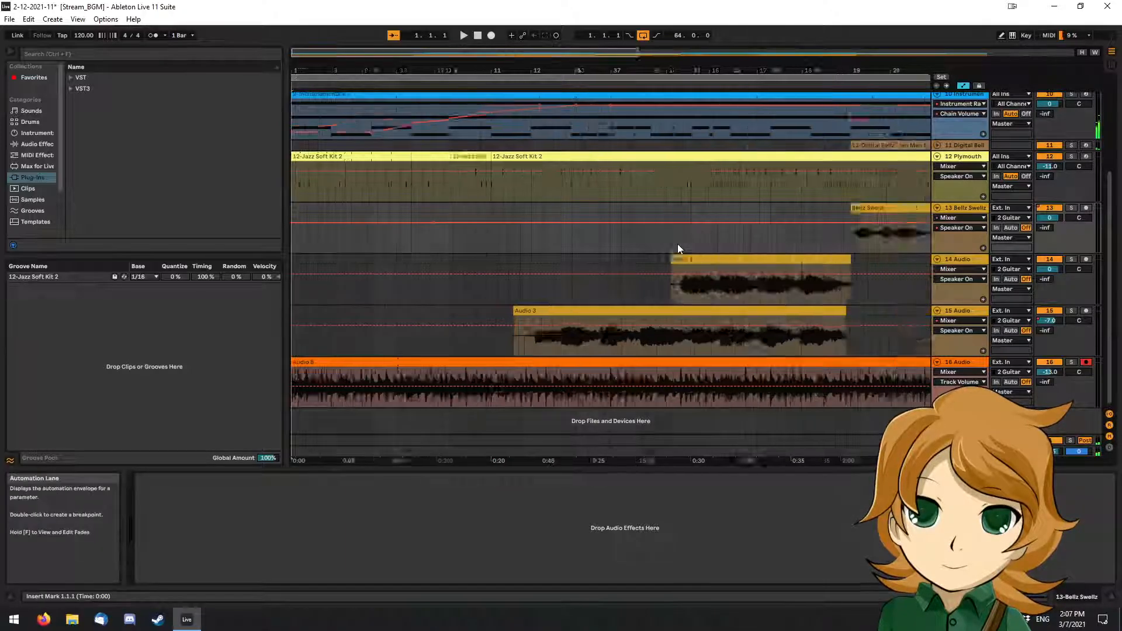
pyautogui.press('space')
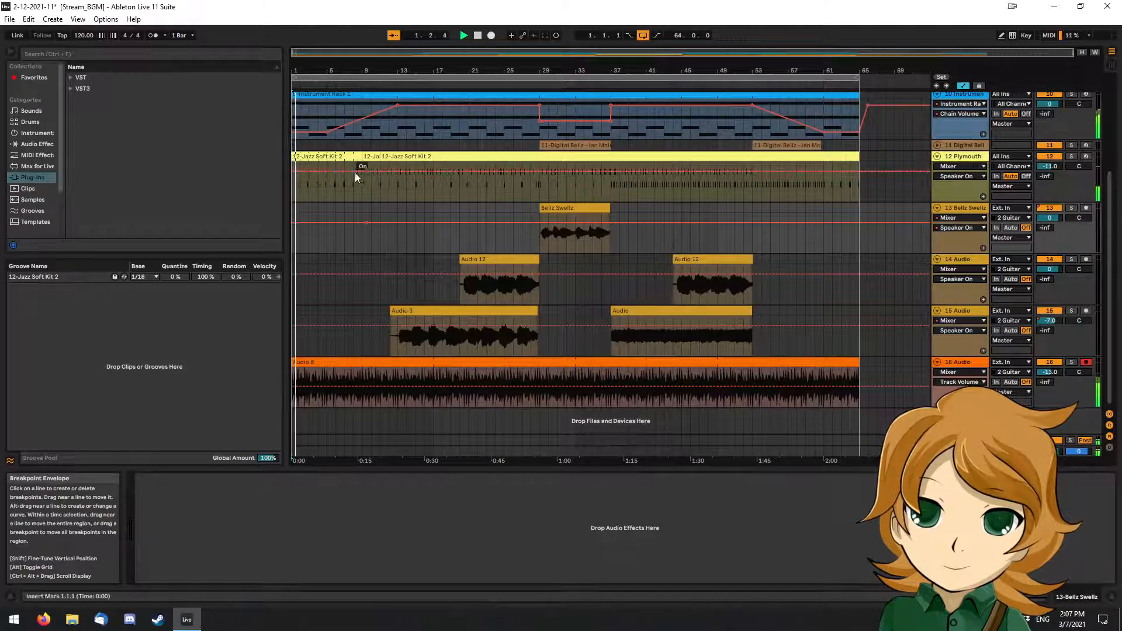
pyautogui.scroll(2, 351, 172)
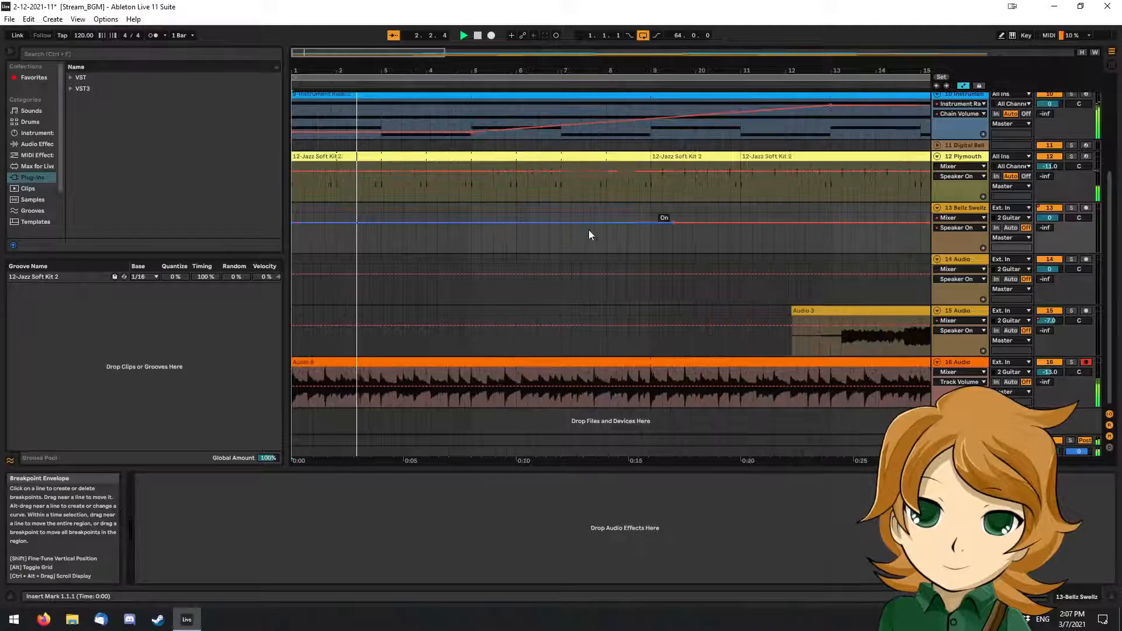
pyautogui.scroll(2, 588, 235)
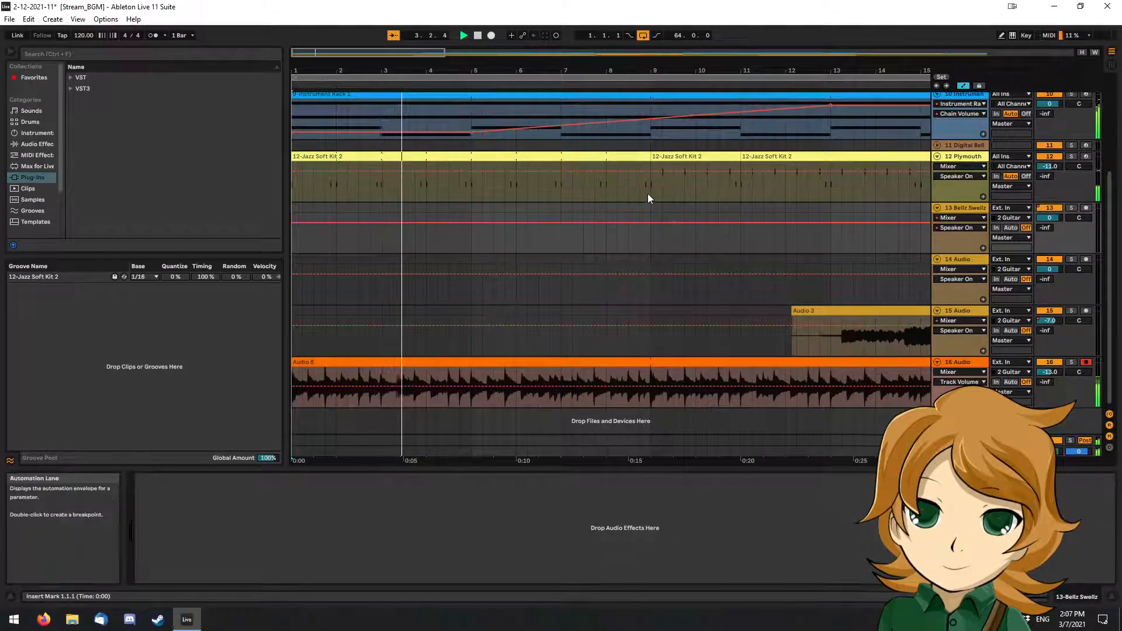
pyautogui.hscroll(5, 740, 158)
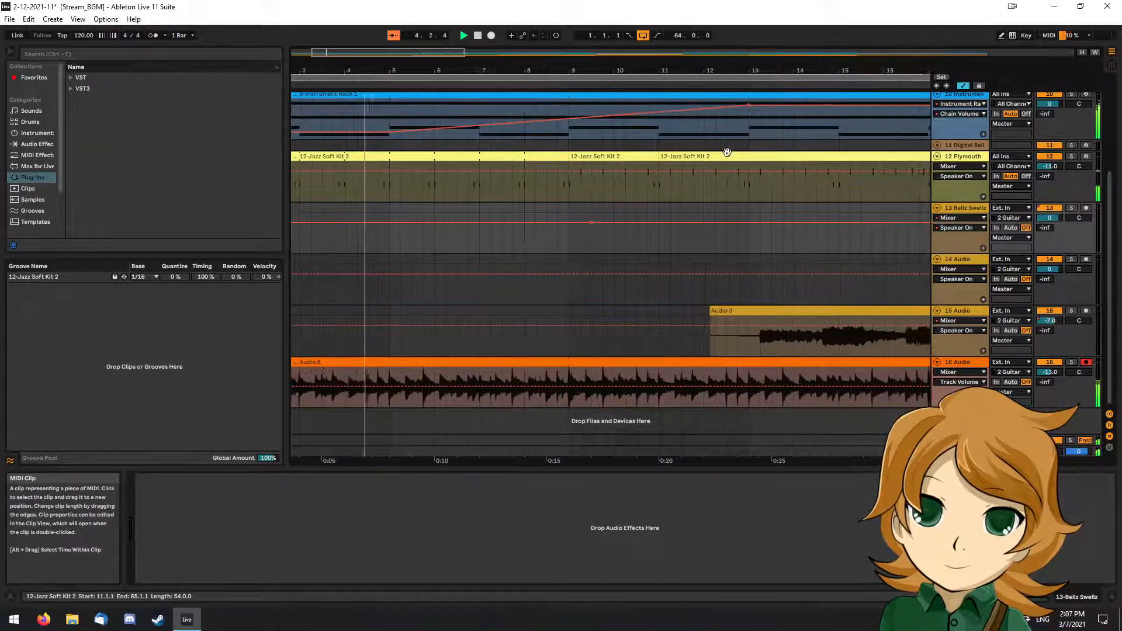
# Try to lengthen the drum clip starting at bar 9 on the Plymouth track to bar 15 in two-bar stages.
pyautogui.click(724, 156)
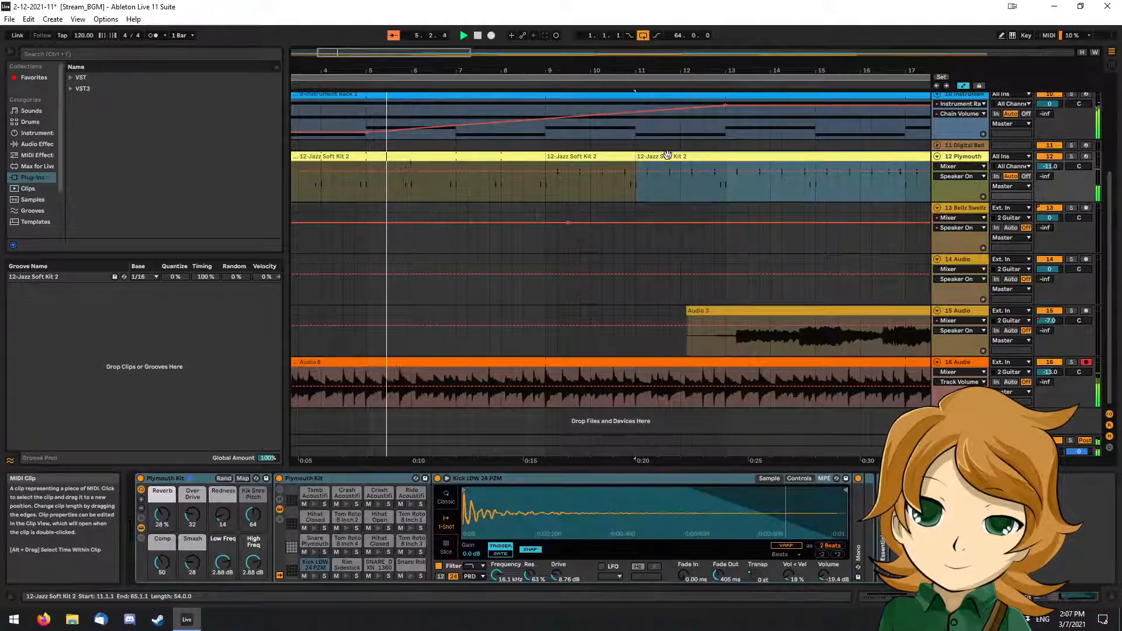
pyautogui.hscroll(2, 667, 181)
pyautogui.moveTo(603, 153); pyautogui.dragTo(690, 151)
pyautogui.moveTo(602, 156); pyautogui.dragTo(686, 155)
pyautogui.hscroll(5, 687, 173)
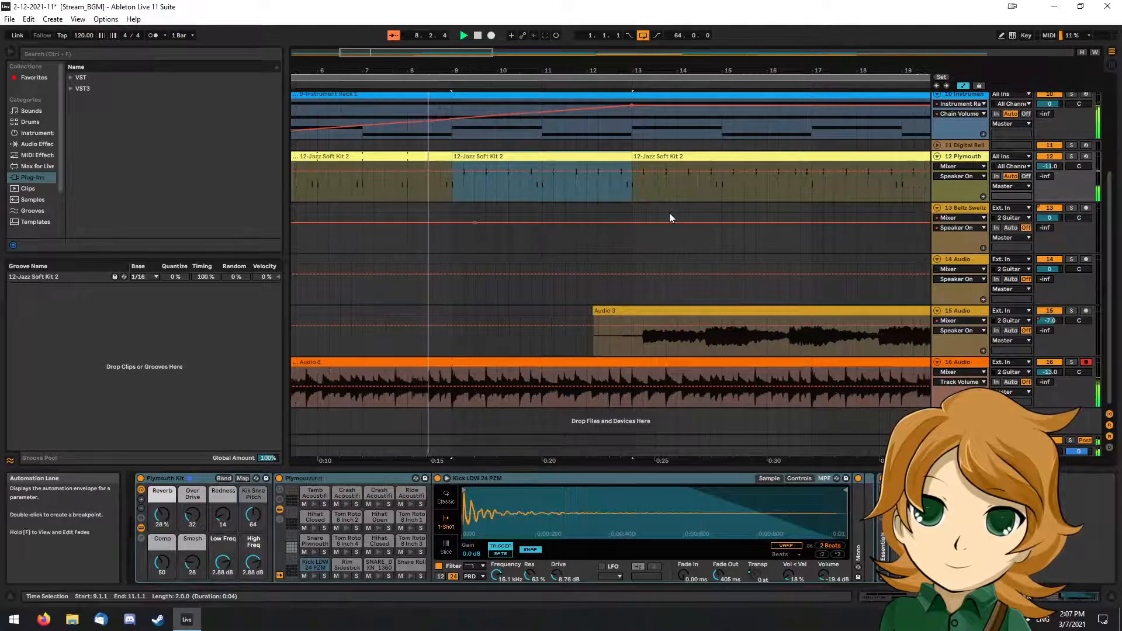
pyautogui.moveTo(611, 158); pyautogui.dragTo(699, 158)
pyautogui.moveTo(606, 156); pyautogui.dragTo(698, 156)
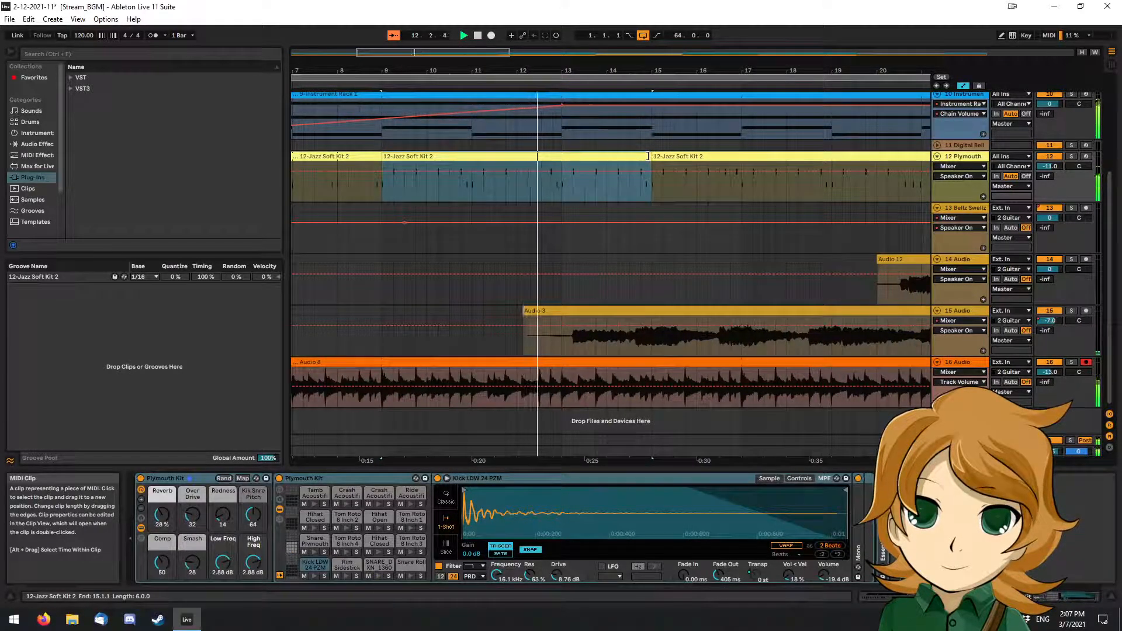
pyautogui.moveTo(655, 156); pyautogui.dragTo(706, 152)
# Undo the drum clip extensions back to the split at bar 11.
pyautogui.hotkey('ctrl', 'z')
pyautogui.hotkey('ctrl', 'z')
pyautogui.hotkey('ctrl', 'z')
pyautogui.hotkey('ctrl', 'z')
pyautogui.hotkey('ctrl', 'z')
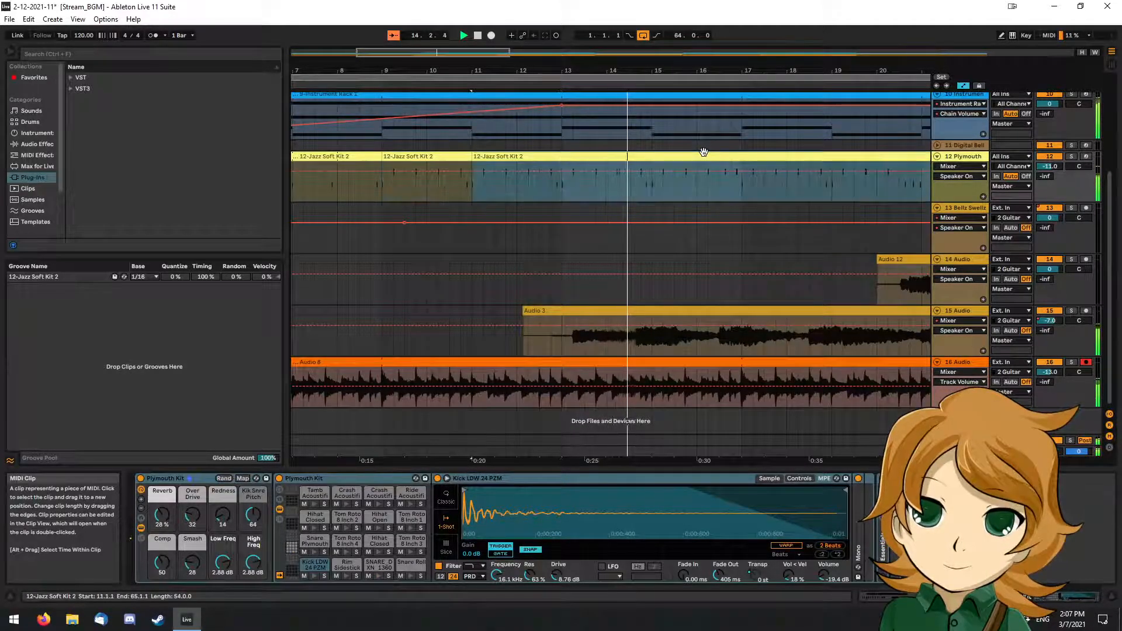
# Turn on looping for the drum clip between bars 9 and 11 and set its loop length to 2 bars.
pyautogui.click(402, 163)
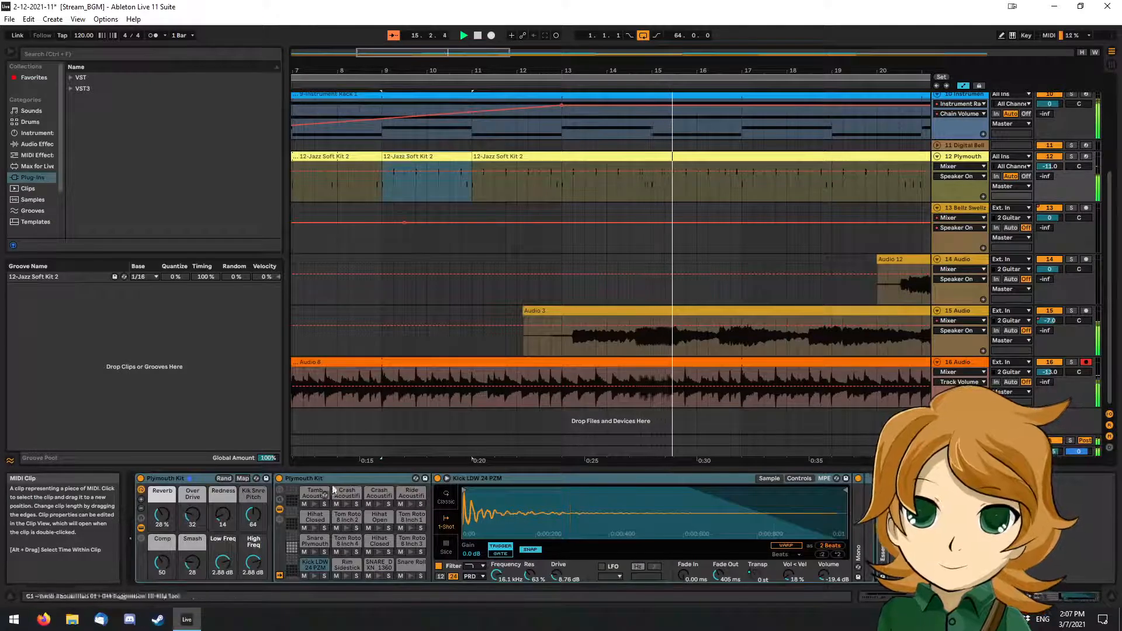
pyautogui.hotkey('shift', 'Tab')
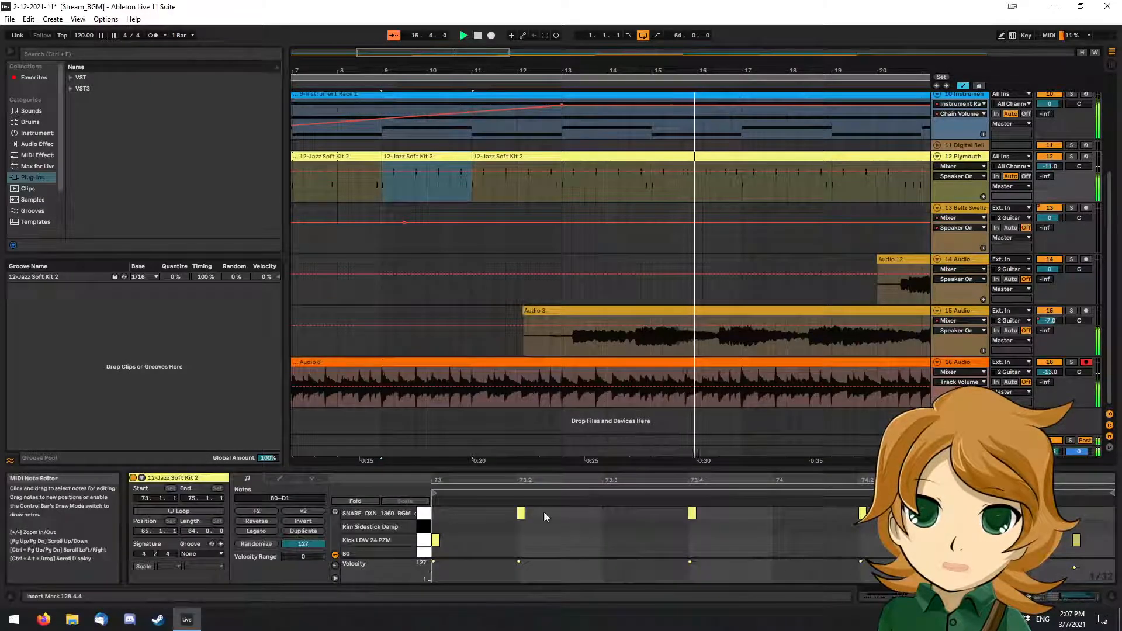
pyautogui.click(190, 511)
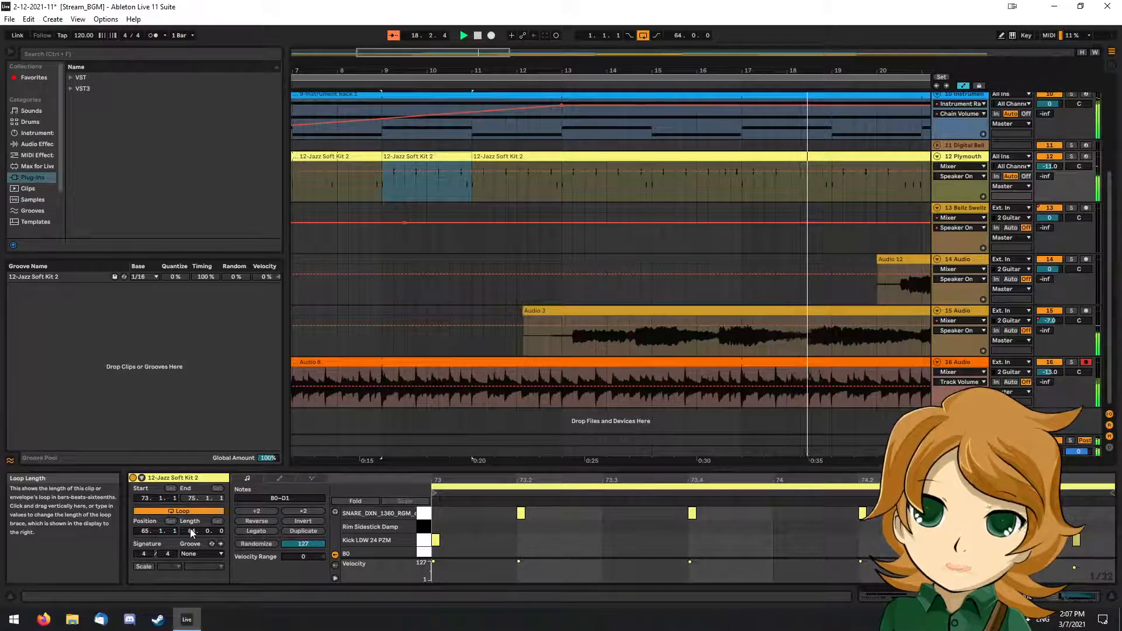
pyautogui.press('space')
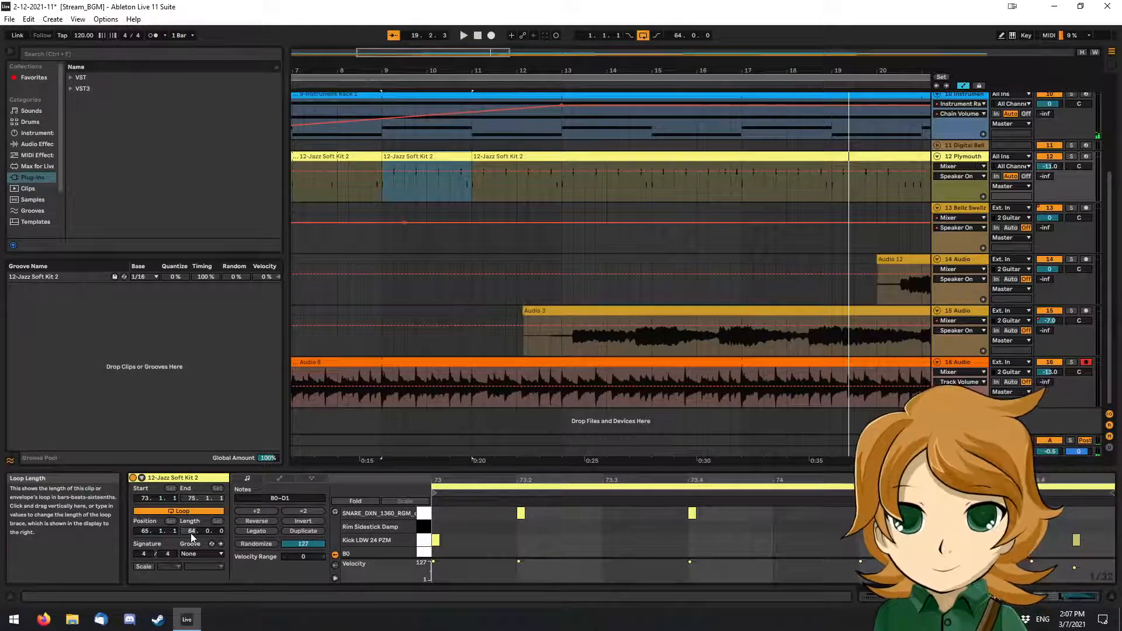
pyautogui.write('2')
pyautogui.press('Return')
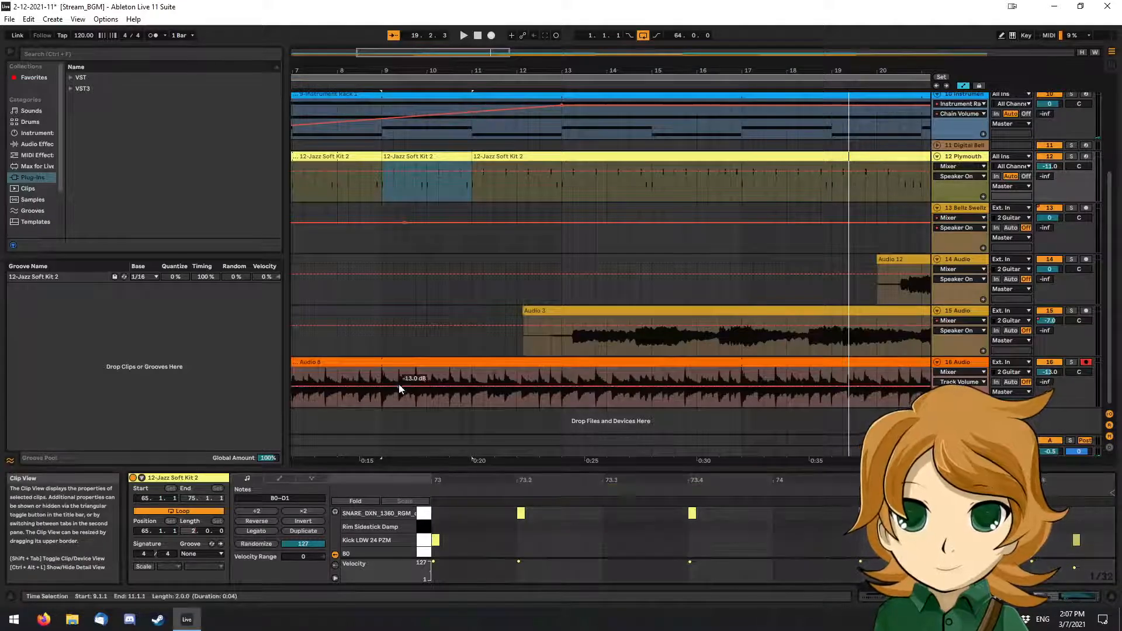
# Extend the looped drum clip starting at bar 9 on the Plymouth track so it ends at bar 19.
pyautogui.click(491, 170)
pyautogui.moveTo(471, 156); pyautogui.dragTo(827, 164)
pyautogui.moveTo(906, 166); pyautogui.dragTo(815, 168)
pyautogui.moveTo(746, 176); pyautogui.dragTo(843, 167)
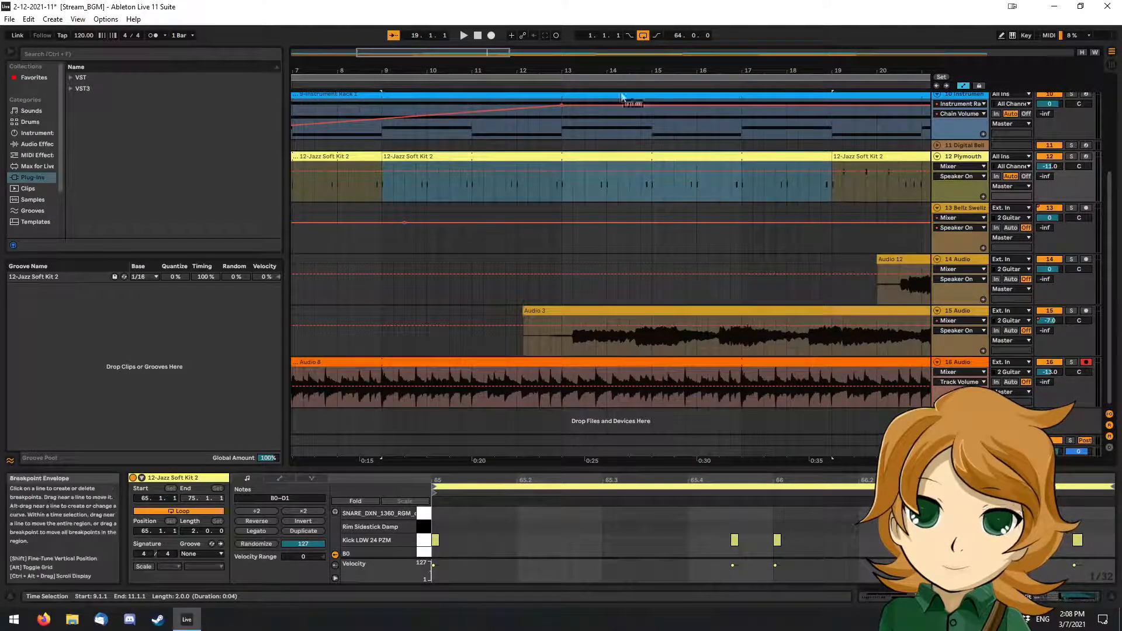
# Restart playback from the beginning to check the looped drum section.
pyautogui.click(476, 35)
pyautogui.click(464, 36)
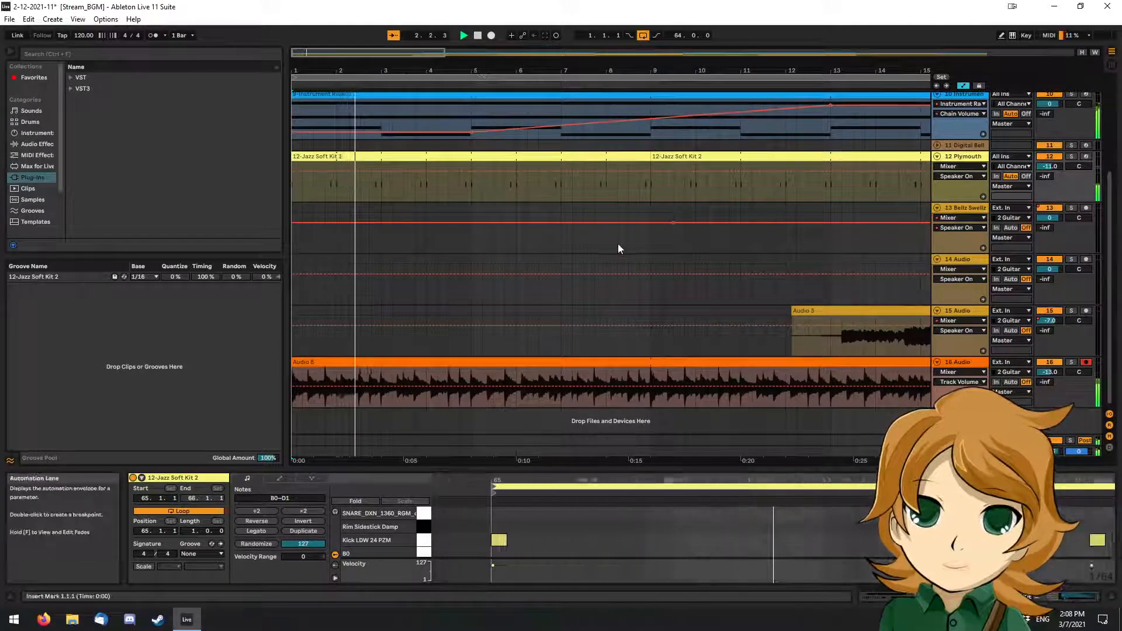
pyautogui.click(615, 245)
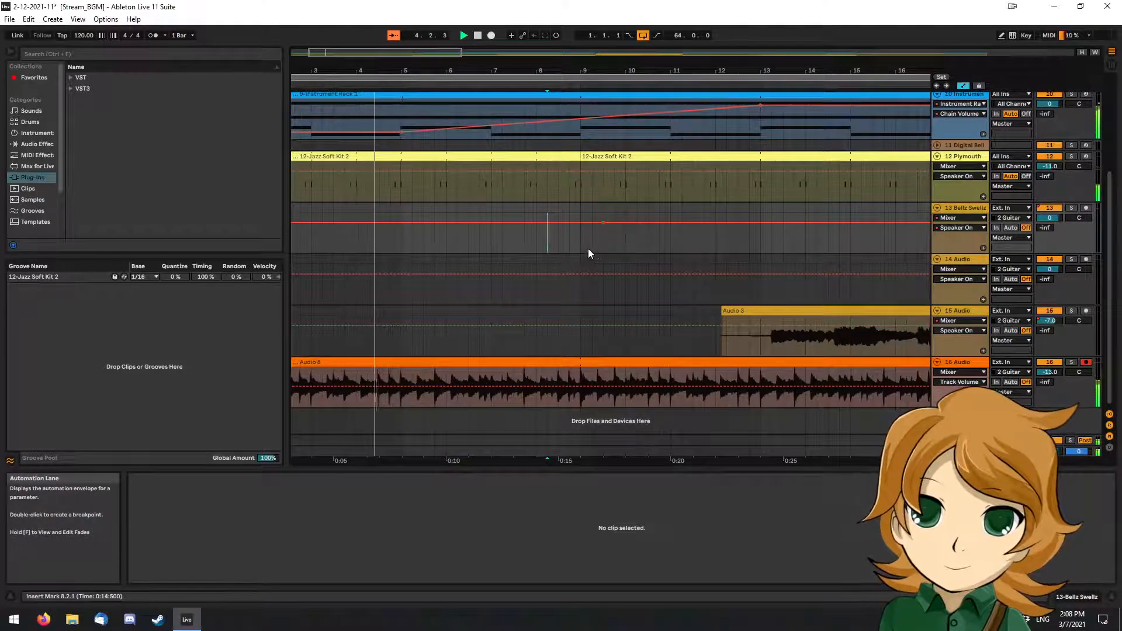
# Rename the first drum clip on the Plymouth track, covering bars 1 to 9, as Low/Intro.
pyautogui.click(406, 156)
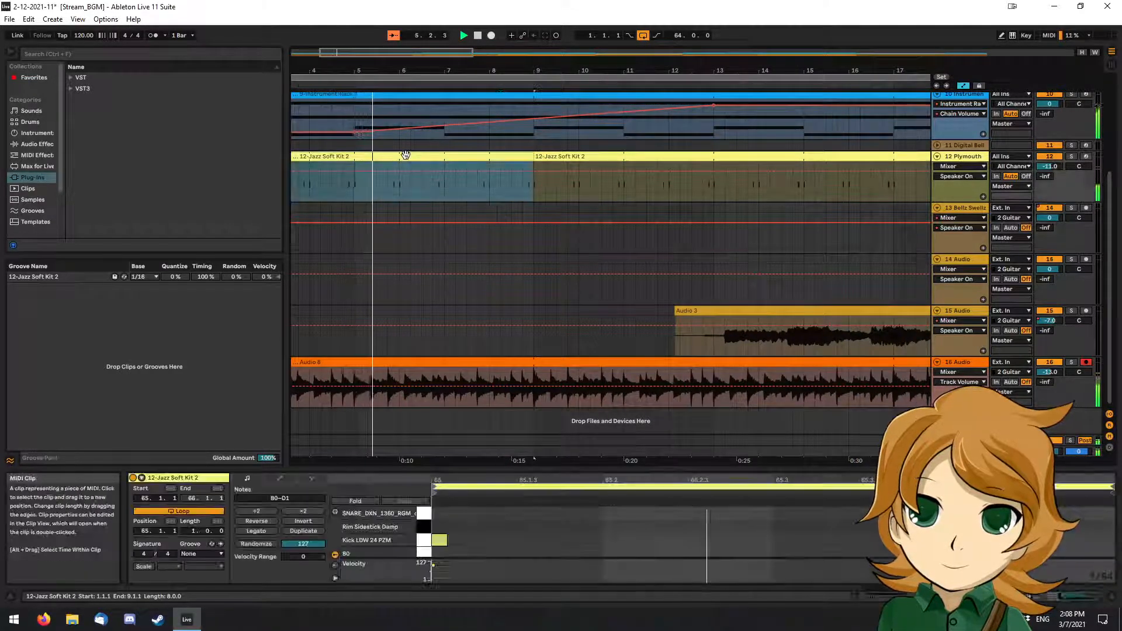
pyautogui.hotkey('ctrl', 'r')
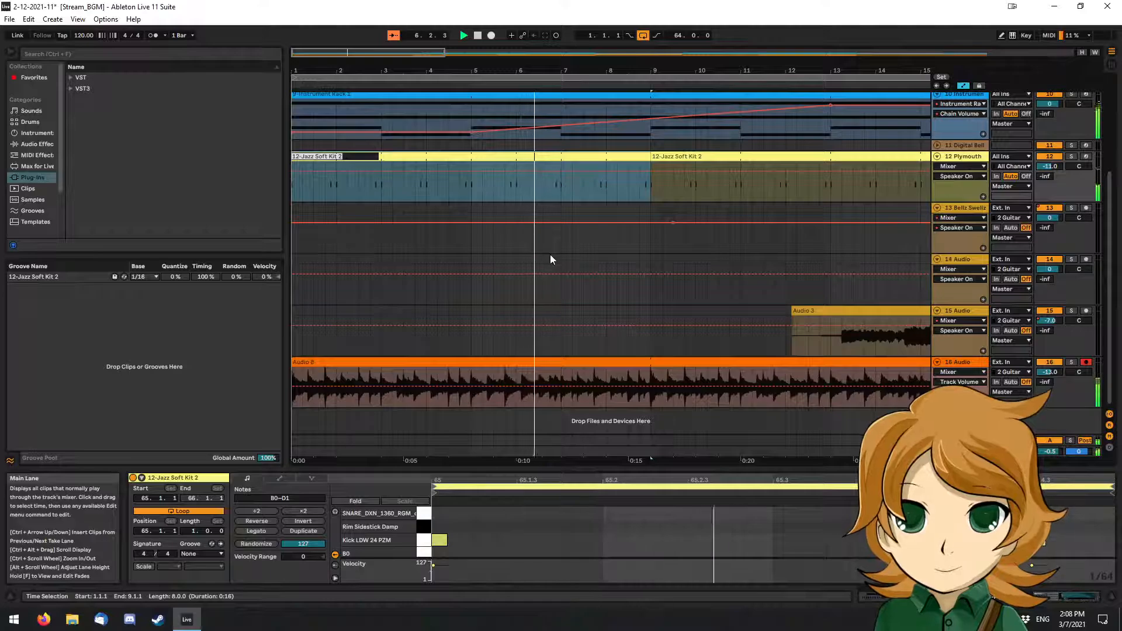
pyautogui.write('Lo')
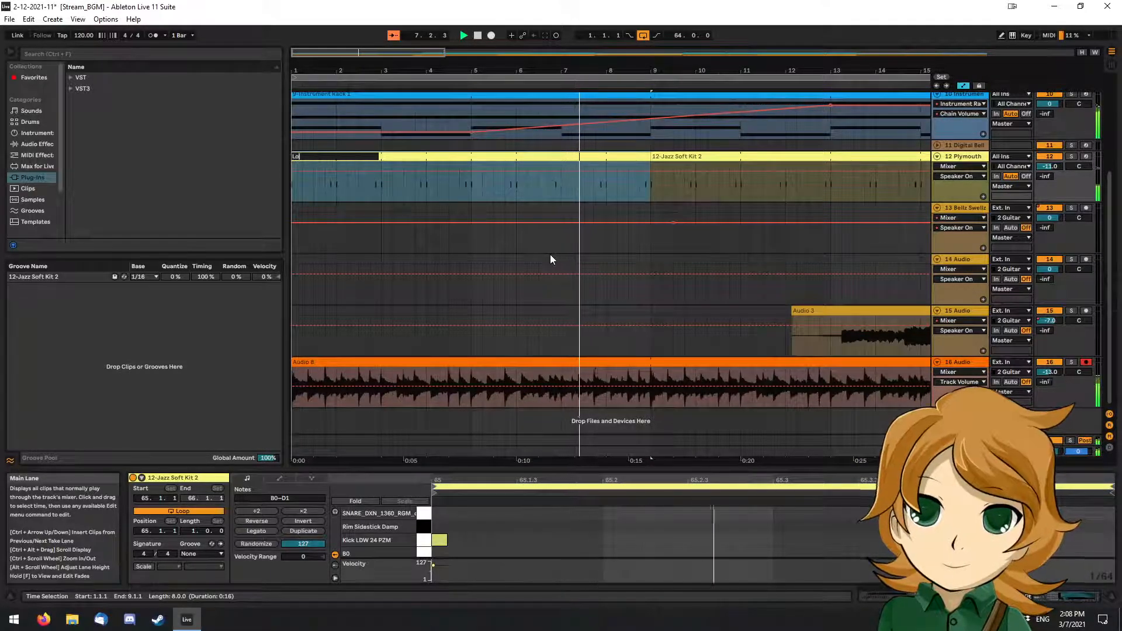
pyautogui.write('w/Intro')
pyautogui.press('Return')
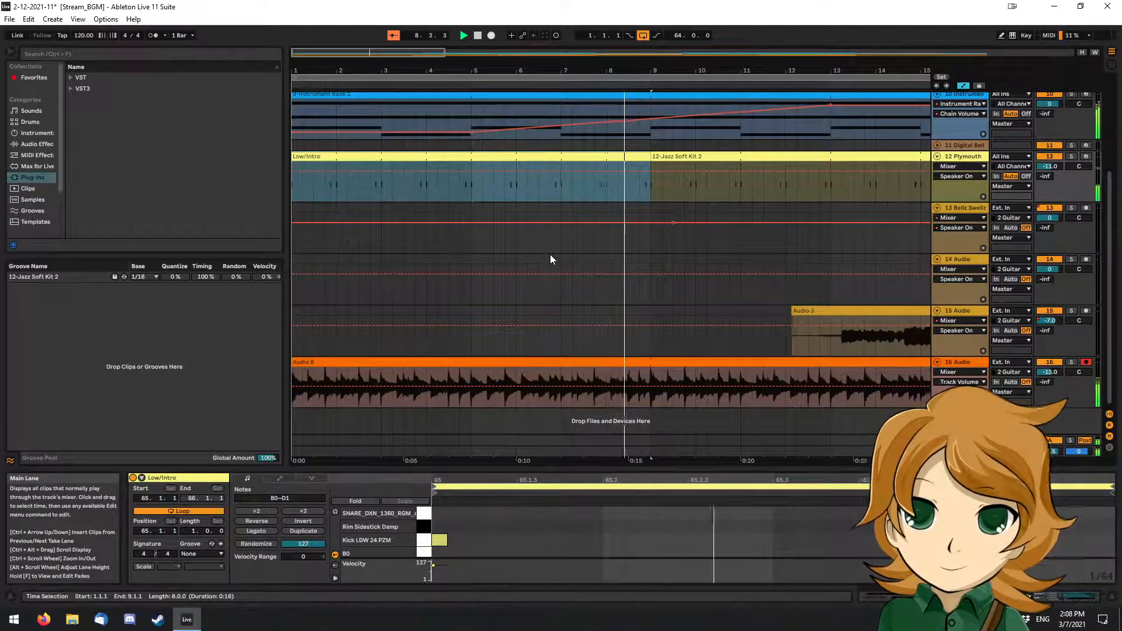
# Move the two-bar loop of the drum clip starting at bar 9 to clip position 73.1.1.
pyautogui.click(675, 157)
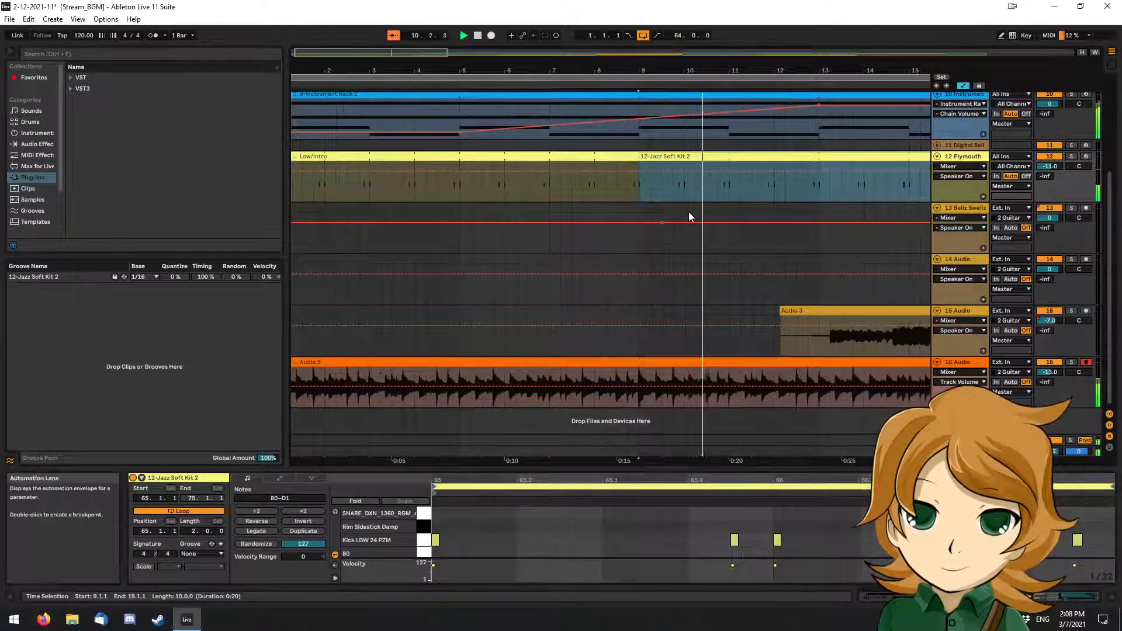
pyautogui.click(661, 257)
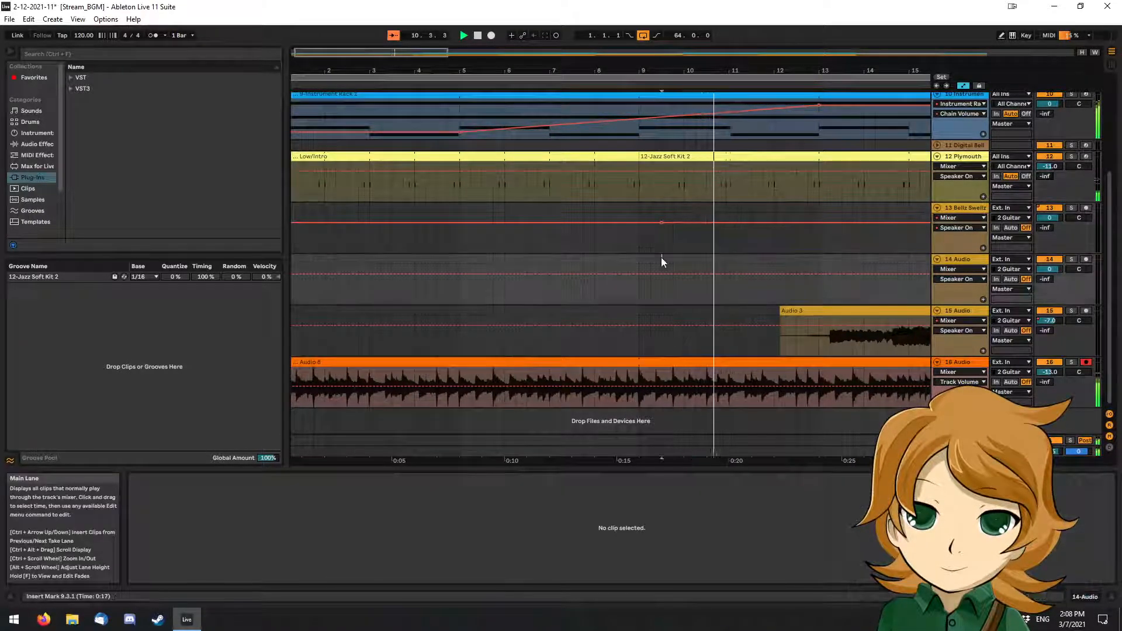
pyautogui.click(646, 156)
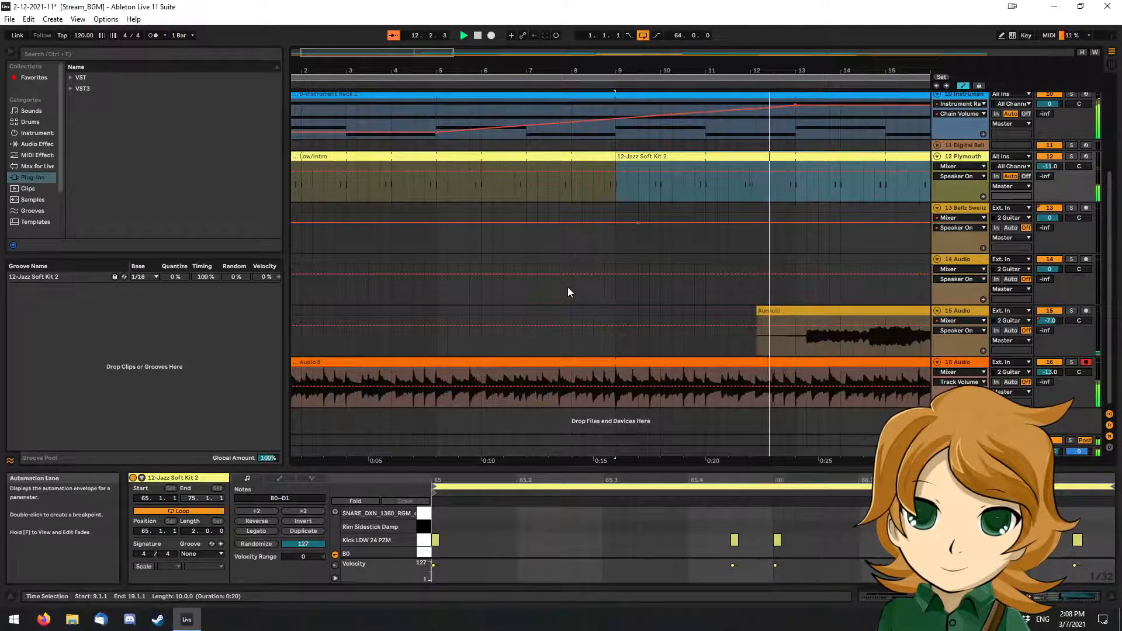
pyautogui.hscroll(3, 702, 246)
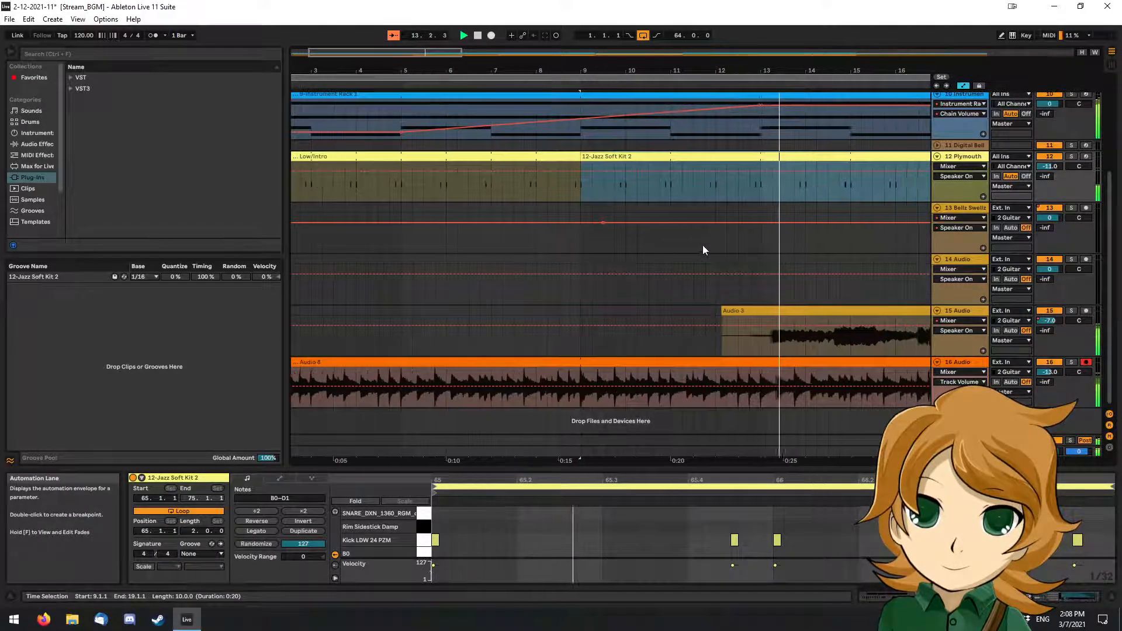
pyautogui.hscroll(5, 698, 246)
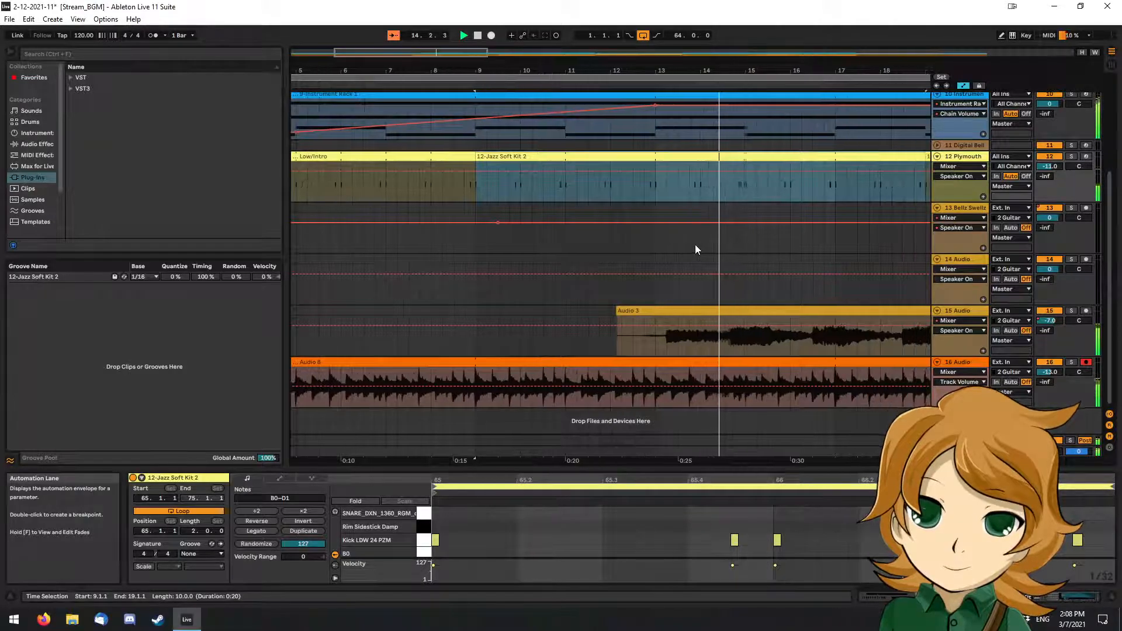
pyautogui.hscroll(2, 691, 237)
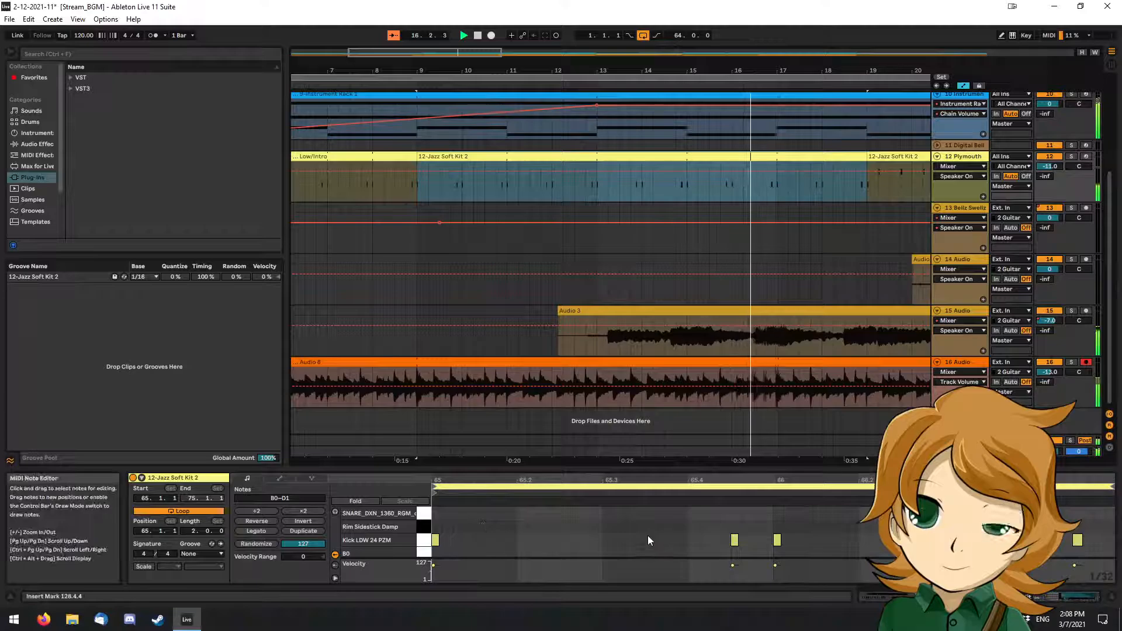
pyautogui.scroll(-4, 649, 538)
pyautogui.scroll(-4, 649, 535)
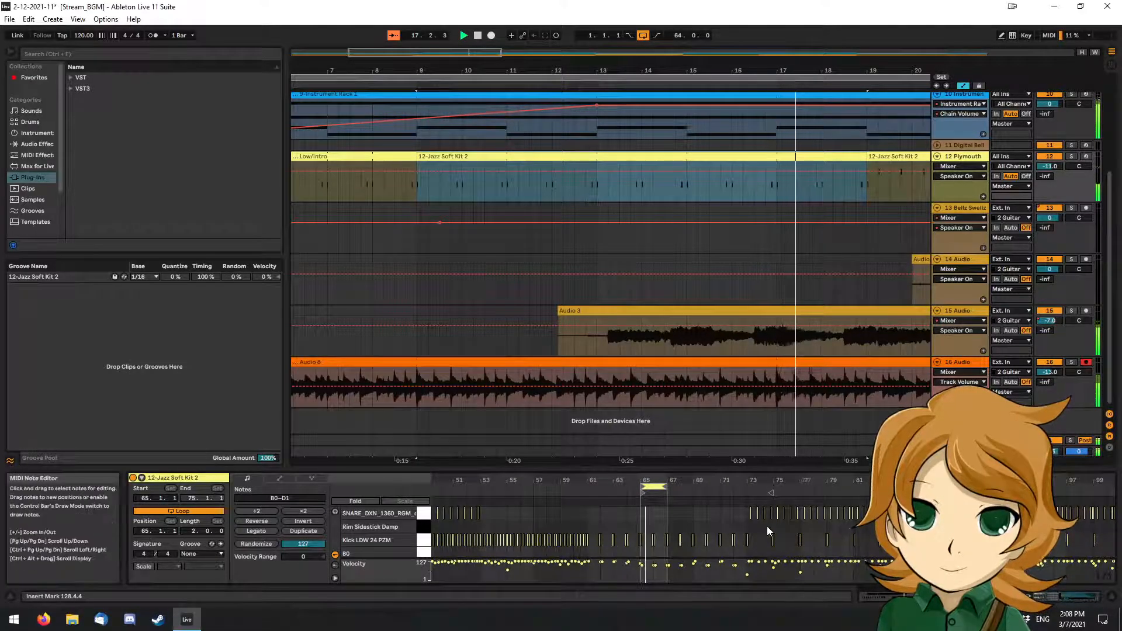
pyautogui.moveTo(653, 486); pyautogui.dragTo(756, 491)
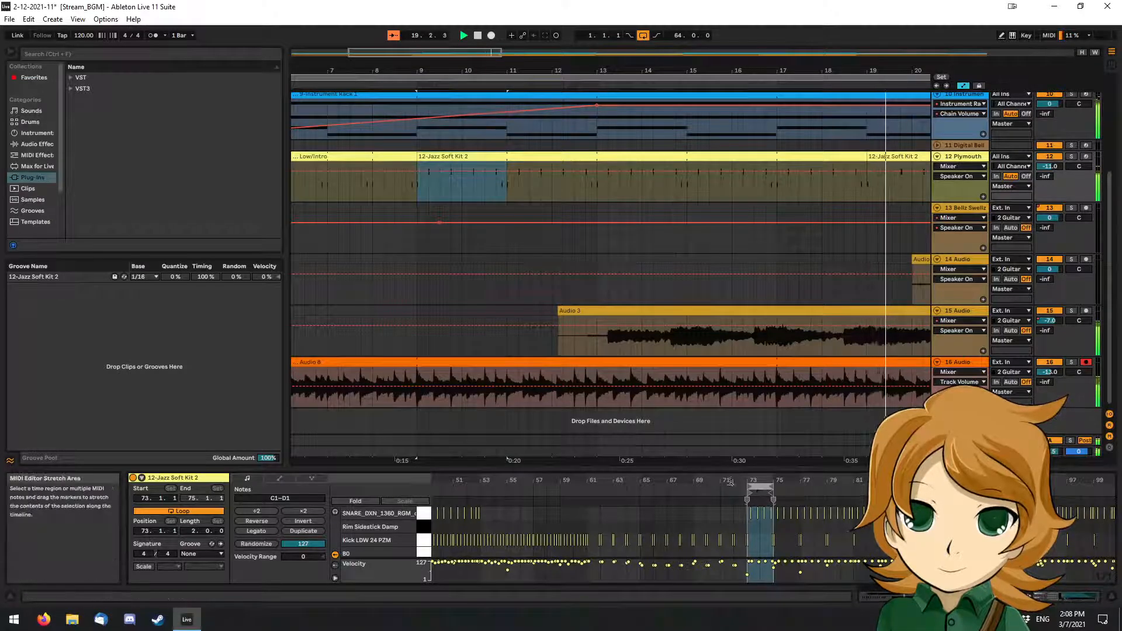
# Restart playback from the beginning to hear the drum clip with its repositioned loop.
pyautogui.click(478, 35)
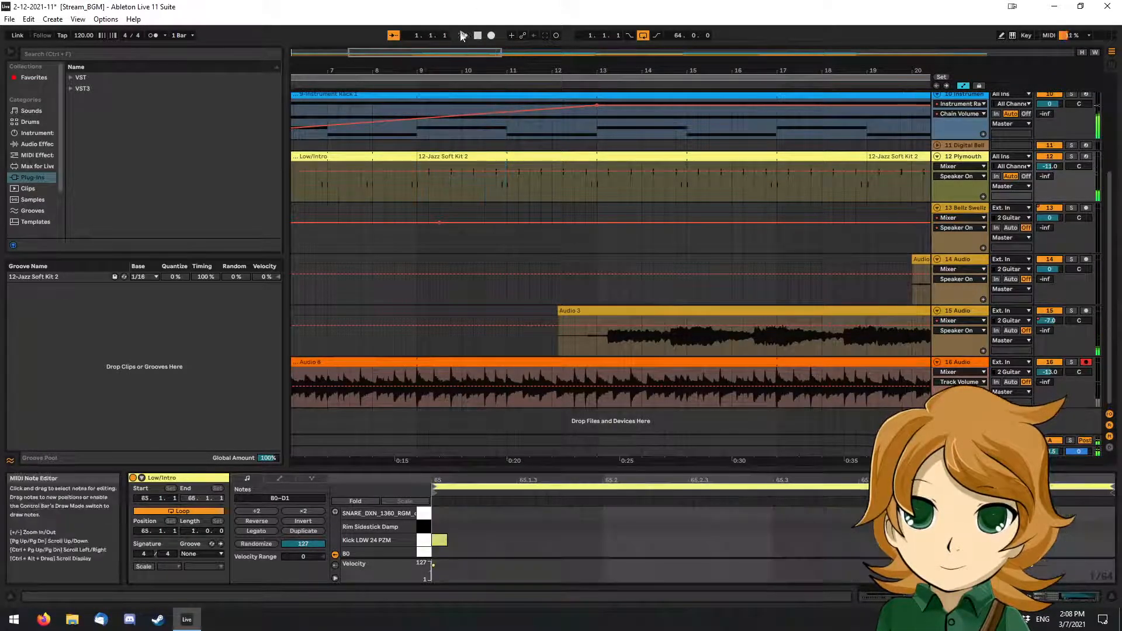
pyautogui.click(463, 36)
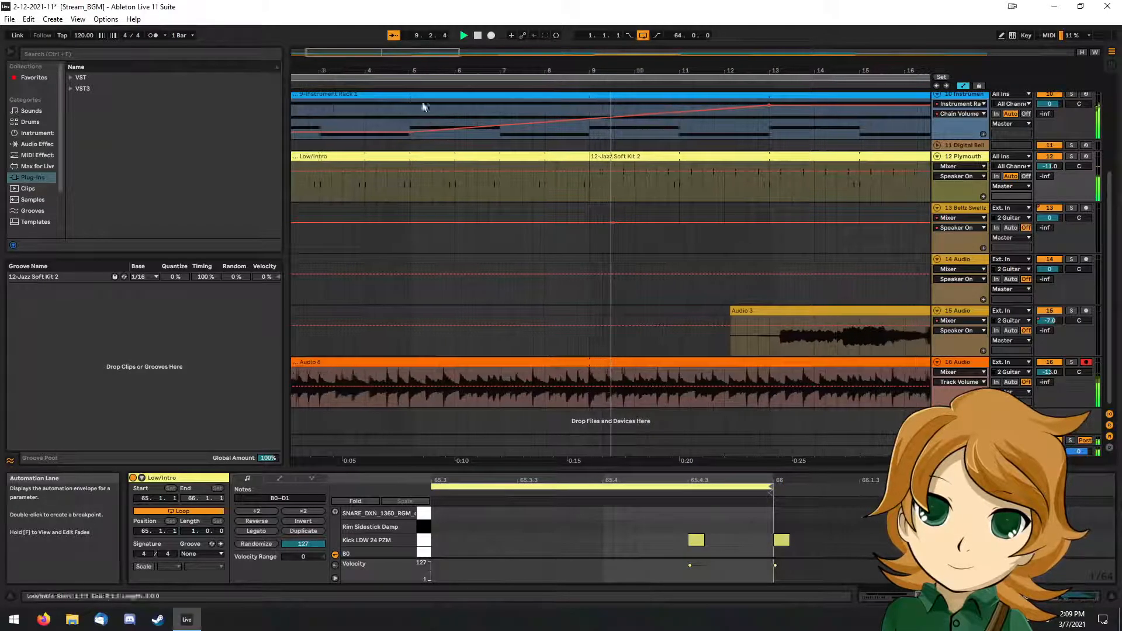
# Rename the drum clip on the Plymouth track covering bars 9 to 19 as Medium.
pyautogui.click(653, 198)
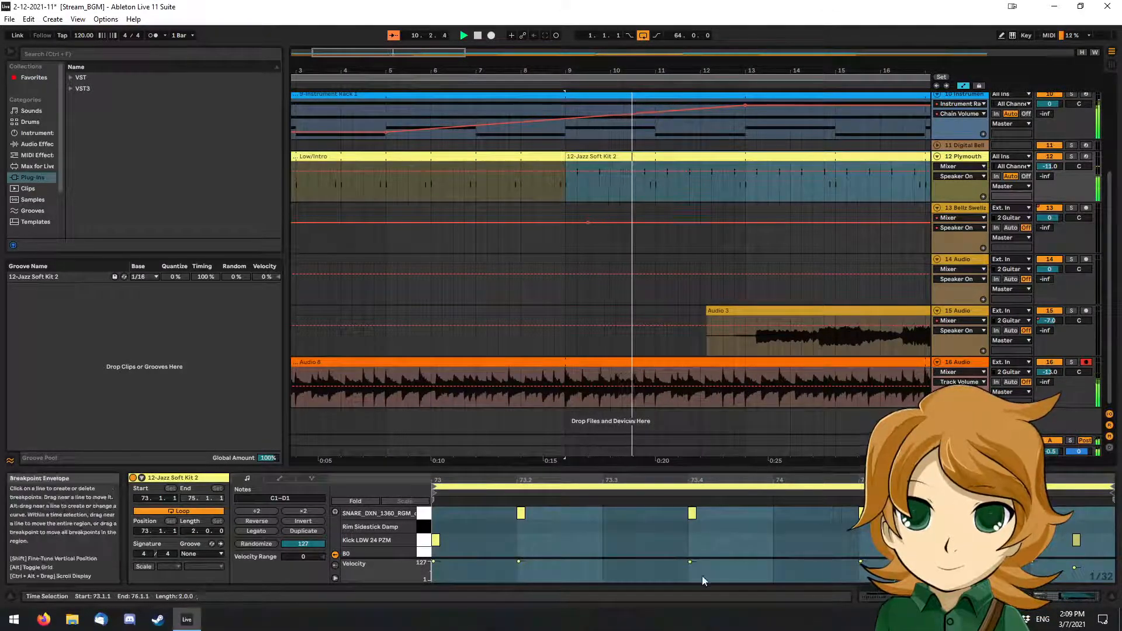
pyautogui.scroll(-3, 787, 261)
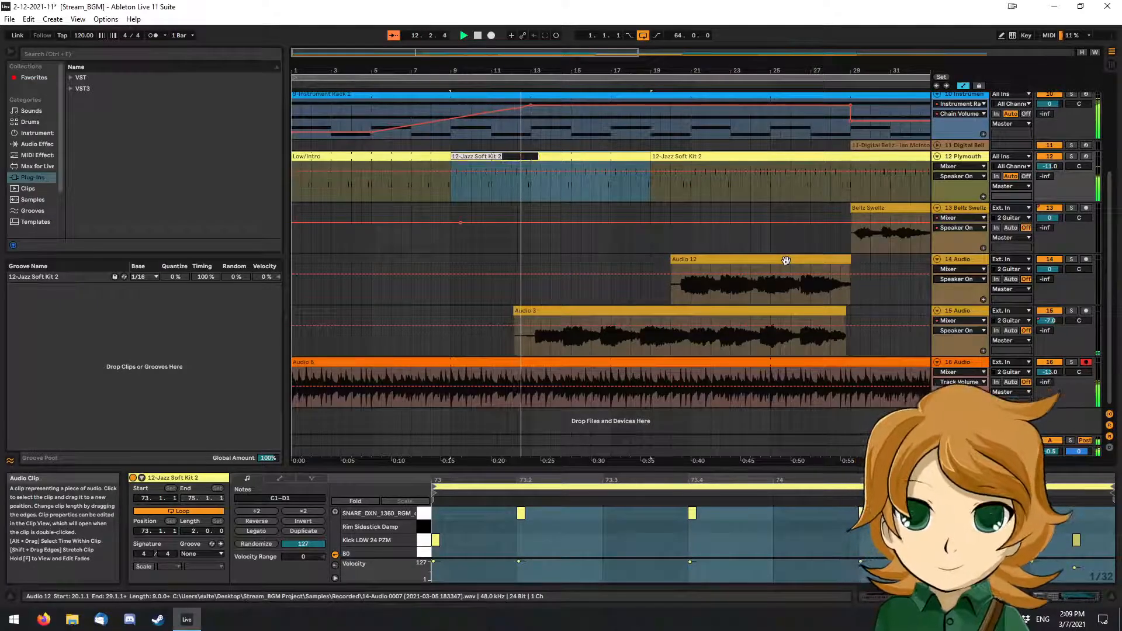
pyautogui.write('Medium')
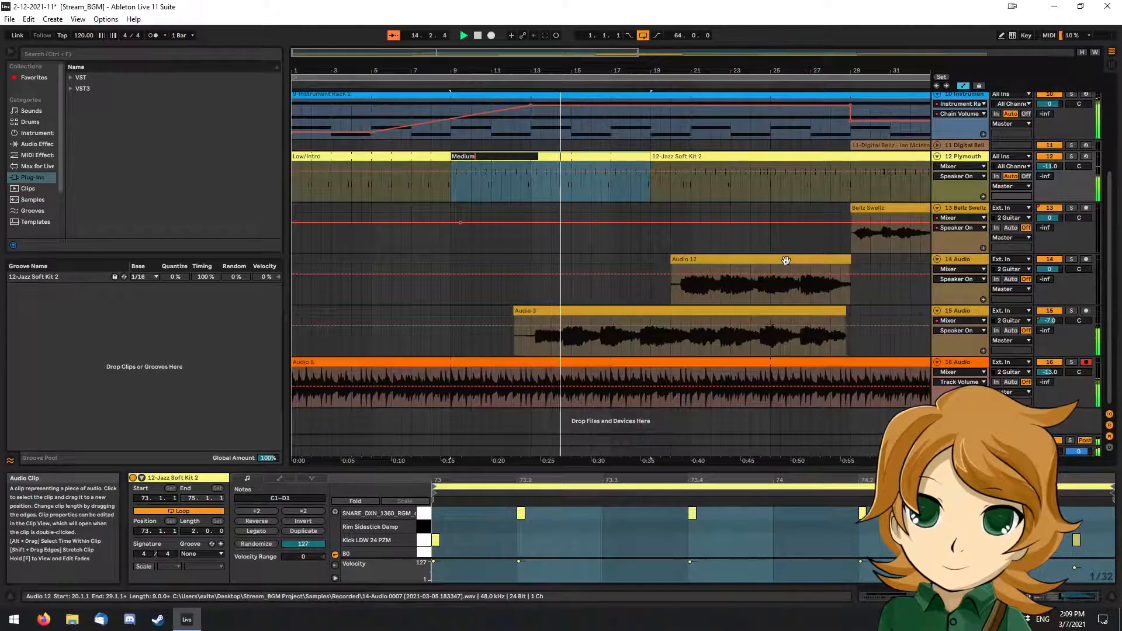
pyautogui.press('Return')
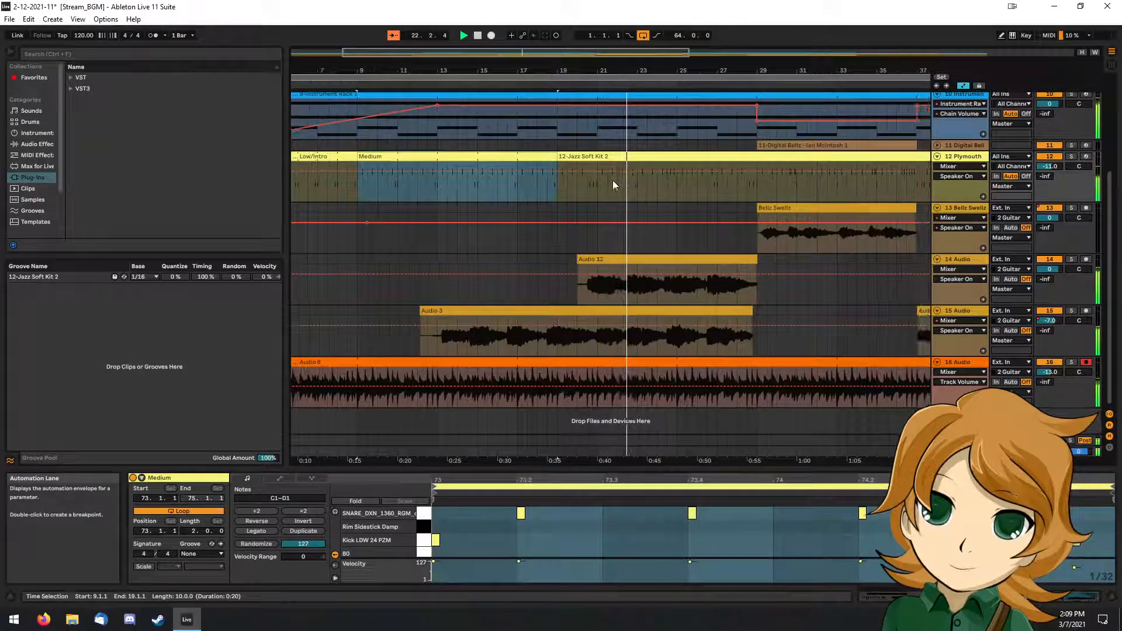
# Listen to the drums from bar 19 and split the 12-Jazz Soft Kit 2 clip on the Plymouth track at bar 23.
pyautogui.scroll(3, 580, 180)
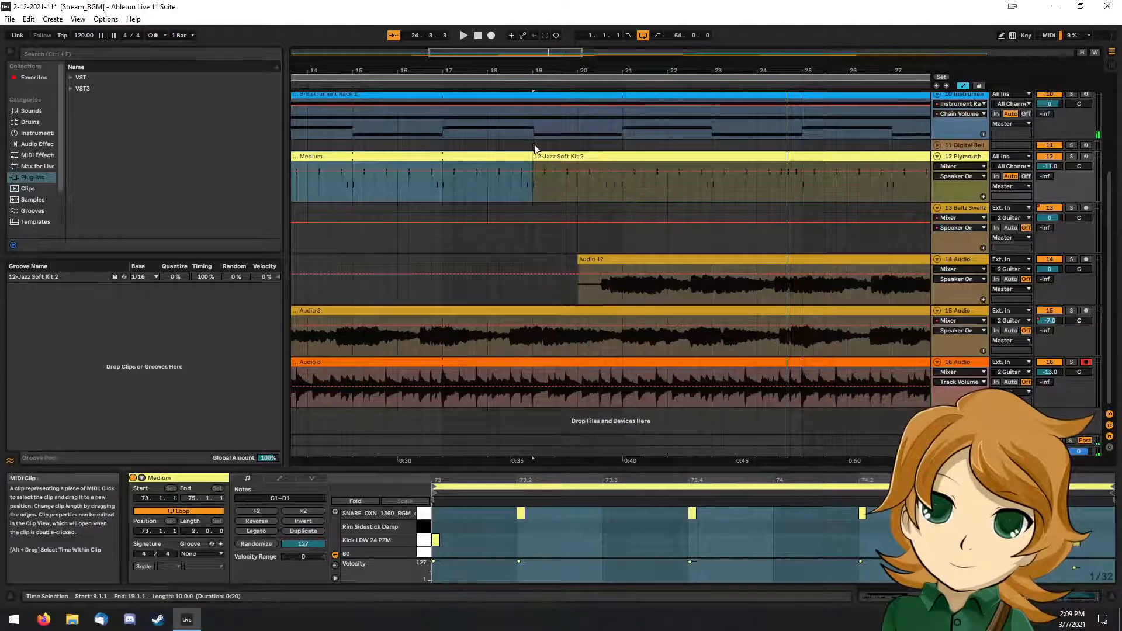
pyautogui.click(534, 86)
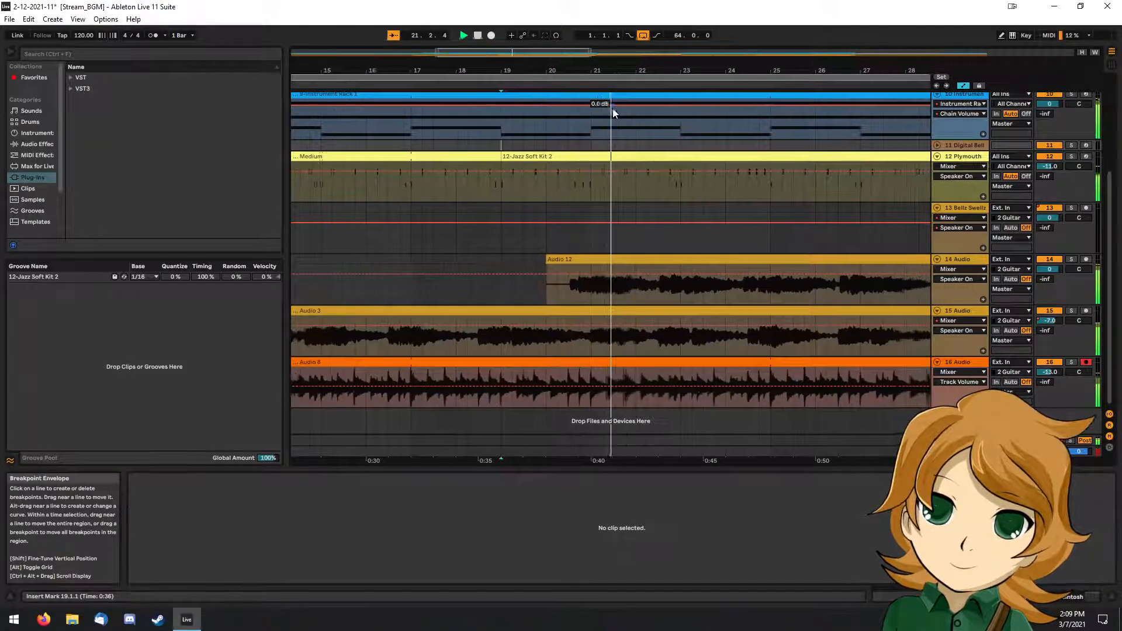
pyautogui.scroll(1, 571, 206)
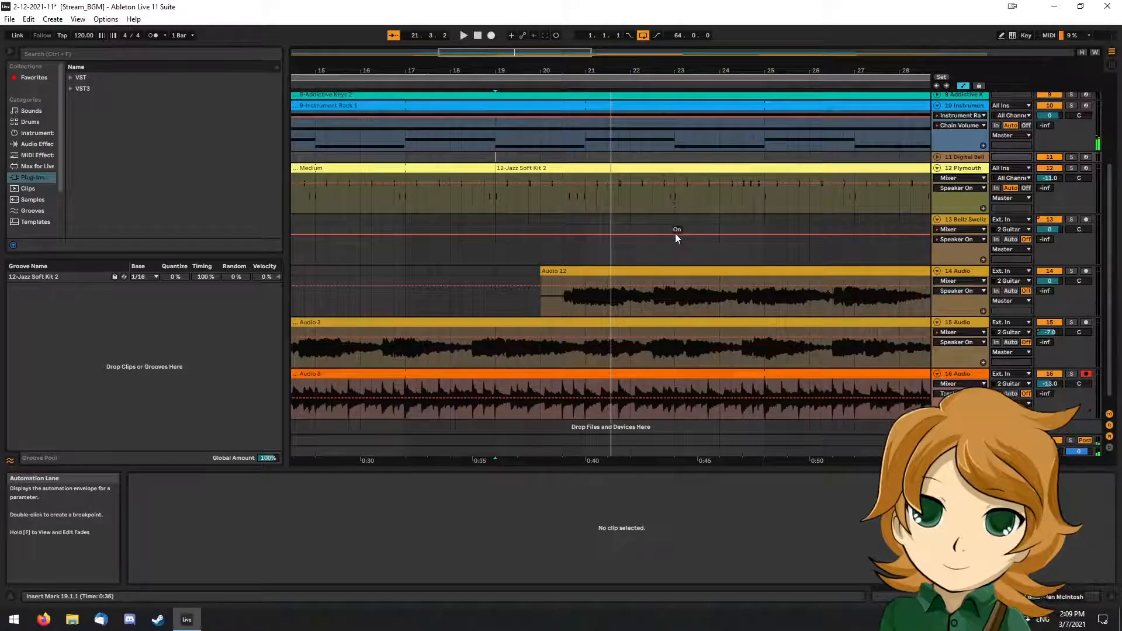
pyautogui.click(675, 199)
pyautogui.hotkey('ctrl', 'e')
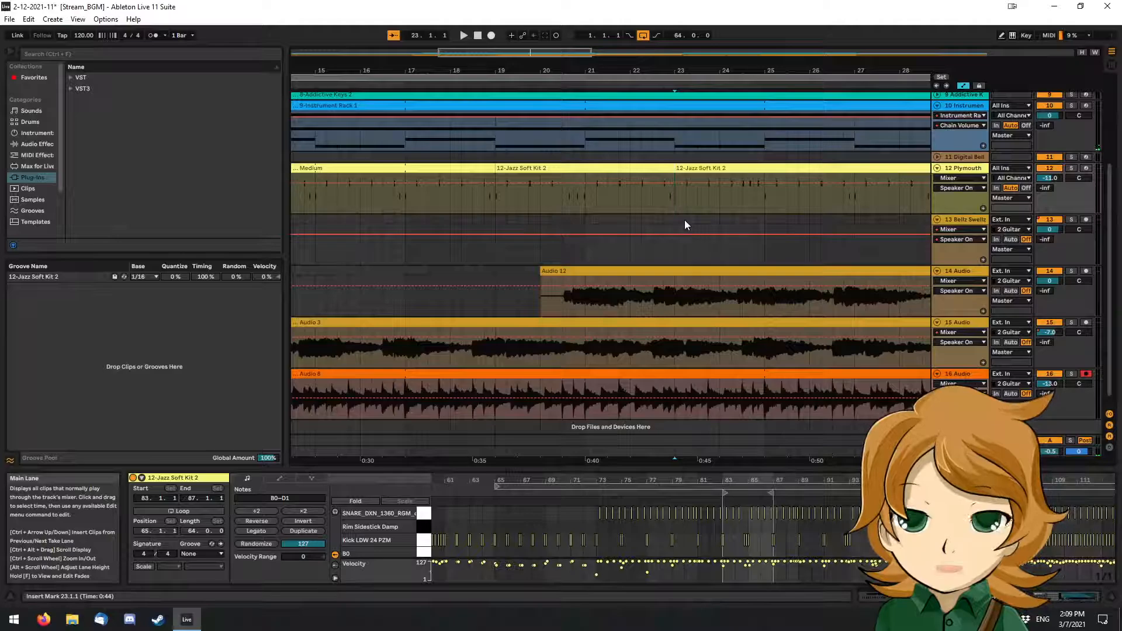
# Shorten the Medium clip on the Plymouth track to two bars, from bar 9 to bar 11, and copy it.
pyautogui.click(439, 169)
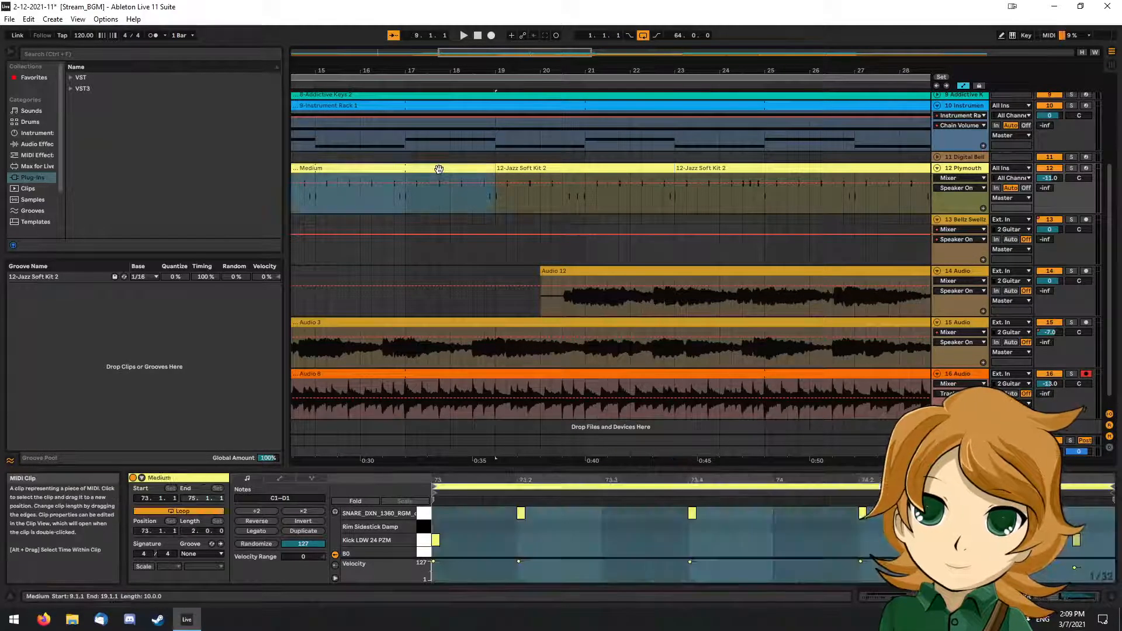
pyautogui.hscroll(-3, 491, 199)
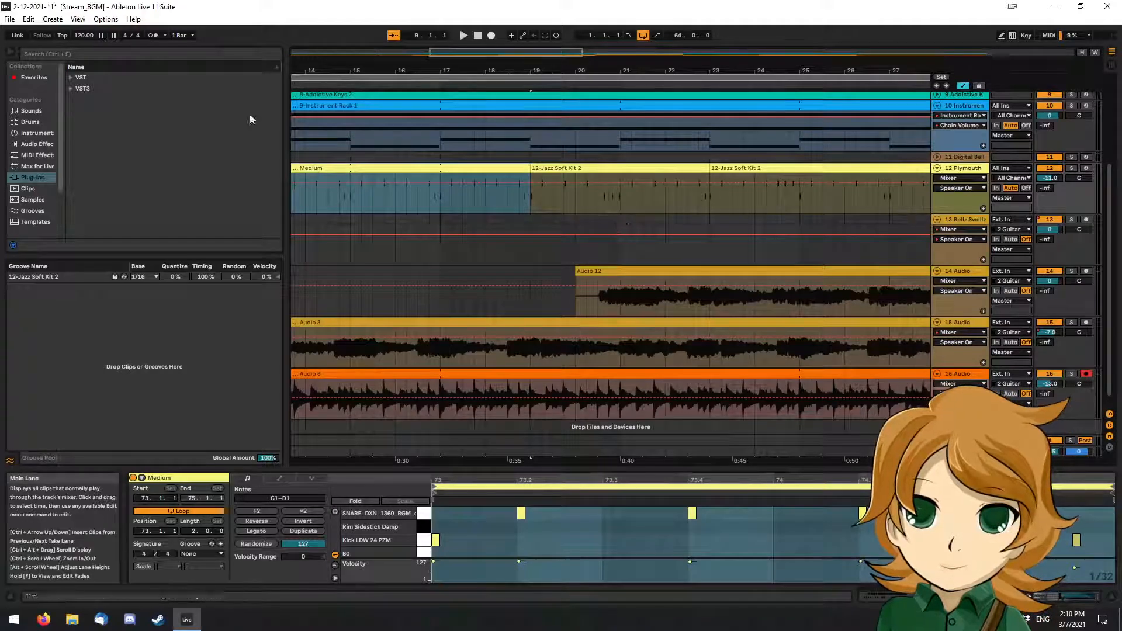
pyautogui.hscroll(-1, 355, 154)
pyautogui.hscroll(-8, 525, 168)
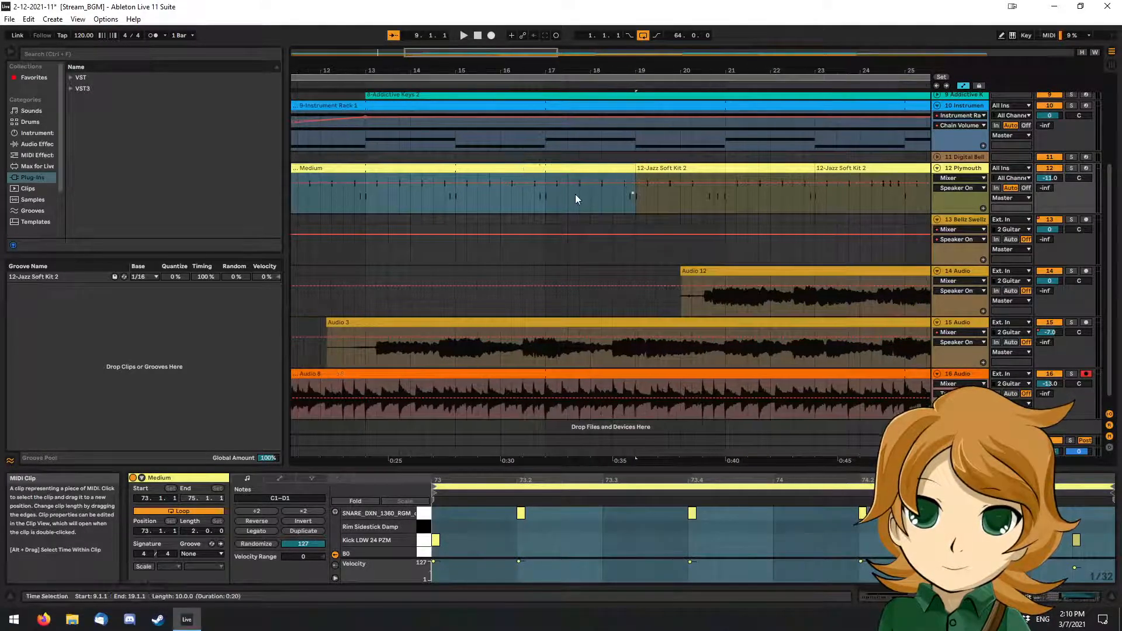
pyautogui.moveTo(636, 183); pyautogui.dragTo(321, 183)
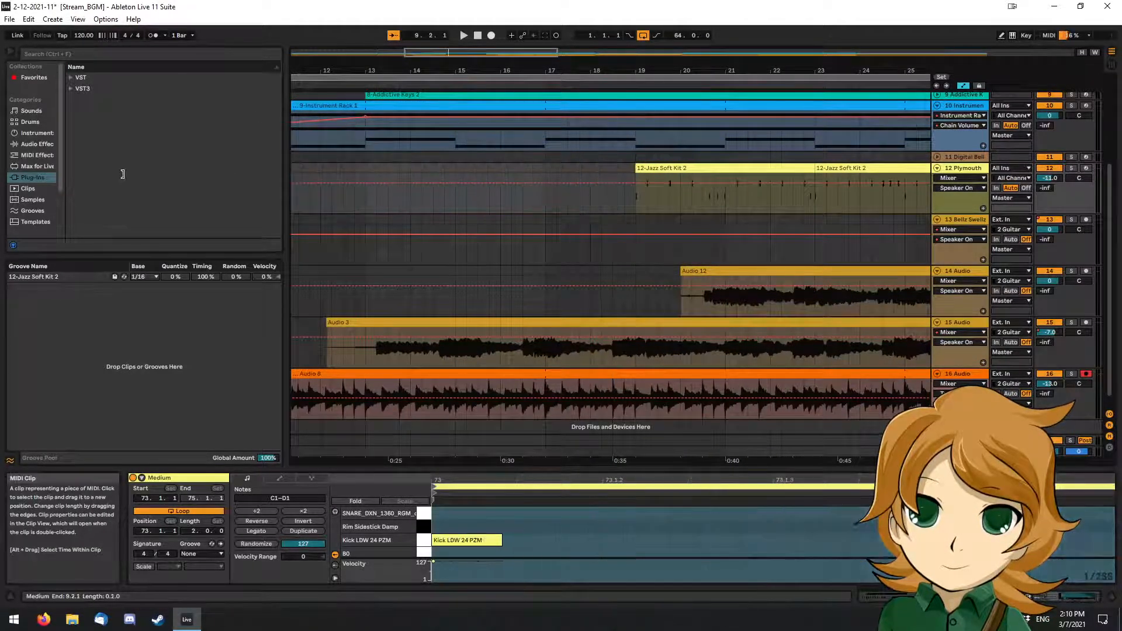
pyautogui.hscroll(-3, 461, 176)
pyautogui.scroll(-8, 461, 177)
pyautogui.scroll(5, 461, 177)
pyautogui.scroll(-5, 461, 176)
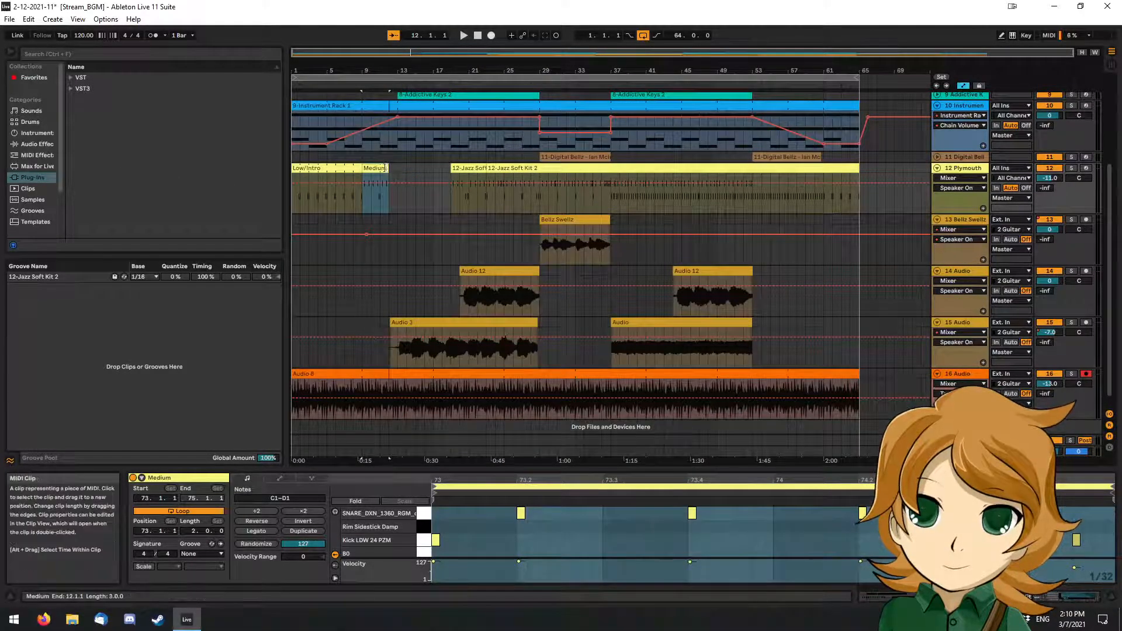
pyautogui.click(399, 246)
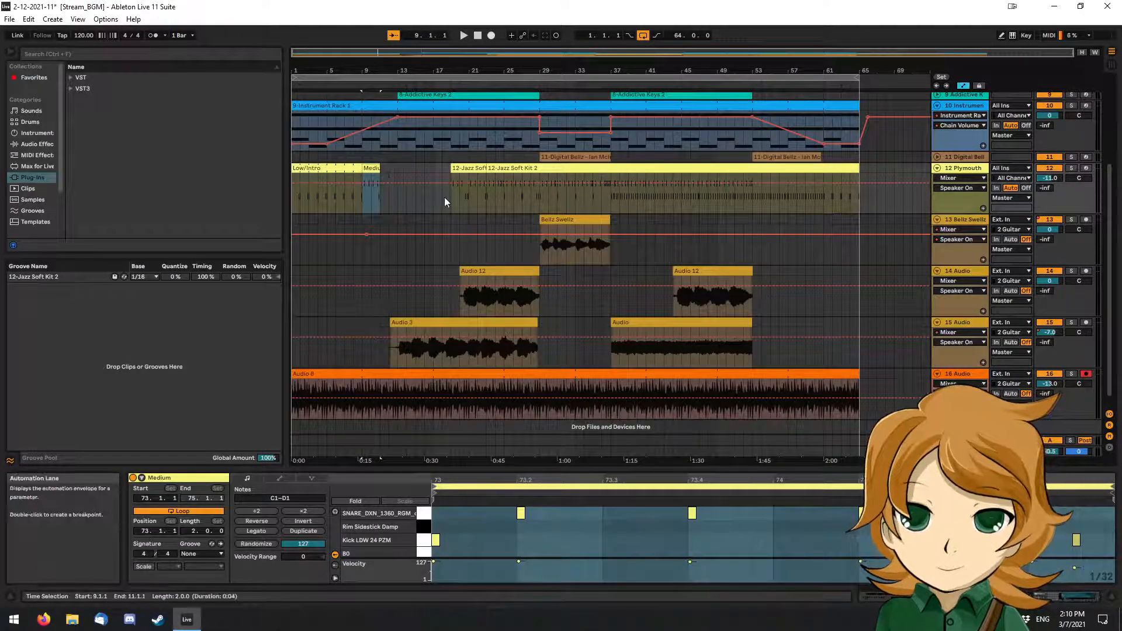
# Extend the original Medium clip to bar 19 and paste its two-bar copy at bar 23, replacing the drums up to bar 25.
pyautogui.moveTo(378, 166); pyautogui.dragTo(443, 166)
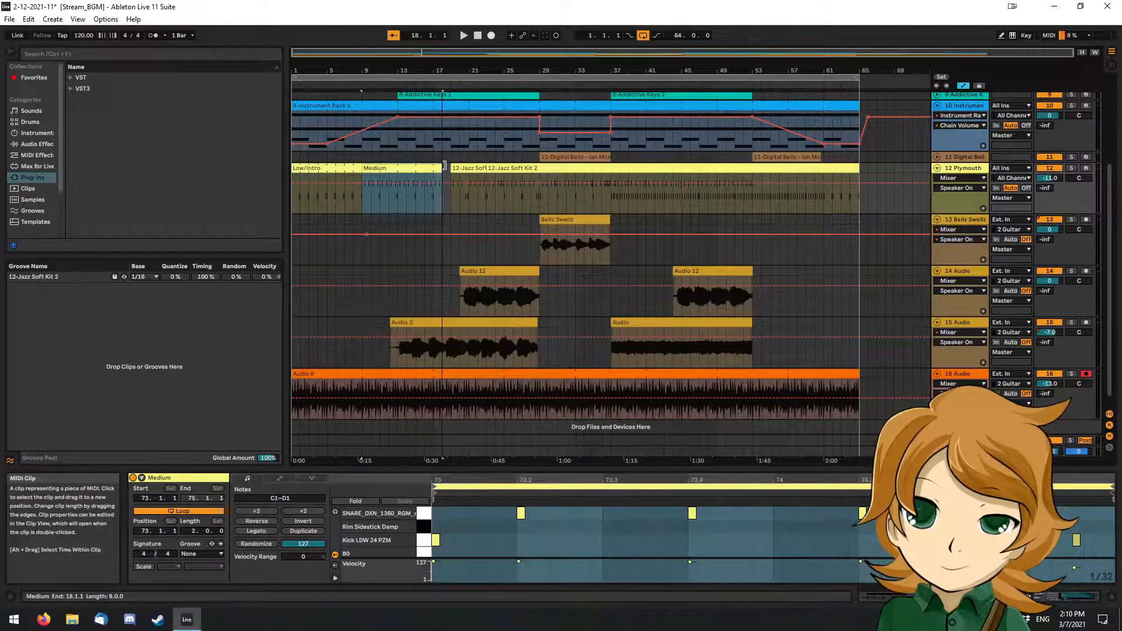
pyautogui.scroll(3, 524, 191)
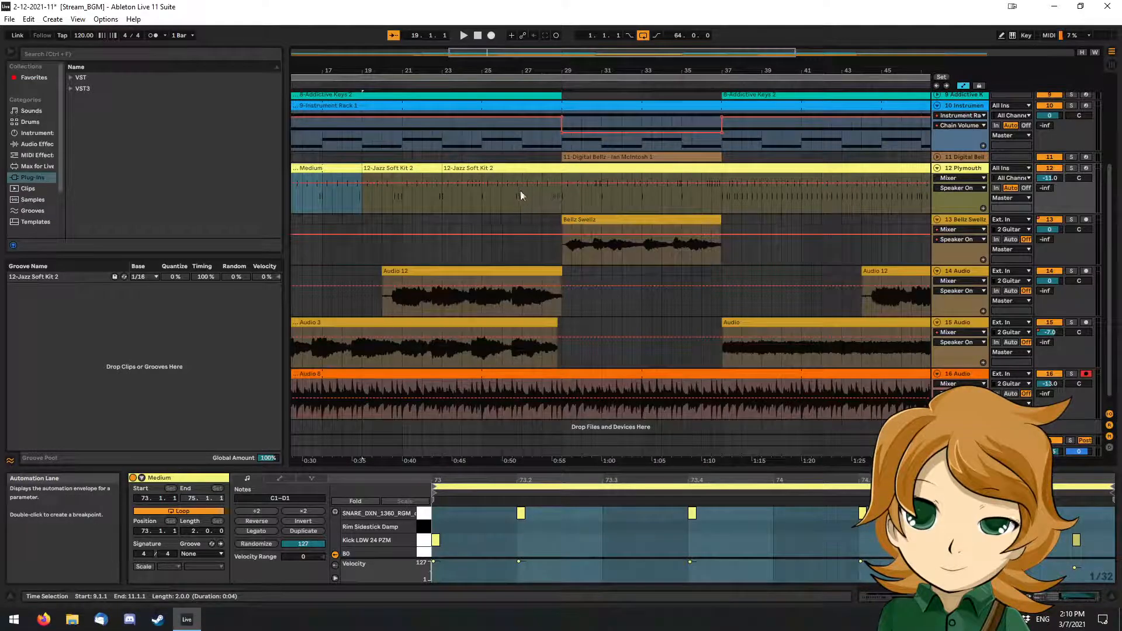
pyautogui.moveTo(445, 167); pyautogui.dragTo(485, 171)
pyautogui.click(443, 172)
pyautogui.hotkey('ctrl', 'v')
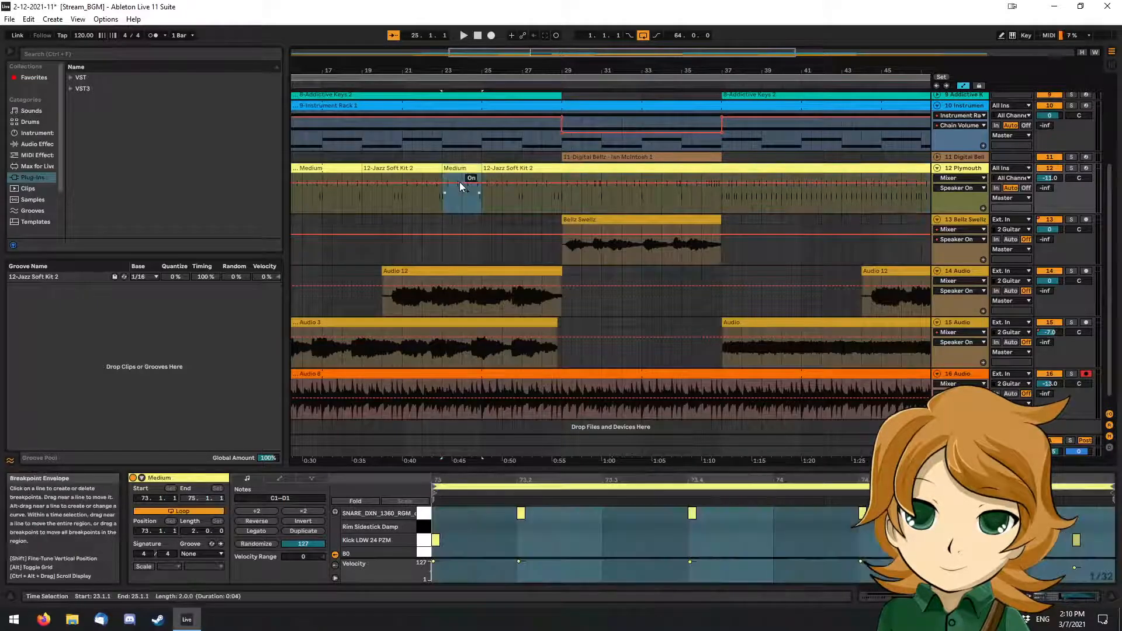
# Play back the pasted Medium clip at bar 23 and extend it to end at bar 27.
pyautogui.scroll(2, 483, 228)
pyautogui.press('space')
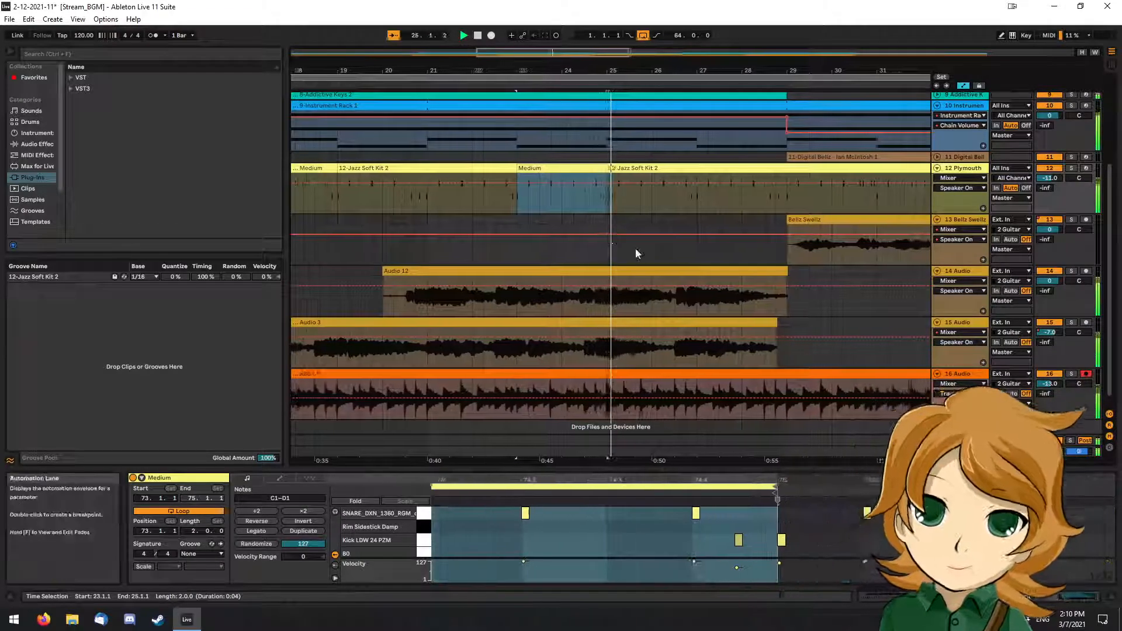
pyautogui.press('space')
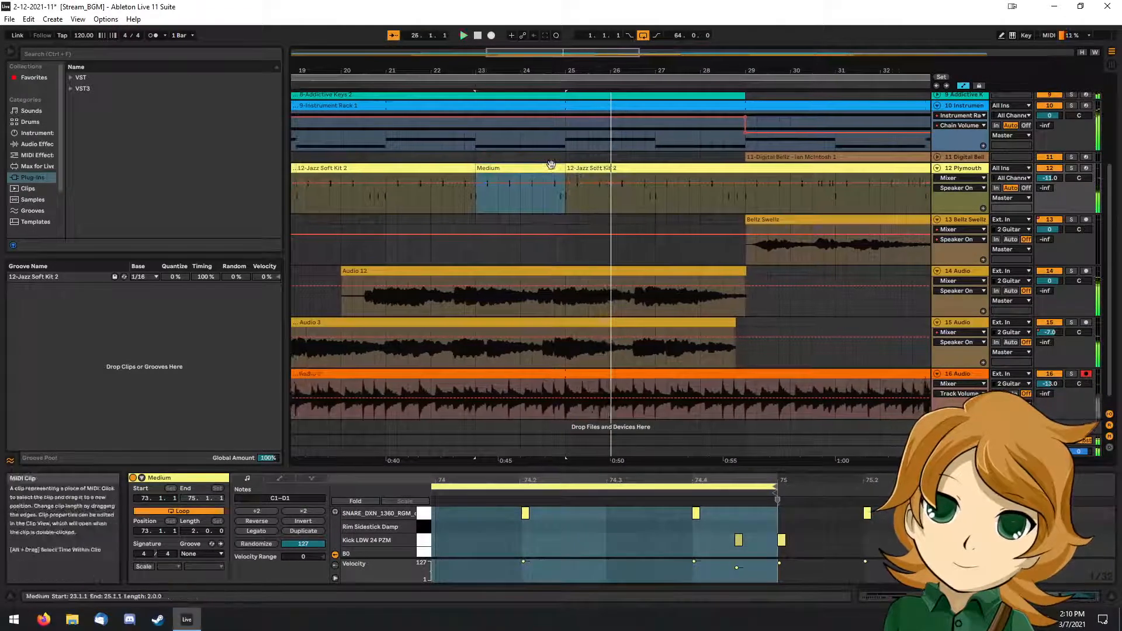
pyautogui.moveTo(577, 169); pyautogui.dragTo(635, 158)
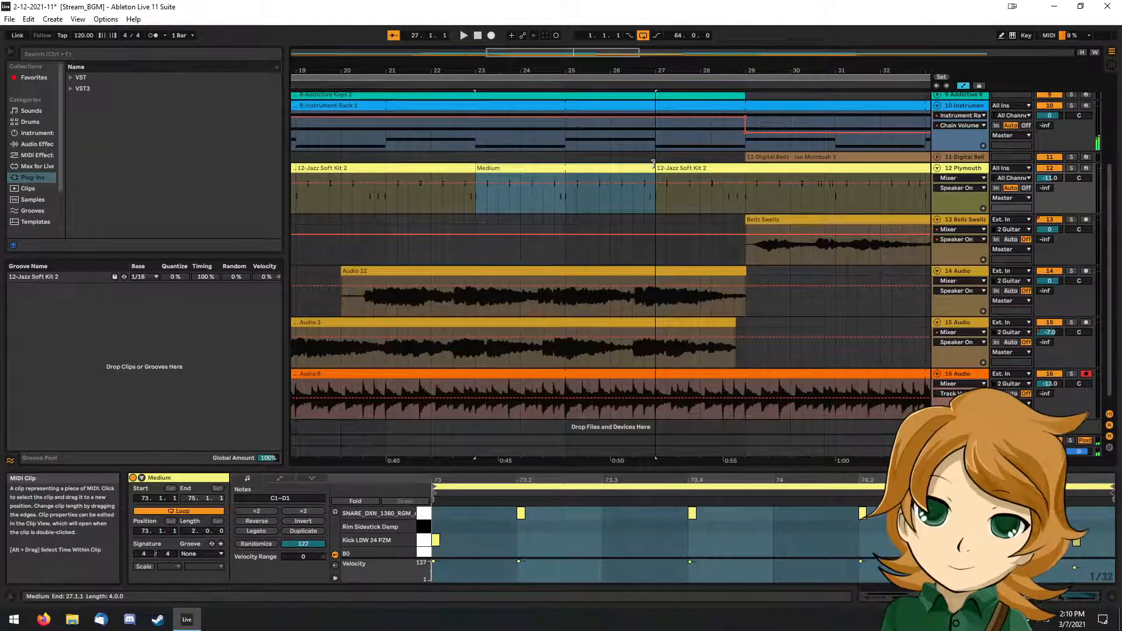
# Play the arrangement from bar 24 through to its end to review the remaining drum sections.
pyautogui.click(556, 249)
pyautogui.press('space')
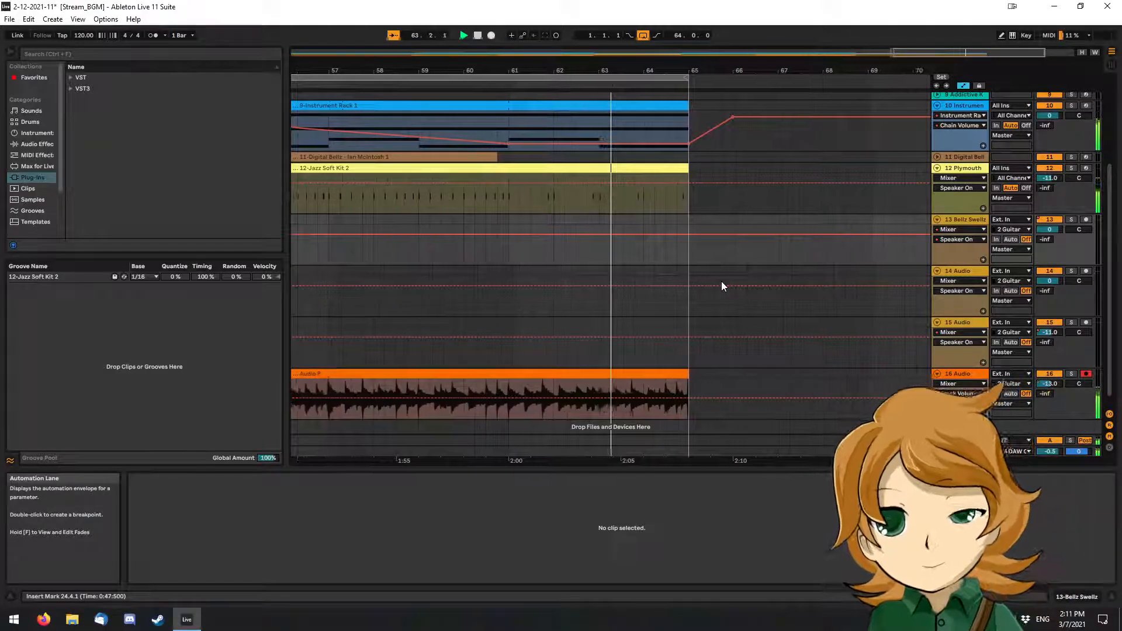
pyautogui.scroll(-3, 492, 256)
pyautogui.scroll(-5, 492, 257)
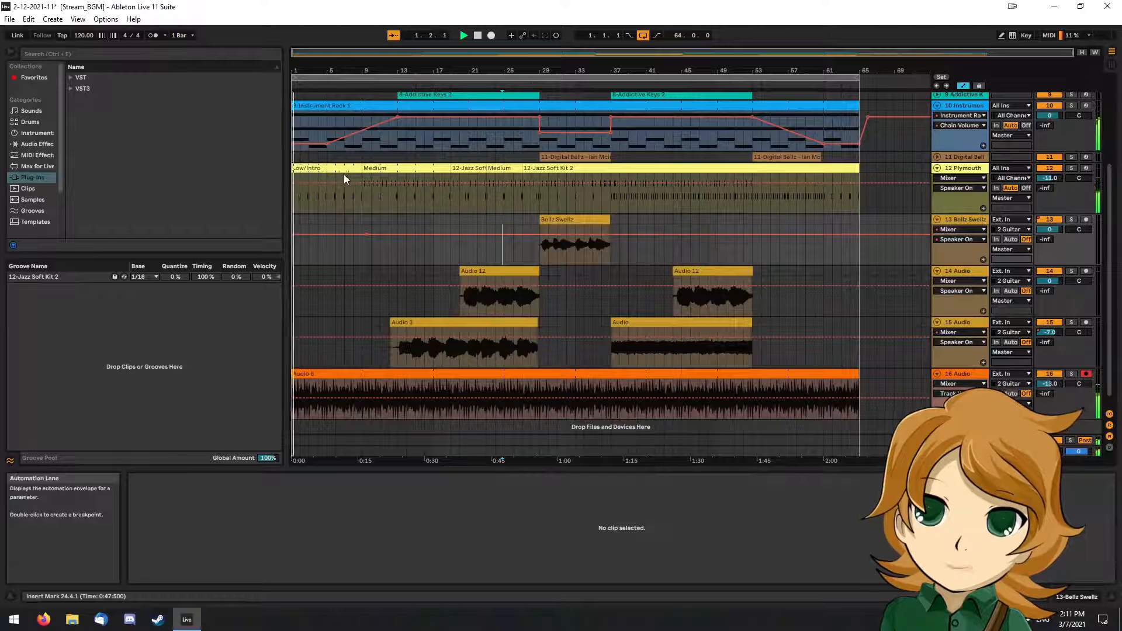
pyautogui.scroll(3, 328, 178)
pyautogui.scroll(3, 328, 178)
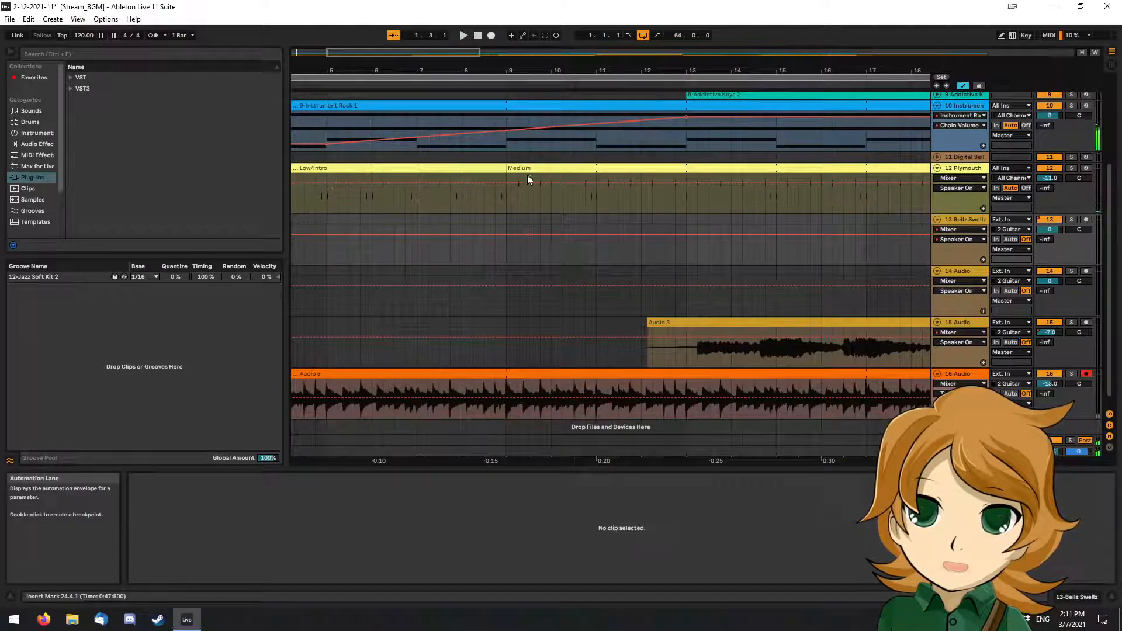
pyautogui.click(470, 180)
pyautogui.moveTo(467, 193); pyautogui.dragTo(505, 198)
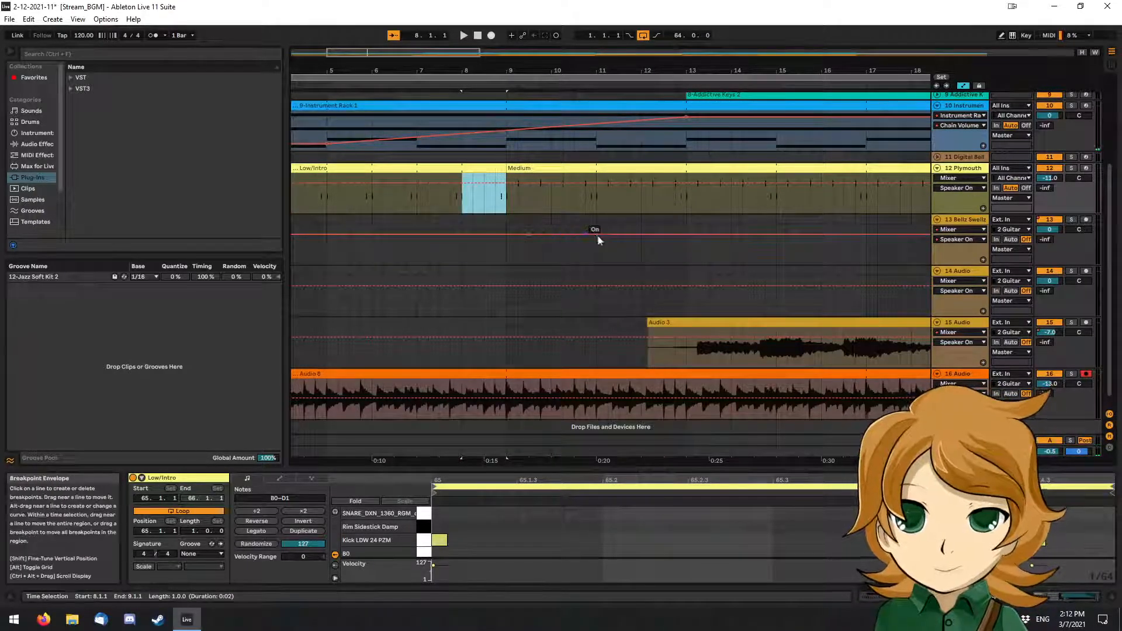
# Trim the last 12-Jazz Soft Kit 2 clip on the Plymouth track to end at bar 61.
pyautogui.scroll(-5, 588, 241)
pyautogui.scroll(5, 885, 178)
pyautogui.scroll(2, 706, 205)
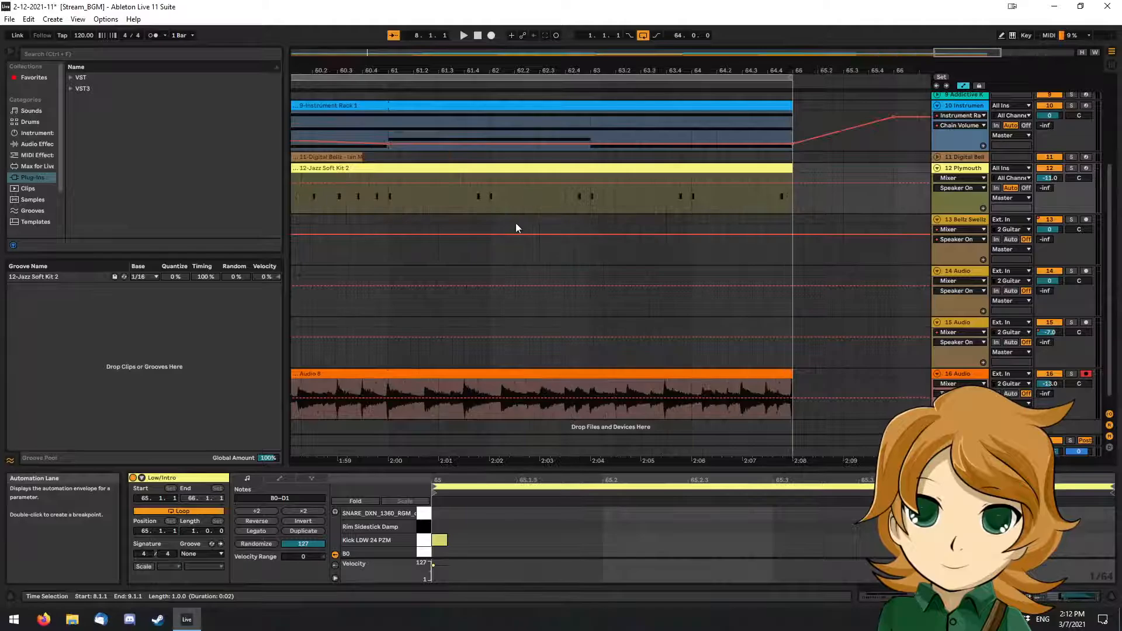
pyautogui.scroll(-2, 517, 228)
pyautogui.moveTo(638, 171); pyautogui.dragTo(497, 170)
pyautogui.click(480, 167)
pyautogui.scroll(-5, 491, 181)
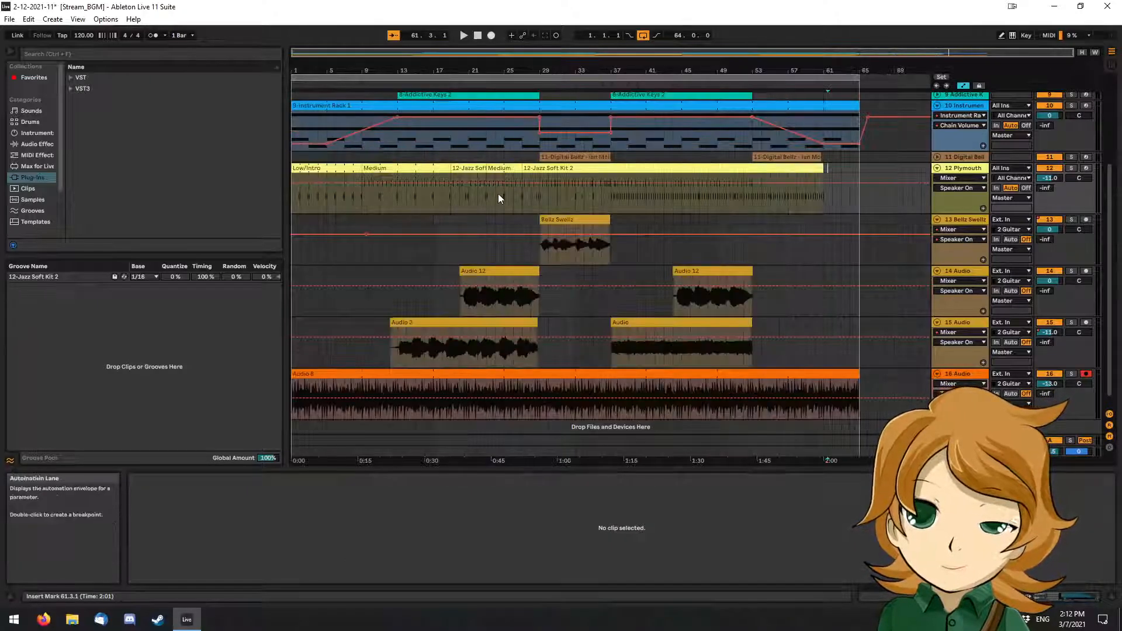
# Copy the Low/Intro clip from the song's beginning to bar 61 of the Plymouth track.
pyautogui.click(294, 171)
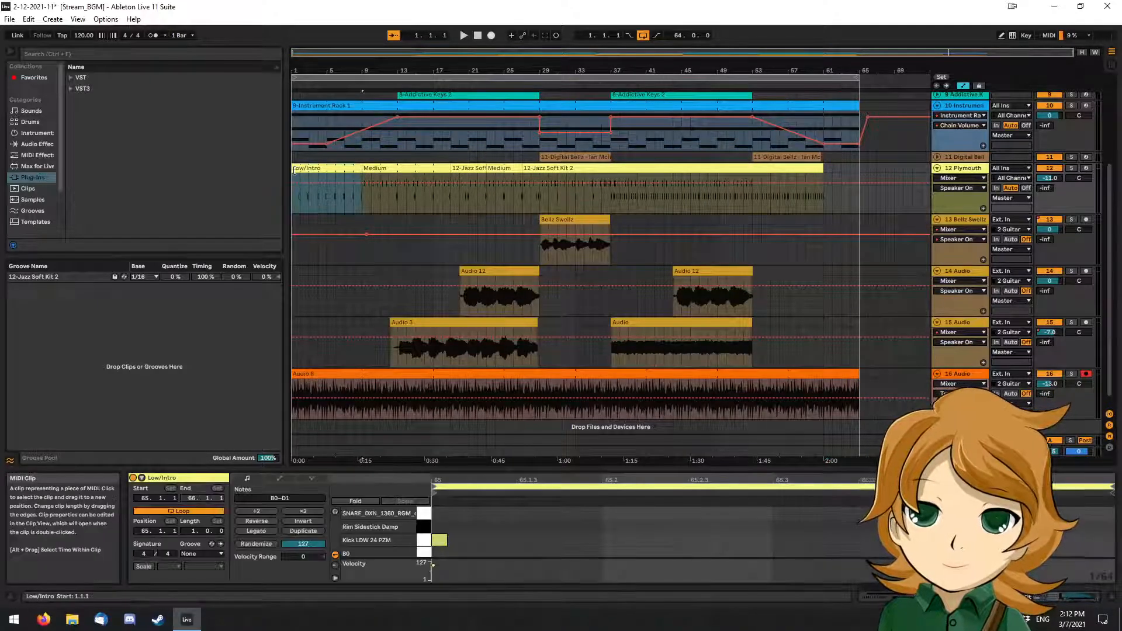
pyautogui.click(826, 171)
pyautogui.hotkey('ctrl', 'v')
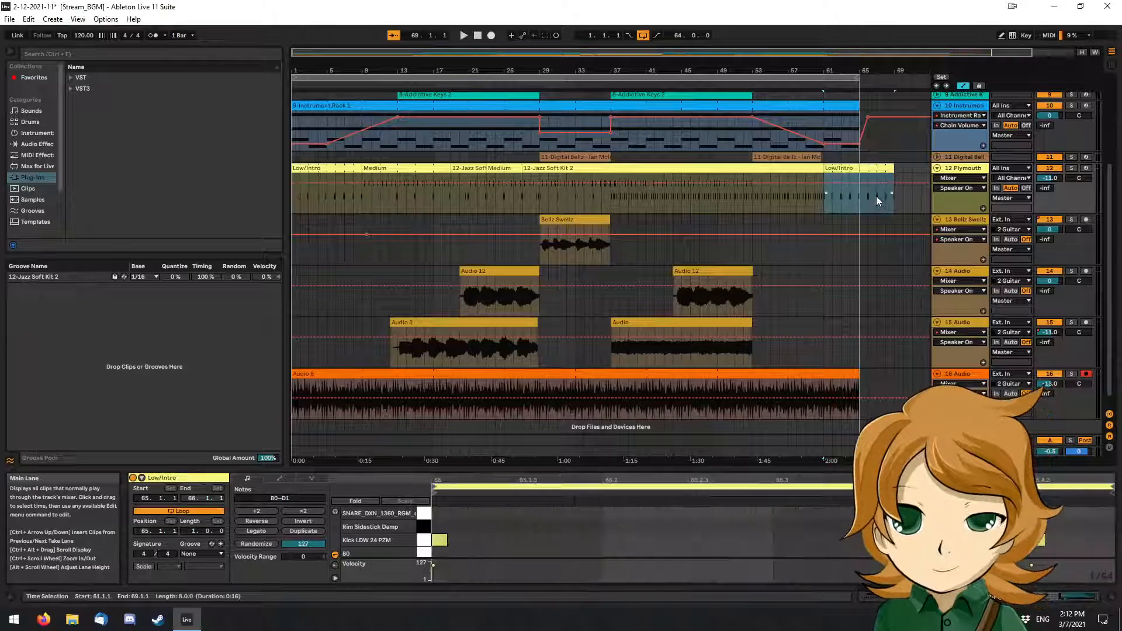
# Shorten the copied Low/Intro clip to end at bar 65 and save the Live set.
pyautogui.scroll(4, 886, 191)
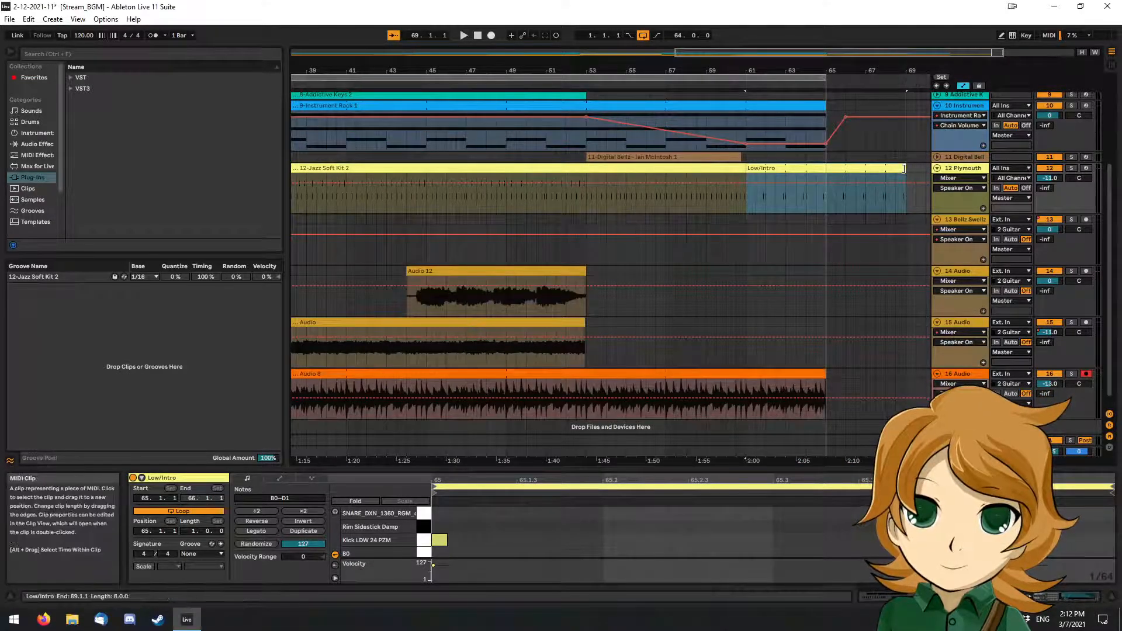
pyautogui.moveTo(907, 159); pyautogui.dragTo(826, 160)
pyautogui.click(853, 213)
pyautogui.hotkey('ctrl', 's')
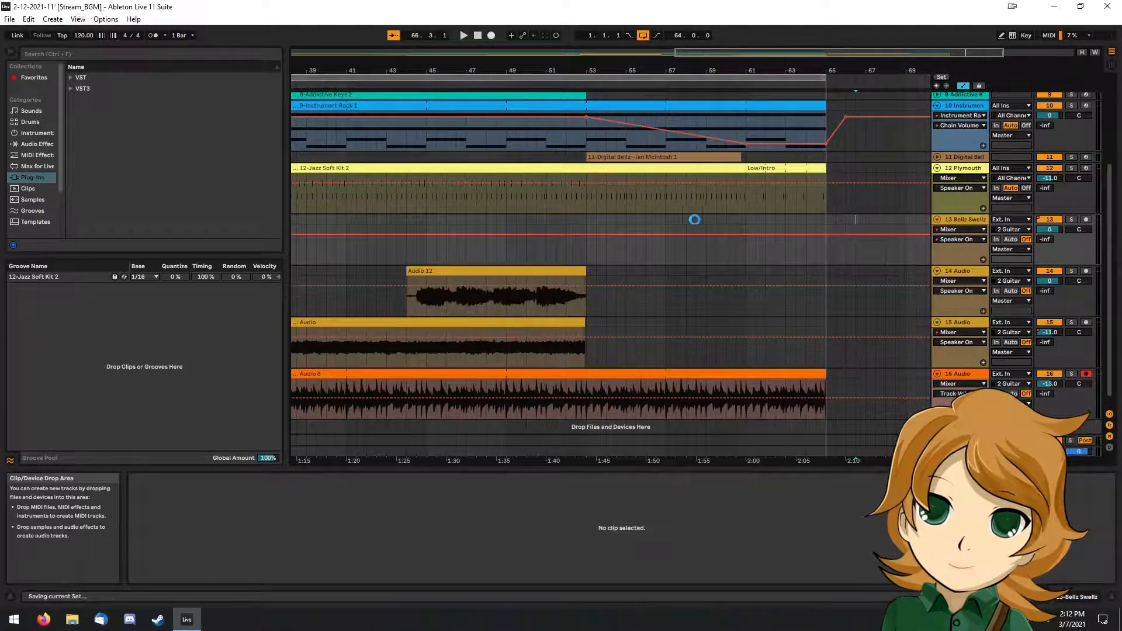
# Split the last 12-Jazz Soft Kit 2 clip on the Plymouth track at bar 53.
pyautogui.scroll(1, 694, 220)
pyautogui.scroll(3, 695, 222)
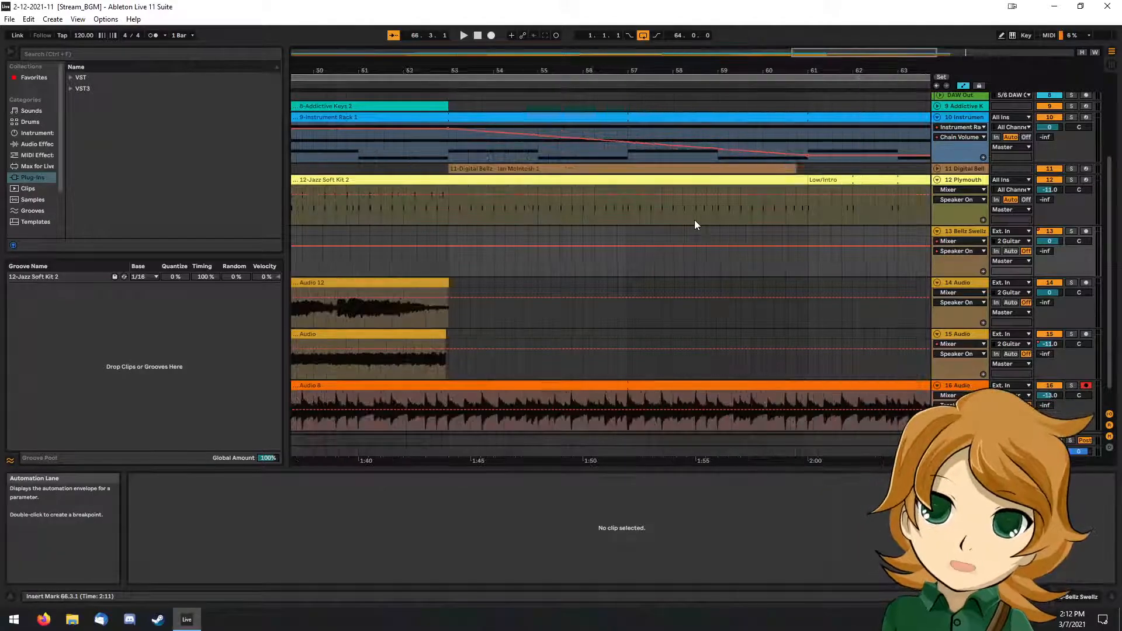
pyautogui.click(447, 208)
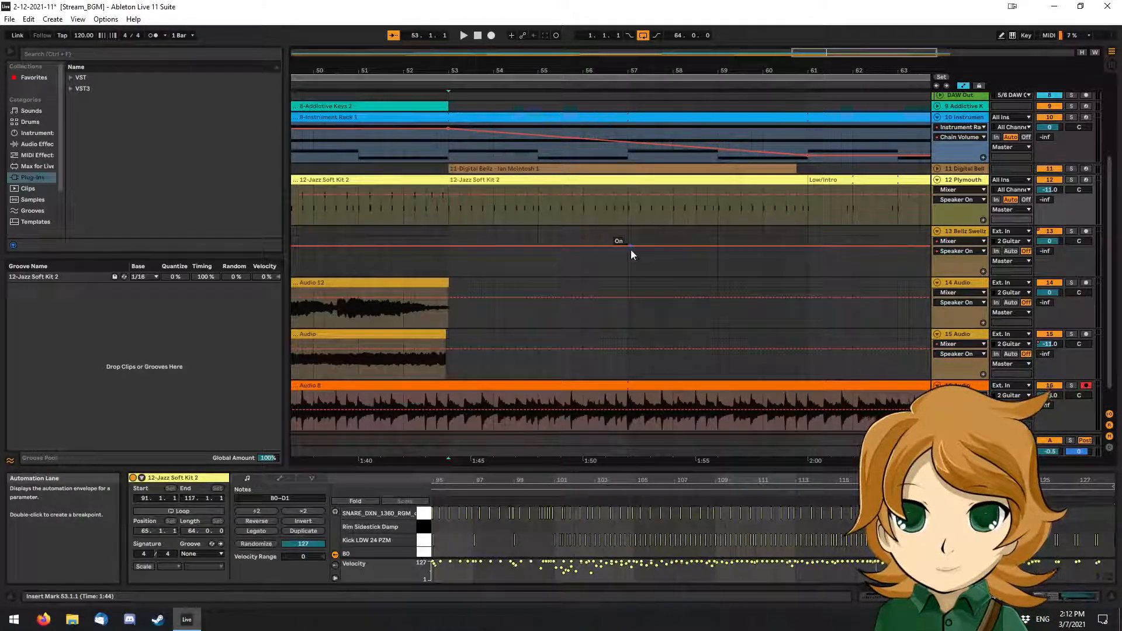
# Enable looping for the drum clip covering bars 53 to 61 and play it from bar 53.
pyautogui.click(460, 185)
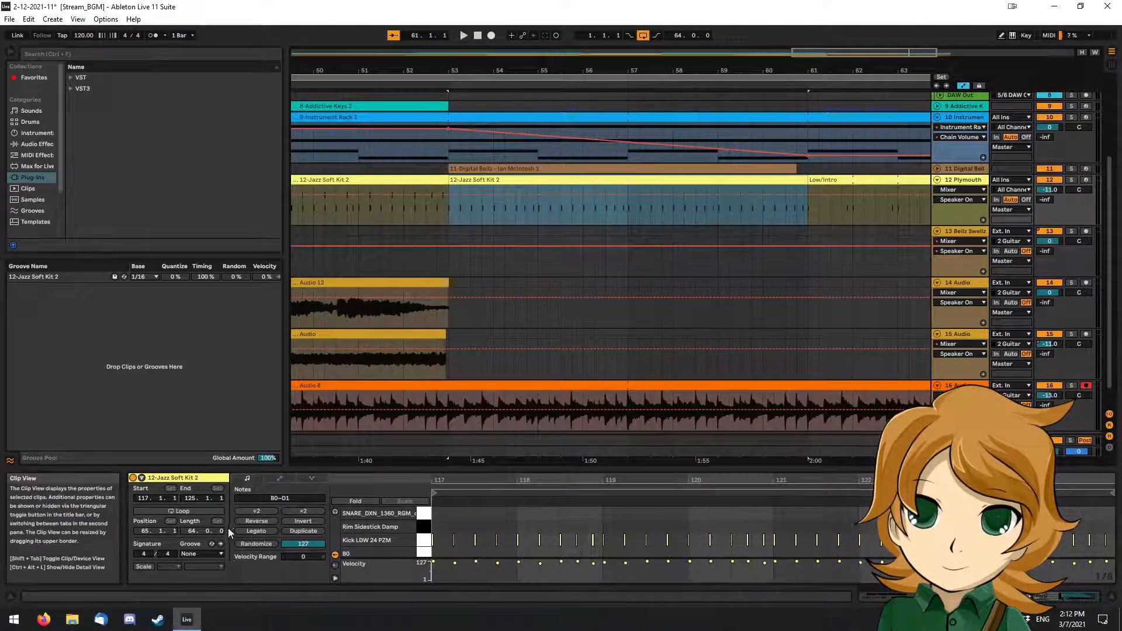
pyautogui.click(183, 512)
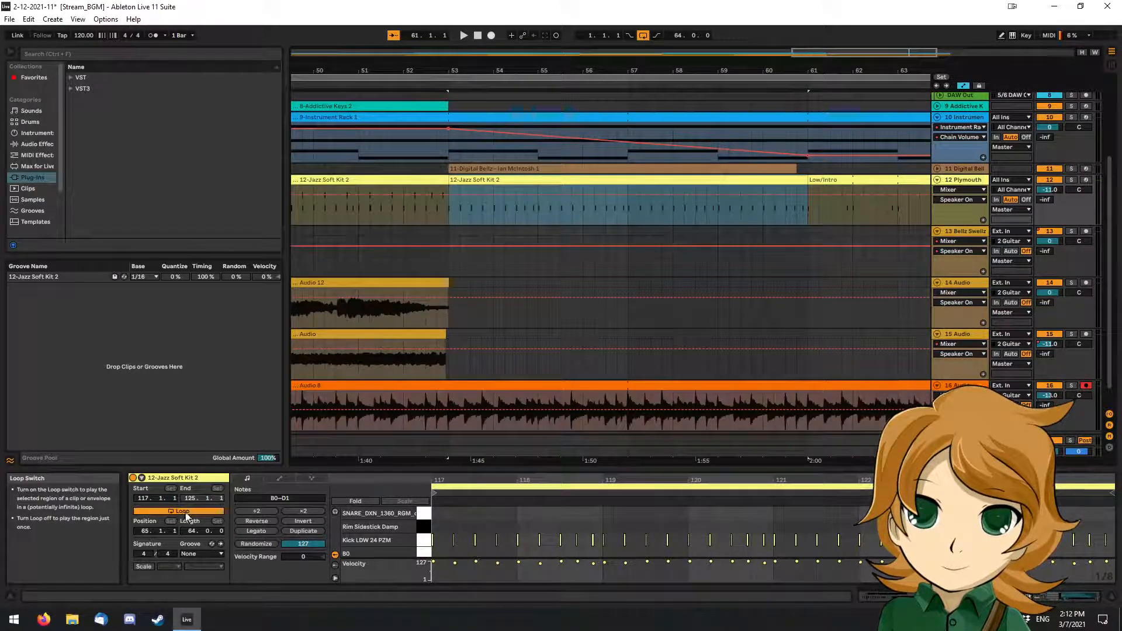
pyautogui.click(448, 83)
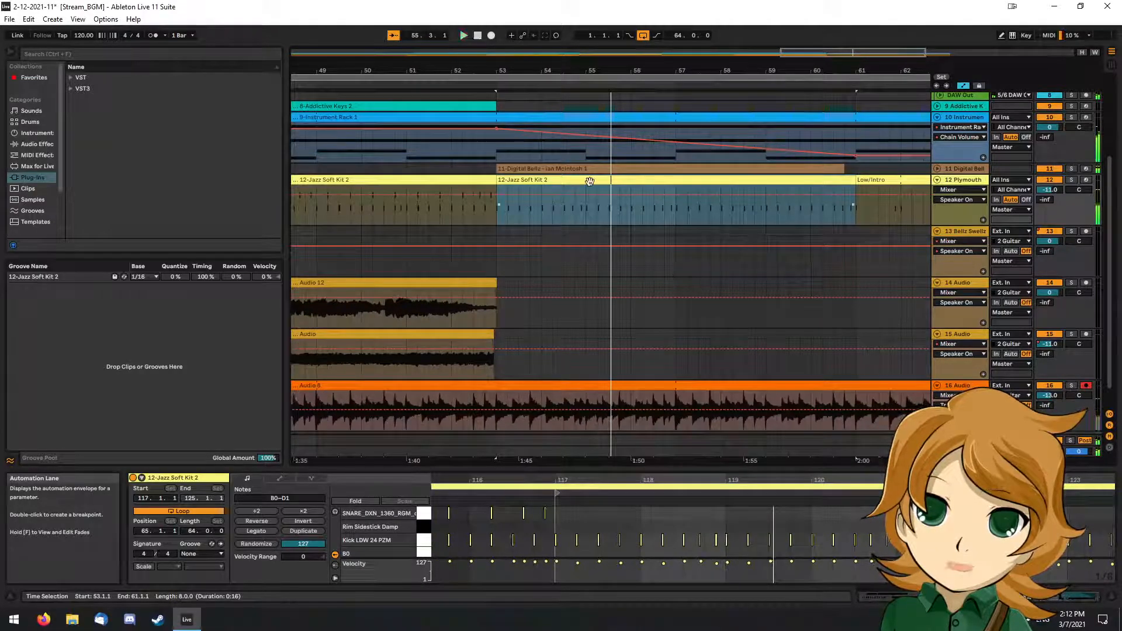
# Set the loop length of the drum clip at bars 53 to 61 to 2 bars and play it.
pyautogui.click(192, 530)
pyautogui.write('2')
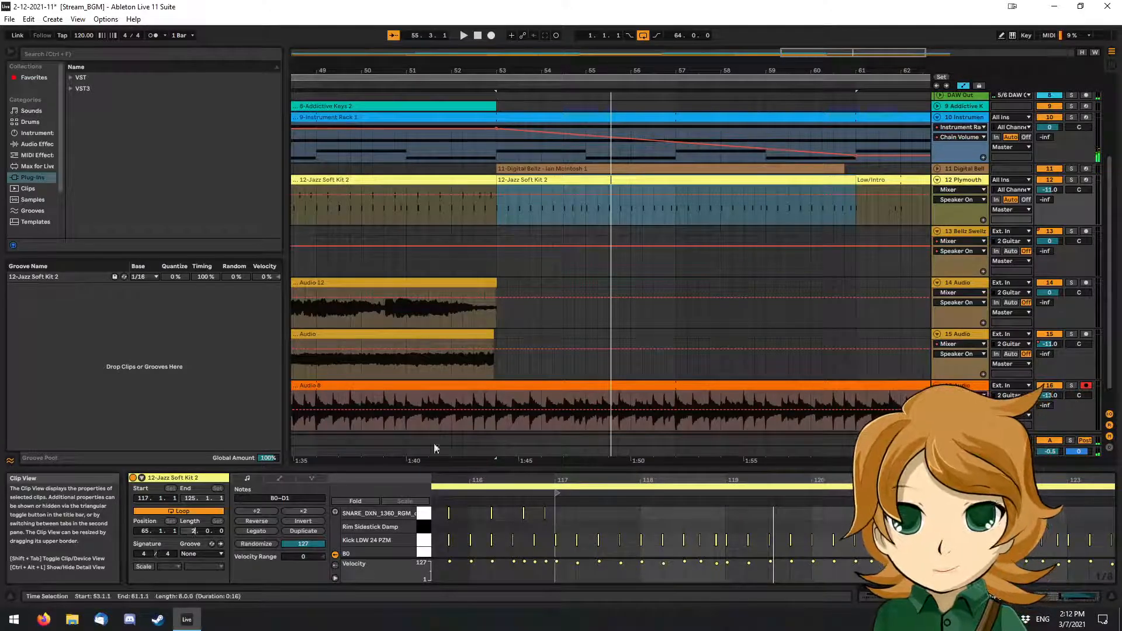
pyautogui.press('Return')
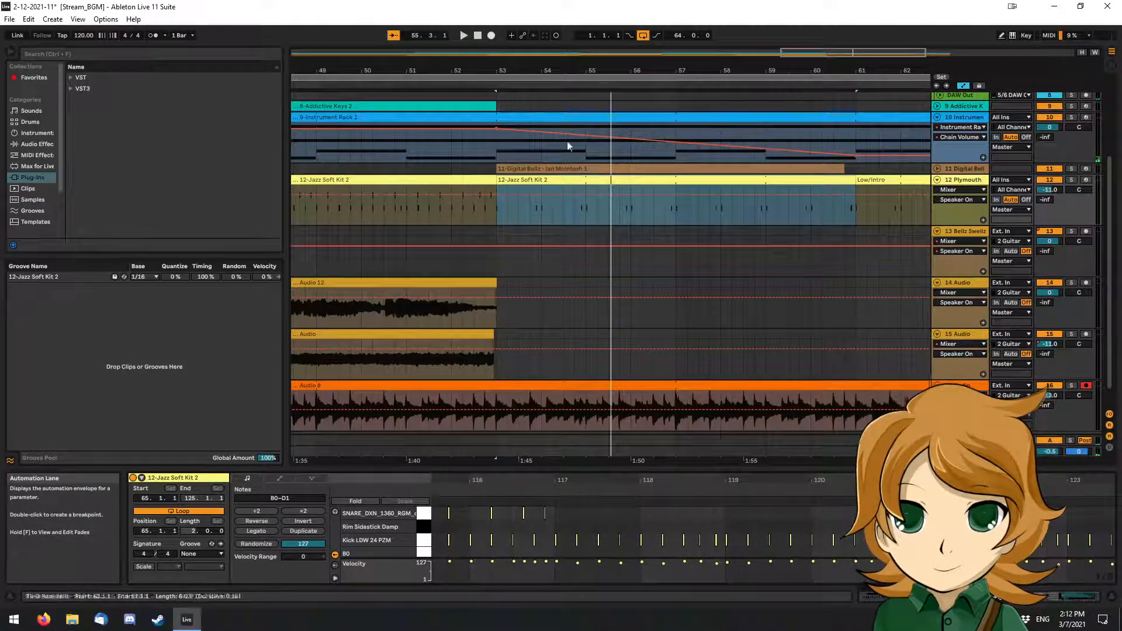
pyautogui.press('space')
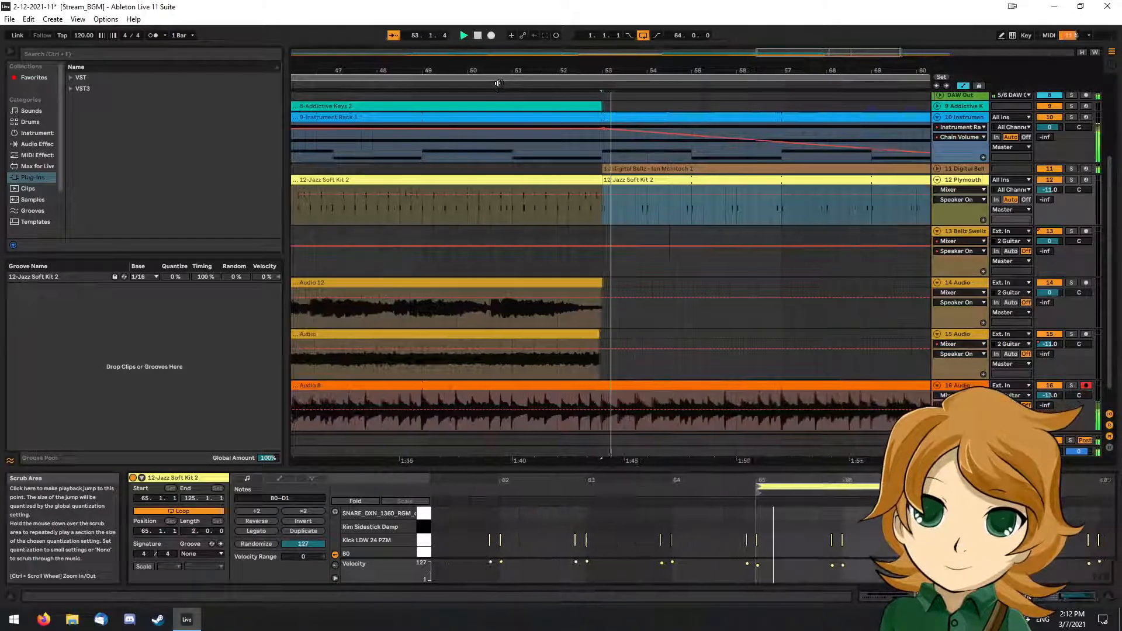
pyautogui.press('space')
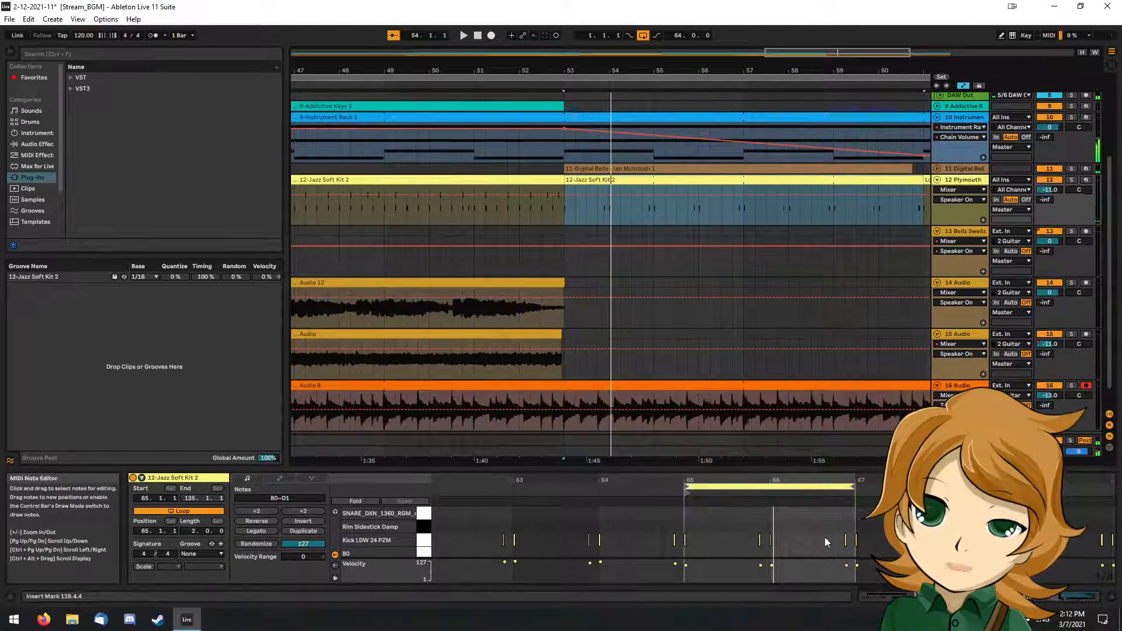
# Move the clip's two-bar loop to position 117.1.1 and play the result from bar 53.
pyautogui.scroll(-10, 888, 540)
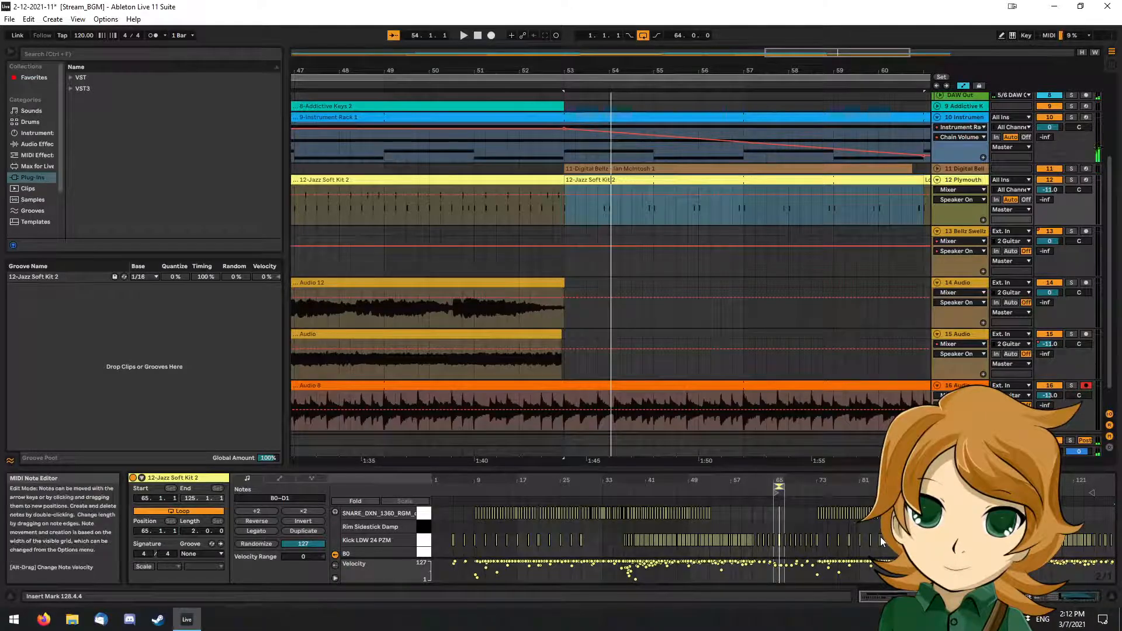
pyautogui.moveTo(780, 486); pyautogui.dragTo(1062, 493)
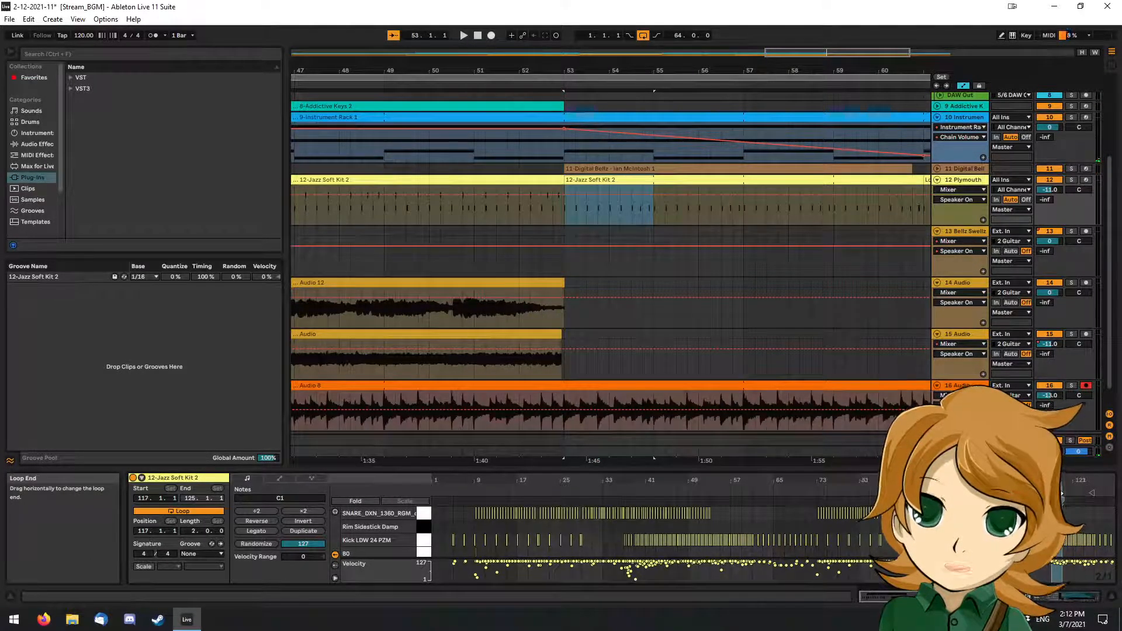
pyautogui.press('space')
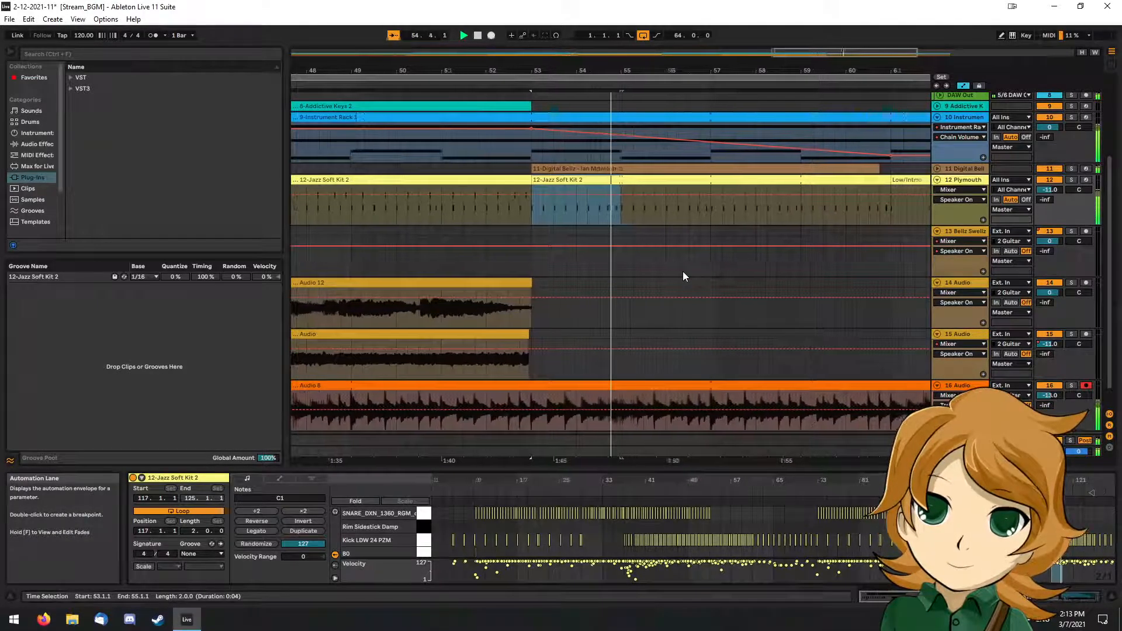
pyautogui.click(713, 257)
pyautogui.press('space')
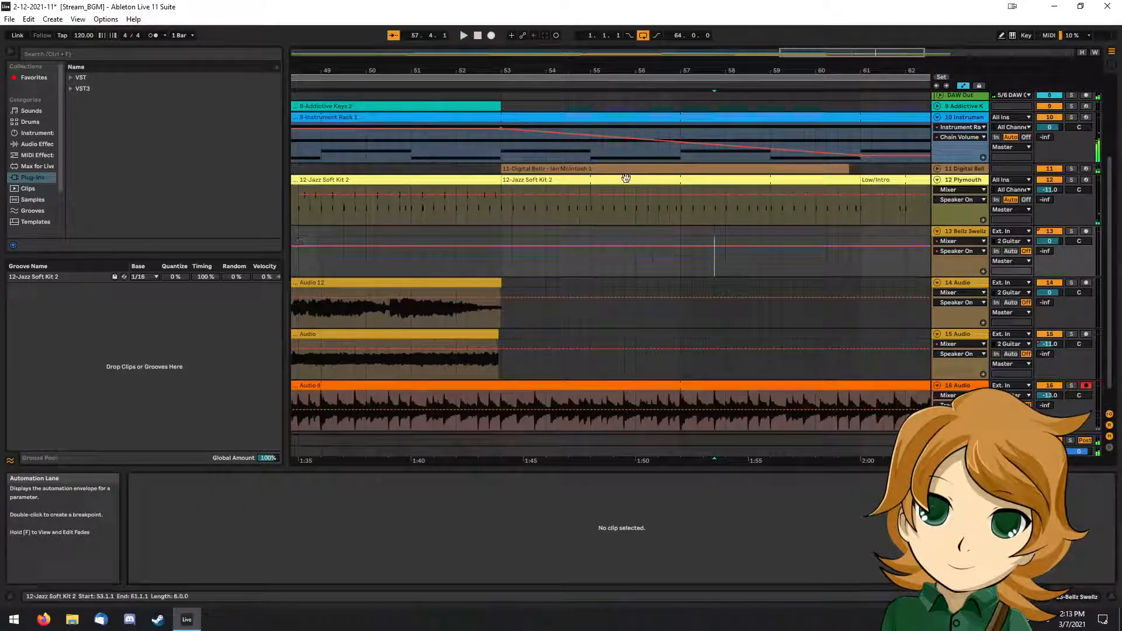
# Listen through the arrangement, restarting playback from bar 37, to review the drum part on the Plymouth track.
pyautogui.click(526, 82)
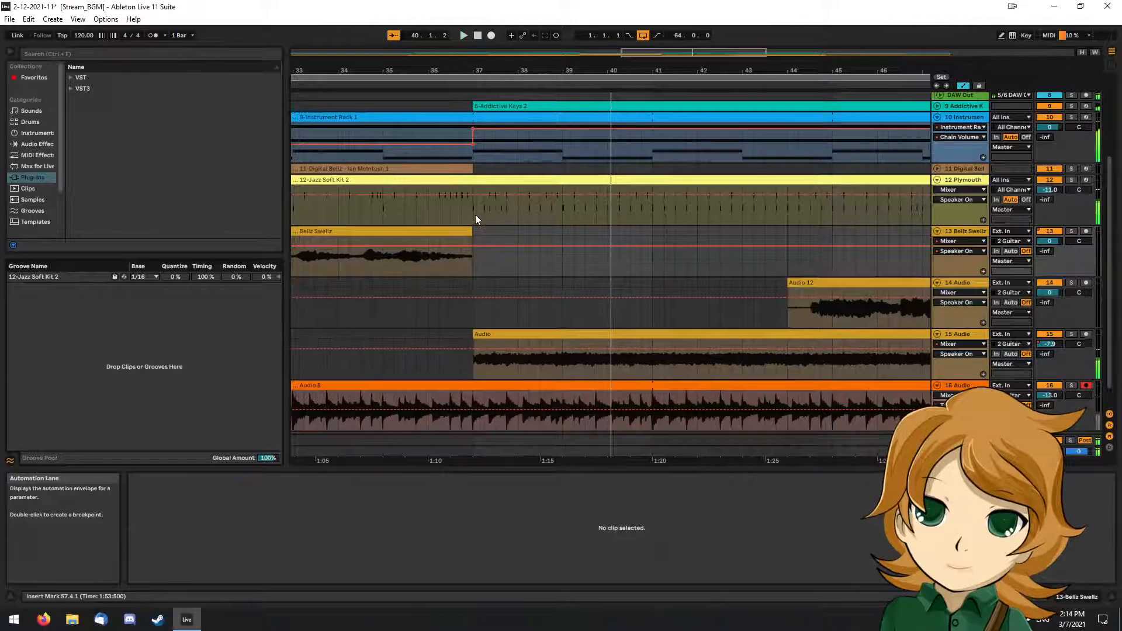
pyautogui.press('space')
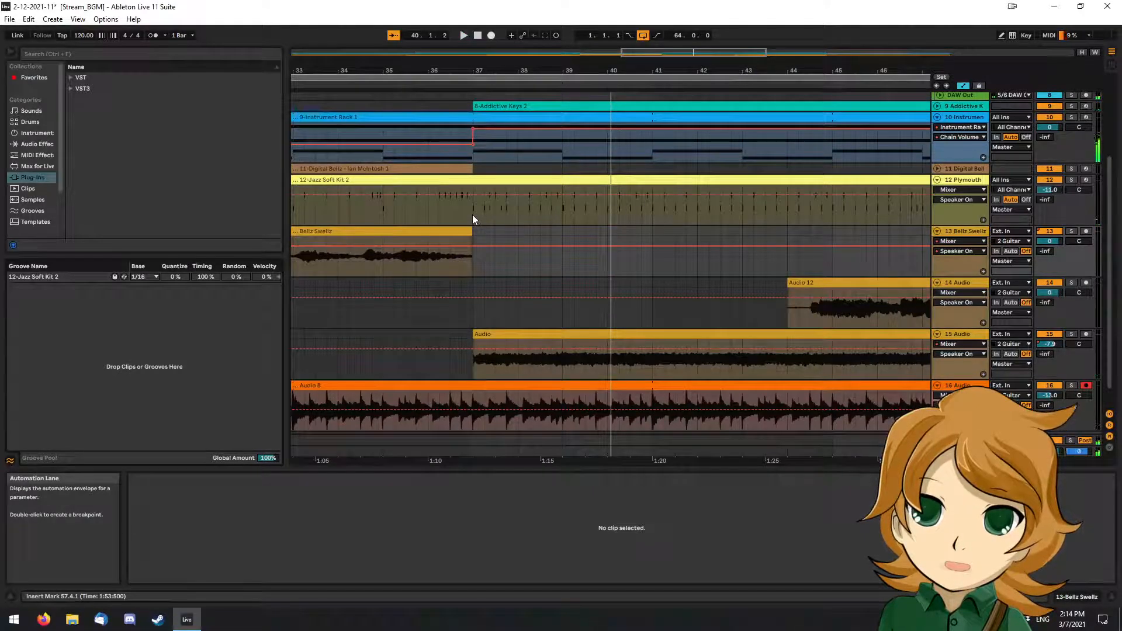
pyautogui.click(473, 220)
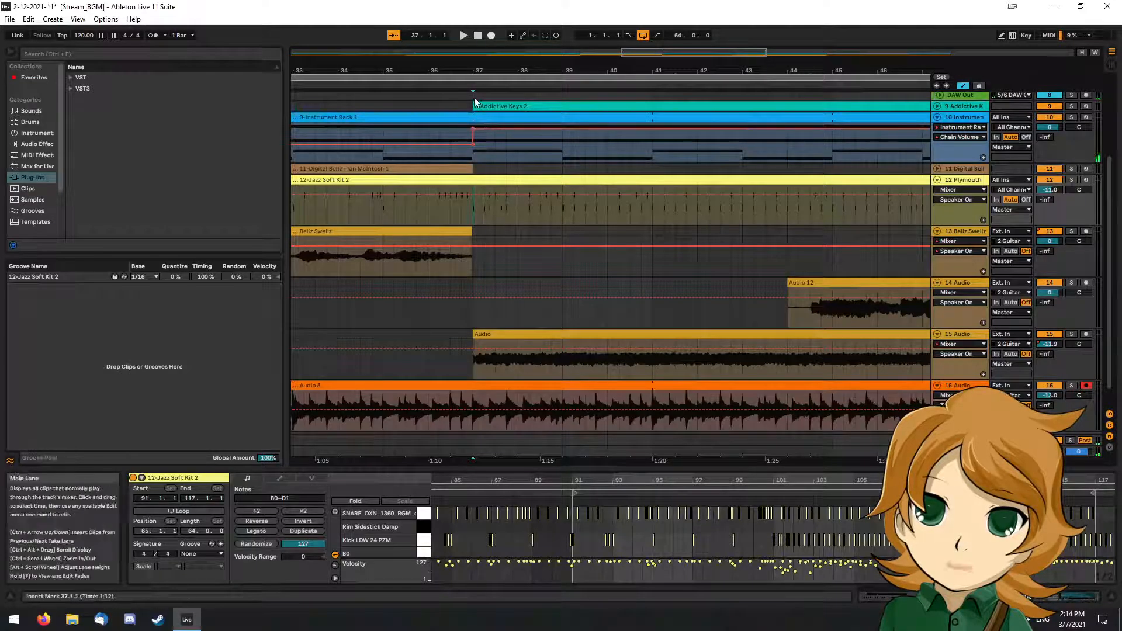
pyautogui.press('space')
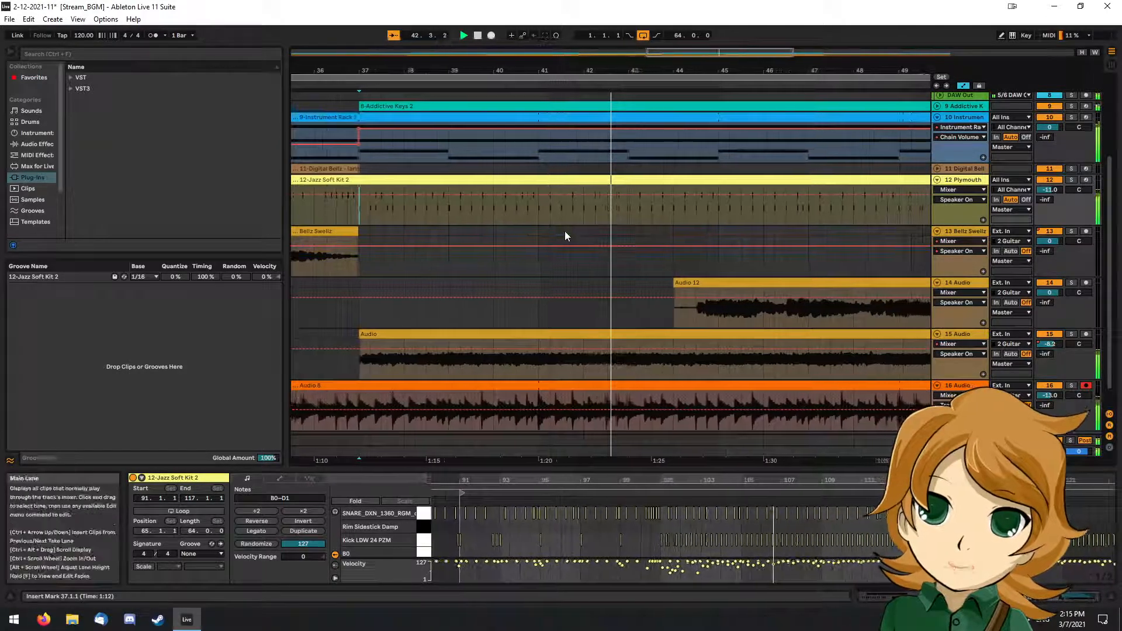
# Split the 12-Jazz Soft Kit 2 clip on the Plymouth track at bar 41.
pyautogui.click(531, 82)
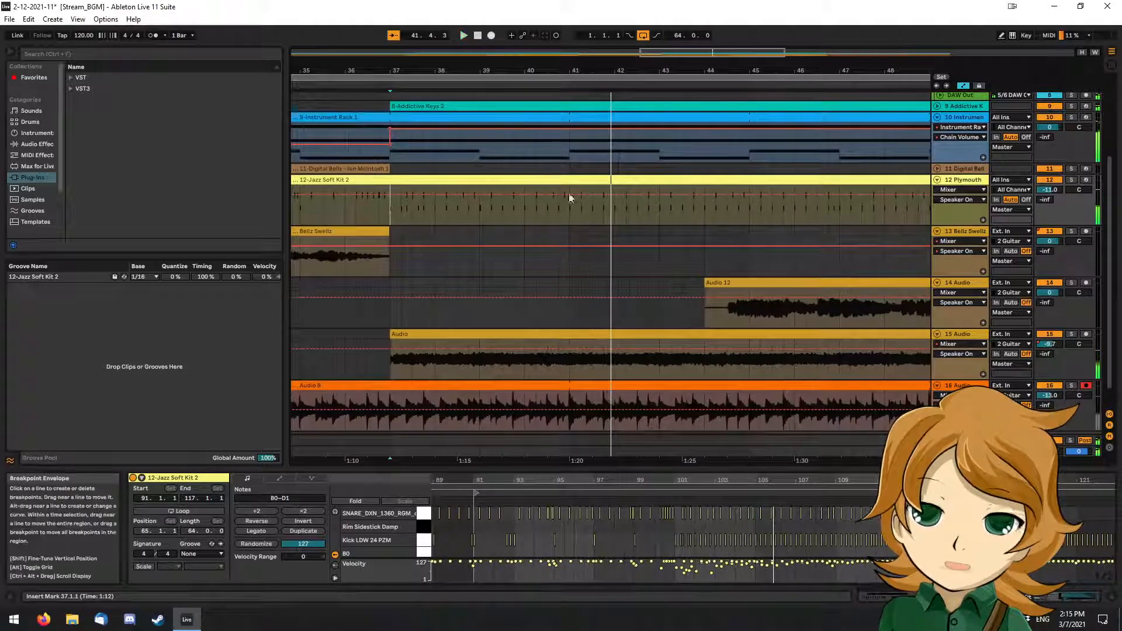
pyautogui.click(567, 219)
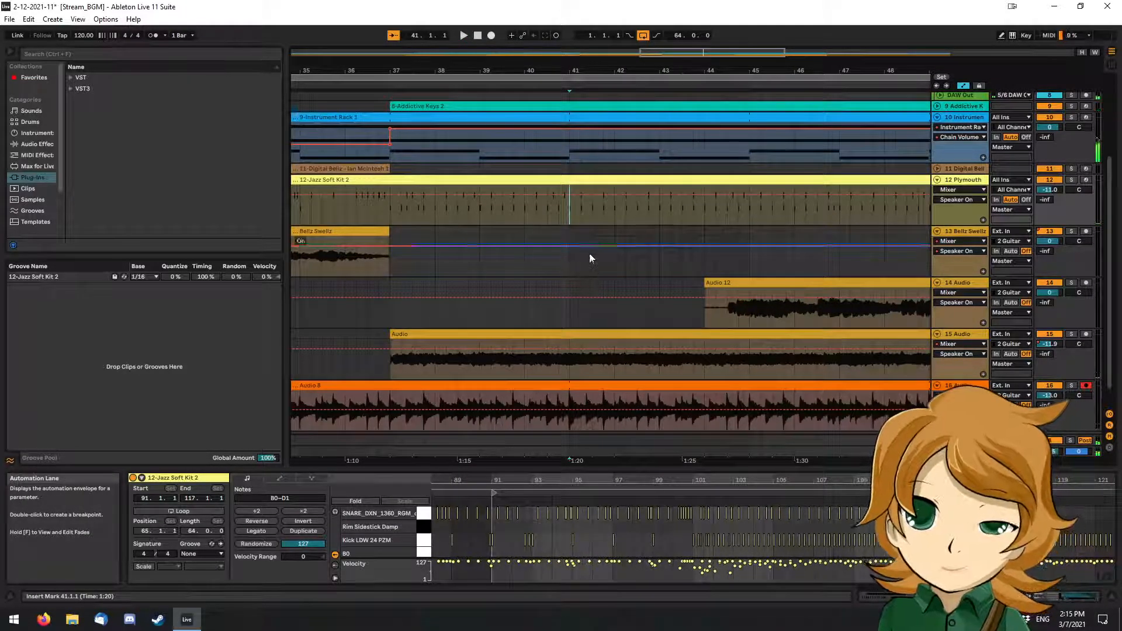
pyautogui.hotkey('ctrl', 'e')
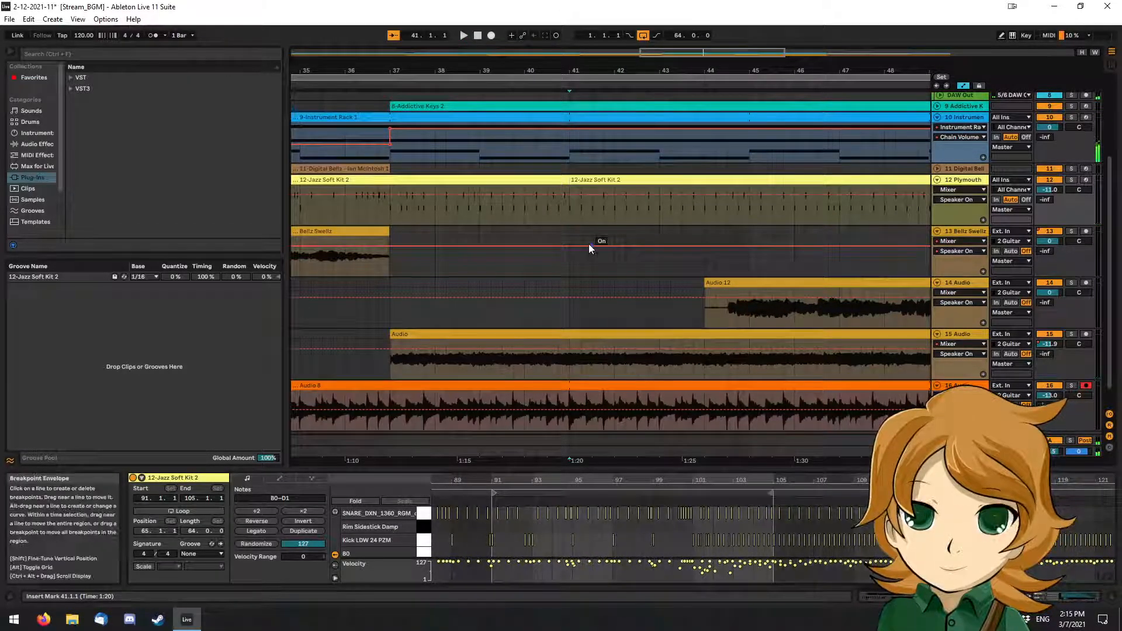
# Play the drums from bar 41 to bar 53, then split the clip starting at bar 41 at bar 42.
pyautogui.click(569, 83)
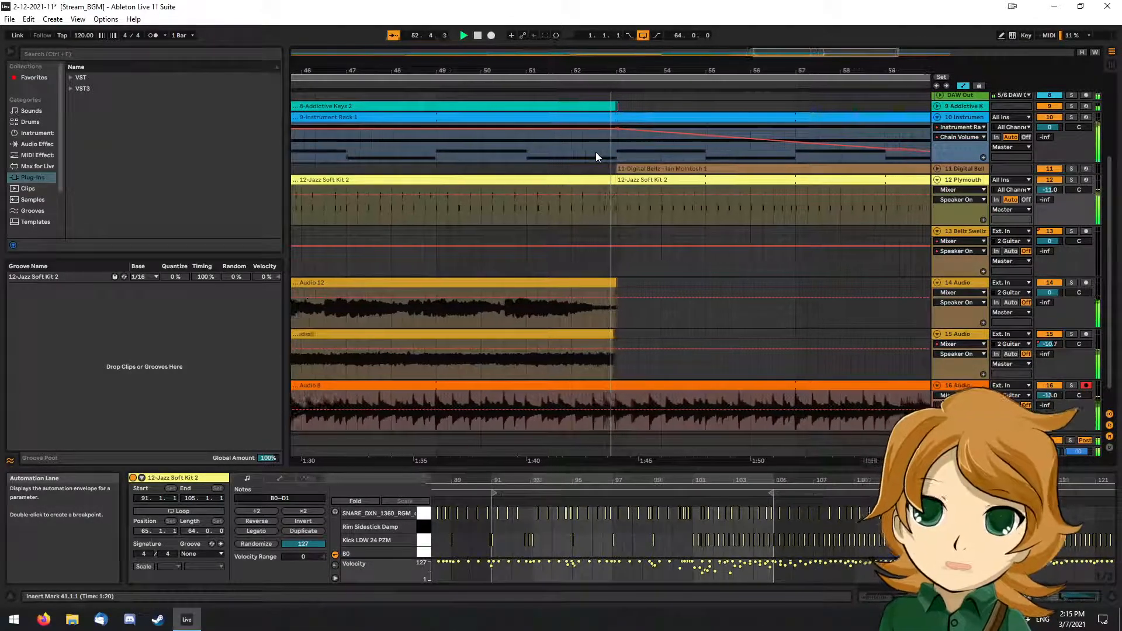
pyautogui.press('space')
pyautogui.hscroll(-6, 597, 157)
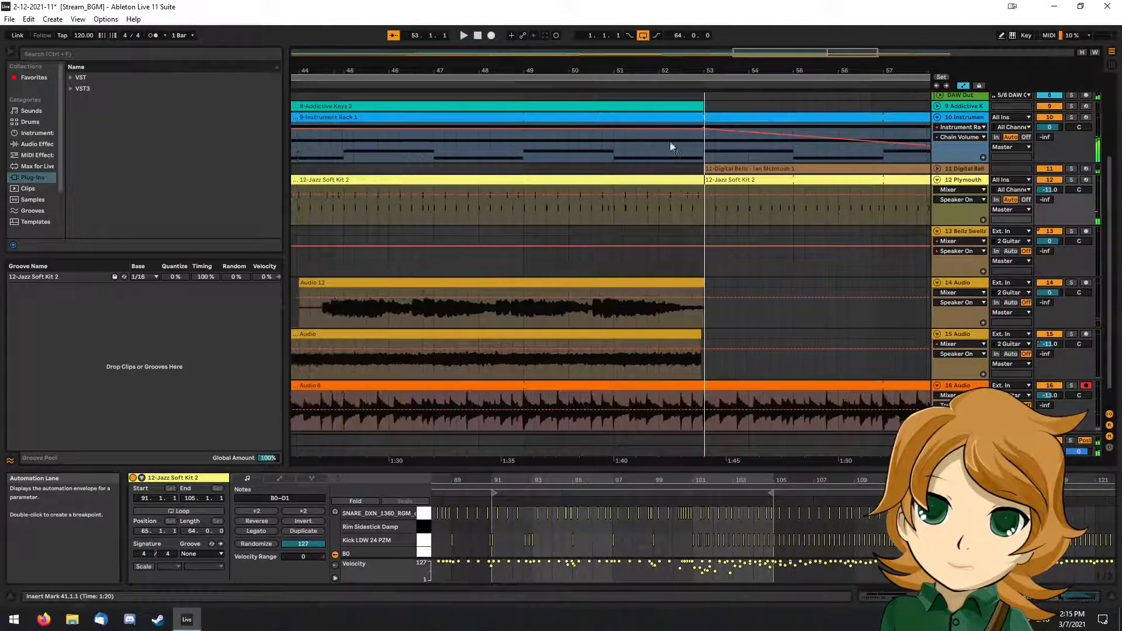
pyautogui.hscroll(-7, 720, 142)
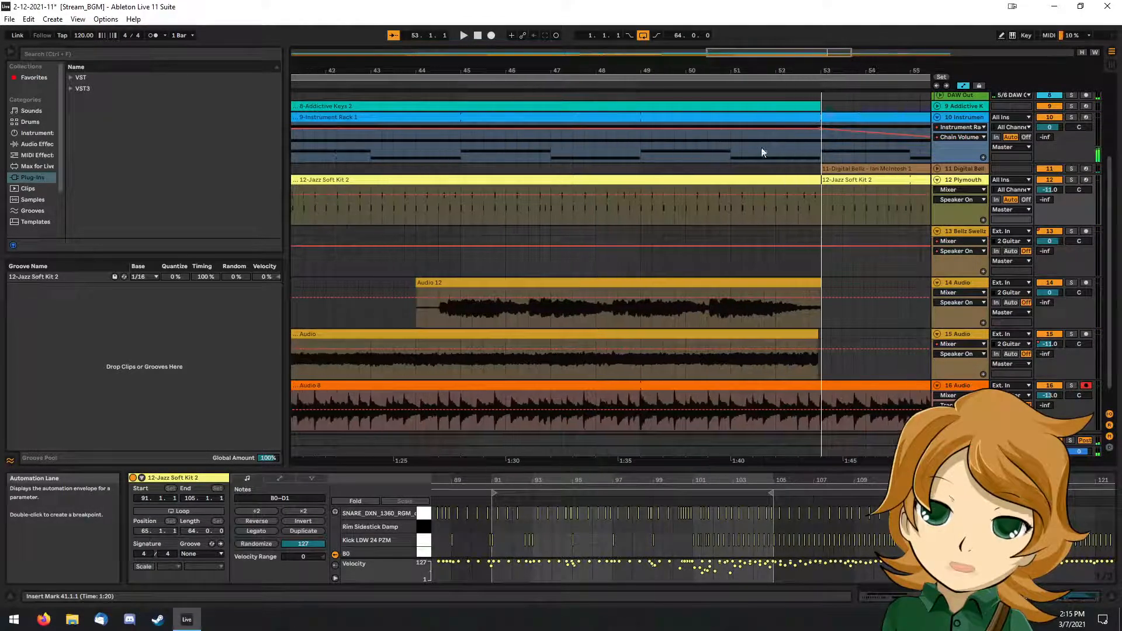
pyautogui.hscroll(-8, 762, 152)
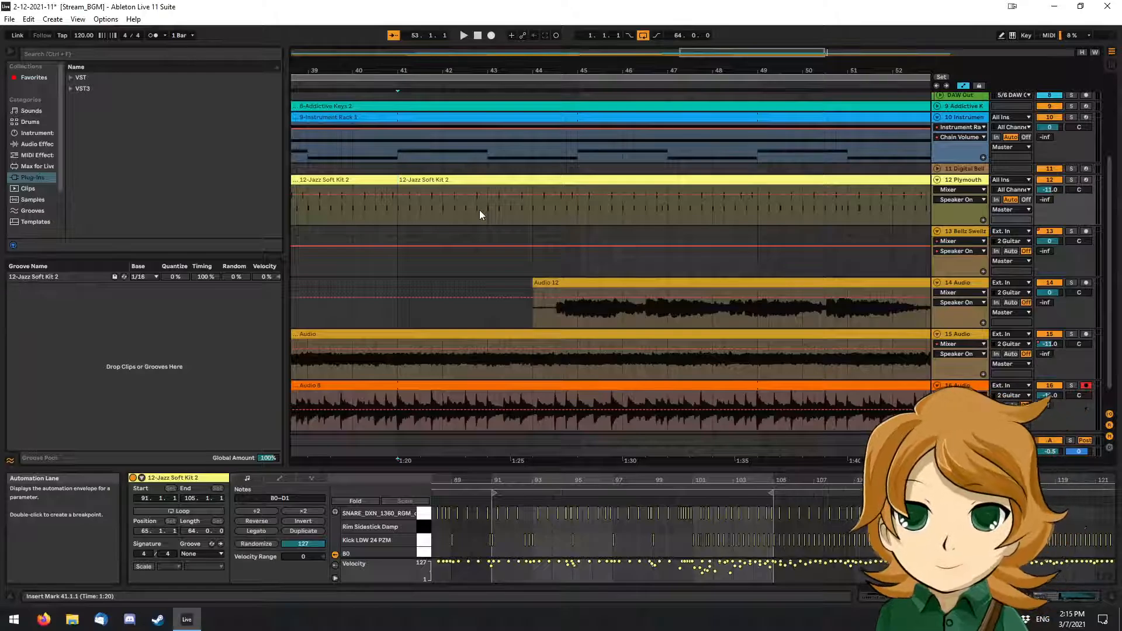
pyautogui.click(443, 222)
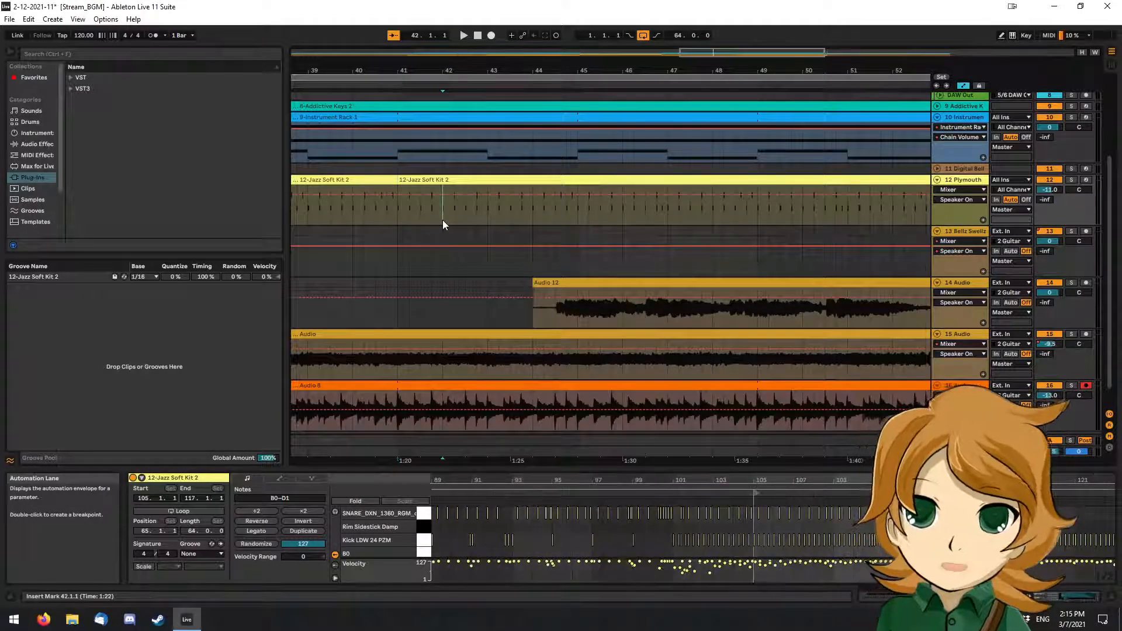
pyautogui.hotkey('ctrl', 'e')
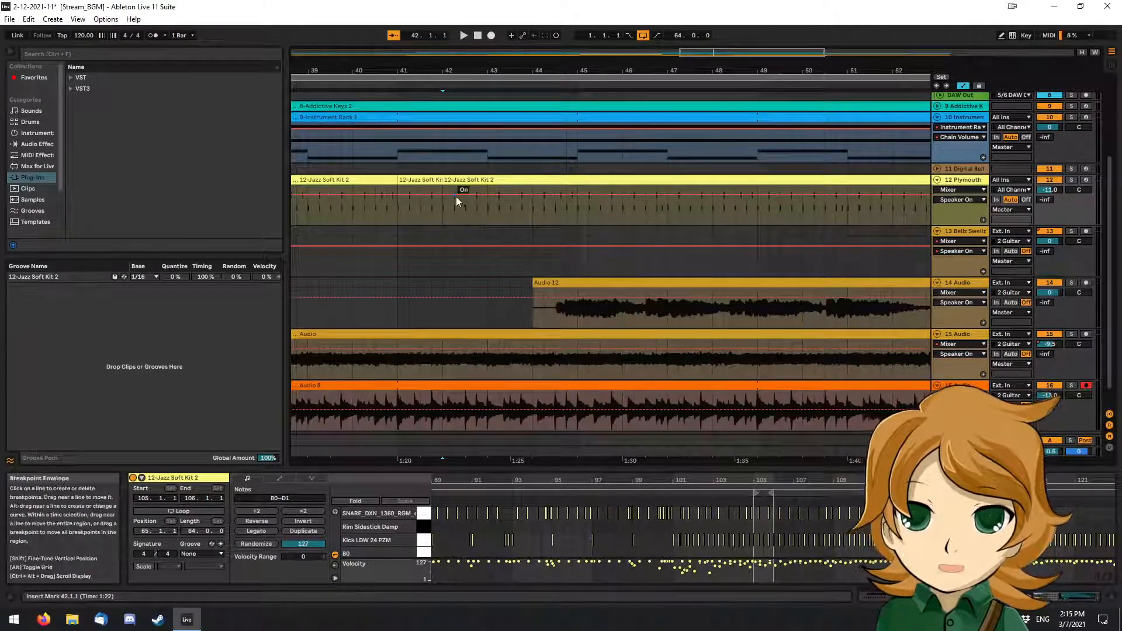
# Enable looping for the one-bar drum clip at bar 41, with loop position 105.1.1 and a length of 1 bar.
pyautogui.click(420, 183)
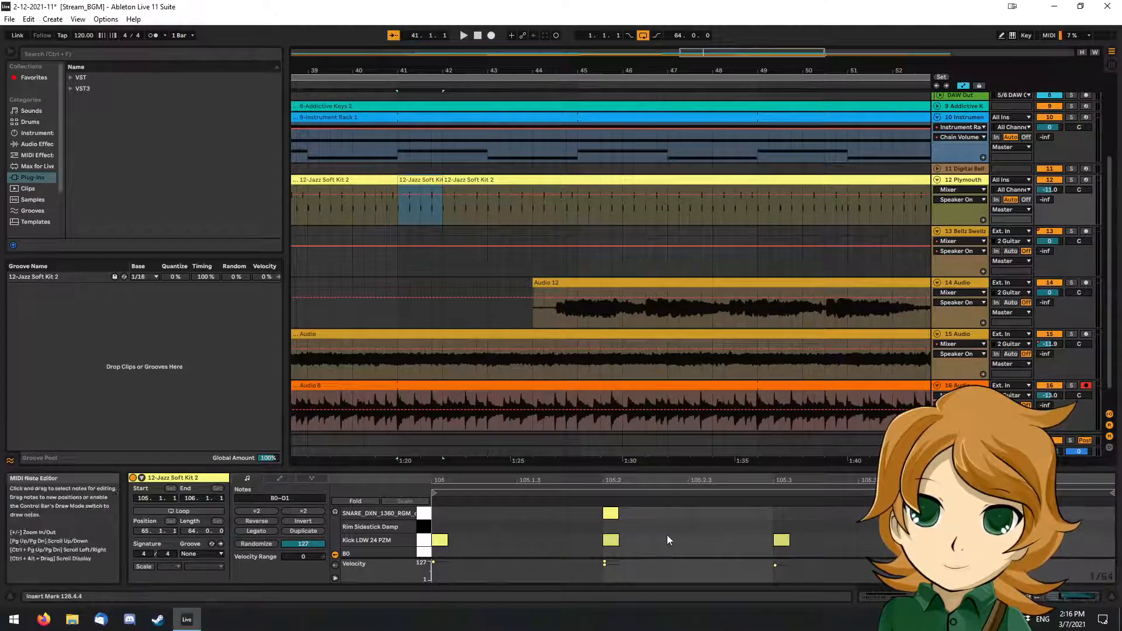
pyautogui.scroll(-6, 667, 535)
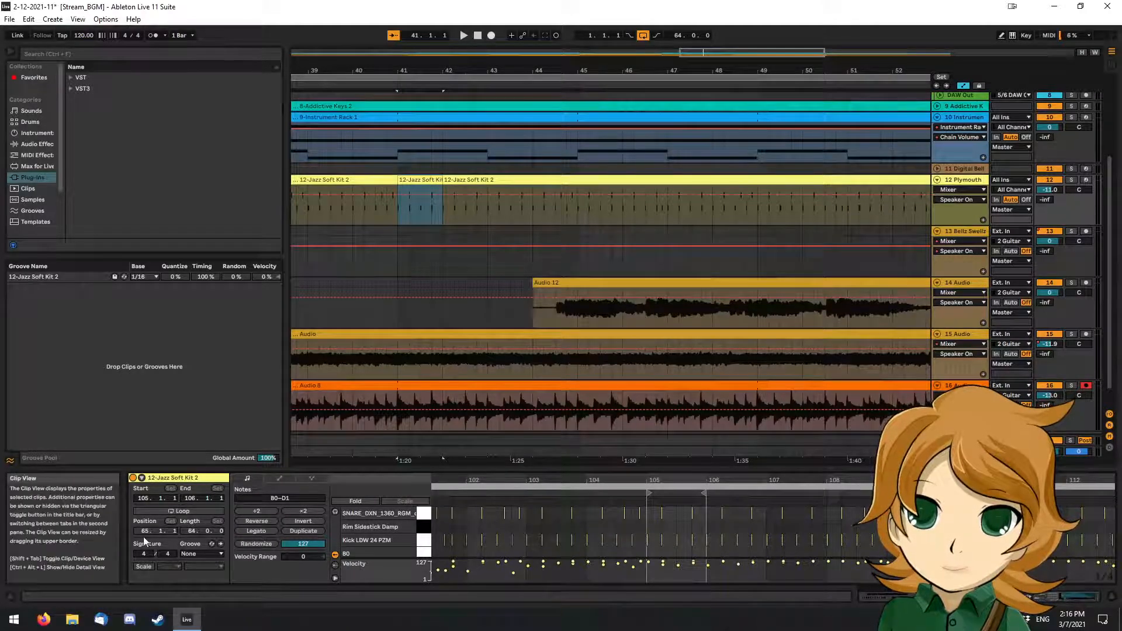
pyautogui.click(156, 513)
pyautogui.click(145, 534)
pyautogui.write('105. 10.')
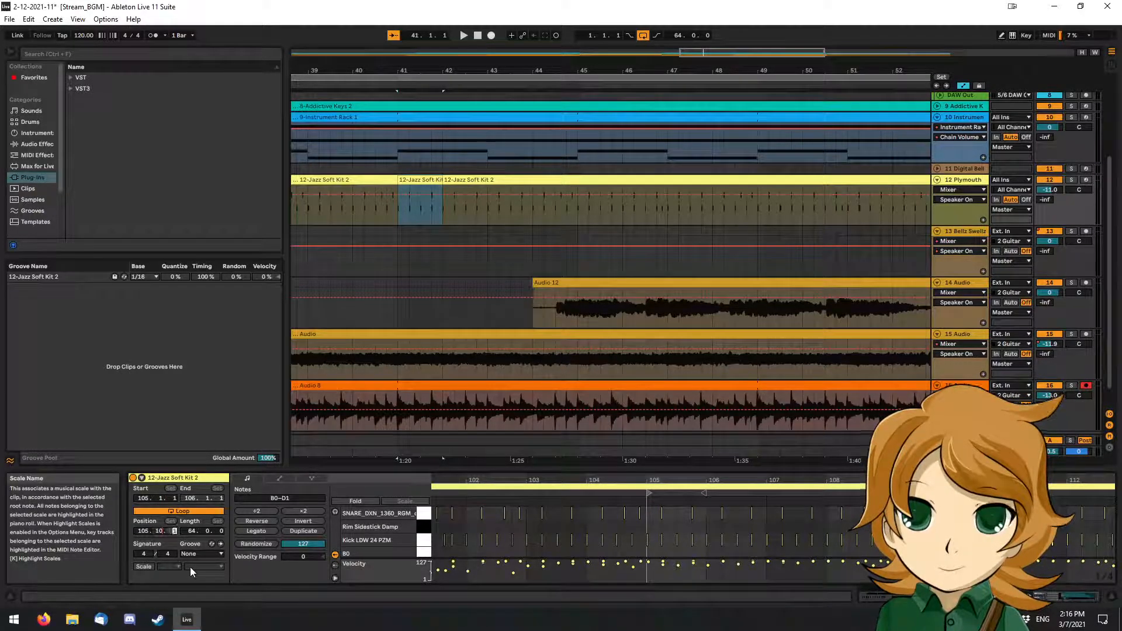
pyautogui.press('Return')
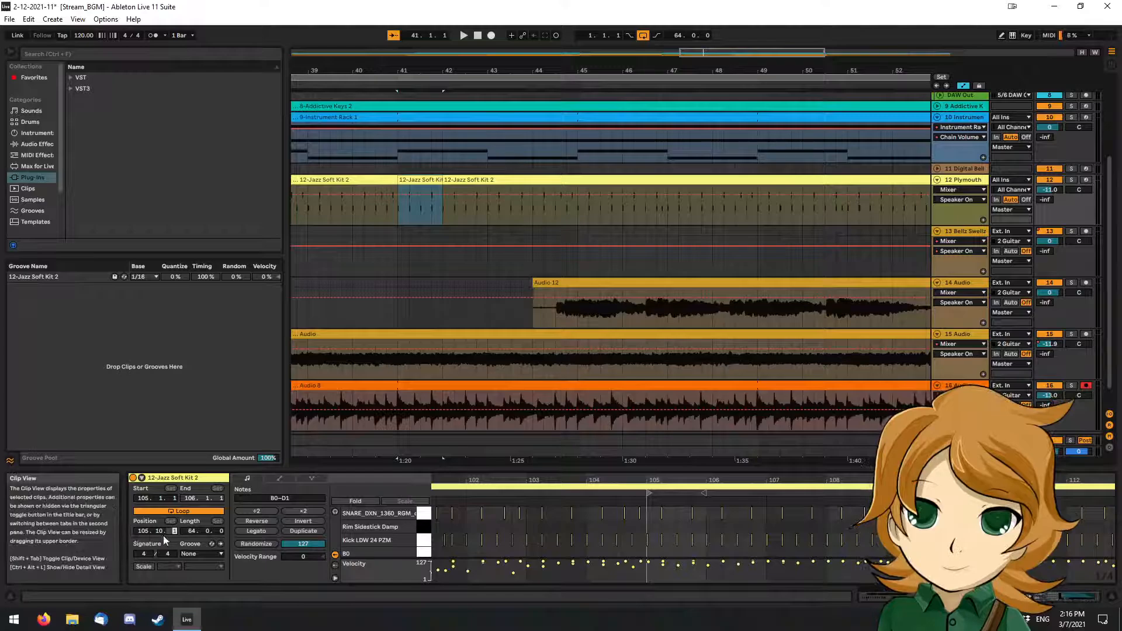
pyautogui.click(144, 532)
pyautogui.write('105')
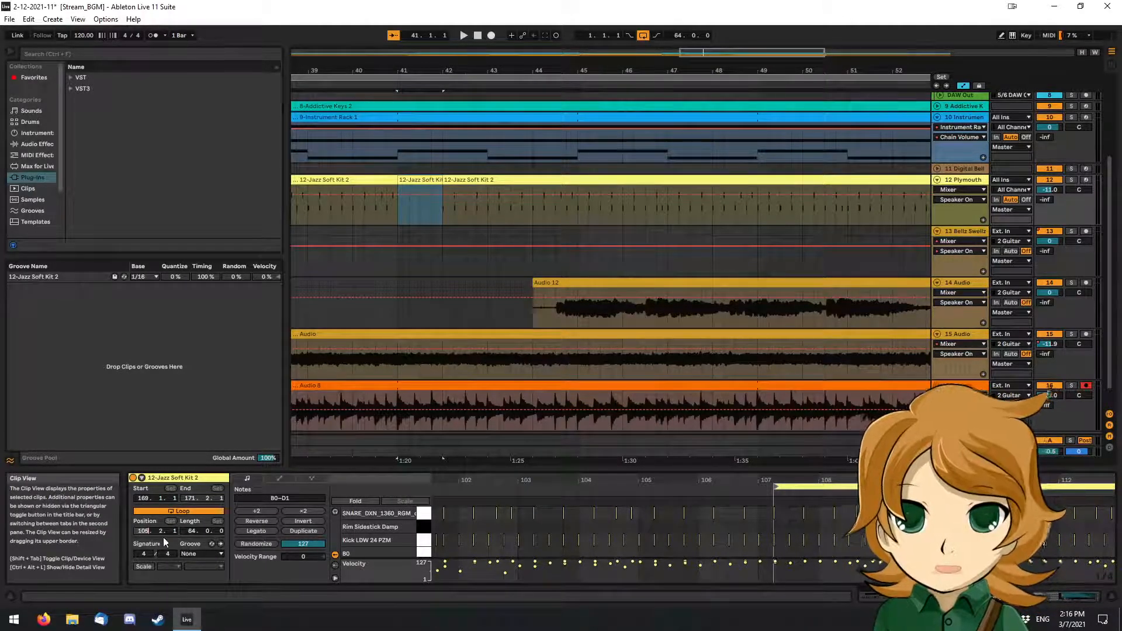
pyautogui.press('Return')
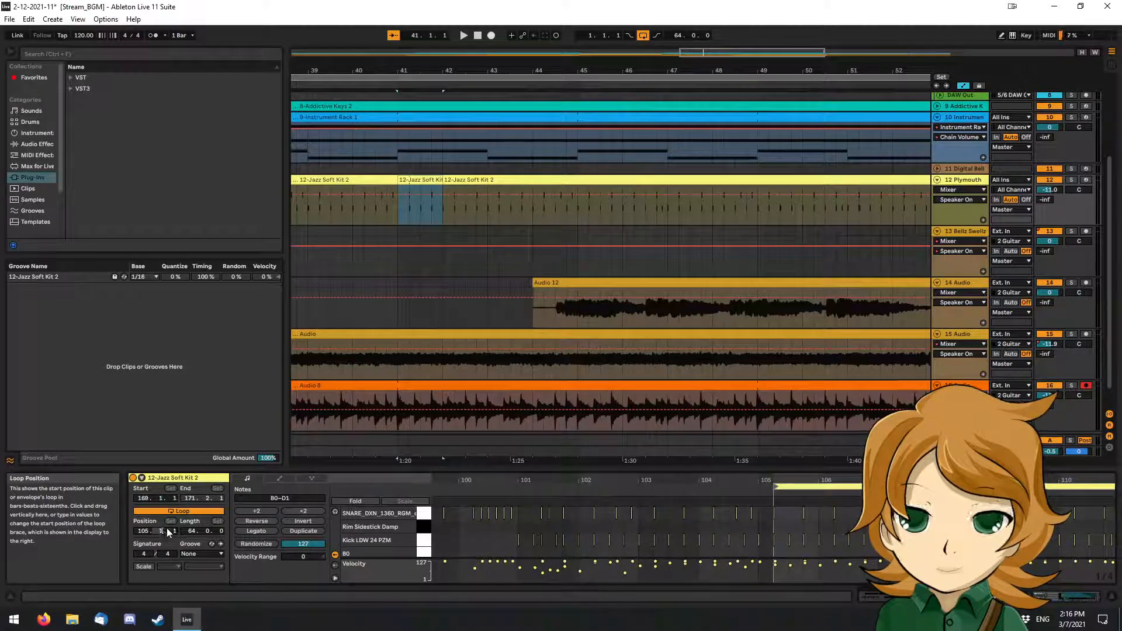
pyautogui.press('Return')
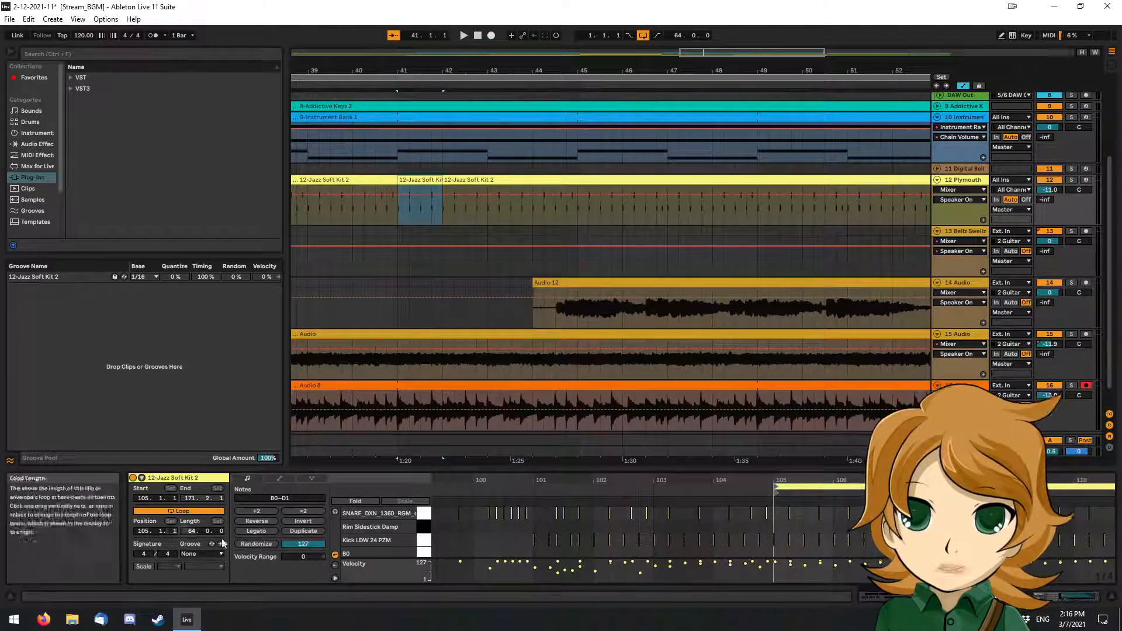
pyautogui.write('1')
pyautogui.press('Return')
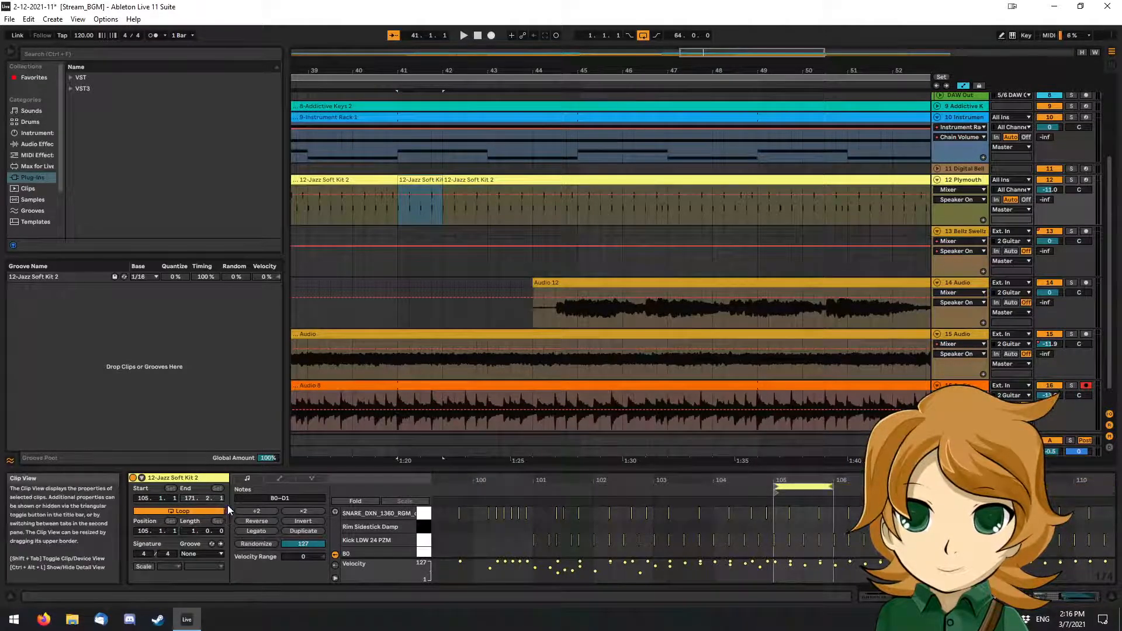
# Extend the looped one-bar drum clip to end at bar 46 and play it from bar 41.
pyautogui.moveTo(440, 179); pyautogui.dragTo(624, 192)
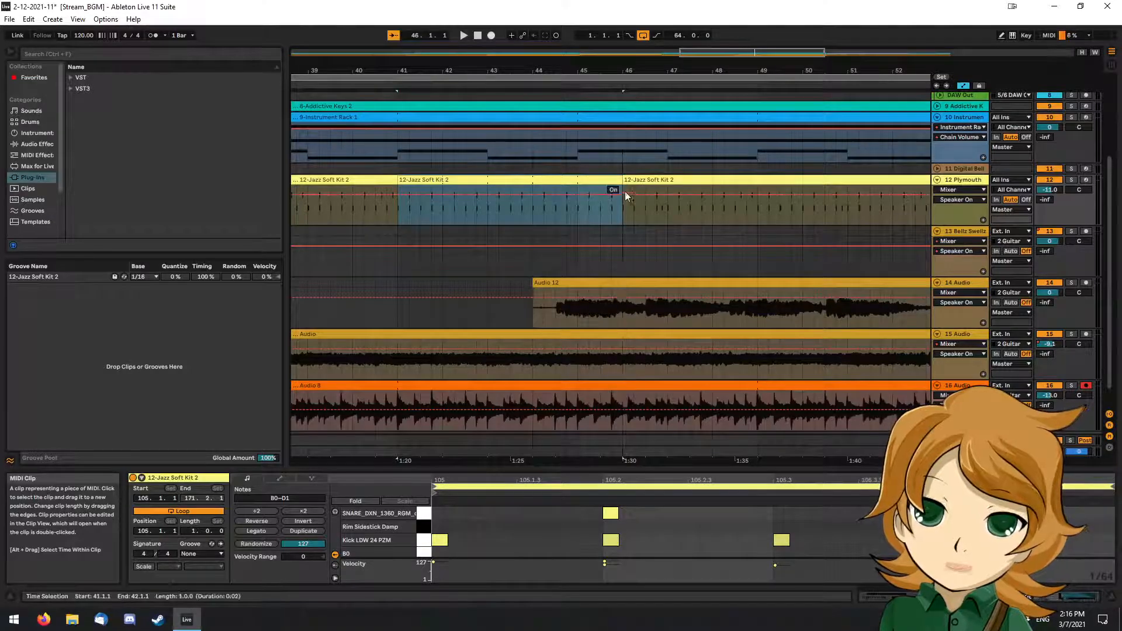
pyautogui.click(397, 82)
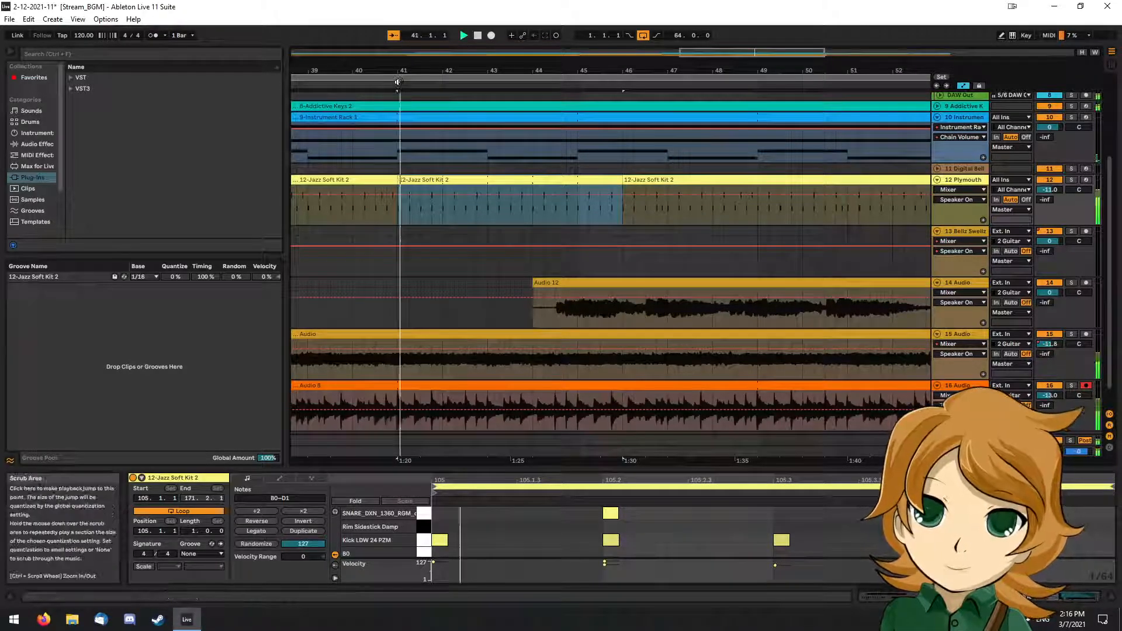
pyautogui.hscroll(-4, 510, 153)
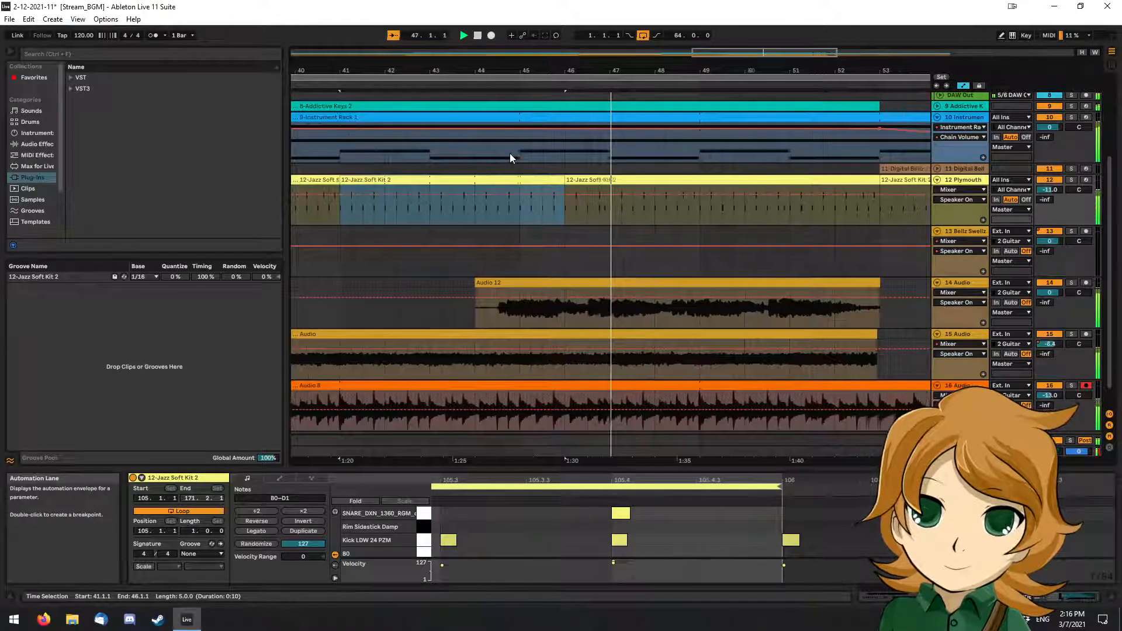
pyautogui.press('space')
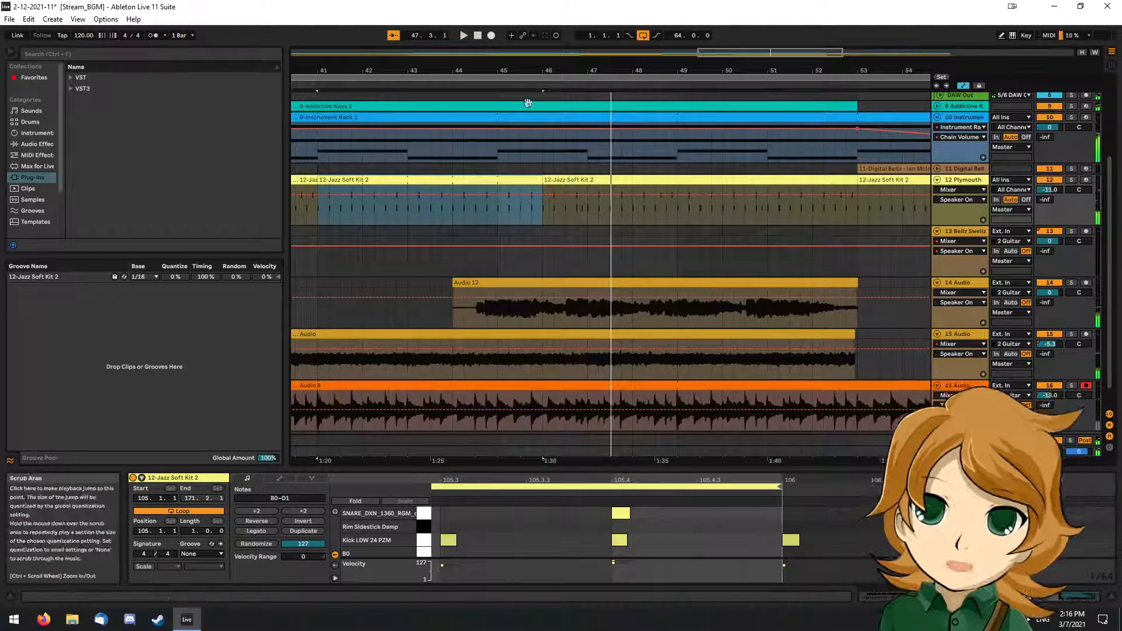
# Split the drum clip that starts at bar 46 on the Plymouth track at bar 47.
pyautogui.click(588, 222)
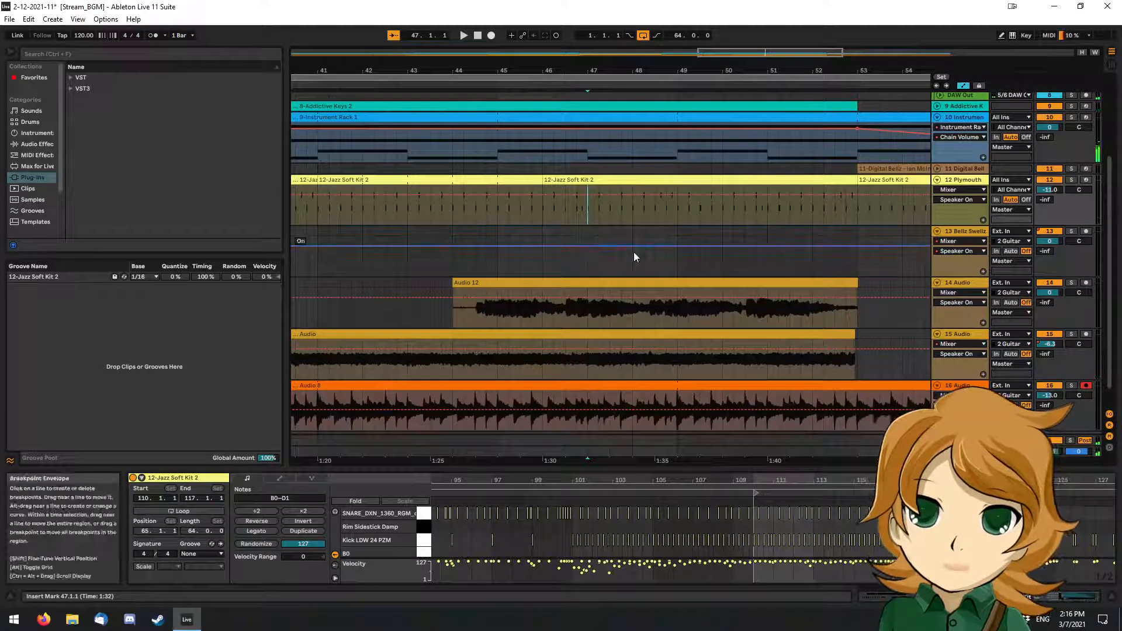
pyautogui.hotkey('ctrl', 'e')
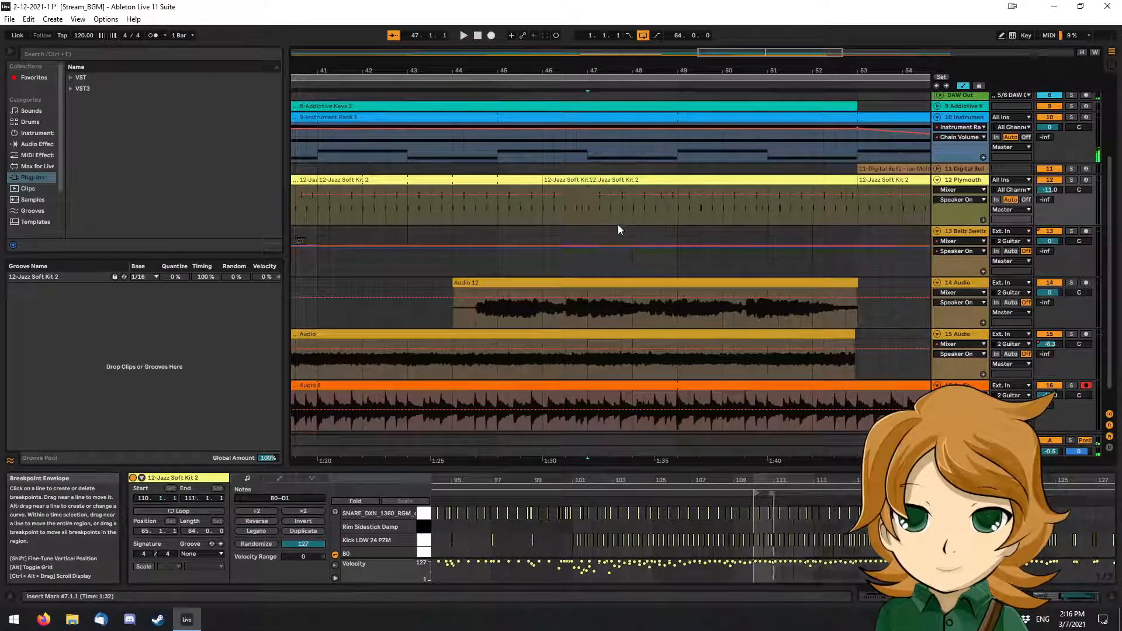
# Rename the one-bar drum clip at bar 46 on the Plymouth track as Big Fill 1.
pyautogui.click(565, 183)
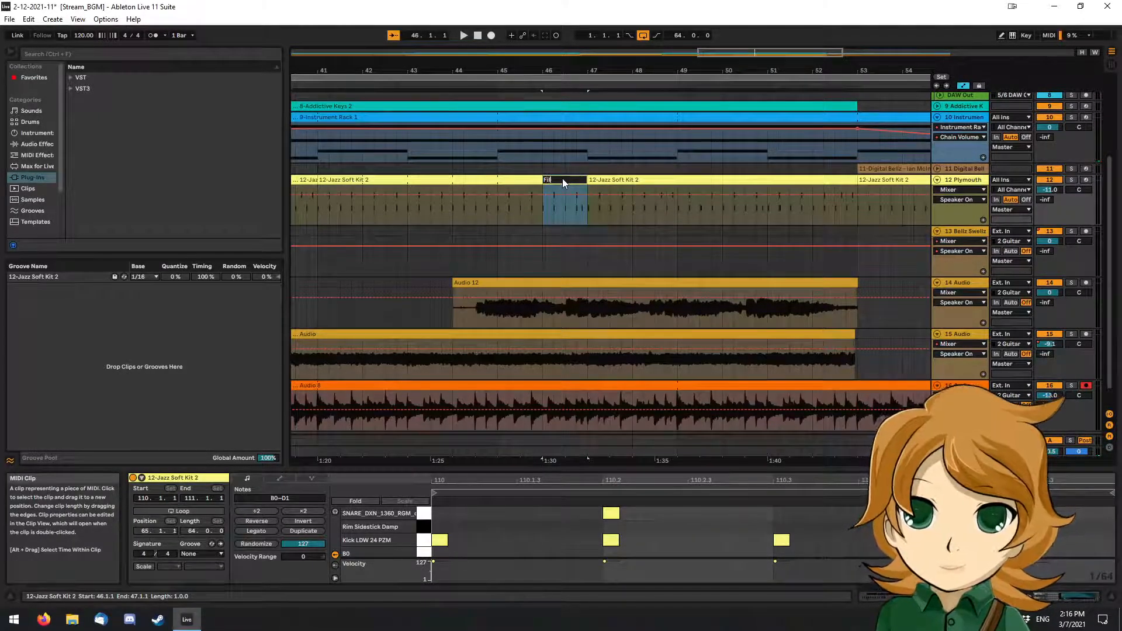
pyautogui.press('BackSpace')
pyautogui.press('BackSpace')
pyautogui.press('BackSpace')
pyautogui.write('Big Fill 1')
pyautogui.press('Return')
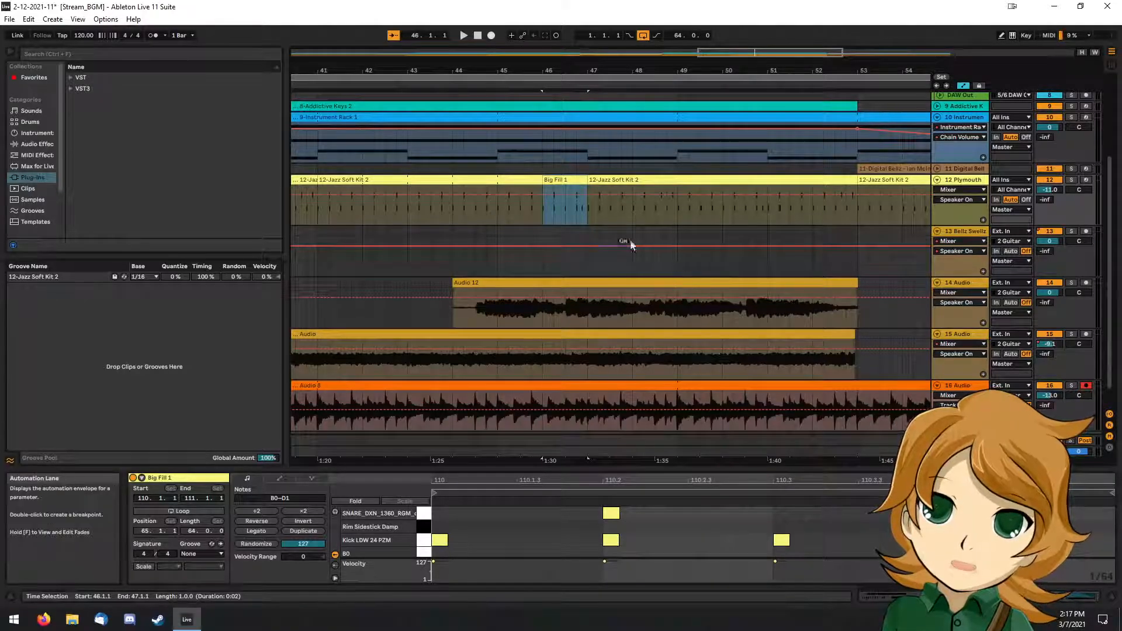
# Rename the looped drum clip spanning bars 41 to 46 as Big.
pyautogui.click(342, 179)
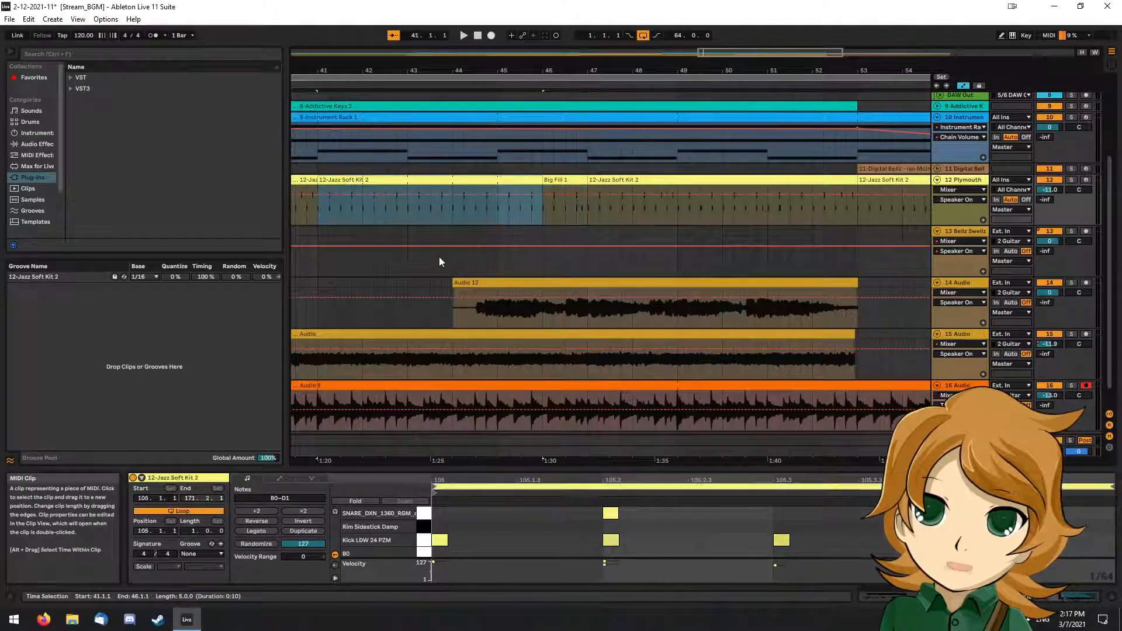
pyautogui.hotkey('ctrl', 'r')
pyautogui.write('Big')
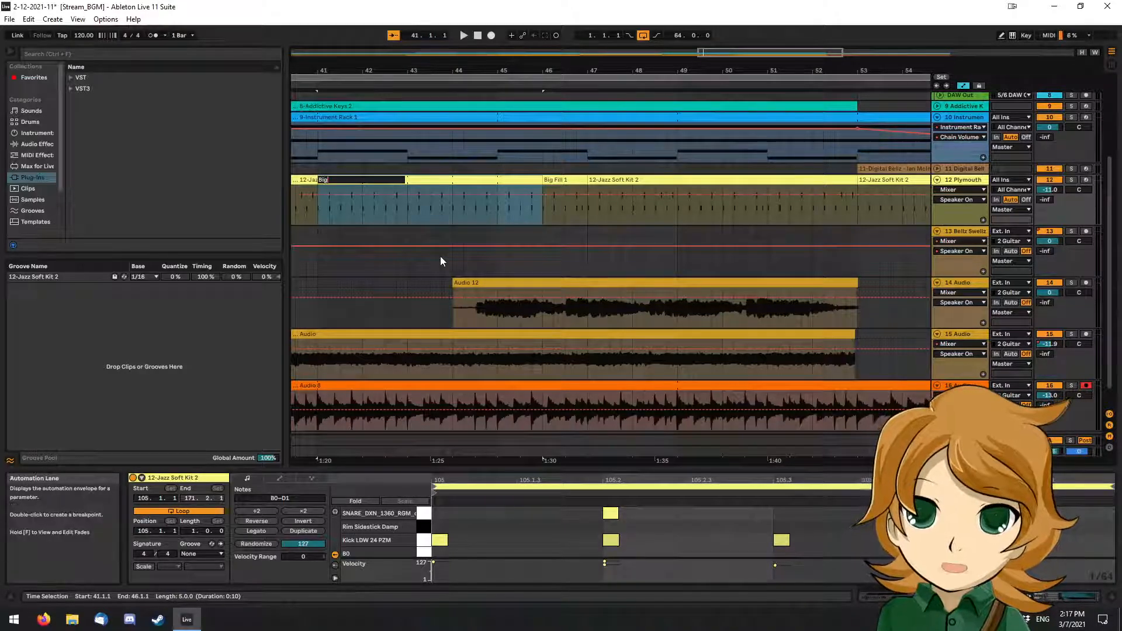
pyautogui.press('Return')
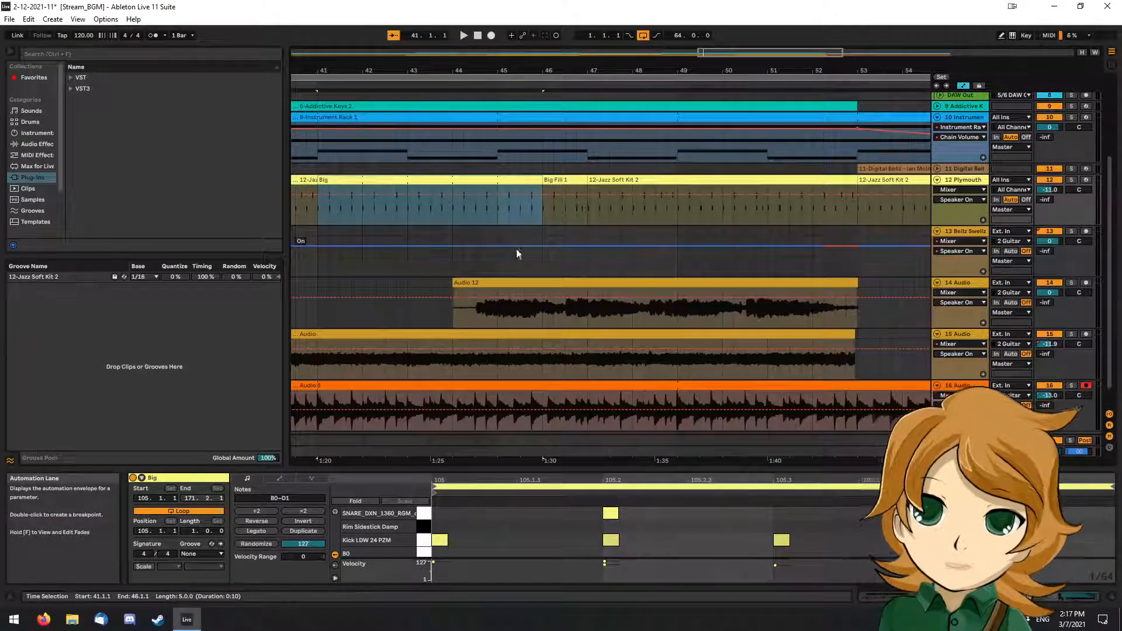
# Play the drums from Big Fill 1 at bar 46 into the following clip to compare the patterns.
pyautogui.click(561, 180)
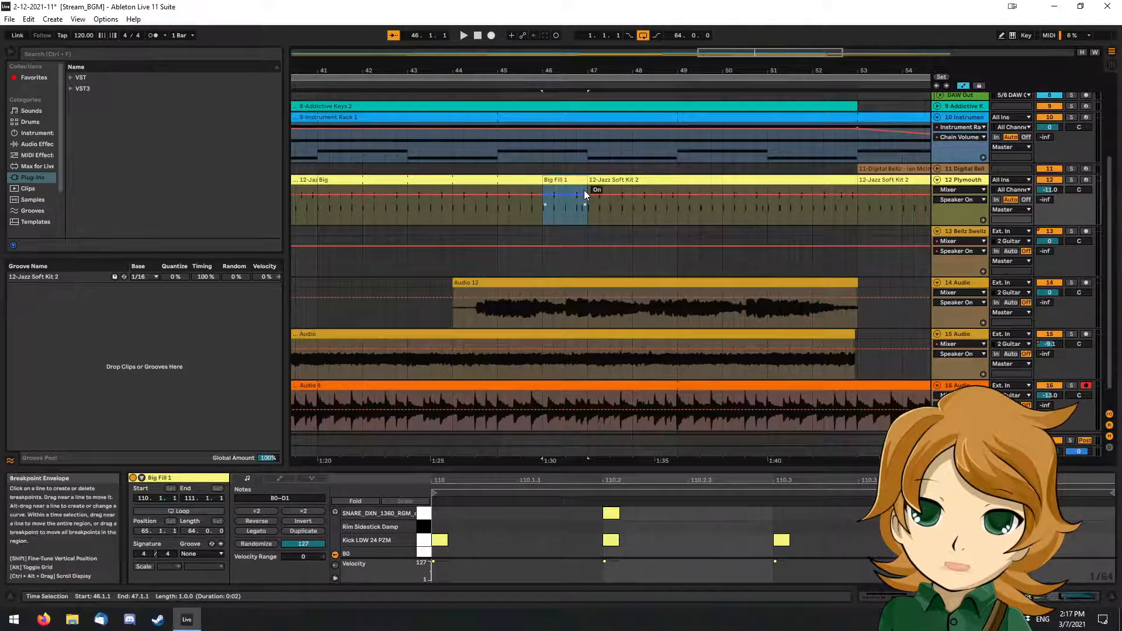
pyautogui.click(602, 180)
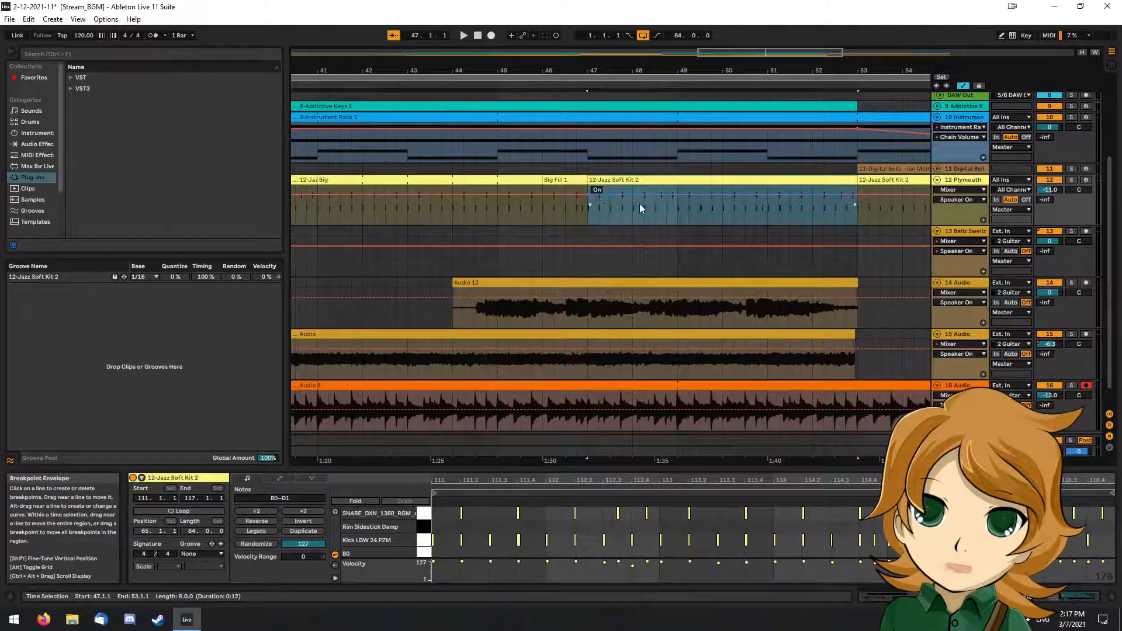
pyautogui.click(561, 179)
pyautogui.press('space')
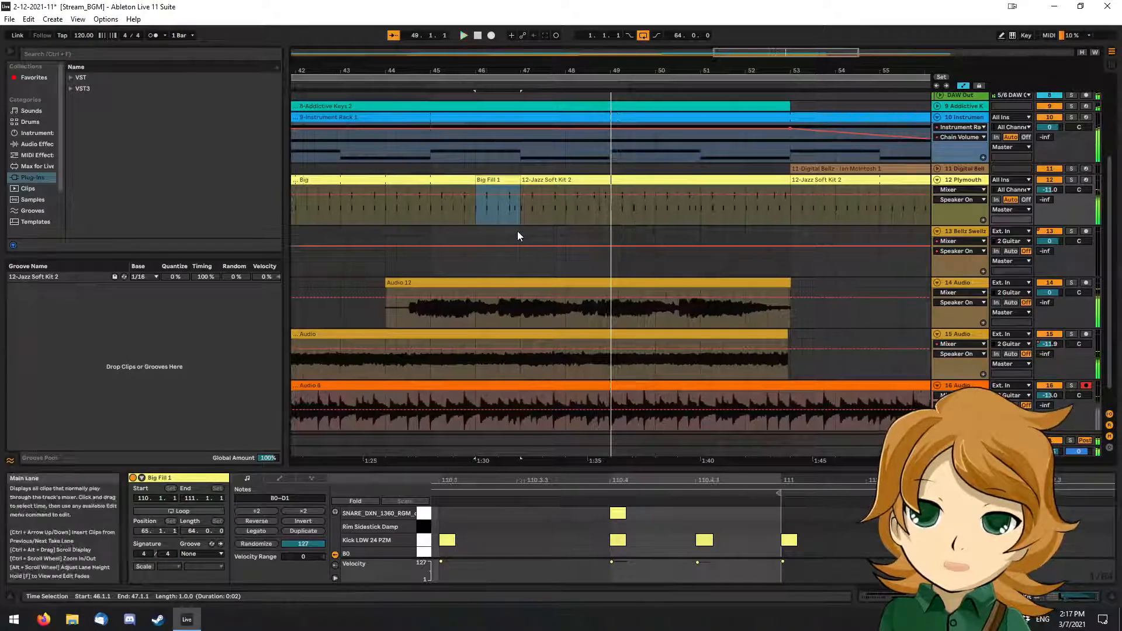
# Paste a one-bar copy of the Big clip at bar 47, trim the following clip to start at bar 48, and keep the original ending at bar 46.
pyautogui.hscroll(-5, 426, 155)
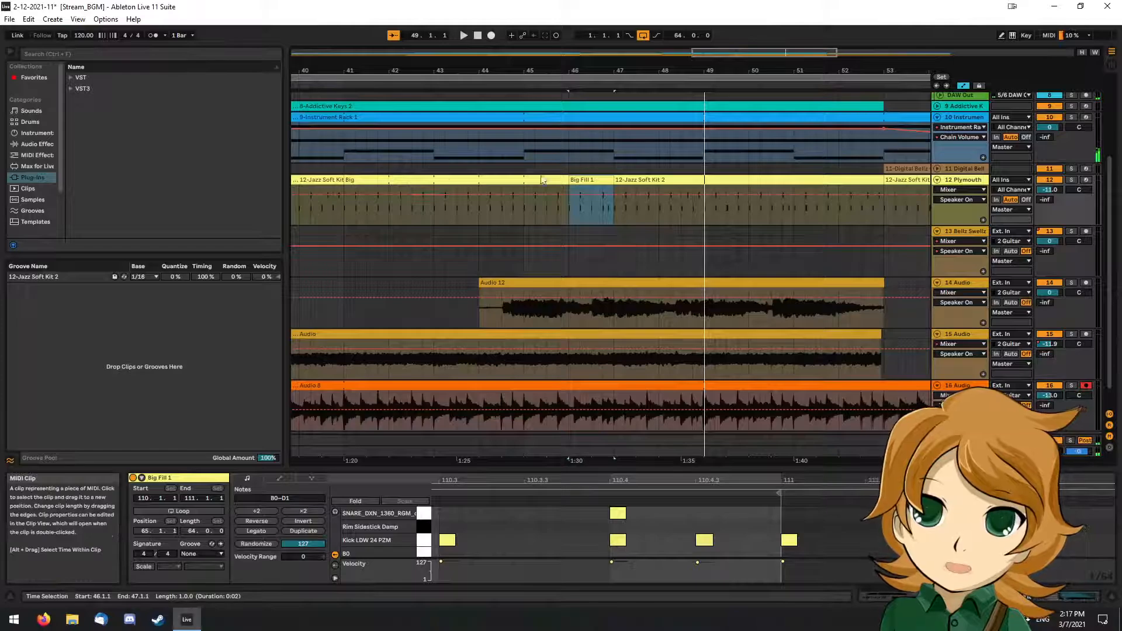
pyautogui.moveTo(570, 181); pyautogui.dragTo(390, 182)
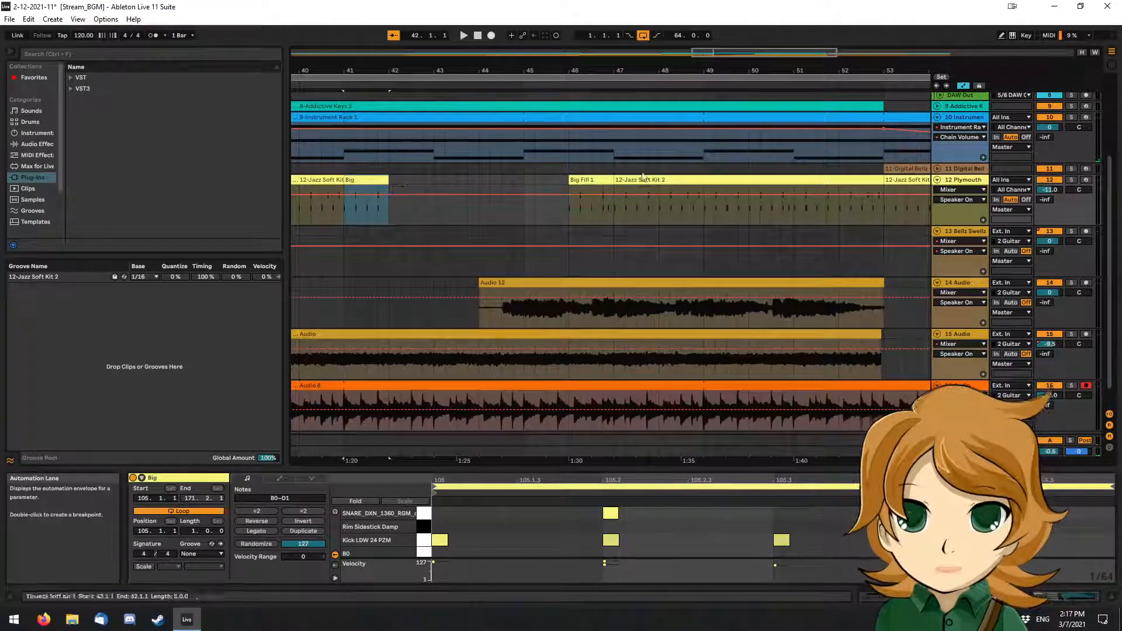
pyautogui.click(618, 181)
pyautogui.moveTo(618, 181); pyautogui.dragTo(660, 173)
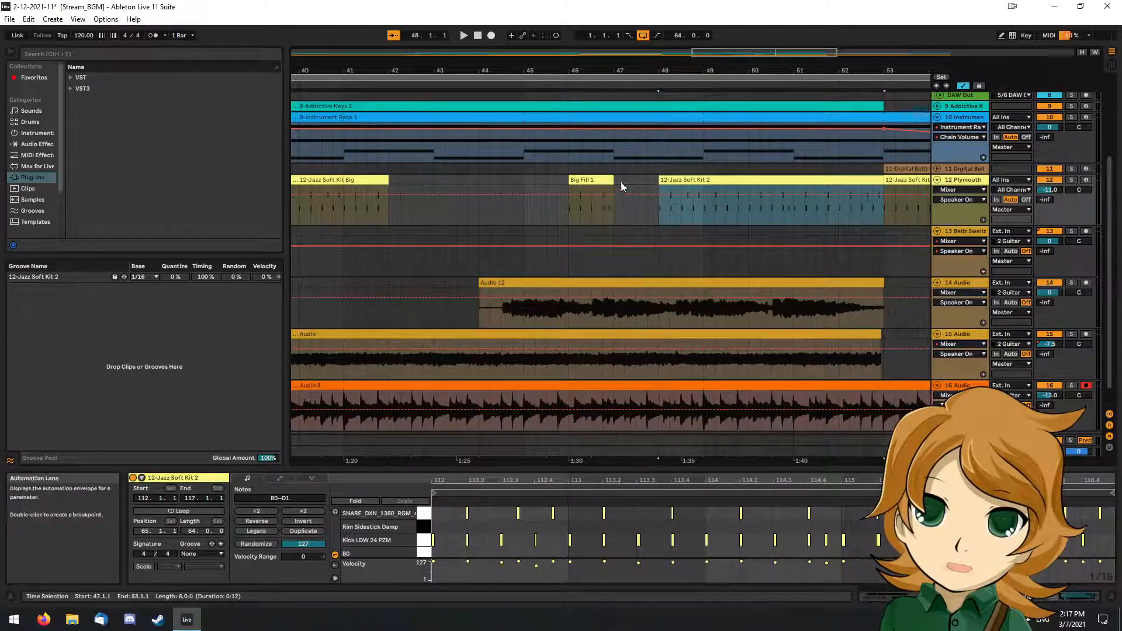
pyautogui.click(625, 199)
pyautogui.hotkey('ctrl', 'v')
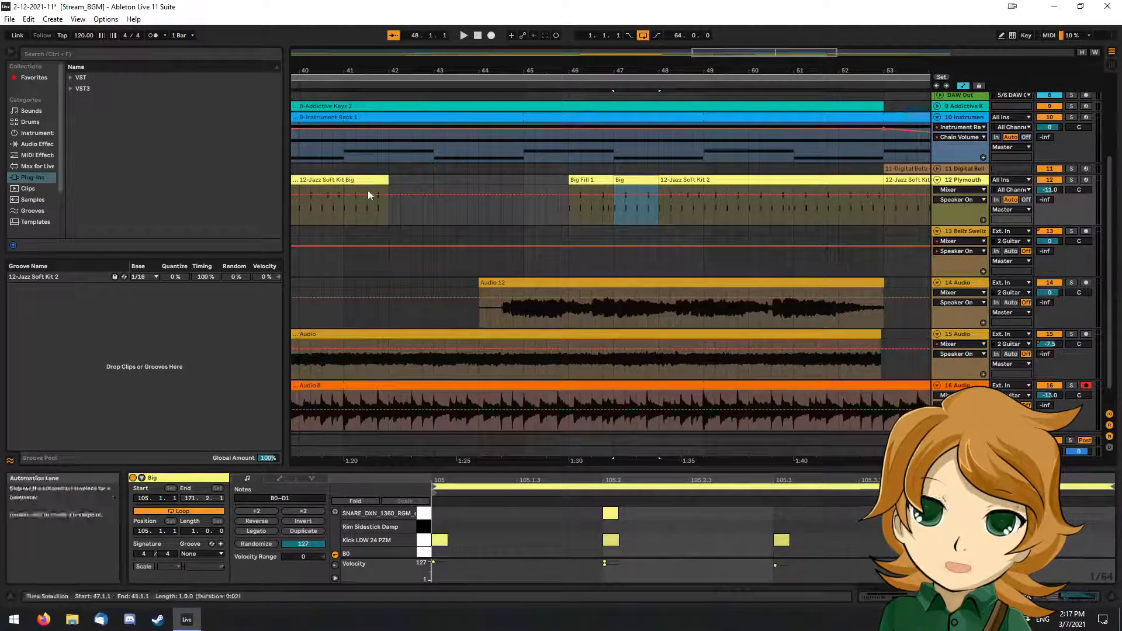
pyautogui.moveTo(388, 175); pyautogui.dragTo(556, 167)
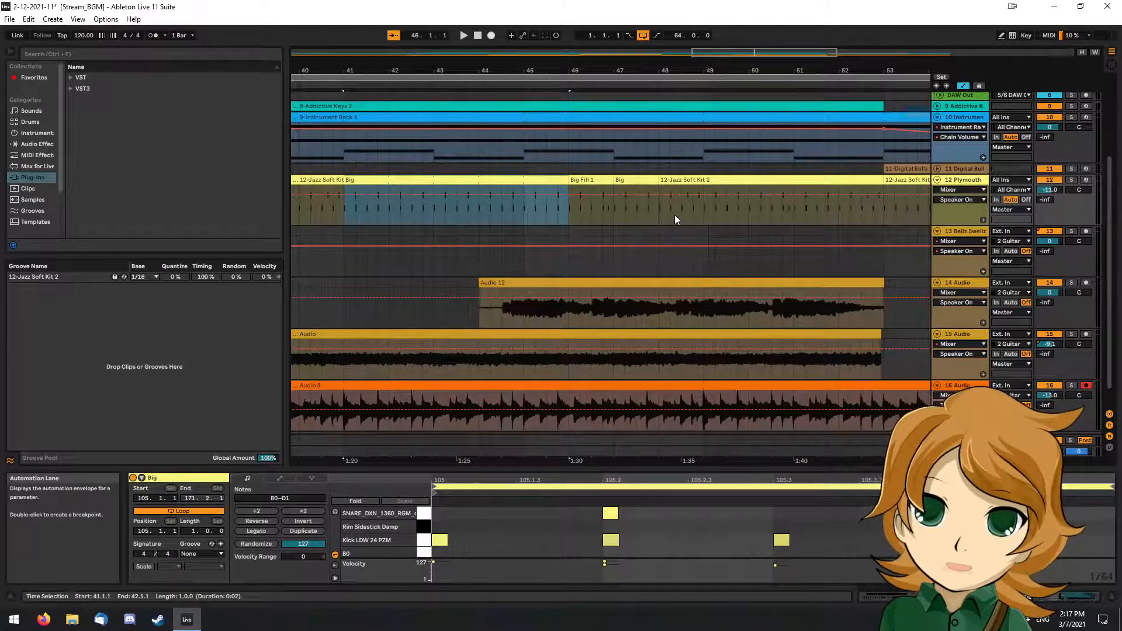
# Split the drum clip starting at bar 48 at bars 49 and 50, replacing the bar 49 piece with a copy of Big.
pyautogui.click(706, 219)
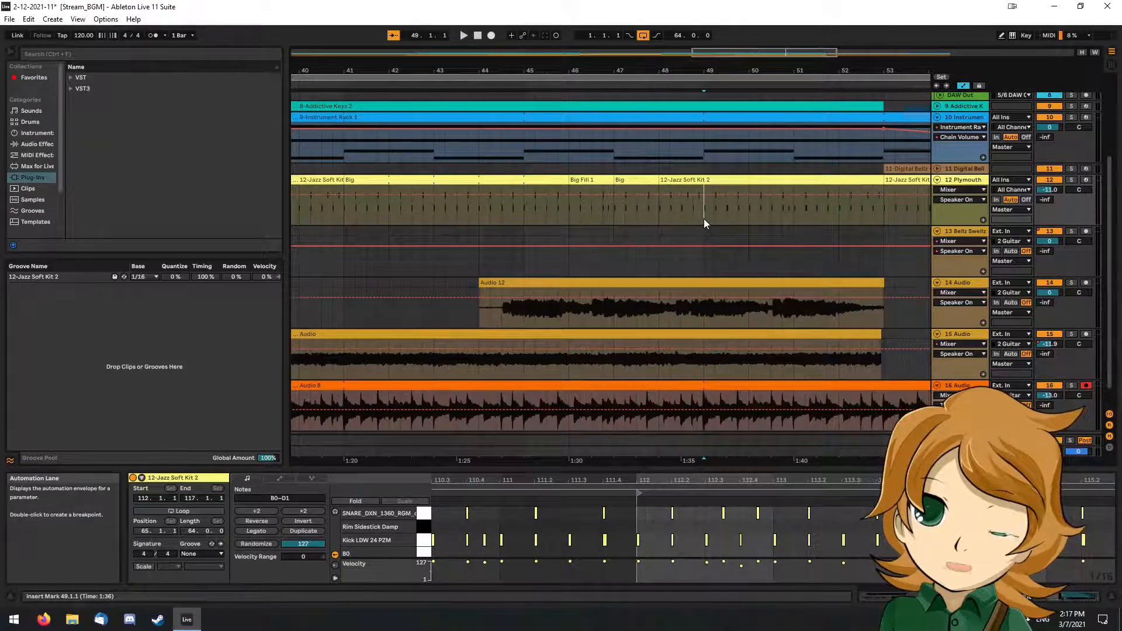
pyautogui.hotkey('ctrl', 'e')
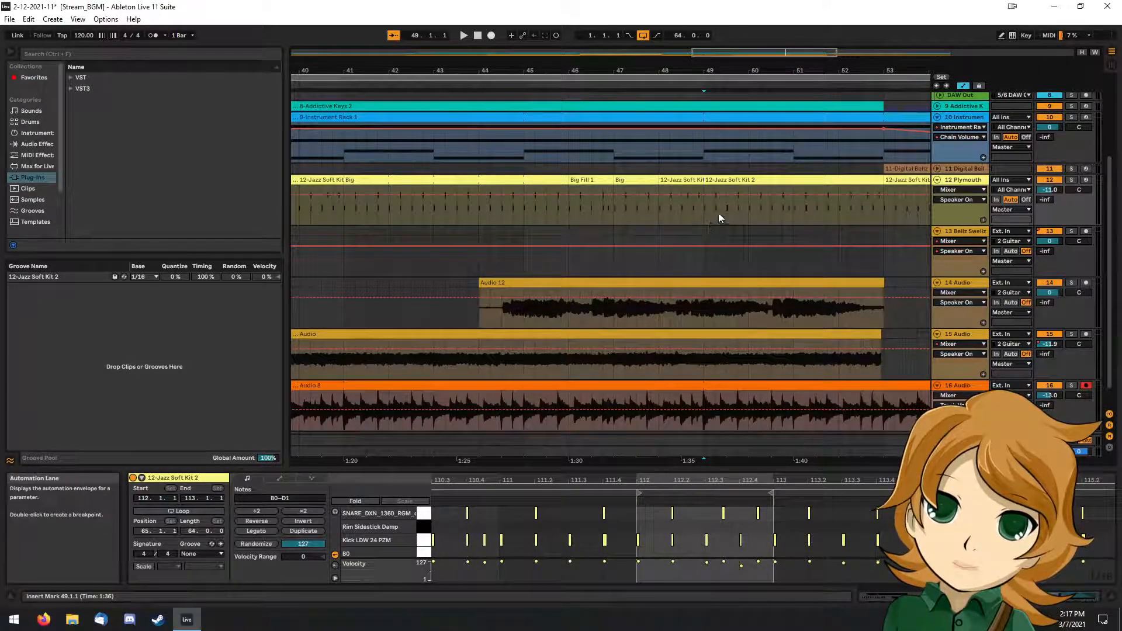
pyautogui.click(749, 216)
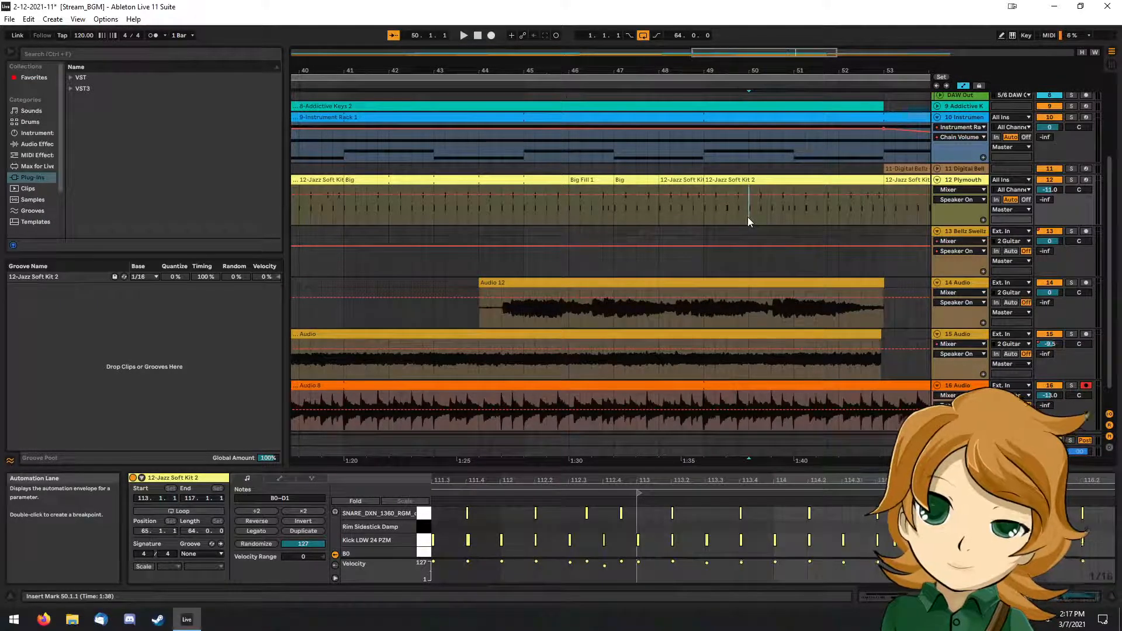
pyautogui.hotkey('ctrl', 'e')
pyautogui.click(727, 177)
pyautogui.press('Delete')
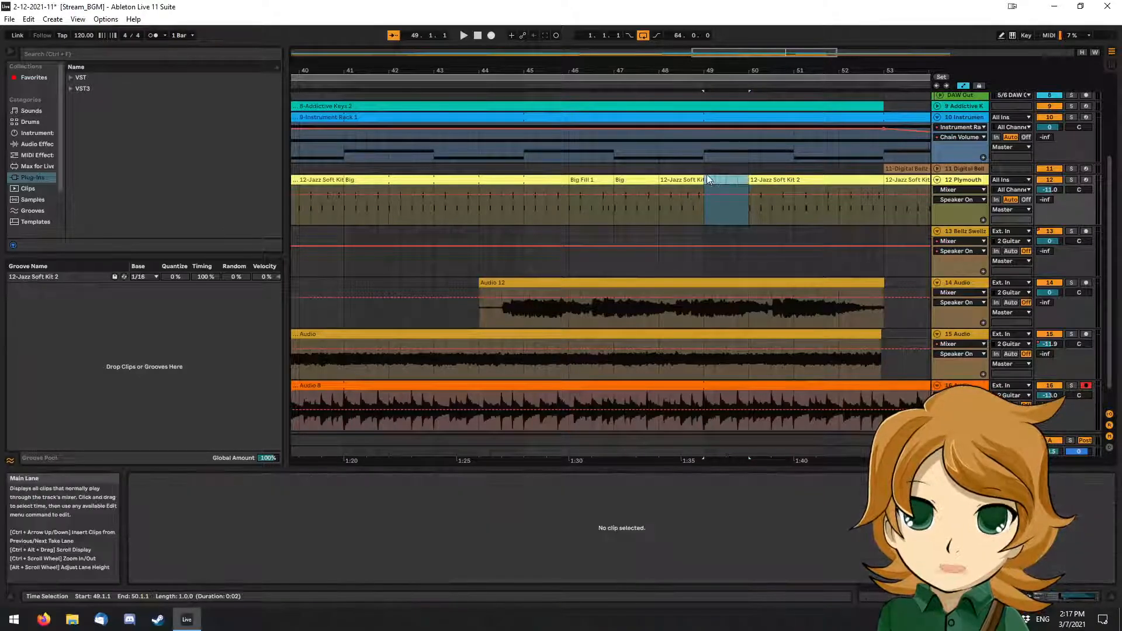
pyautogui.hotkey('ctrl', 'v')
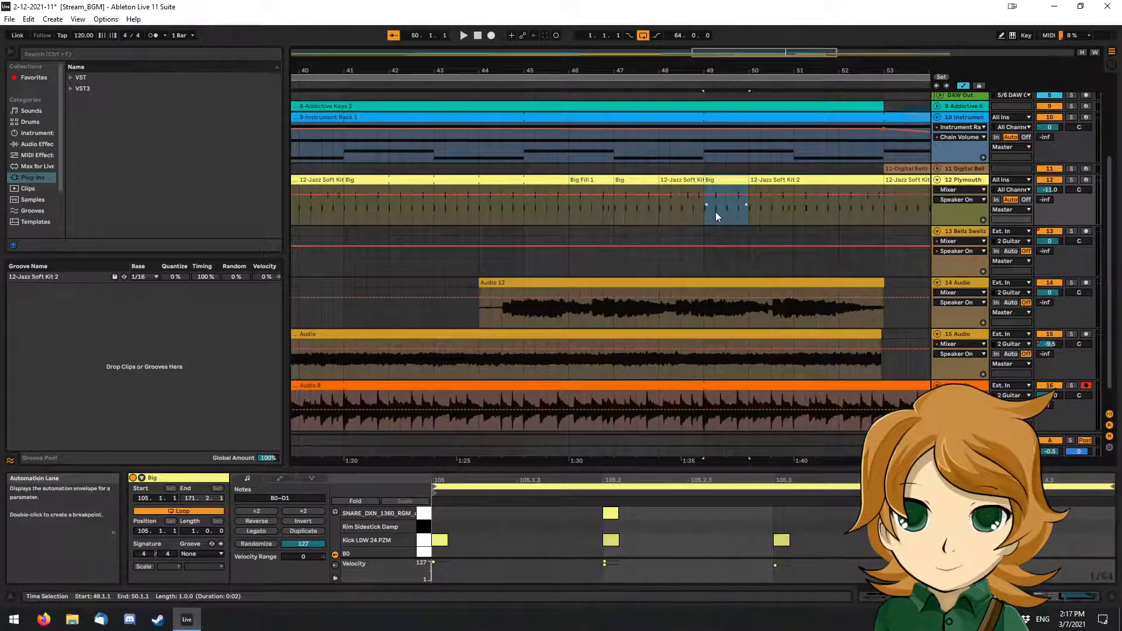
# Rename the one-bar drum clip at bar 48 as Big Fill 2.
pyautogui.click(672, 186)
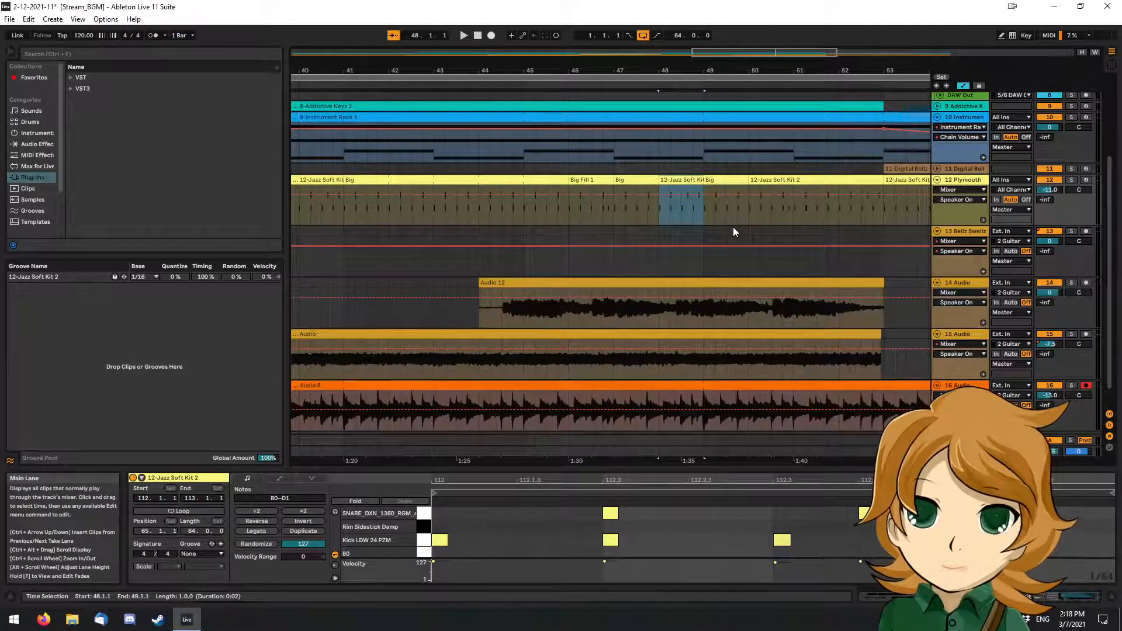
pyautogui.hotkey('ctrl', 'r')
pyautogui.write('Big Fill 2')
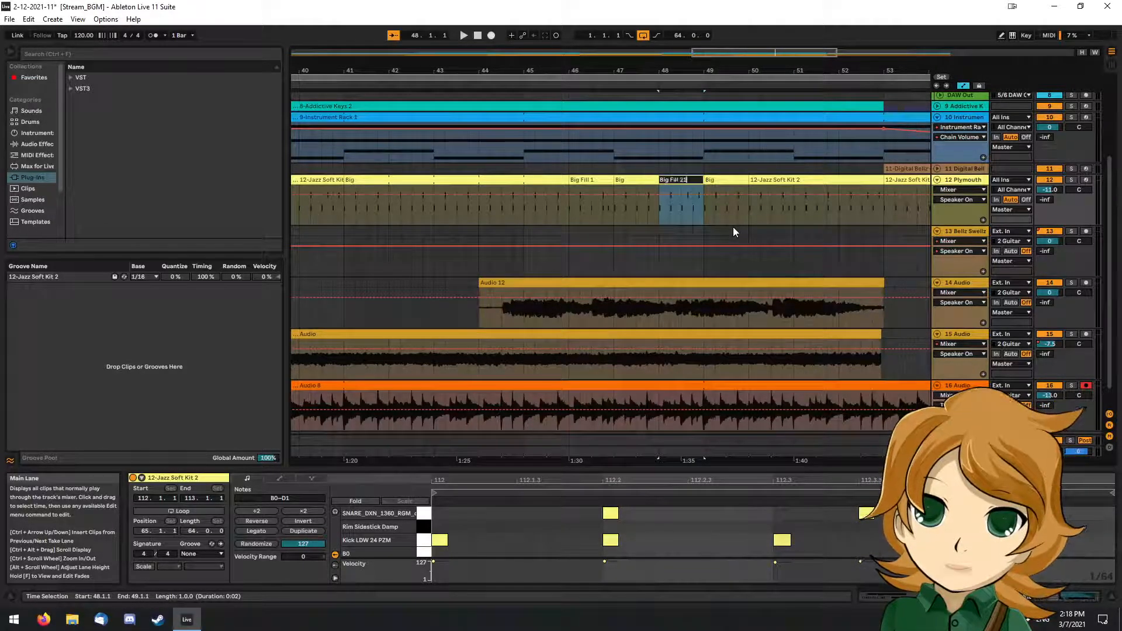
pyautogui.press('Return')
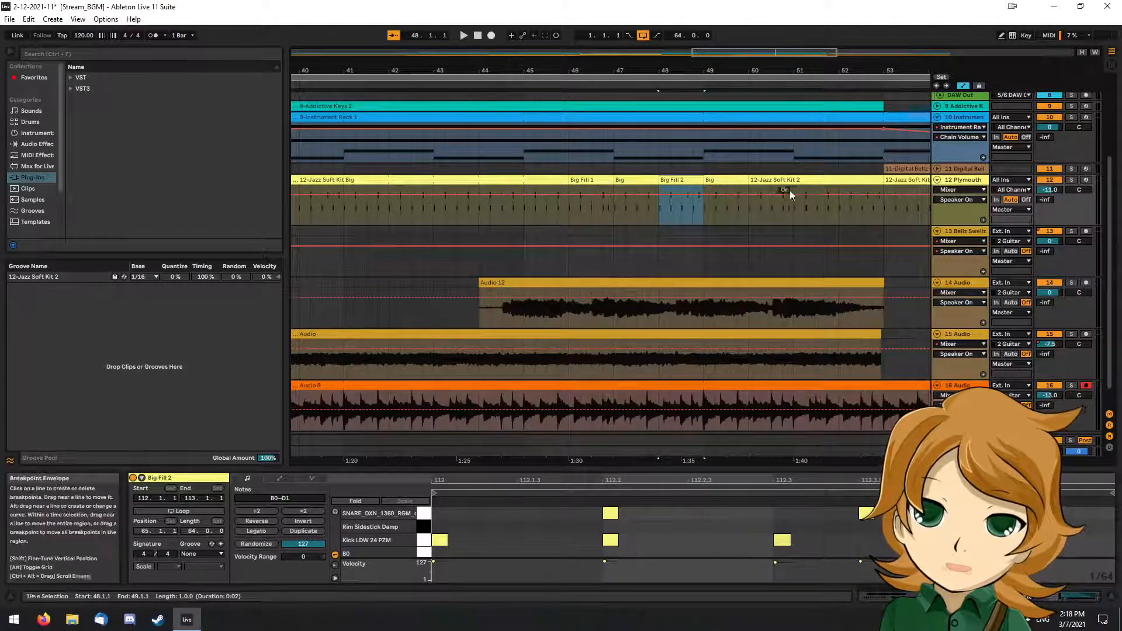
# Delete the unnamed drum clip between bars 50 and 53 on the Plymouth track.
pyautogui.click(774, 178)
pyautogui.press('Delete')
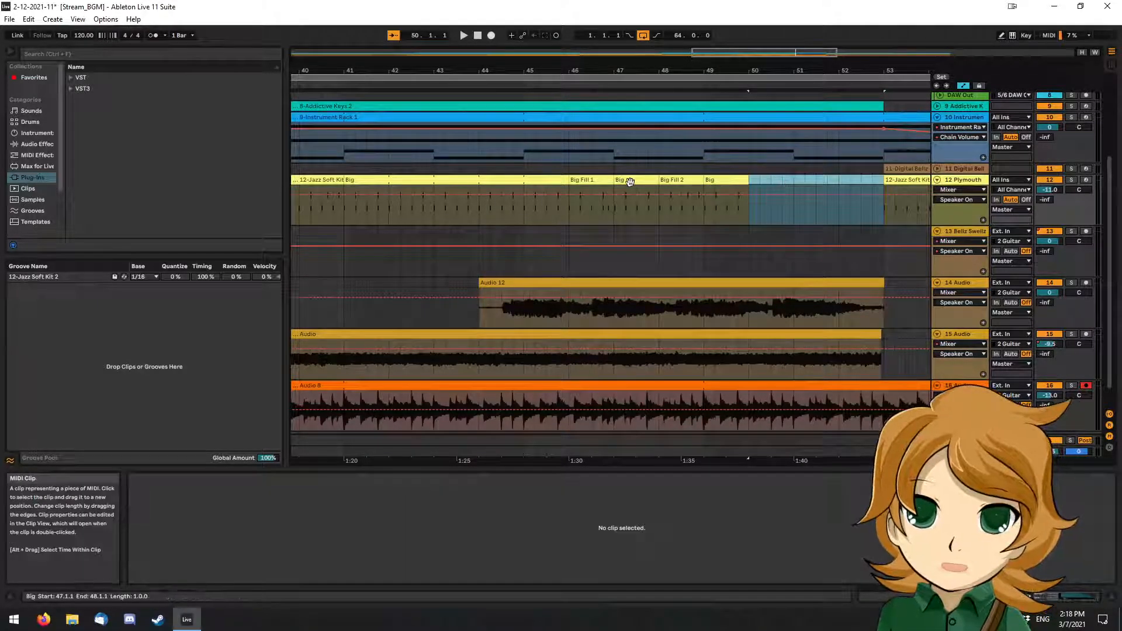
pyautogui.hotkey('ctrl', 'z')
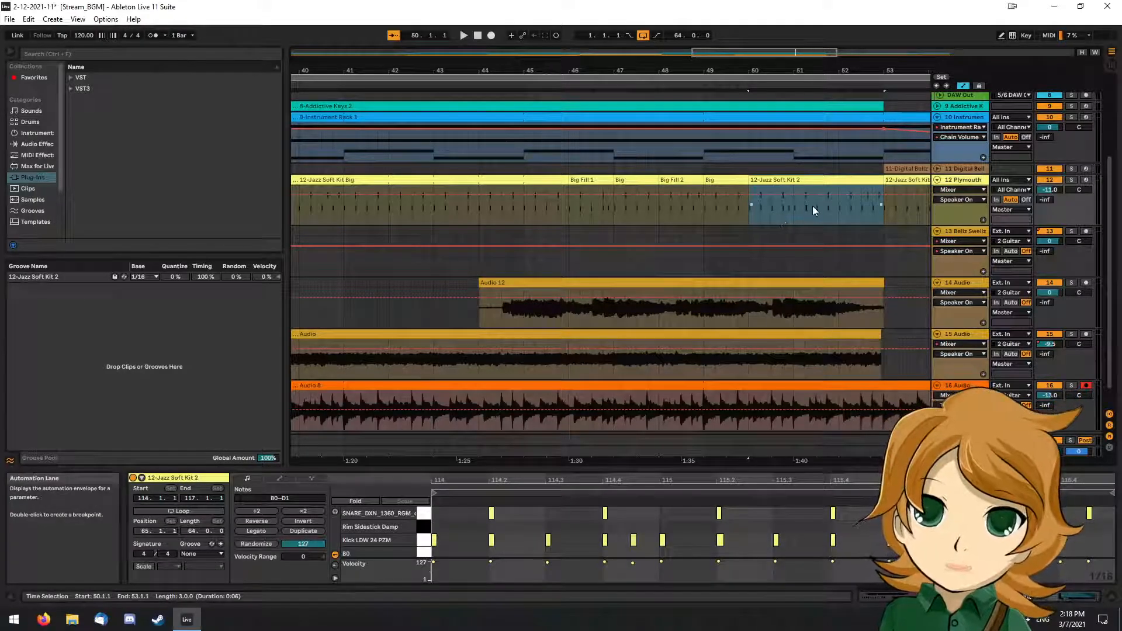
pyautogui.press('Delete')
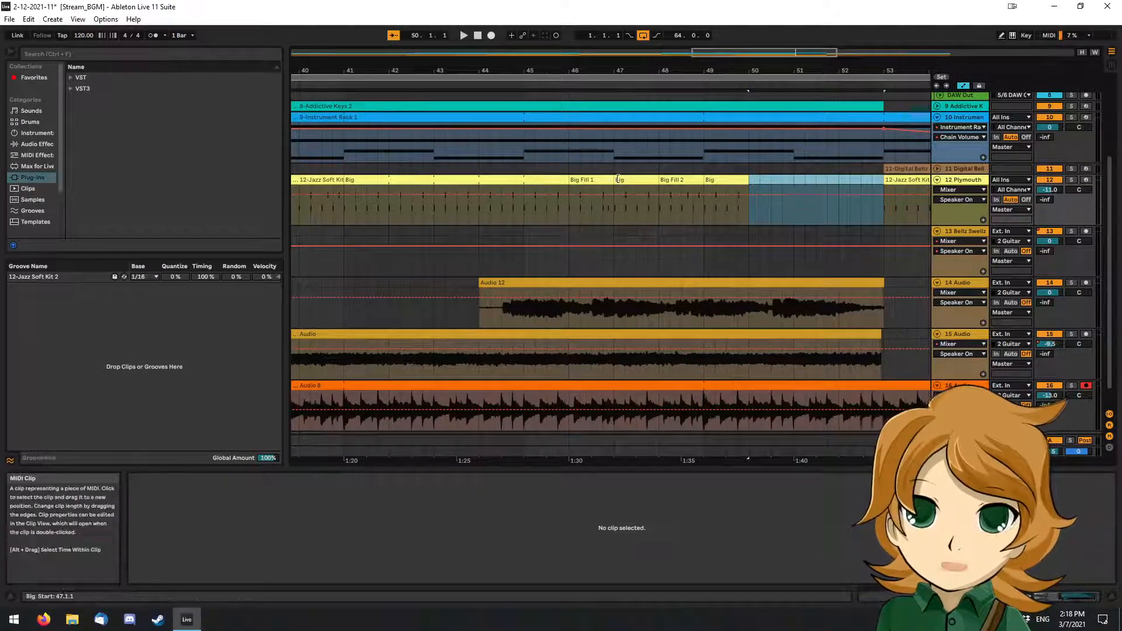
# Copy the clips from Big Fill 1 through Big Fill 2 and paste them at bar 50.
pyautogui.click(595, 178)
pyautogui.keyDown('shift'); pyautogui.click(670, 180); pyautogui.keyUp('shift')
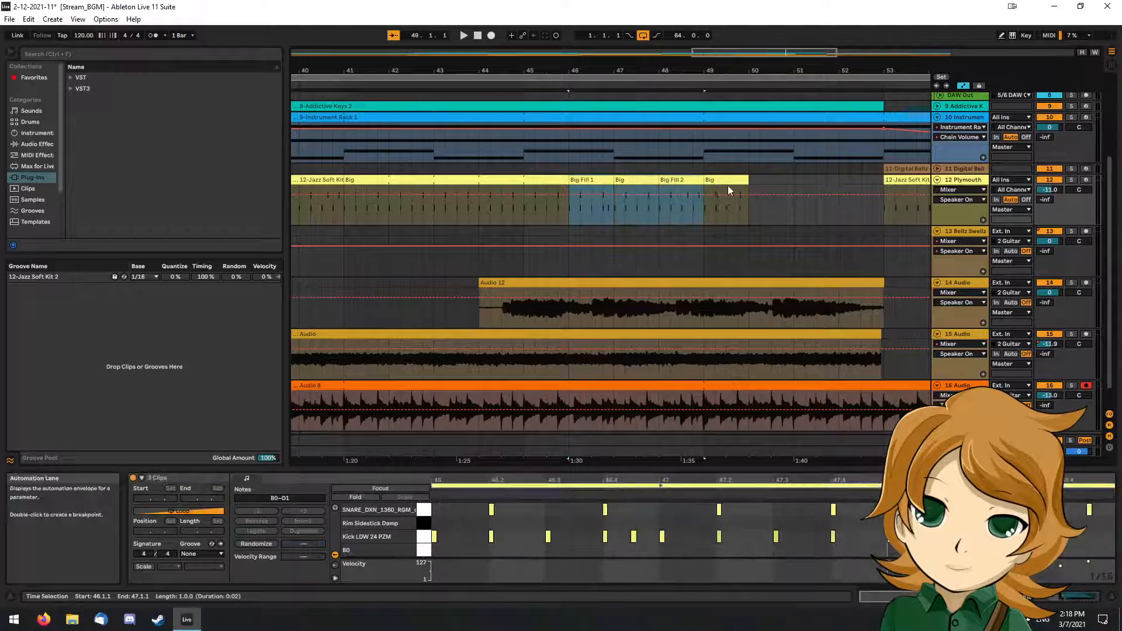
pyautogui.hotkey('ctrl', 'c')
pyautogui.click(758, 185)
pyautogui.hotkey('ctrl', 'v')
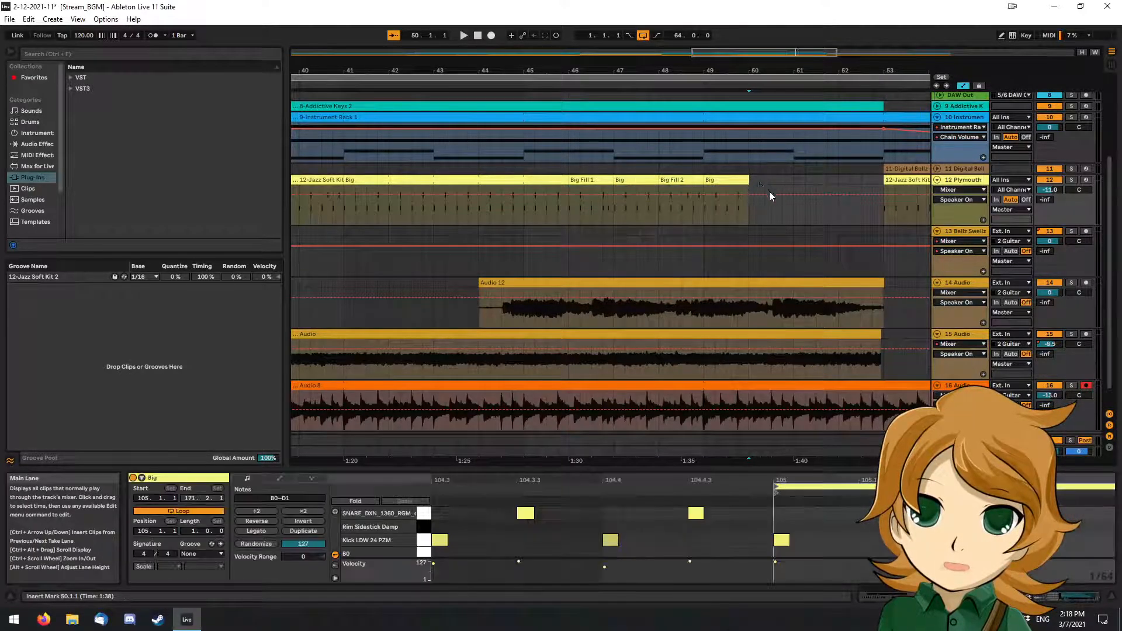
# Play back the arrangement to check the rebuilt drums and hide the Groove Pool.
pyautogui.click(812, 230)
pyautogui.hscroll(-2, 418, 127)
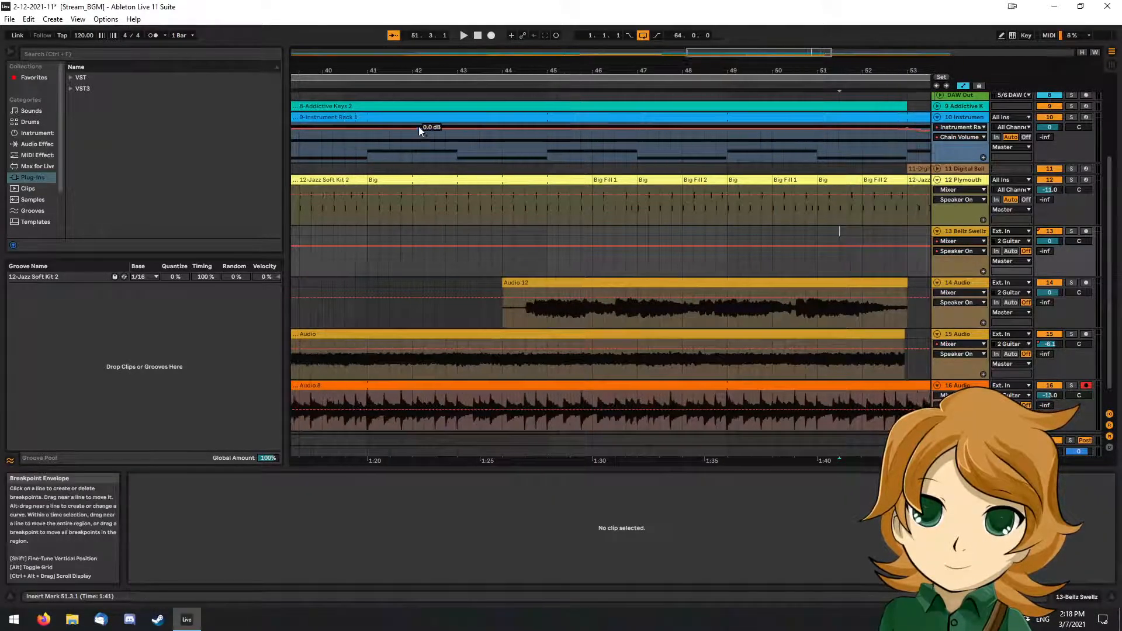
pyautogui.click(388, 86)
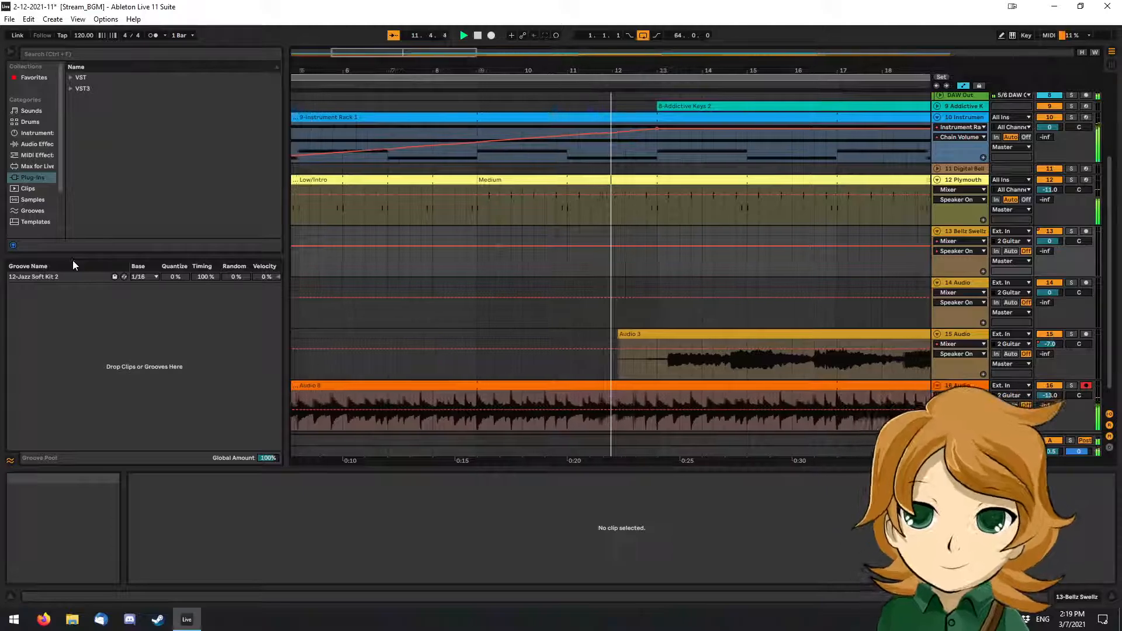
pyautogui.click(10, 462)
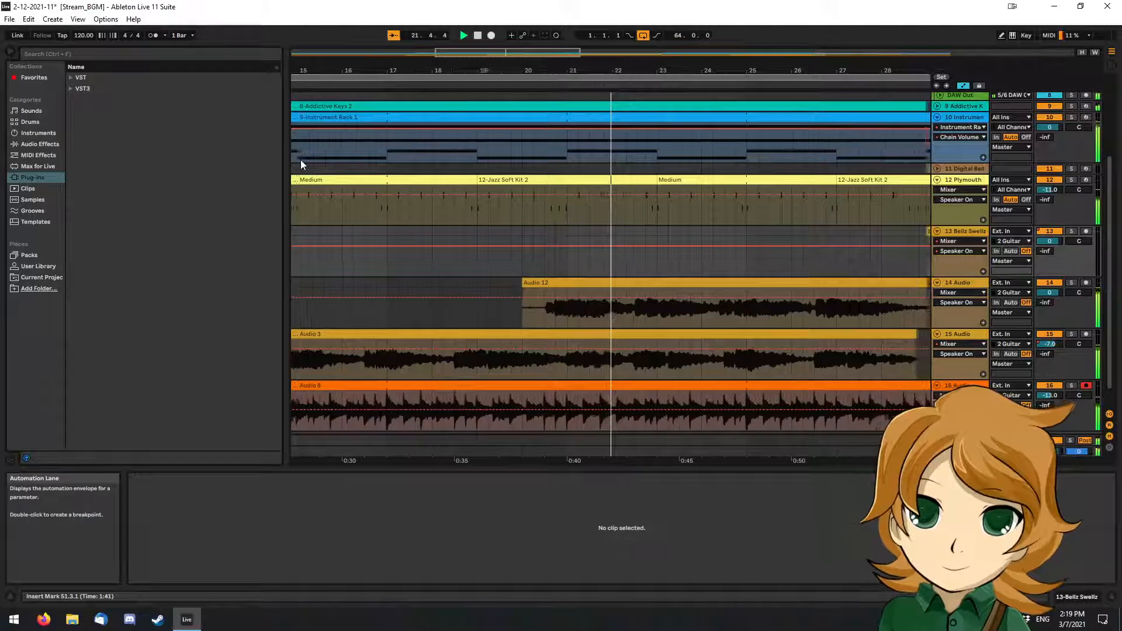
# Rename the four-bar drum clip starting at bar 19 as Medium Fill.
pyautogui.click(495, 181)
pyautogui.write('Medium Fill')
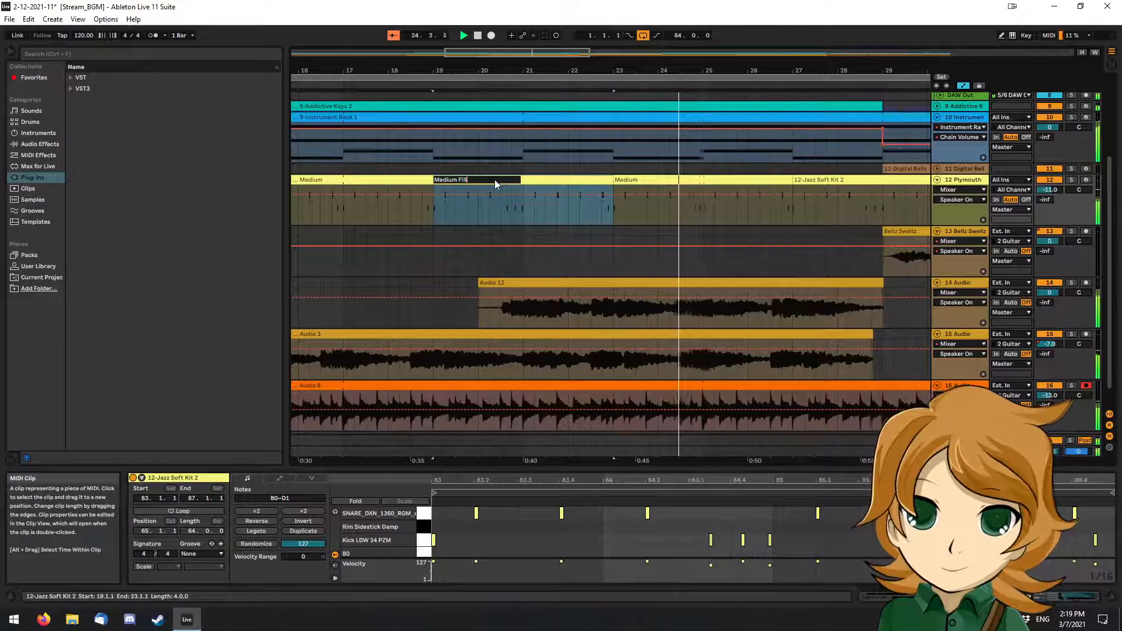
pyautogui.press('Return')
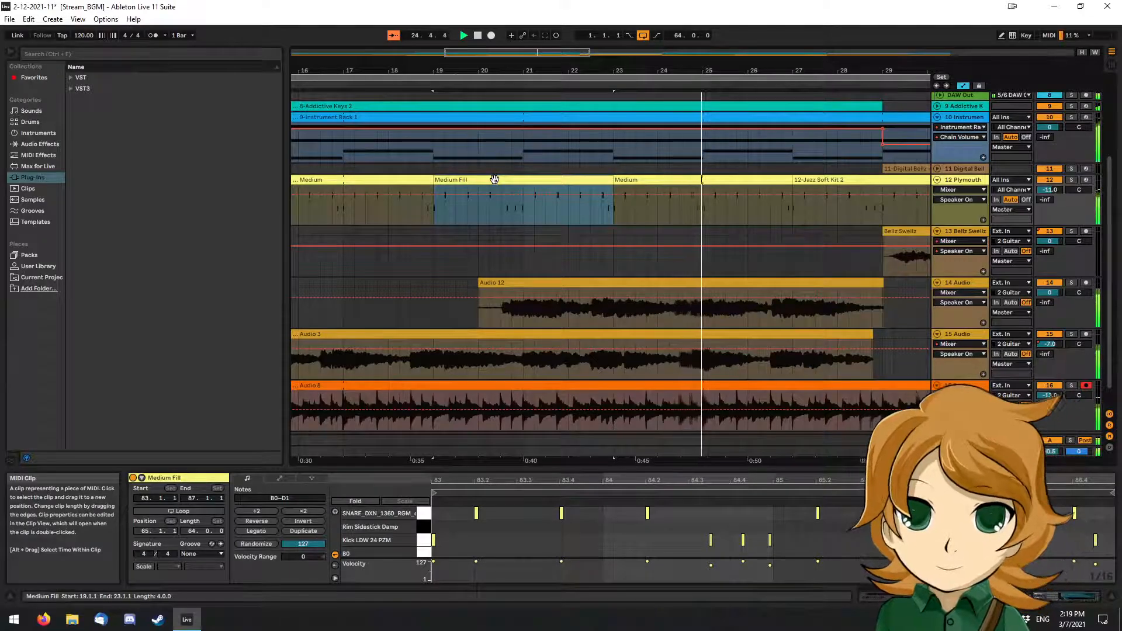
# Split the Plymouth drum clip that starts at bar 27 at bar 29, where the Bellz Swellz clip begins.
pyautogui.click(807, 179)
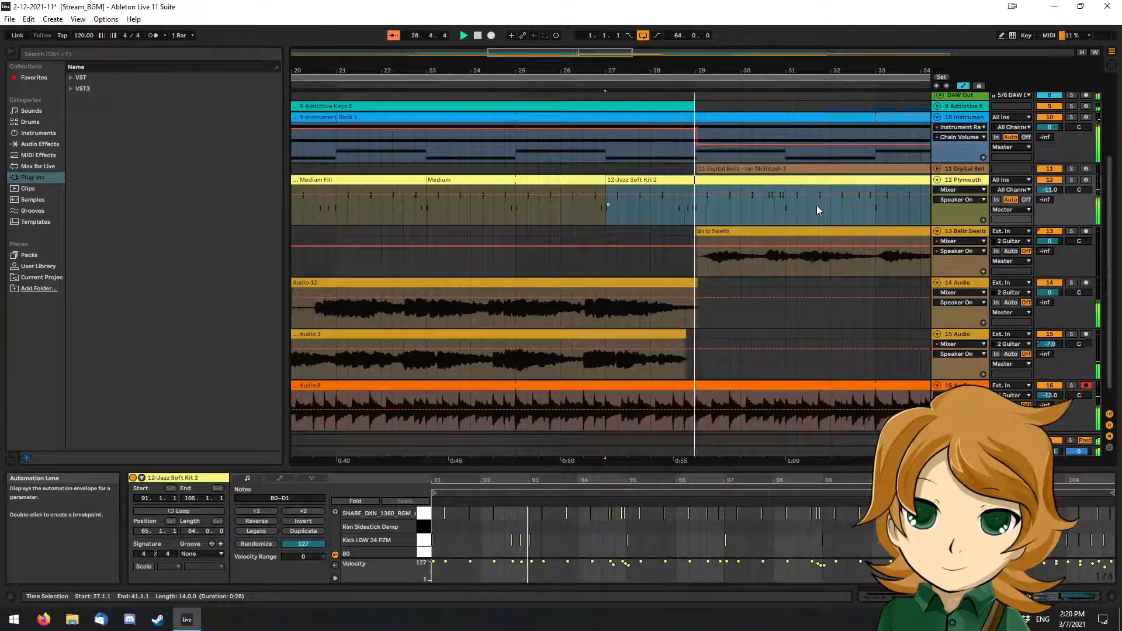
pyautogui.click(818, 209)
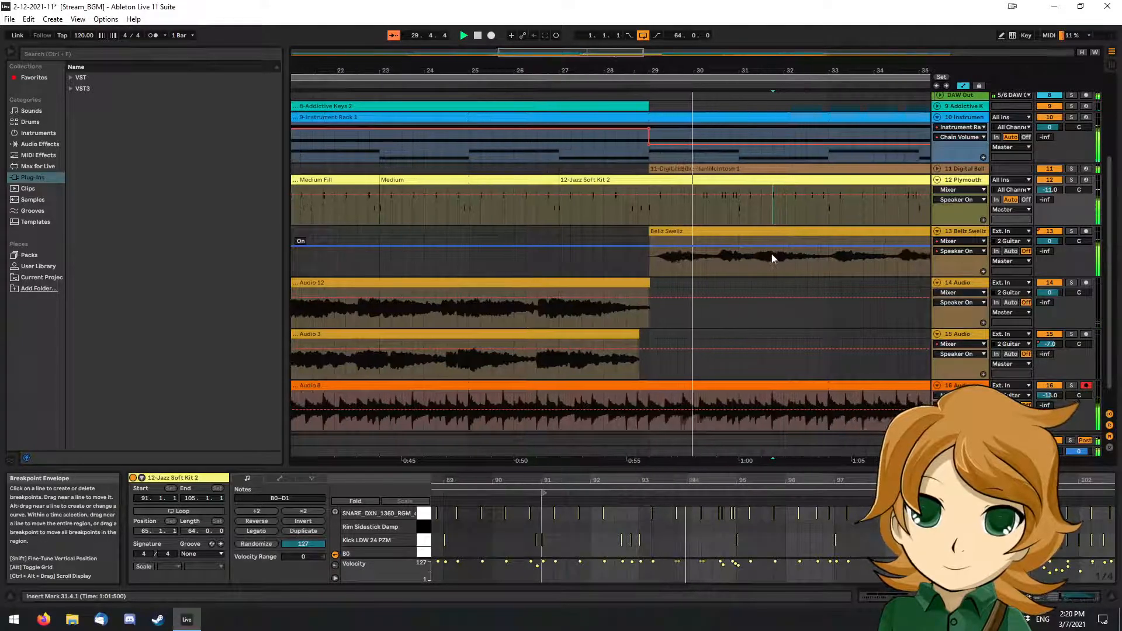
pyautogui.click(647, 201)
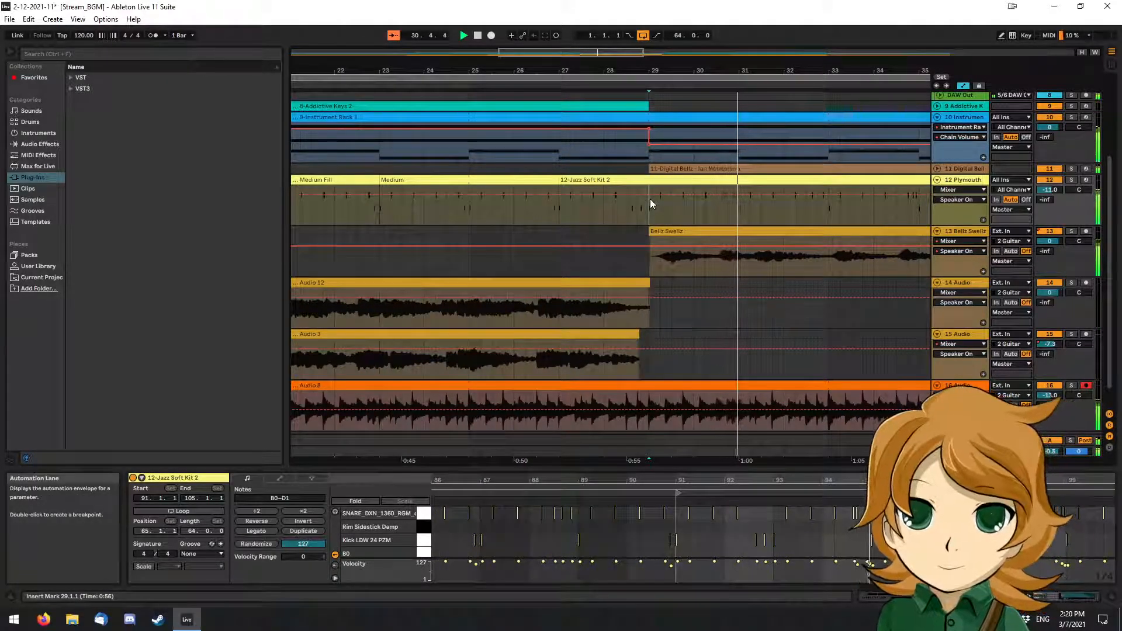
pyautogui.hotkey('ctrl', 'e')
pyautogui.hscroll(-5, 683, 206)
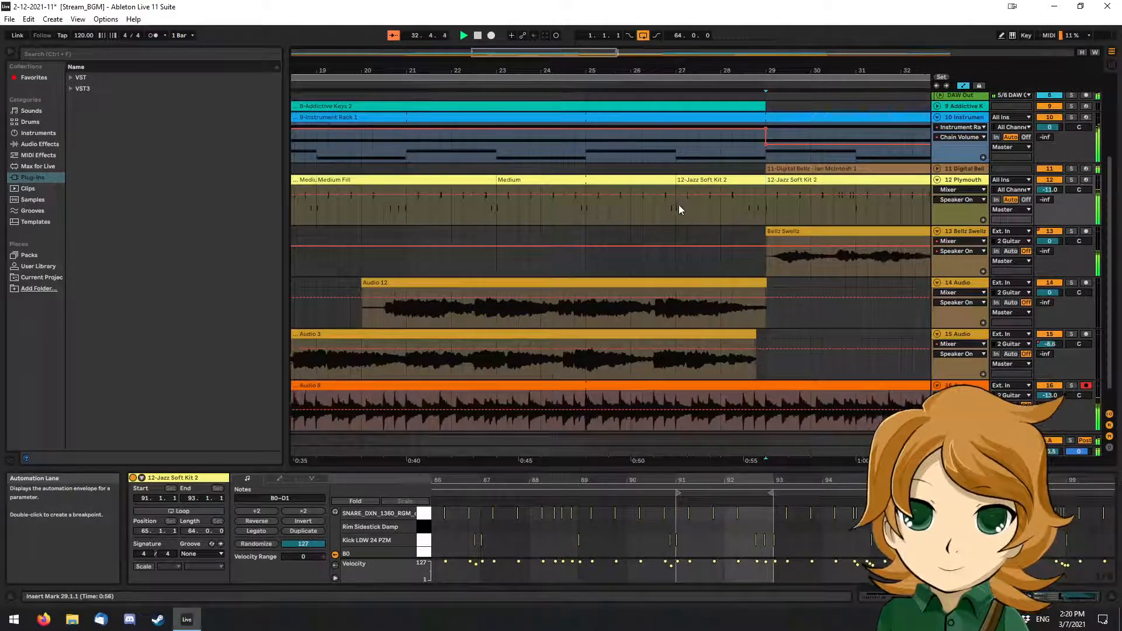
# Rename the two-bar Plymouth drum clip starting at bar 27 as Medium Fill 2.
pyautogui.hscroll(3, 679, 204)
pyautogui.click(678, 181)
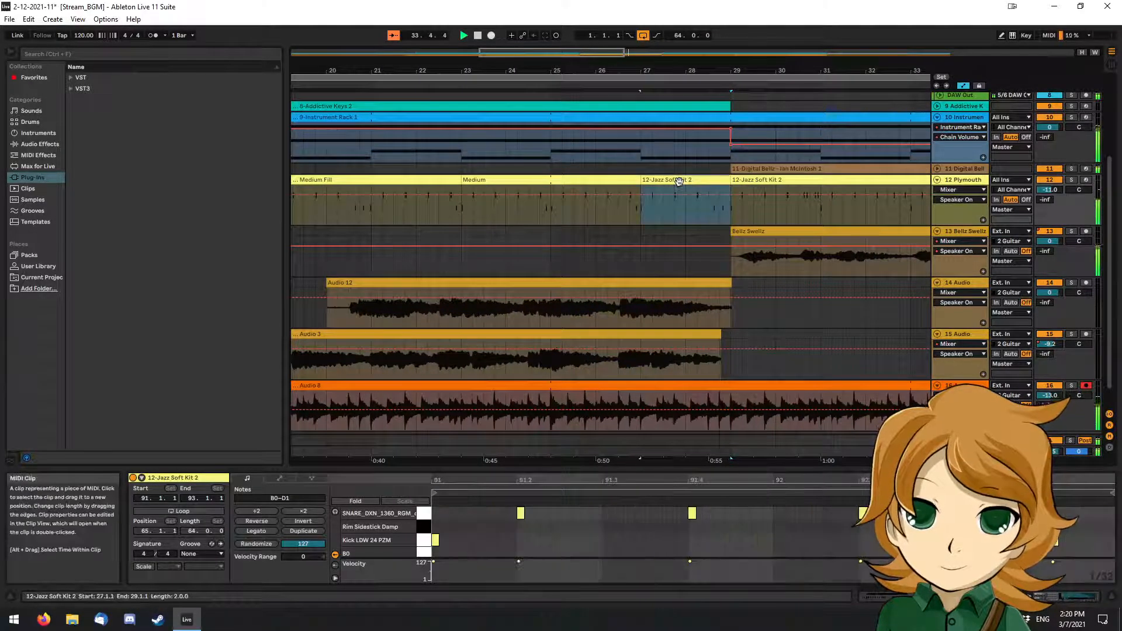
pyautogui.hotkey('ctrl', 'r')
pyautogui.write('Mediu')
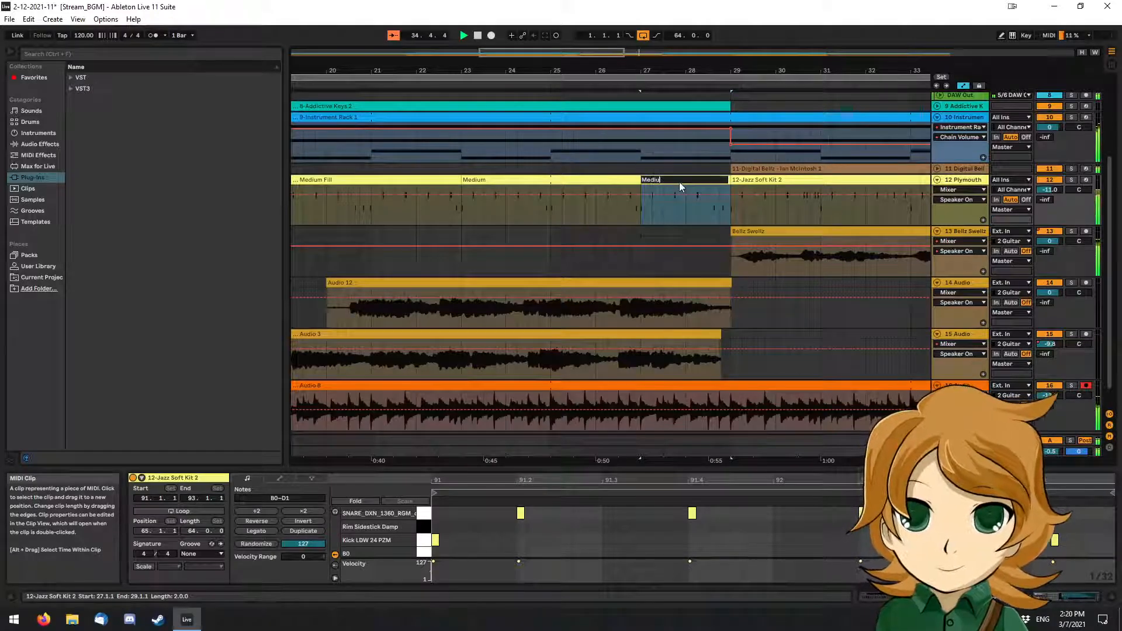
pyautogui.write('m Fill 2')
pyautogui.press('Return')
# Rename the 12-bar Plymouth drum clip starting at bar 29 as Medium > Big.
pyautogui.hscroll(3, 841, 321)
pyautogui.hscroll(2, 870, 321)
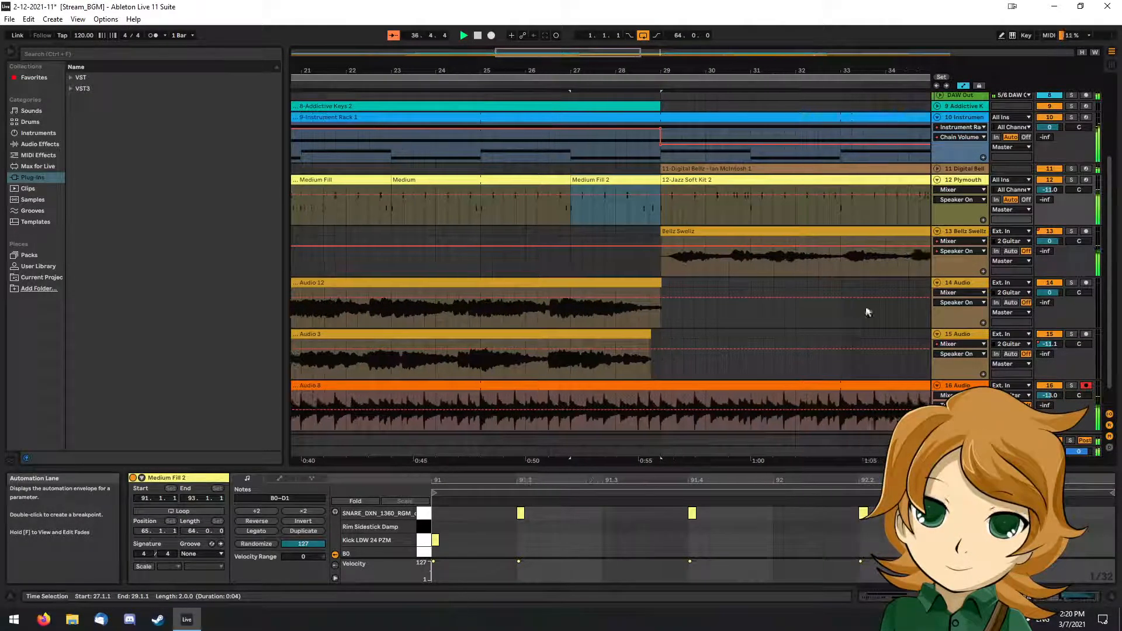
pyautogui.click(684, 183)
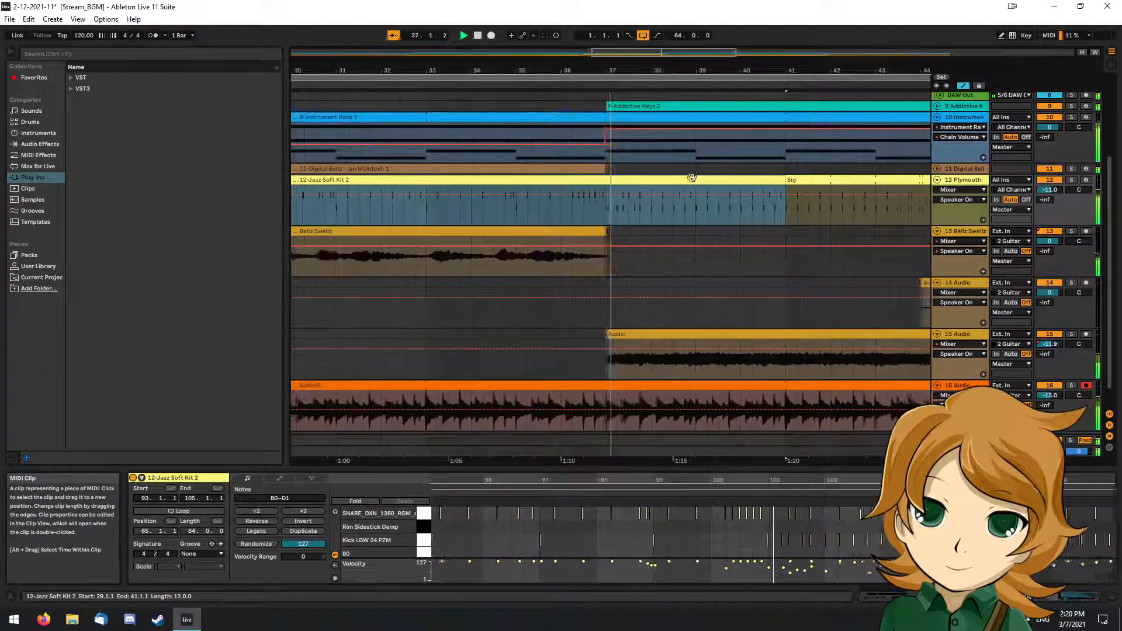
pyautogui.hscroll(-7, 459, 125)
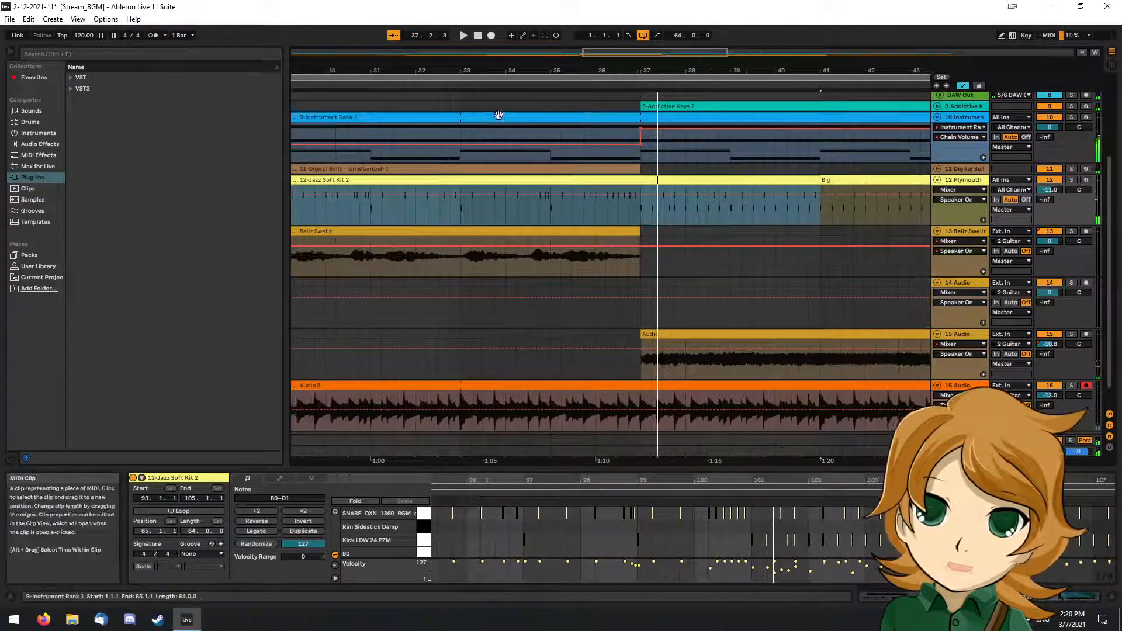
pyautogui.click(470, 179)
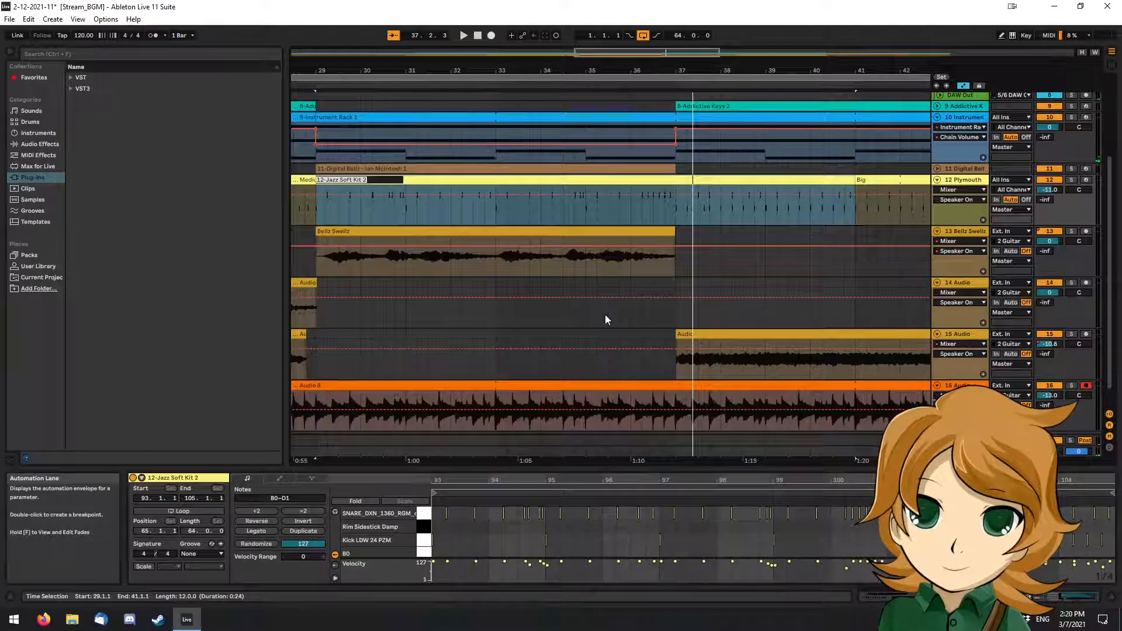
pyautogui.write('Mediu')
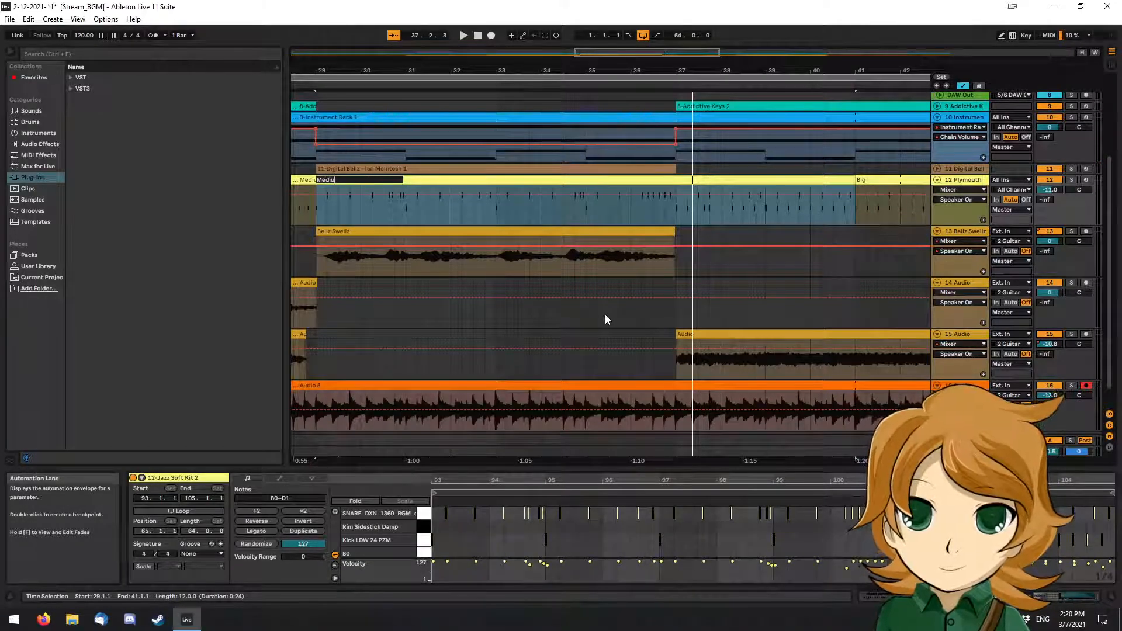
pyautogui.write('m ?')
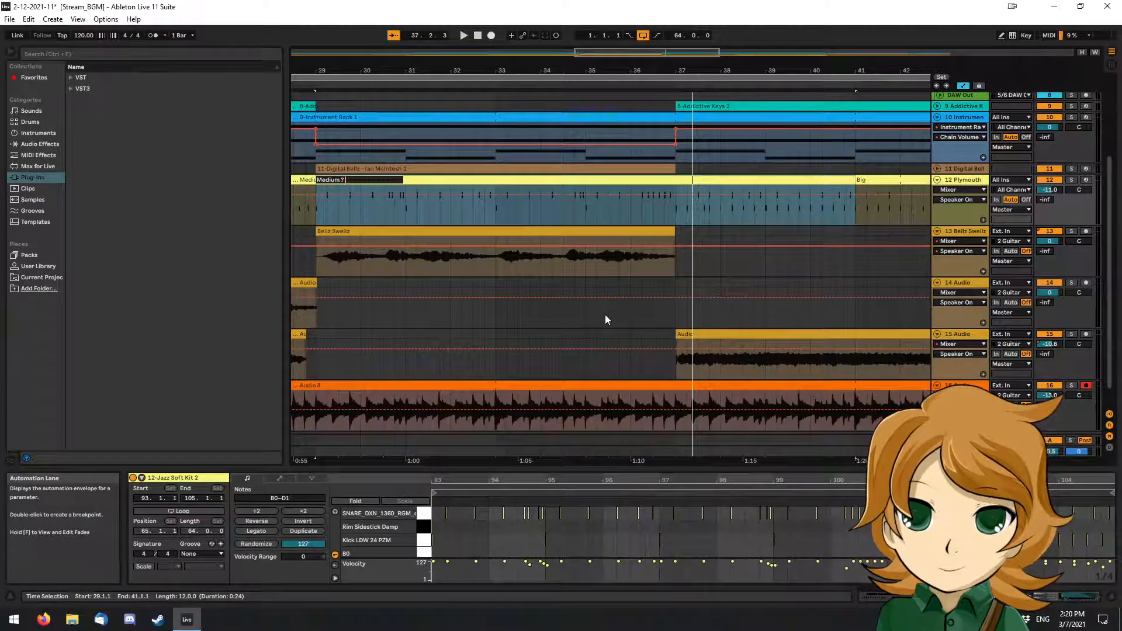
pyautogui.press('BackSpace')
pyautogui.write('> Big')
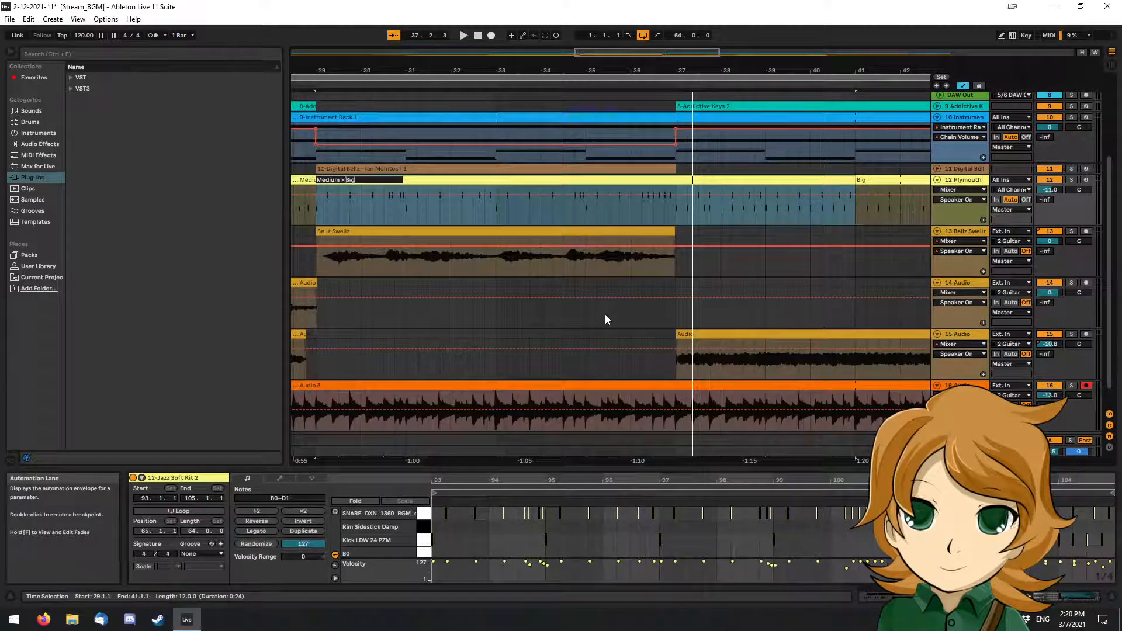
# During playback, remove the Speaker On automation breakpoint from the Bellz Swellz track and turn off the arrangement's automation display.
pyautogui.press('space')
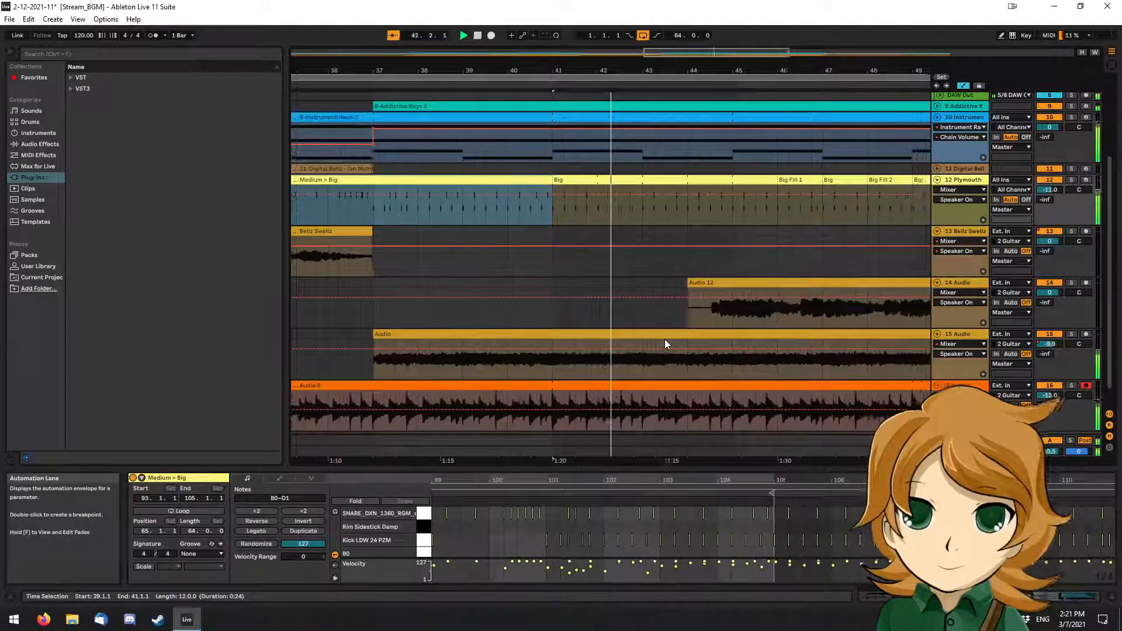
pyautogui.keyDown('ctrl'); pyautogui.scroll(-6, 659, 244); pyautogui.keyUp('ctrl')
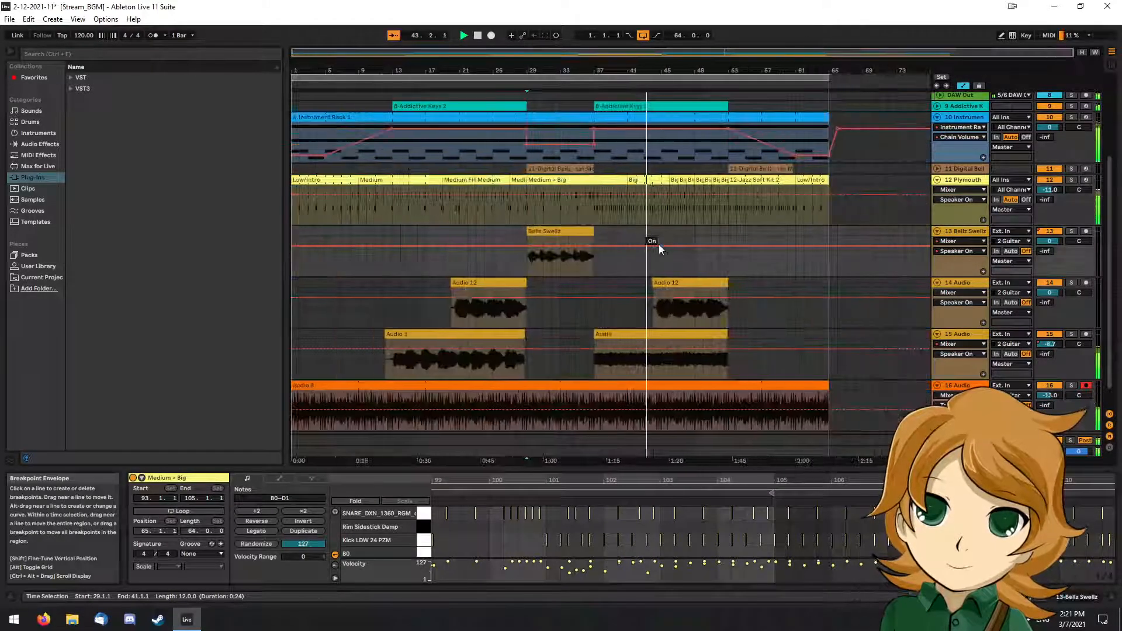
pyautogui.click(900, 302)
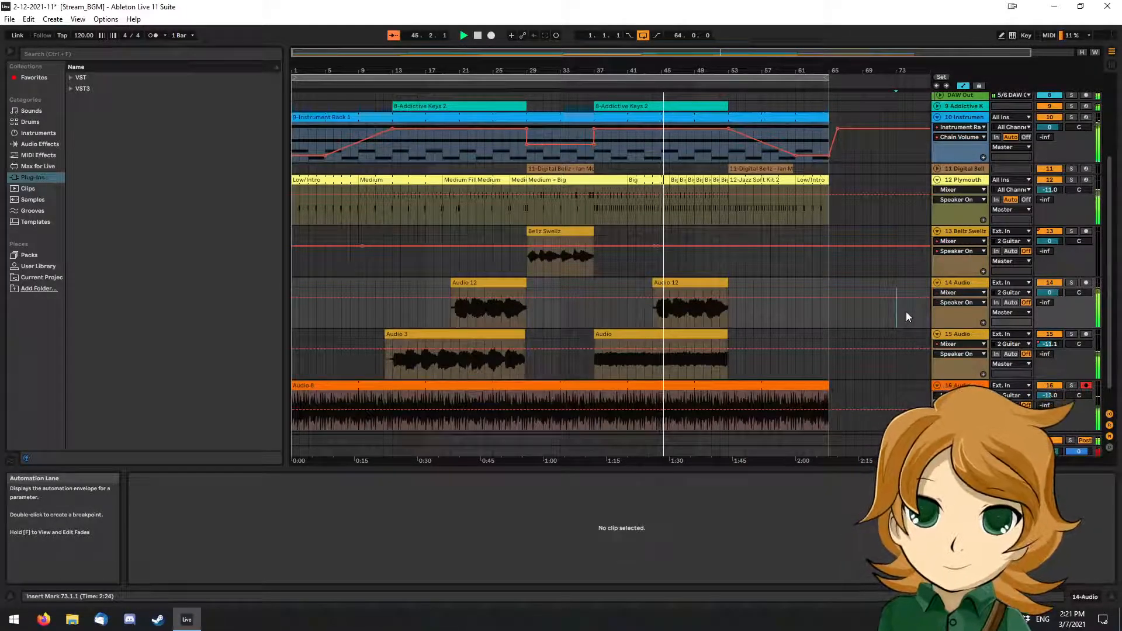
pyautogui.click(654, 246)
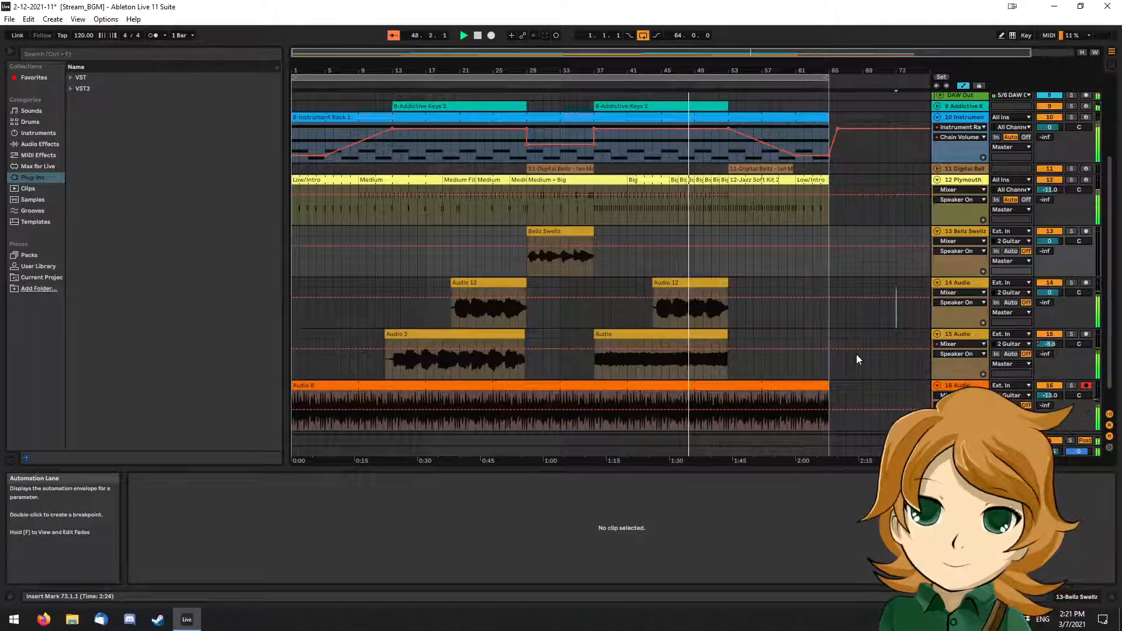
pyautogui.click(962, 85)
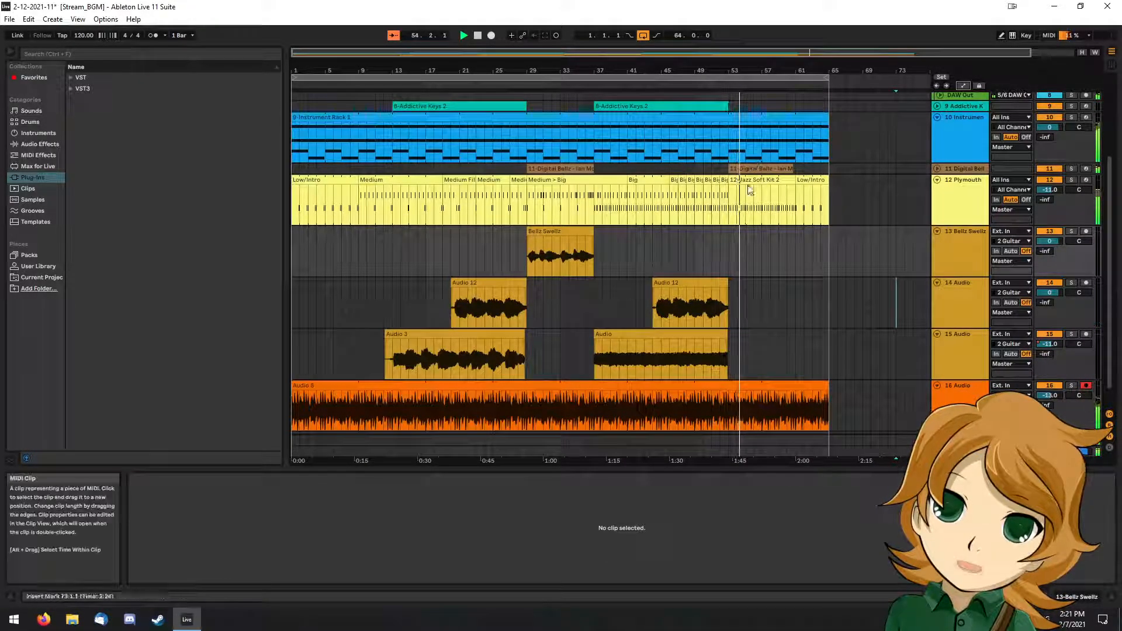
# Rename the eight-bar Plymouth drum clip starting at bar 53 as Big > Low and stop playback.
pyautogui.click(766, 179)
pyautogui.hotkey('ctrl', 'r')
pyautogui.write('Big > Low')
pyautogui.press('Return')
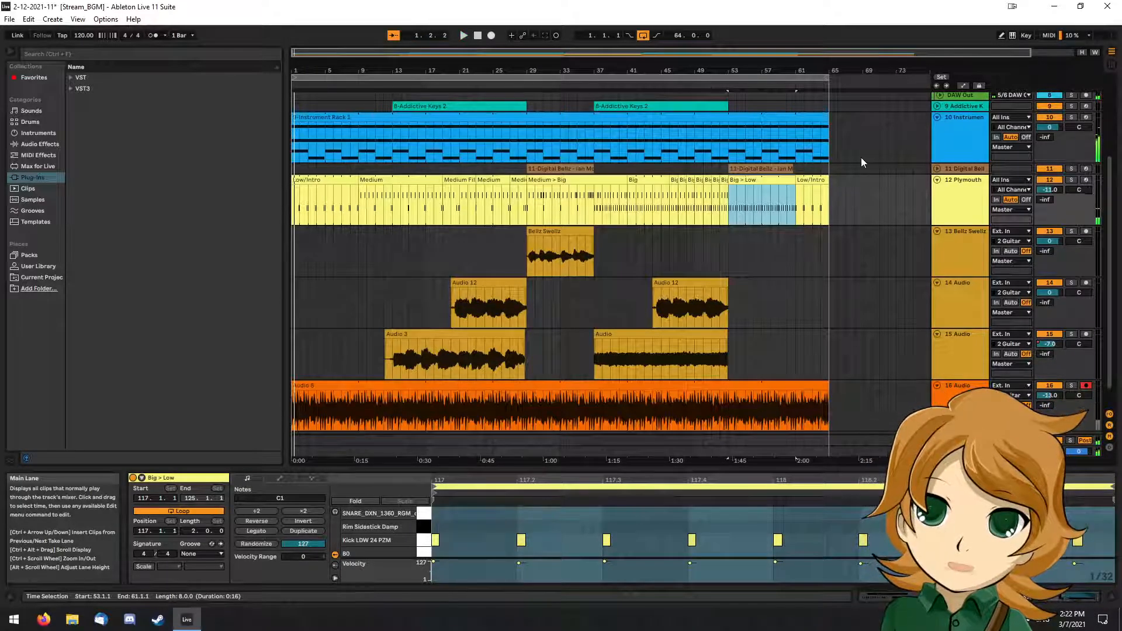
pyautogui.click(478, 36)
pyautogui.click(760, 258)
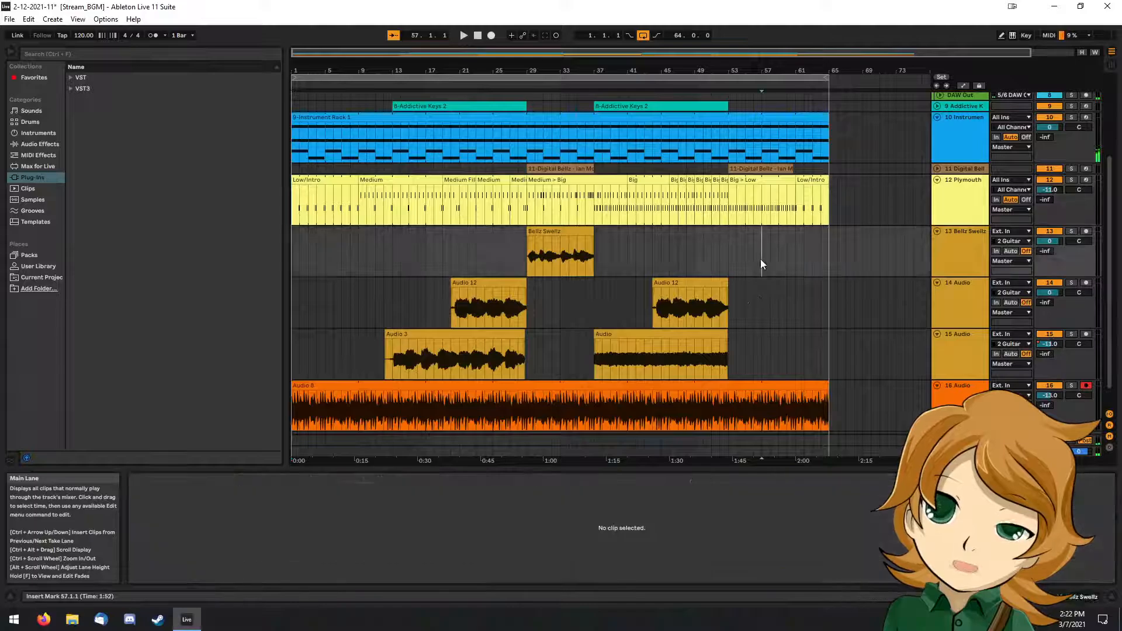
pyautogui.click(784, 257)
pyautogui.click(820, 257)
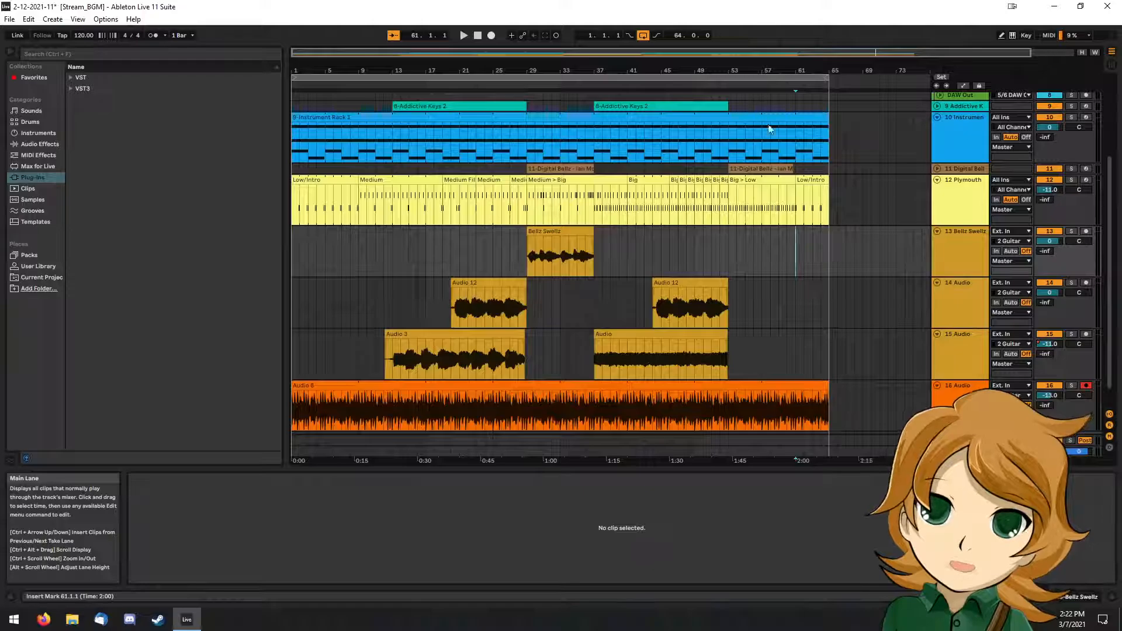
# Extend the Instrument Rack 1 clip to bar 137 and lengthen the arrangement loop to 136 bars.
pyautogui.scroll(-1, 860, 220)
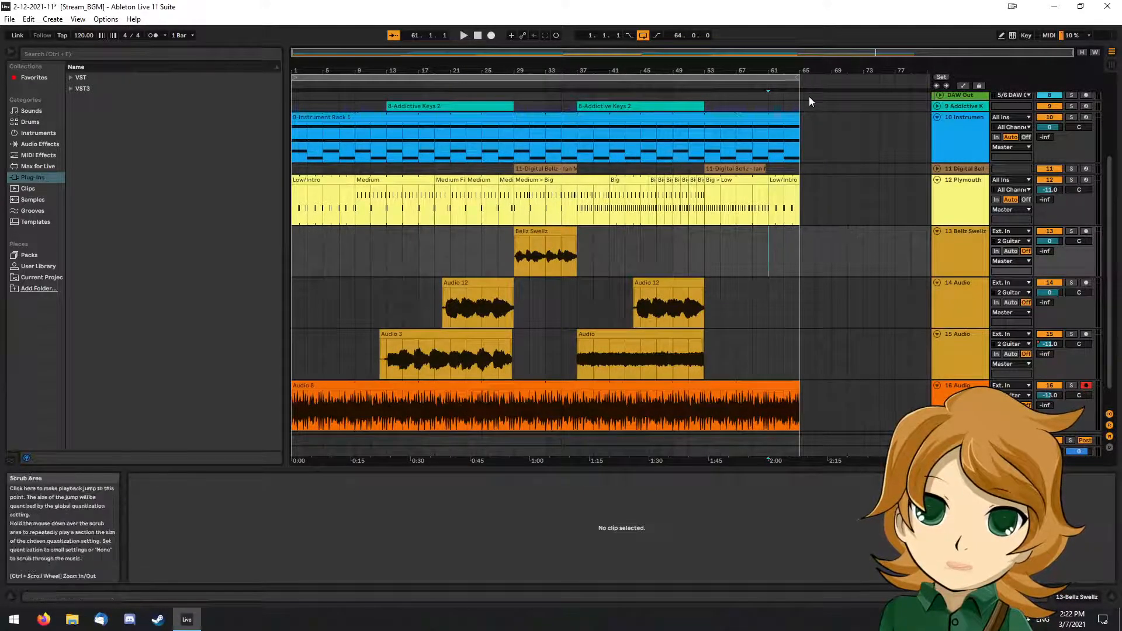
pyautogui.moveTo(801, 120); pyautogui.dragTo(857, 138)
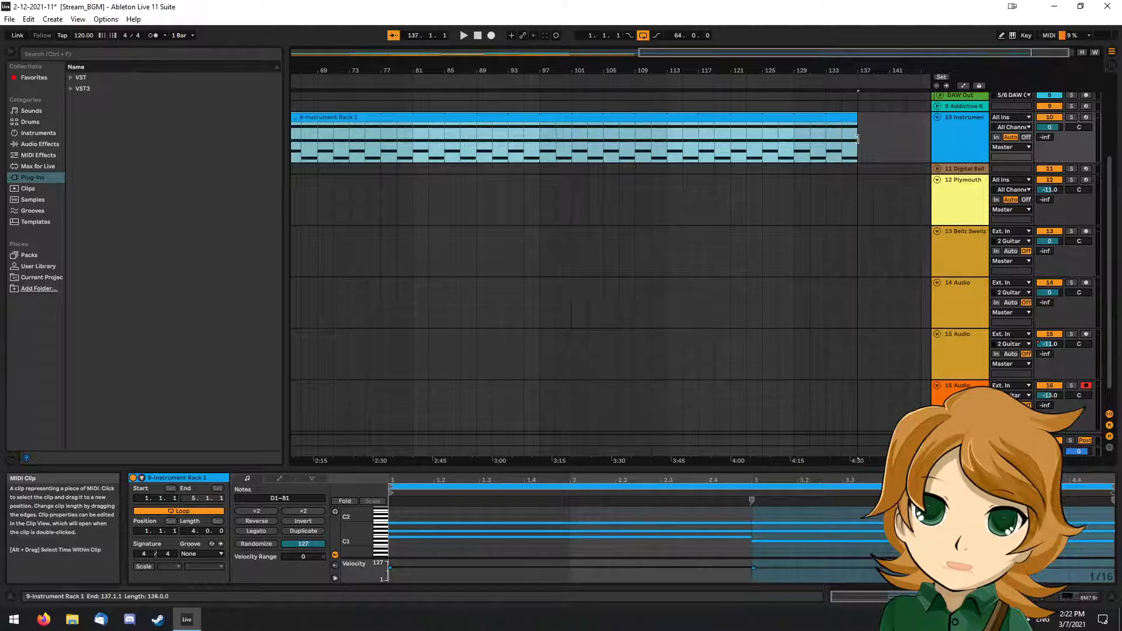
pyautogui.scroll(-3, 864, 175)
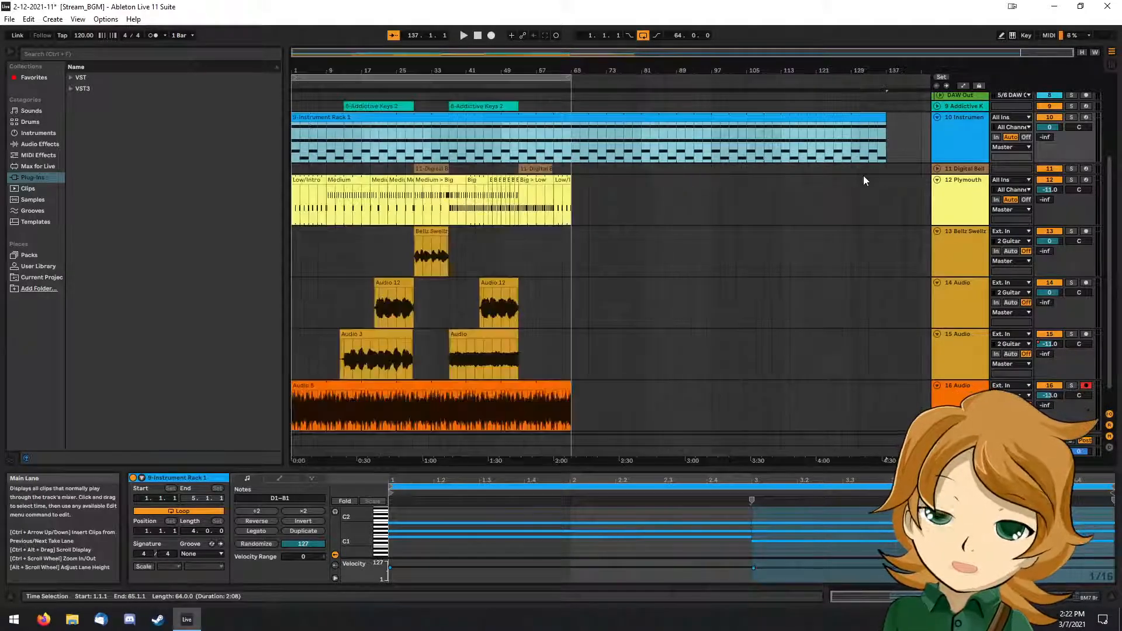
pyautogui.moveTo(571, 81); pyautogui.dragTo(886, 93)
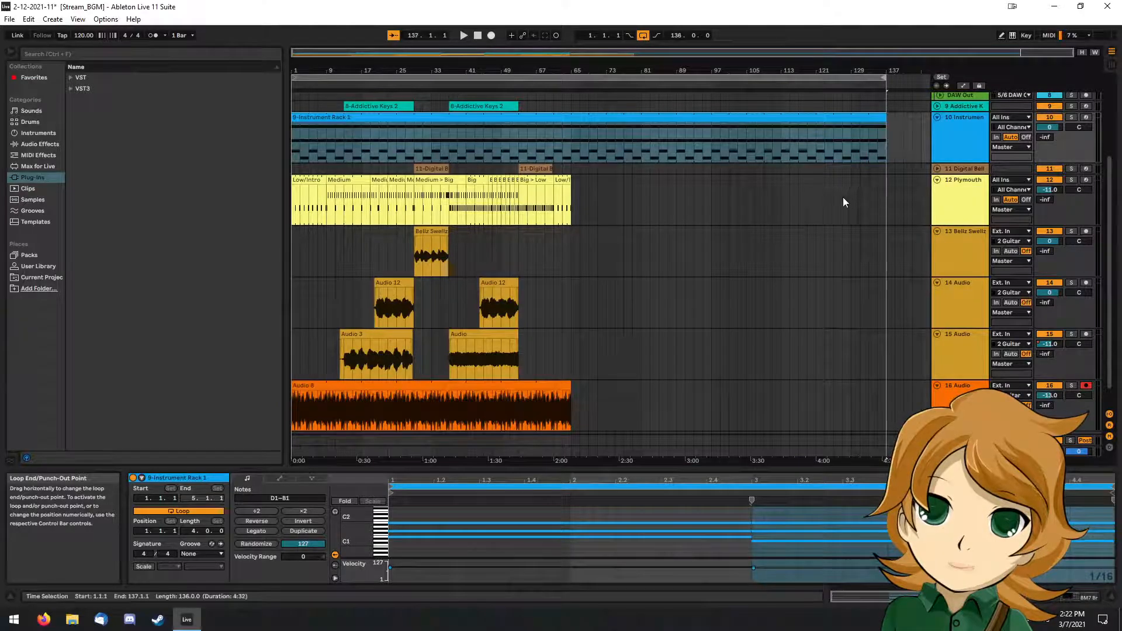
pyautogui.click(843, 196)
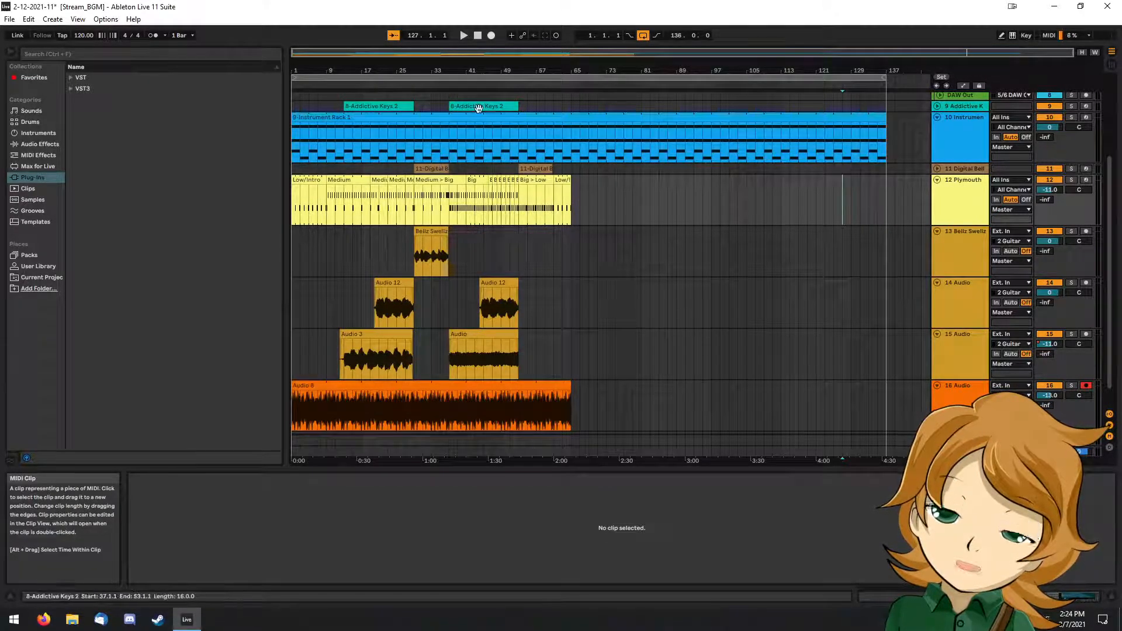
# Move the second Addictive Keys 2 clip to bar 85 together with the second Digital Bellz clip to bar 101.
pyautogui.moveTo(473, 108); pyautogui.dragTo(519, 106)
pyautogui.hotkey('ctrl', 'z')
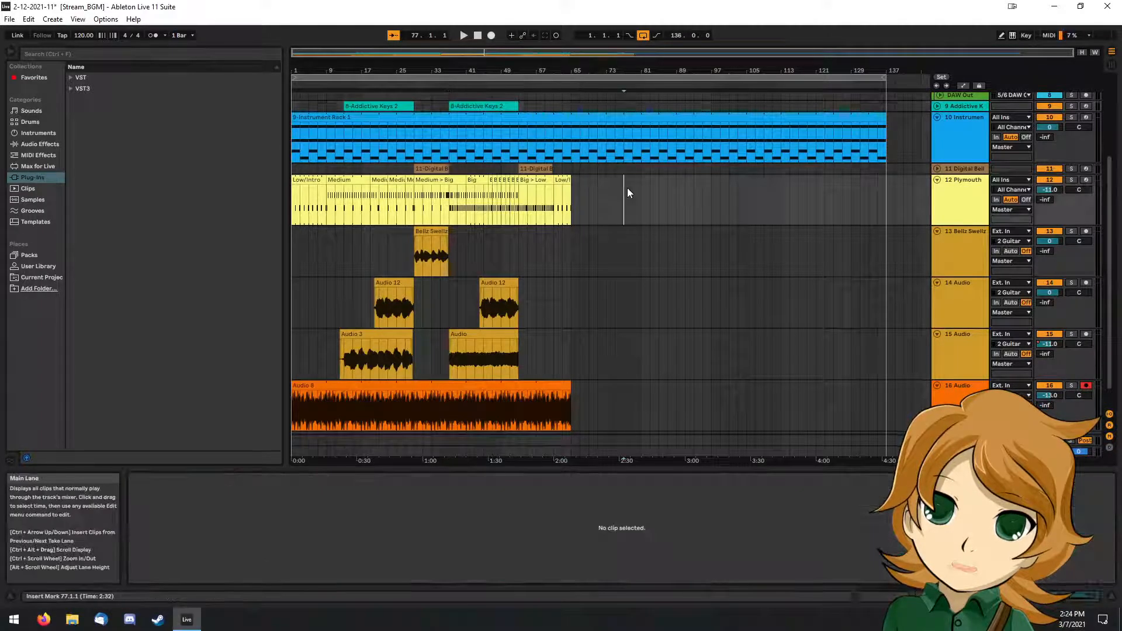
pyautogui.keyDown('shift'); pyautogui.click(543, 171); pyautogui.keyUp('shift')
pyautogui.moveTo(543, 171); pyautogui.dragTo(757, 165)
pyautogui.click(746, 212)
# Move the first Digital Bellz clip from bar 29 to bar 77.
pyautogui.click(741, 168)
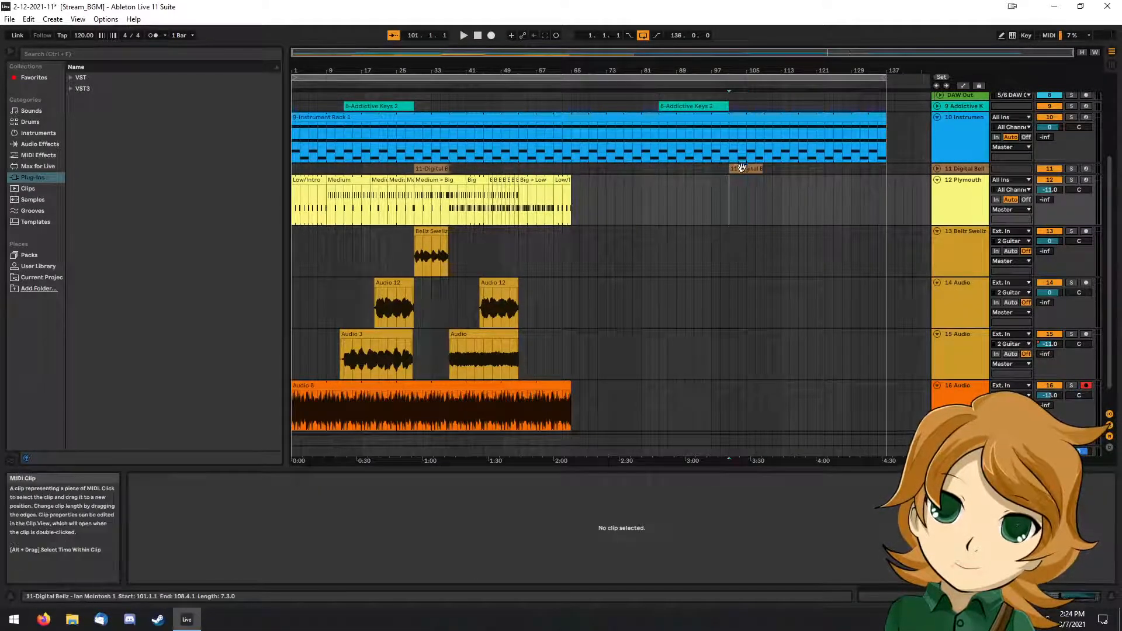
pyautogui.moveTo(430, 169); pyautogui.dragTo(641, 173)
pyautogui.click(650, 199)
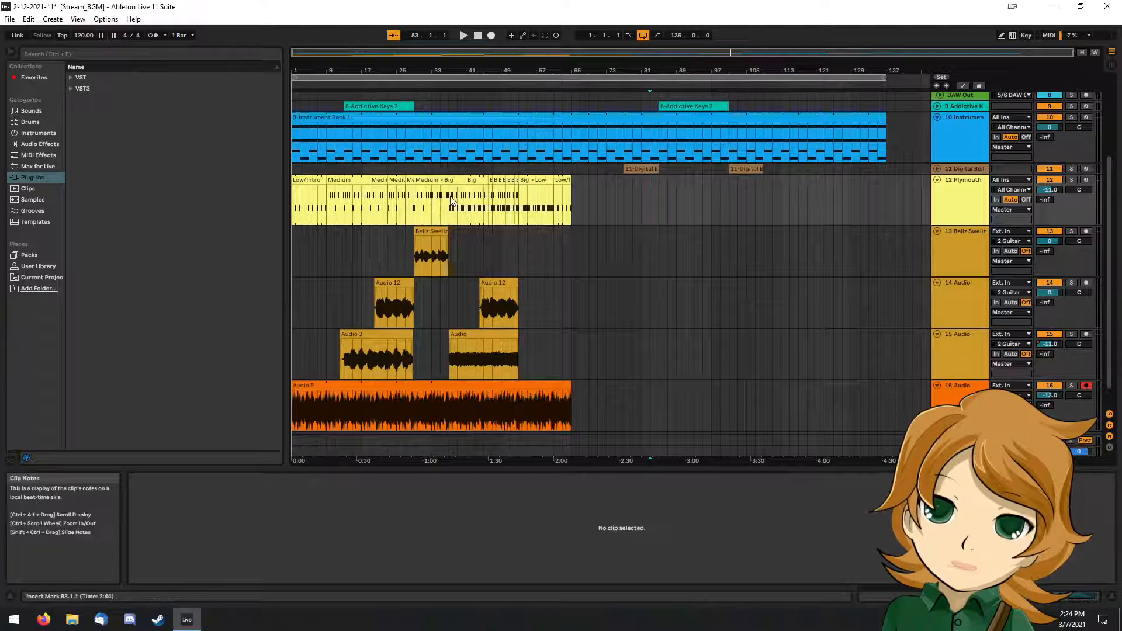
# Move the Plymouth drum clips from Medium > Big through the final Low/Intro together so they start at bar 77.
pyautogui.click(434, 182)
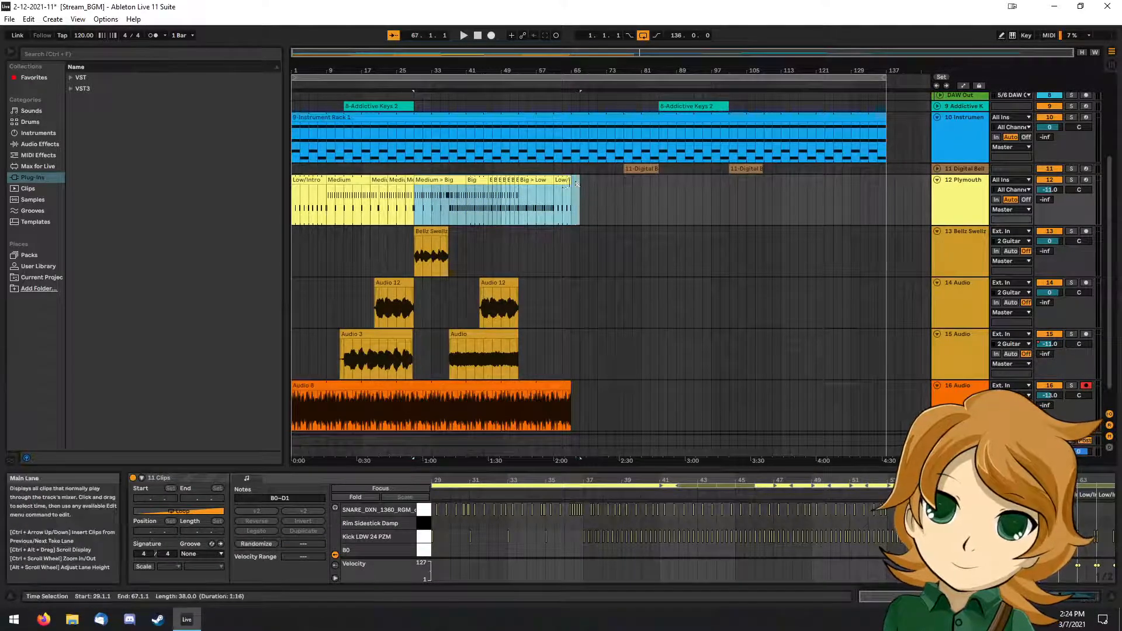
pyautogui.click(475, 176)
pyautogui.click(421, 182)
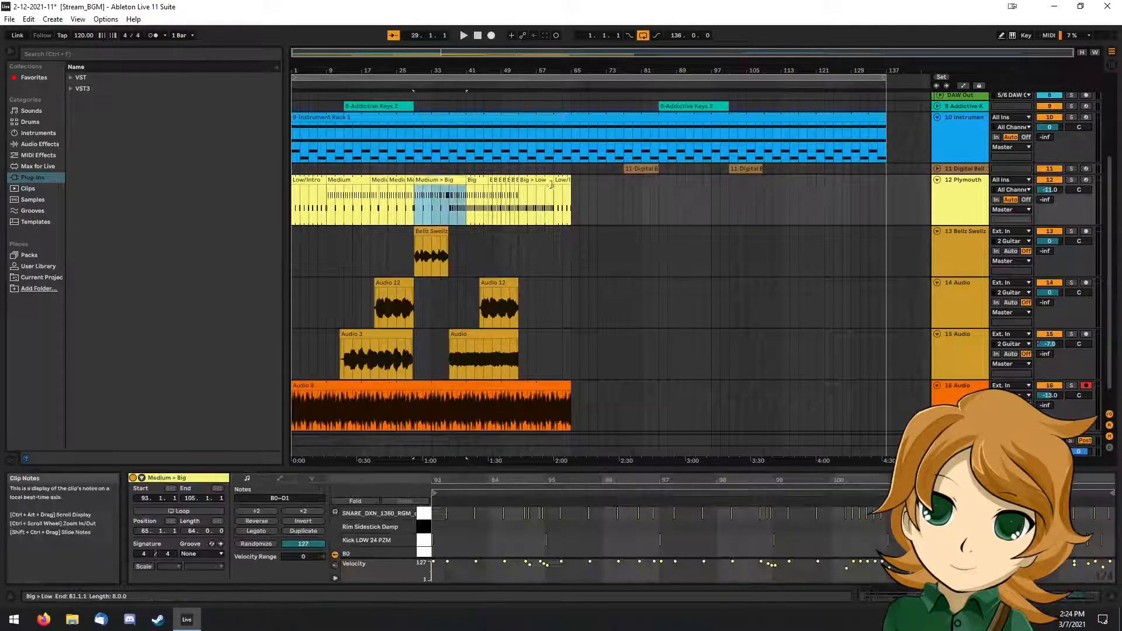
pyautogui.keyDown('shift'); pyautogui.click(564, 180); pyautogui.keyUp('shift')
pyautogui.moveTo(451, 182); pyautogui.dragTo(659, 199)
pyautogui.click(659, 233)
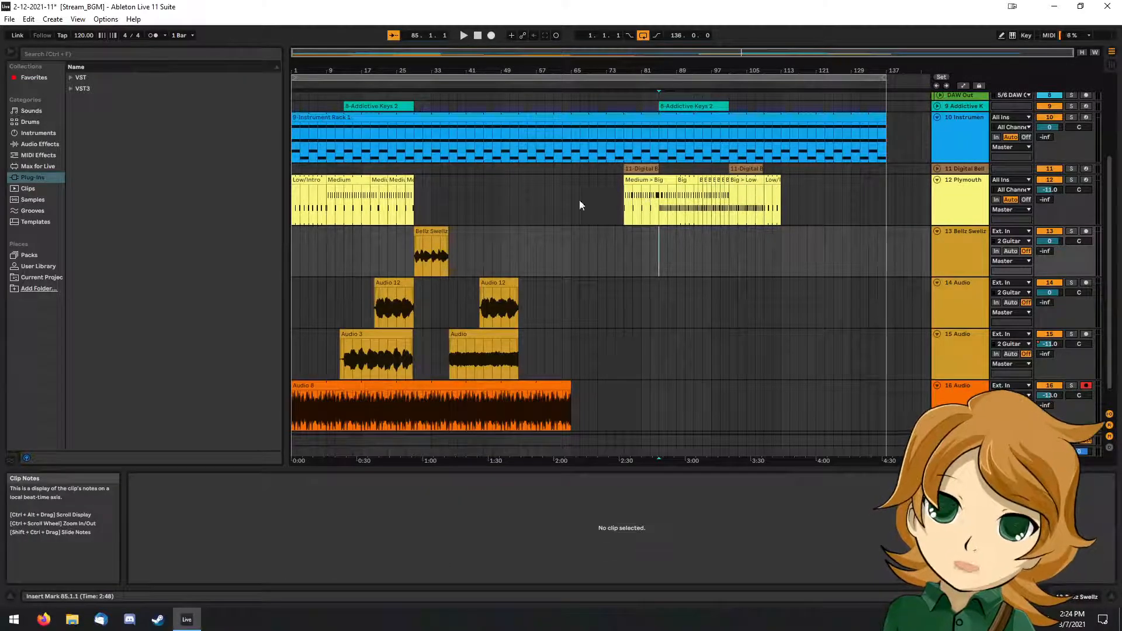
# Move the Bellz Swellz audio clip to bar 77, aligned with the Medium > Big drum clip.
pyautogui.click(445, 232)
pyautogui.moveTo(445, 232); pyautogui.dragTo(654, 232)
pyautogui.click(670, 248)
pyautogui.click(638, 231)
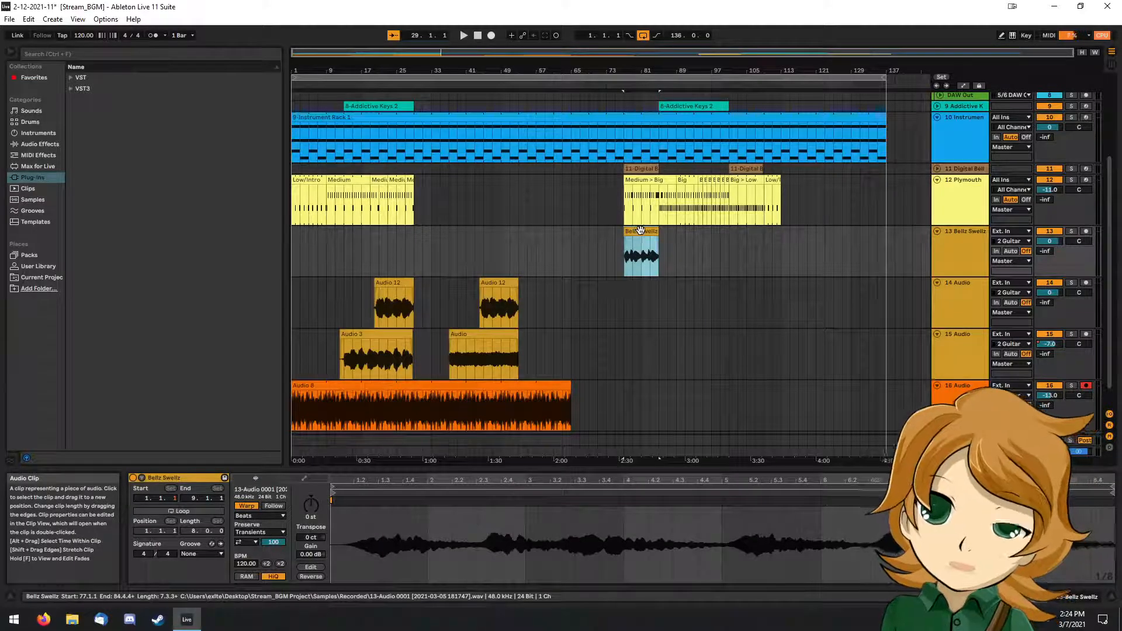
pyautogui.moveTo(640, 230); pyautogui.dragTo(752, 231)
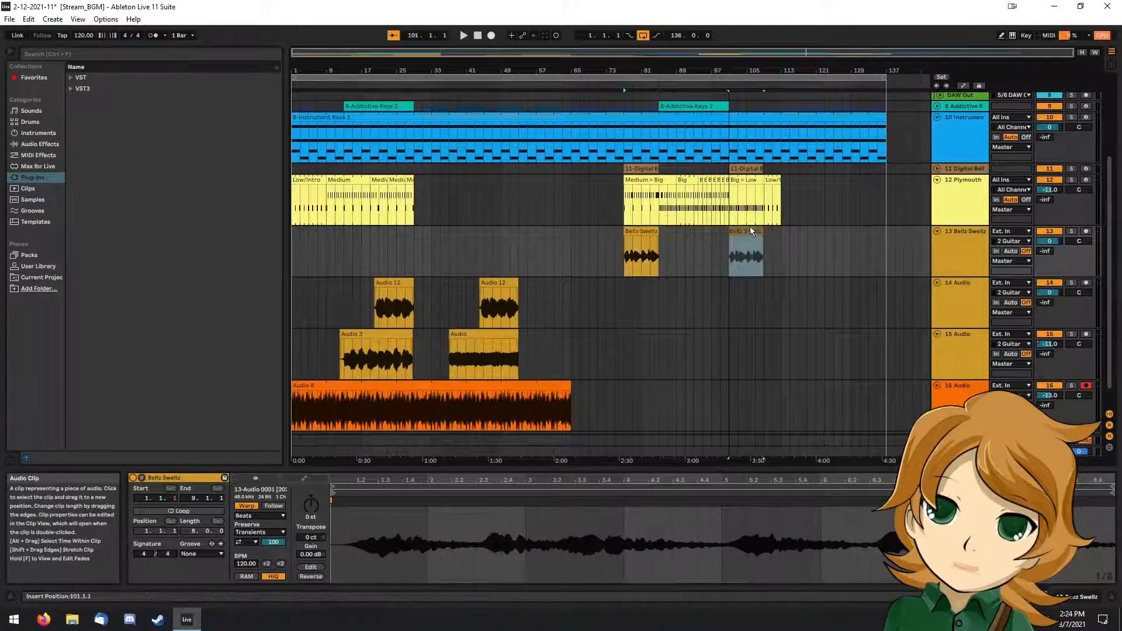
pyautogui.hotkey('ctrl', 'z')
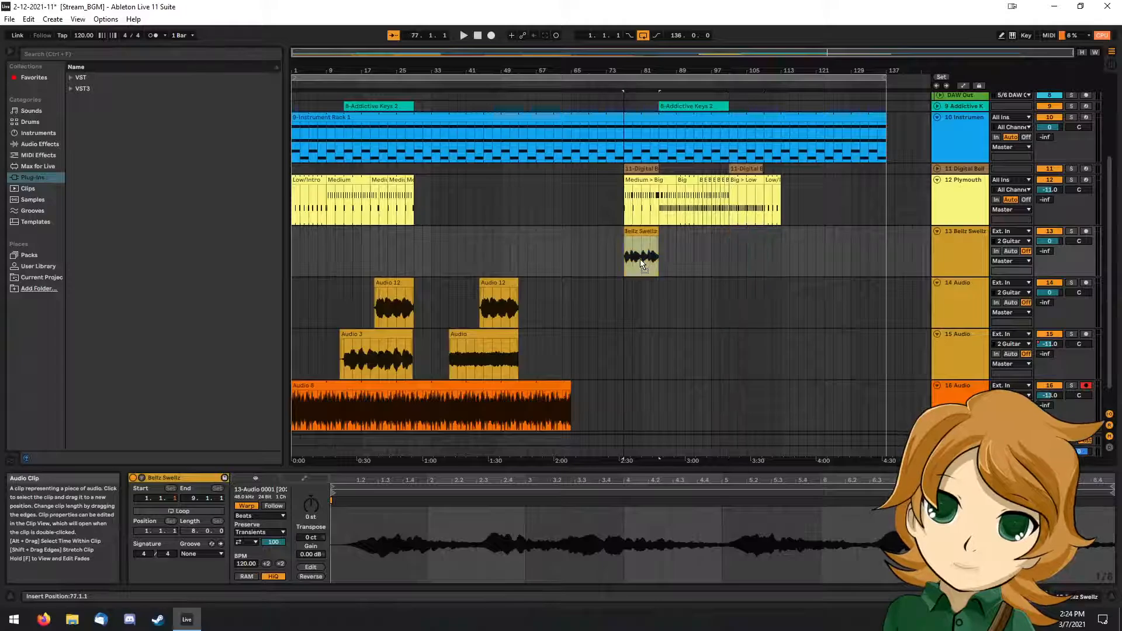
pyautogui.click(685, 290)
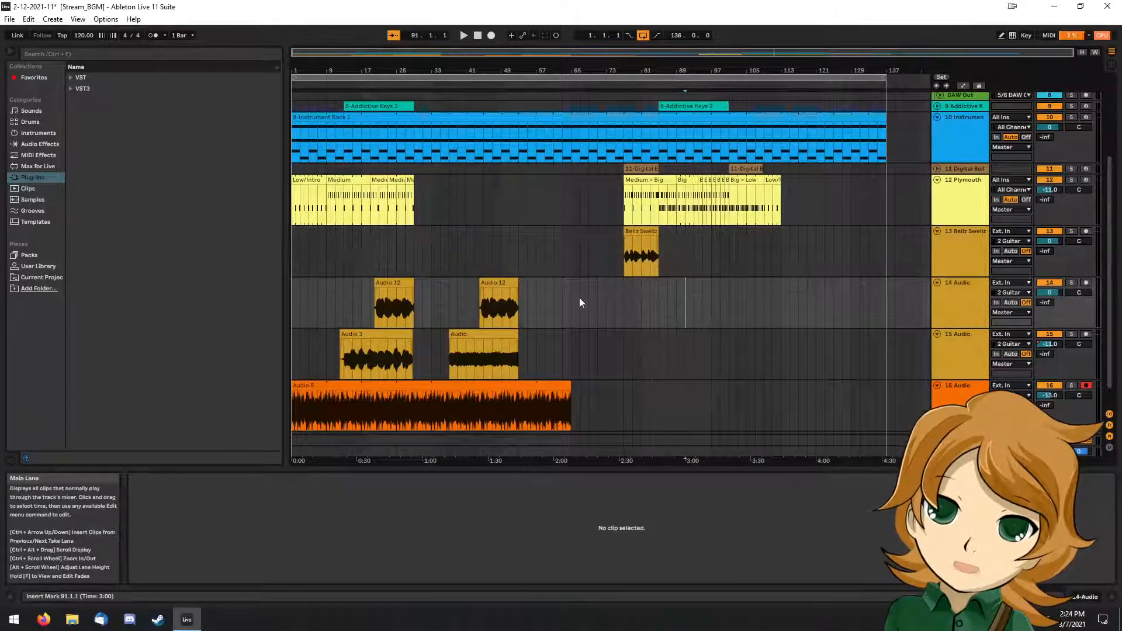
# Move the second Audio 12 clip to bar 92 and the long Audio 8 clip on track 16 to bar 25.
pyautogui.moveTo(478, 282); pyautogui.dragTo(699, 293)
pyautogui.click(660, 325)
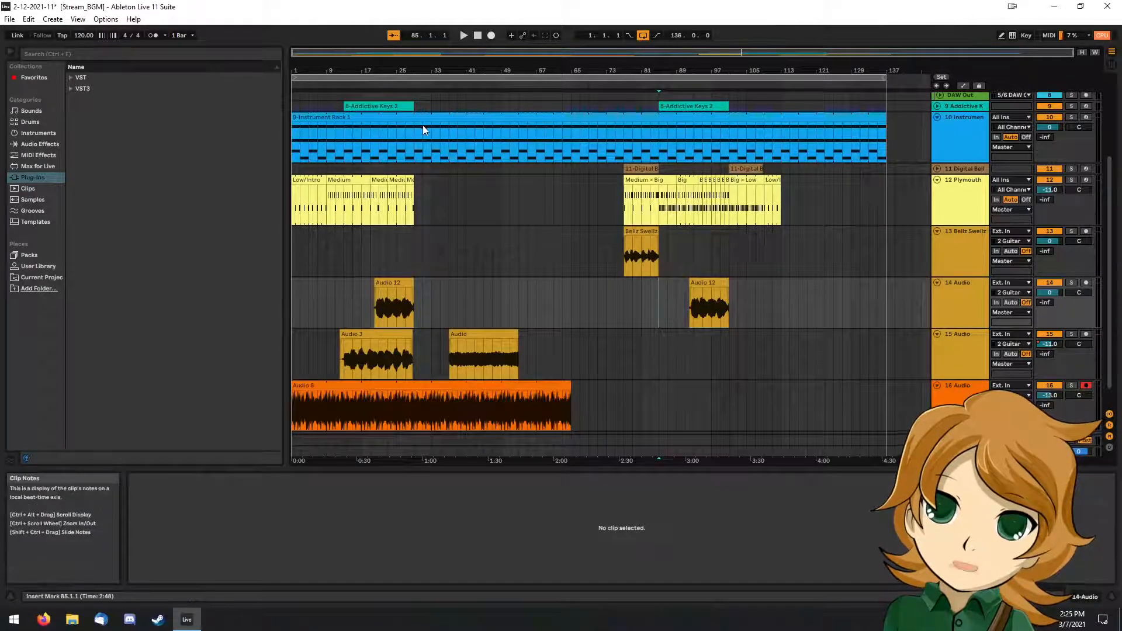
pyautogui.moveTo(450, 386); pyautogui.dragTo(575, 404)
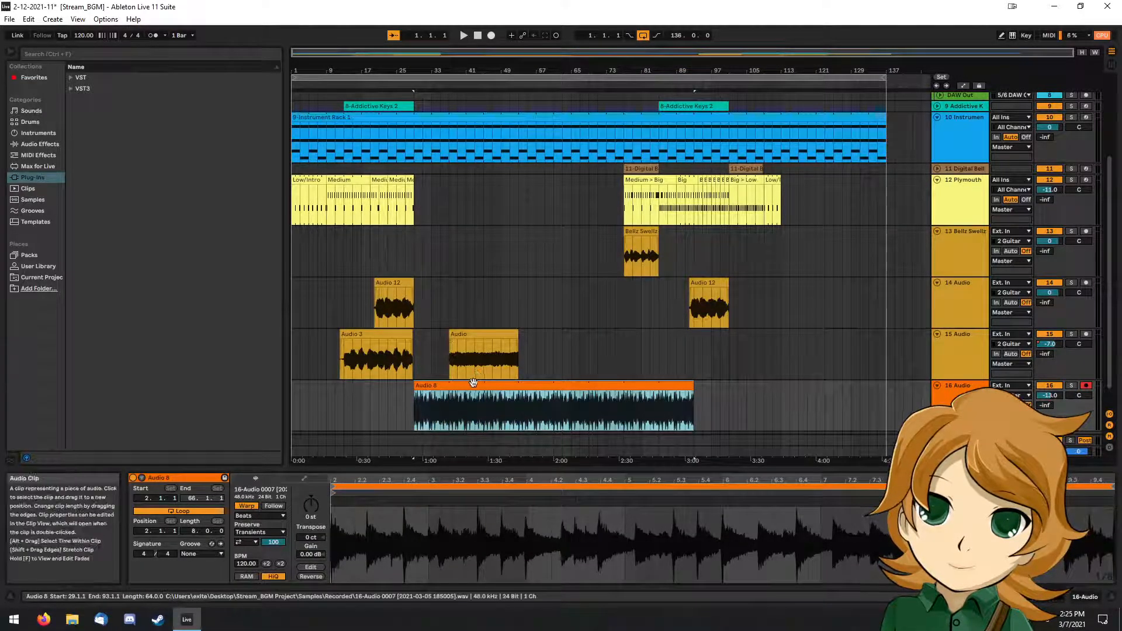
pyautogui.moveTo(475, 398); pyautogui.dragTo(460, 392)
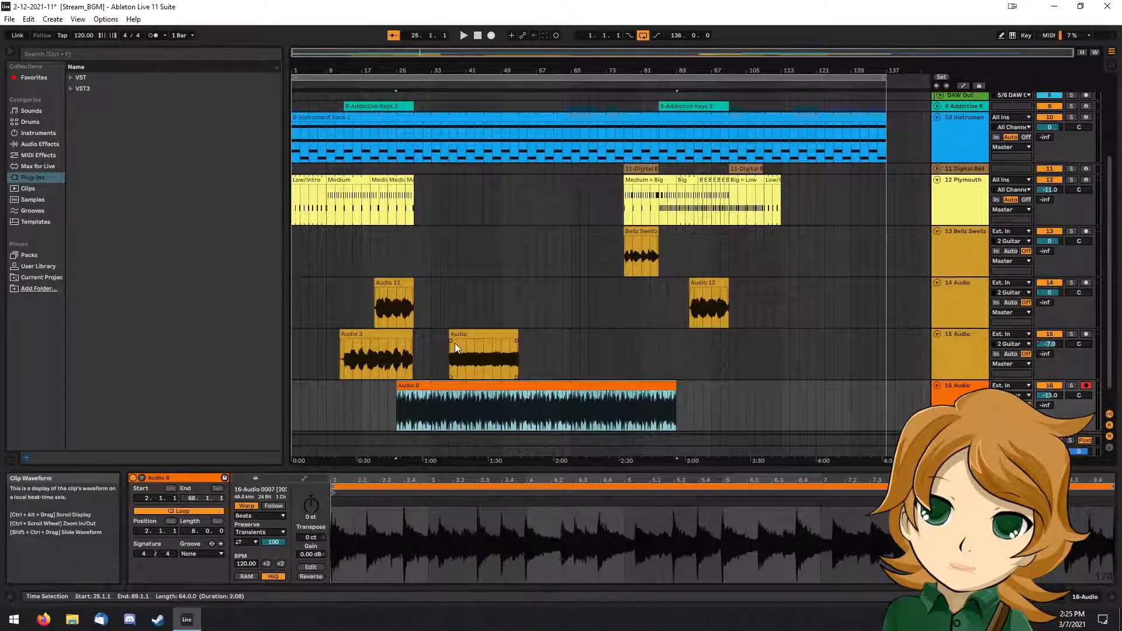
# Move the Audio clip on track 15 from bar 37 to bar 85.
pyautogui.moveTo(469, 336); pyautogui.dragTo(676, 341)
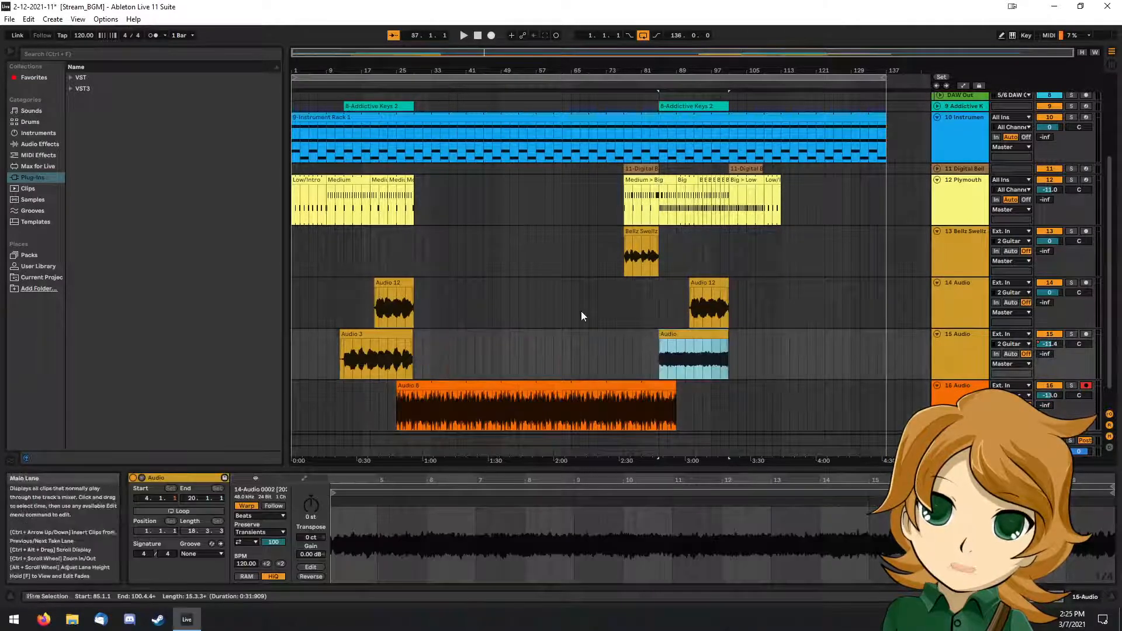
pyautogui.click(580, 313)
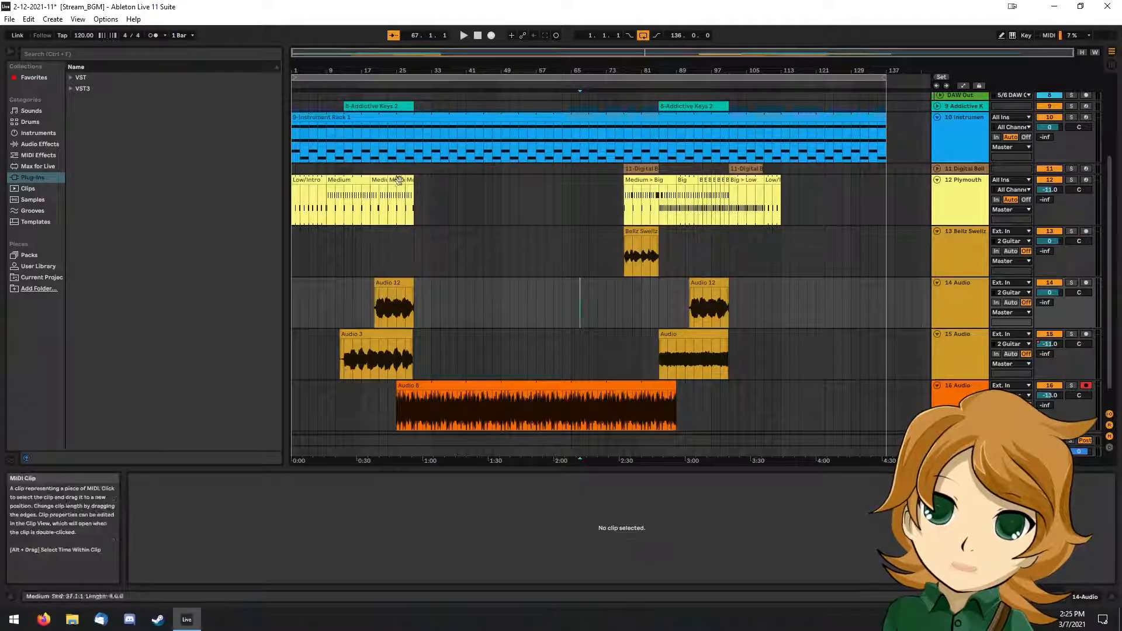
# Copy the opening Low/Intro drum clip on the Plymouth track to bar 29.
pyautogui.click(345, 182)
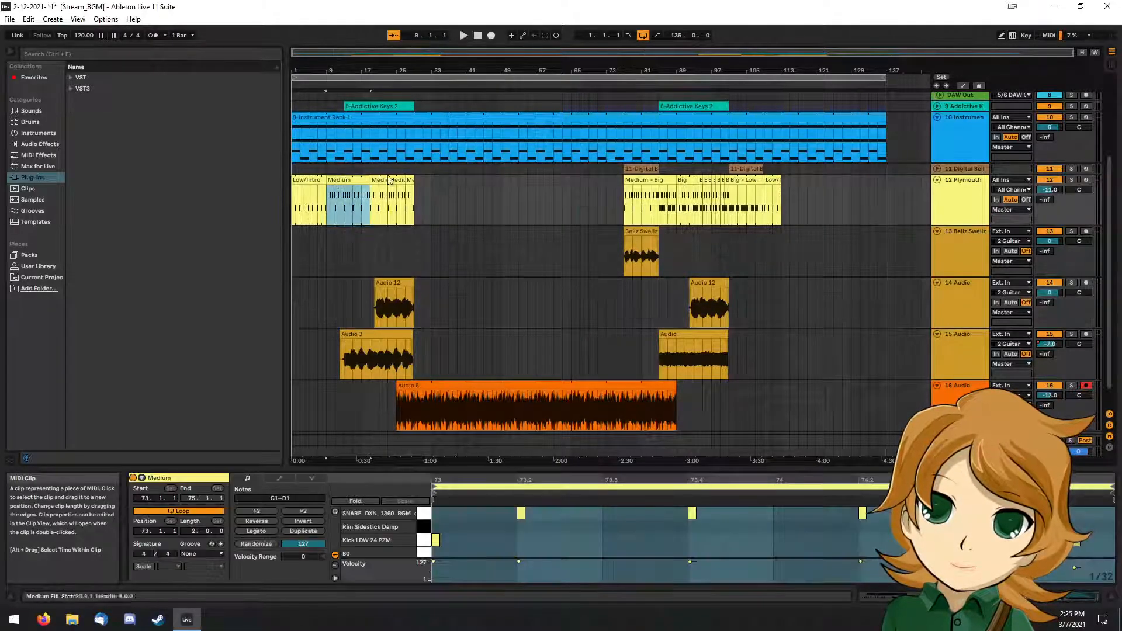
pyautogui.click(307, 180)
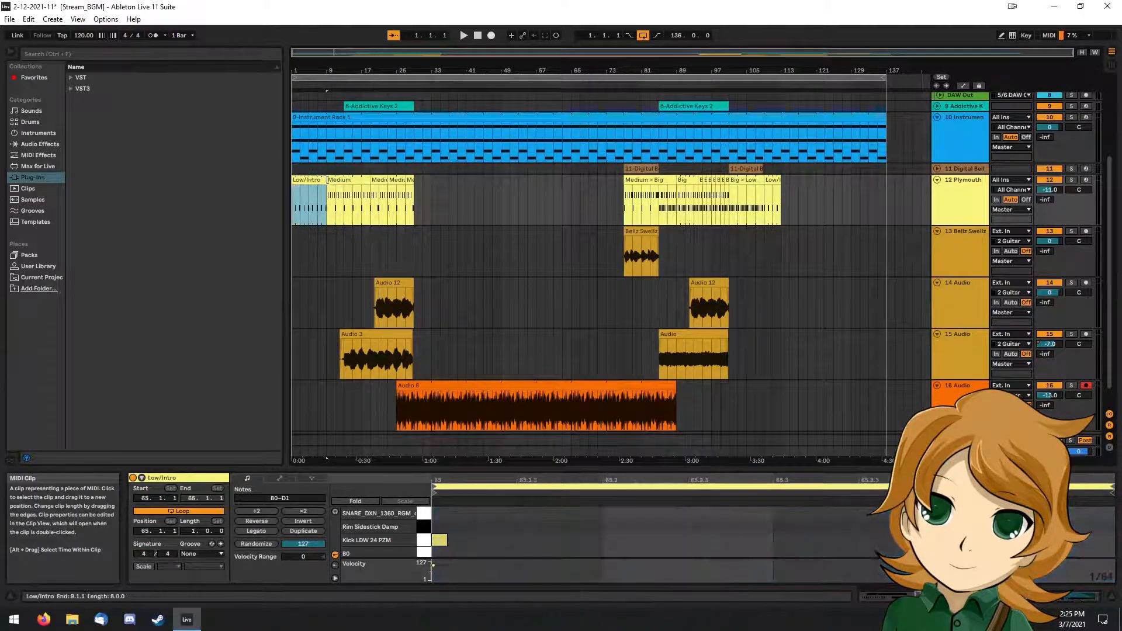
pyautogui.click(422, 183)
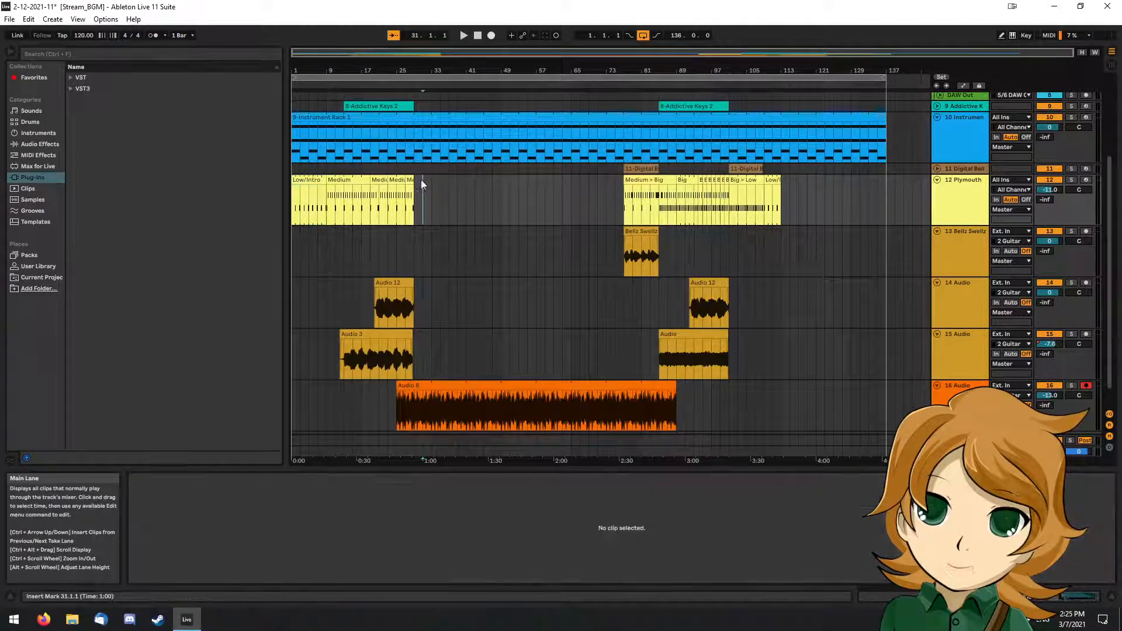
pyautogui.hotkey('ctrl', 'v')
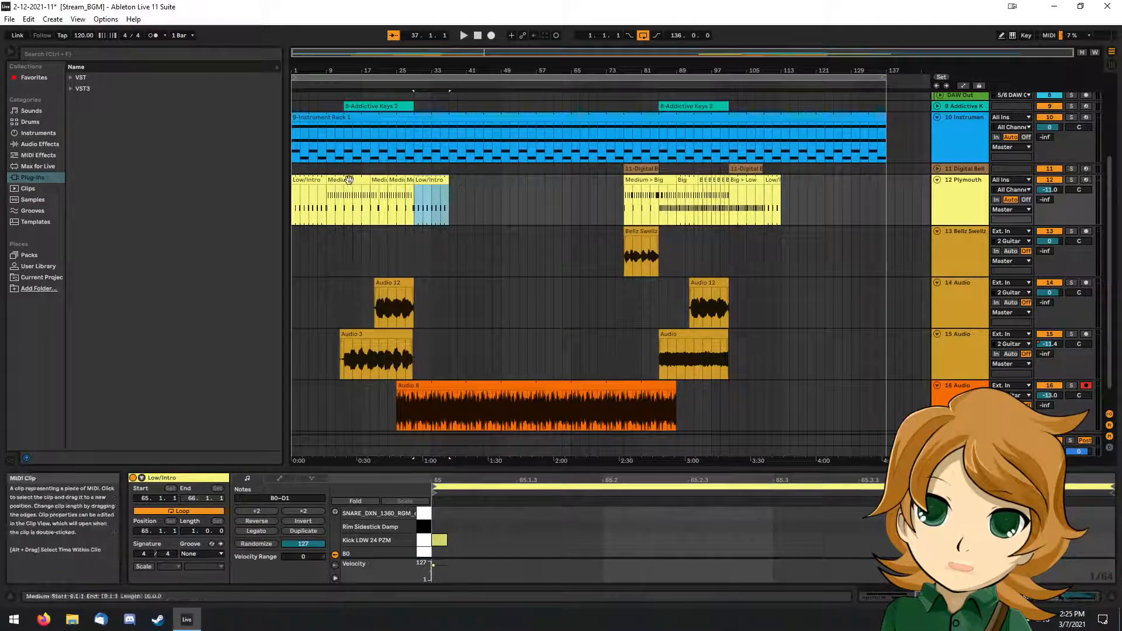
# Copy the Medium drum clip from bar 9 to bar 37, right after the copied Low/Intro clip.
pyautogui.click(348, 181)
pyautogui.hotkey('ctrl', 'c')
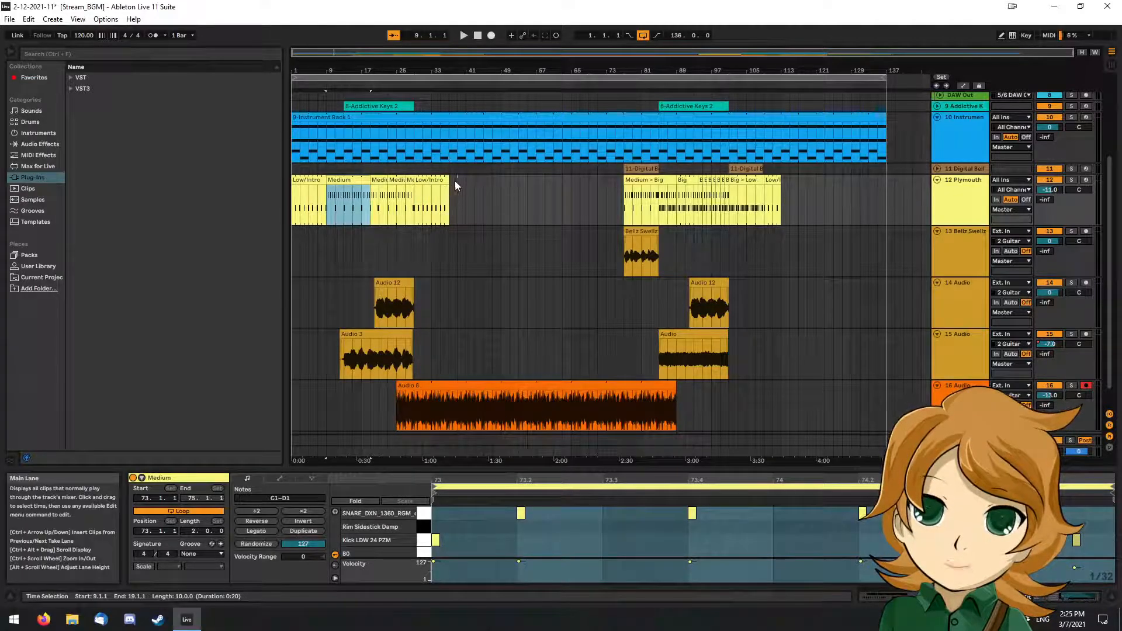
pyautogui.click(455, 180)
pyautogui.hotkey('ctrl', 'v')
pyautogui.click(435, 180)
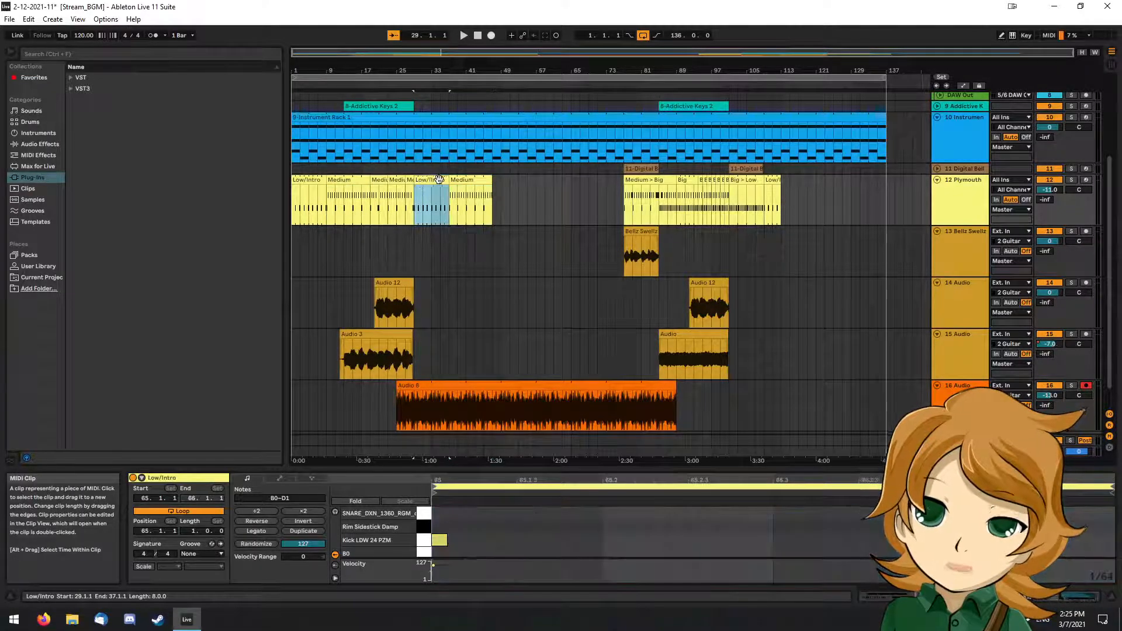
pyautogui.click(491, 182)
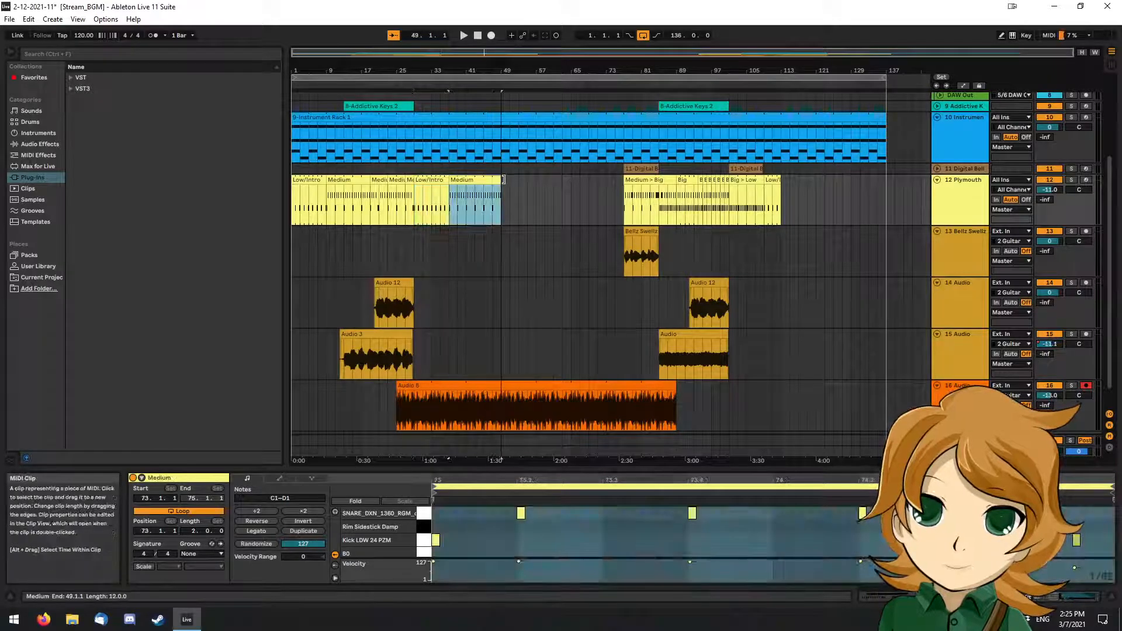
pyautogui.click(513, 182)
# Copy the Medium Fill drum clip from bar 19 to bar 47 and the Medium clip from bar 9 to bar 51.
pyautogui.click(382, 182)
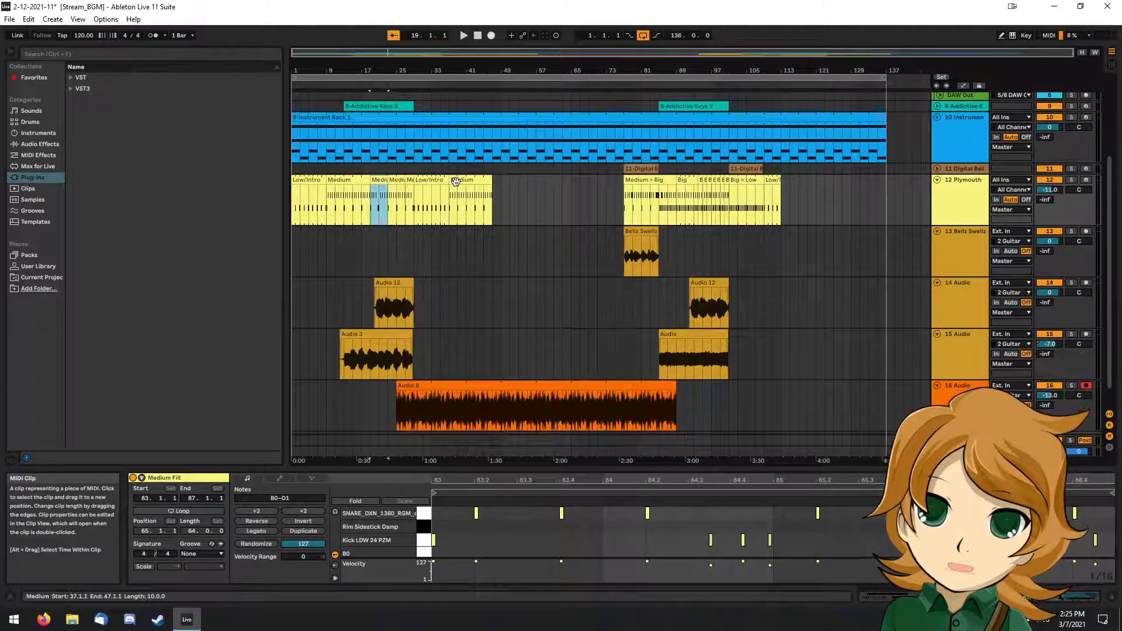
pyautogui.click(495, 181)
pyautogui.hotkey('ctrl', 'v')
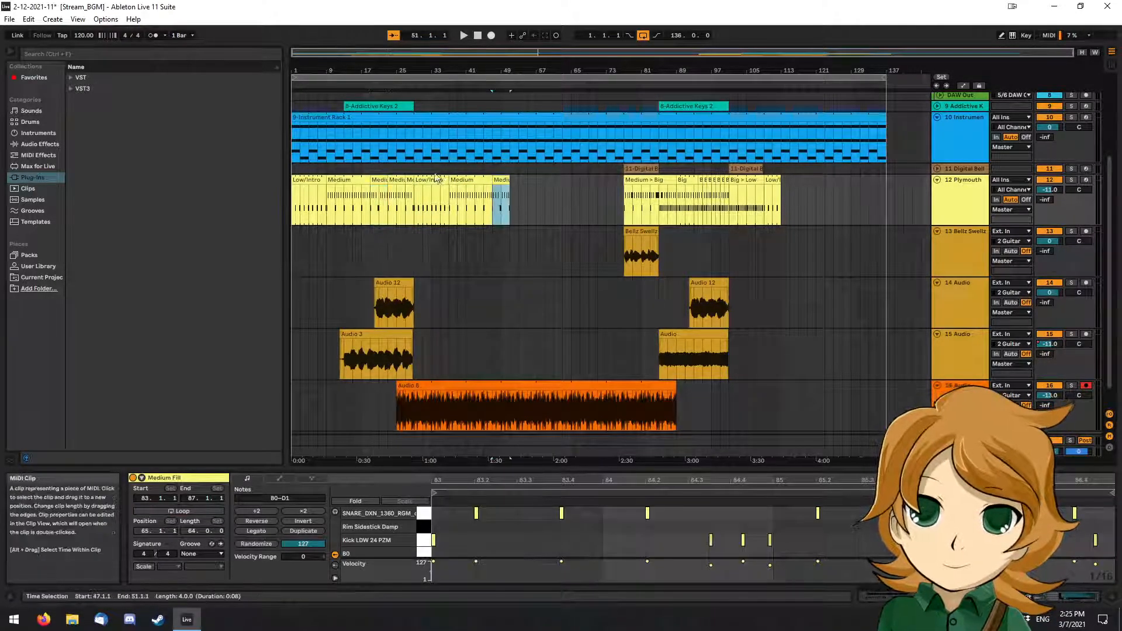
pyautogui.click(356, 178)
pyautogui.hotkey('ctrl', 'c')
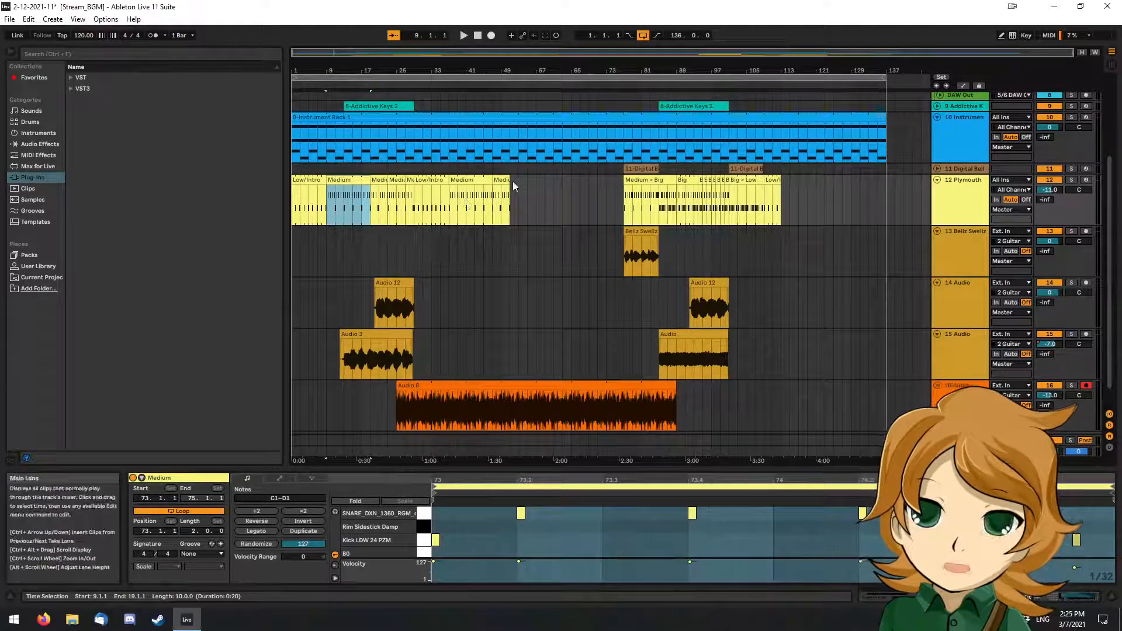
pyautogui.click(513, 182)
pyautogui.hotkey('ctrl', 'v')
# Copy the opening Low/Intro drum clip to bar 61, after the last copied Medium clip.
pyautogui.click(302, 182)
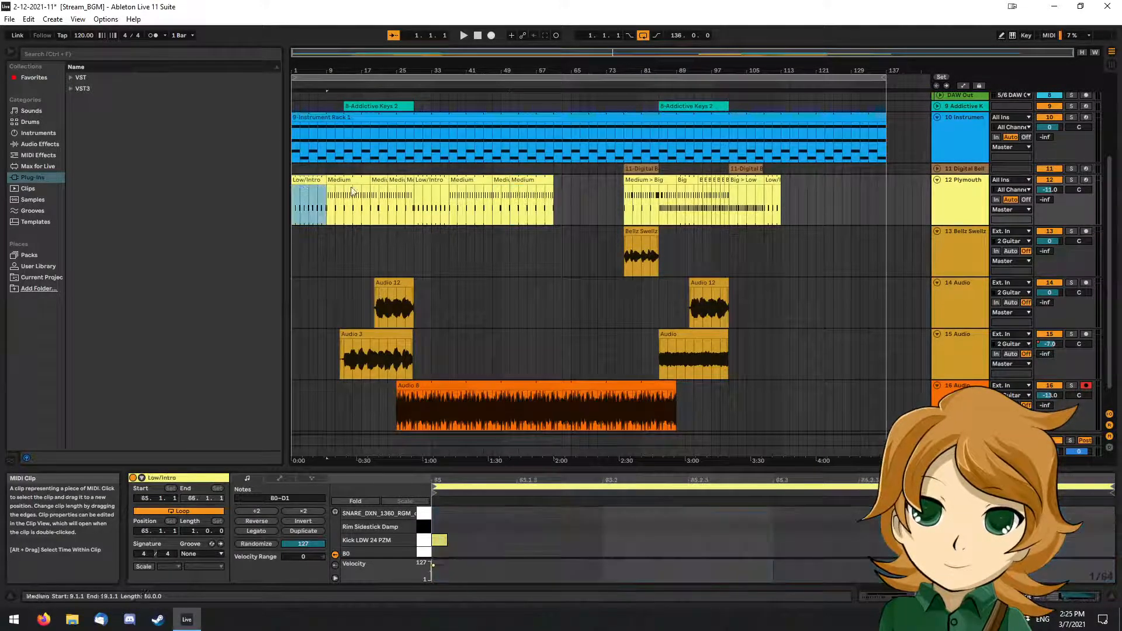
pyautogui.hotkey('ctrl', 'c')
pyautogui.click(564, 179)
pyautogui.hotkey('ctrl', 'v')
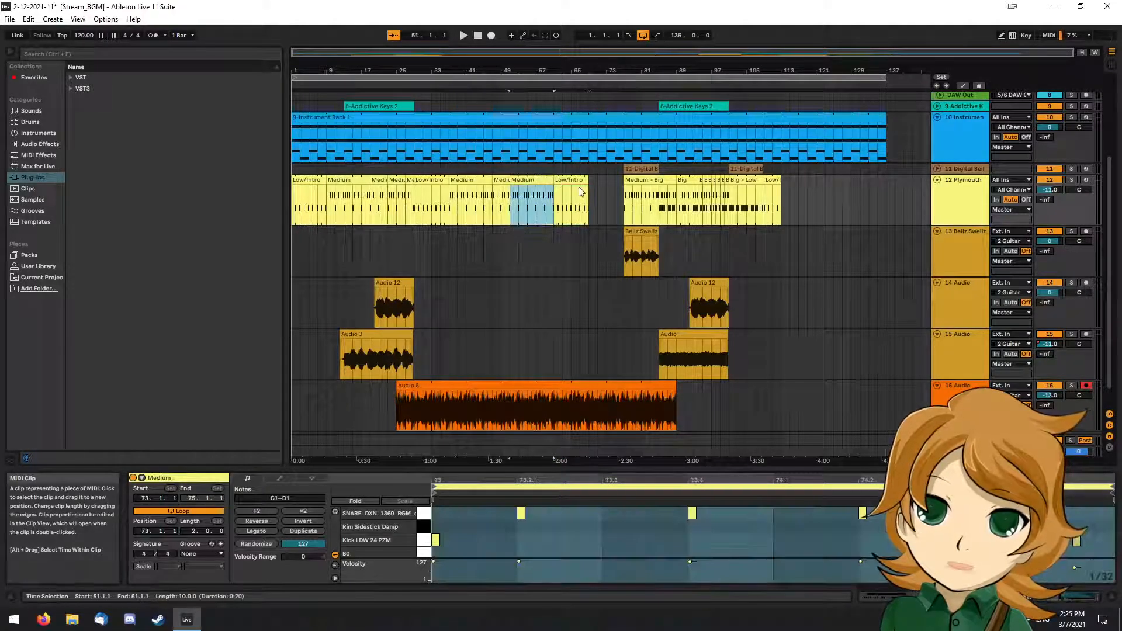
pyautogui.click(591, 183)
pyautogui.hotkey('ctrl', 'v')
pyautogui.hotkey('ctrl', 'z')
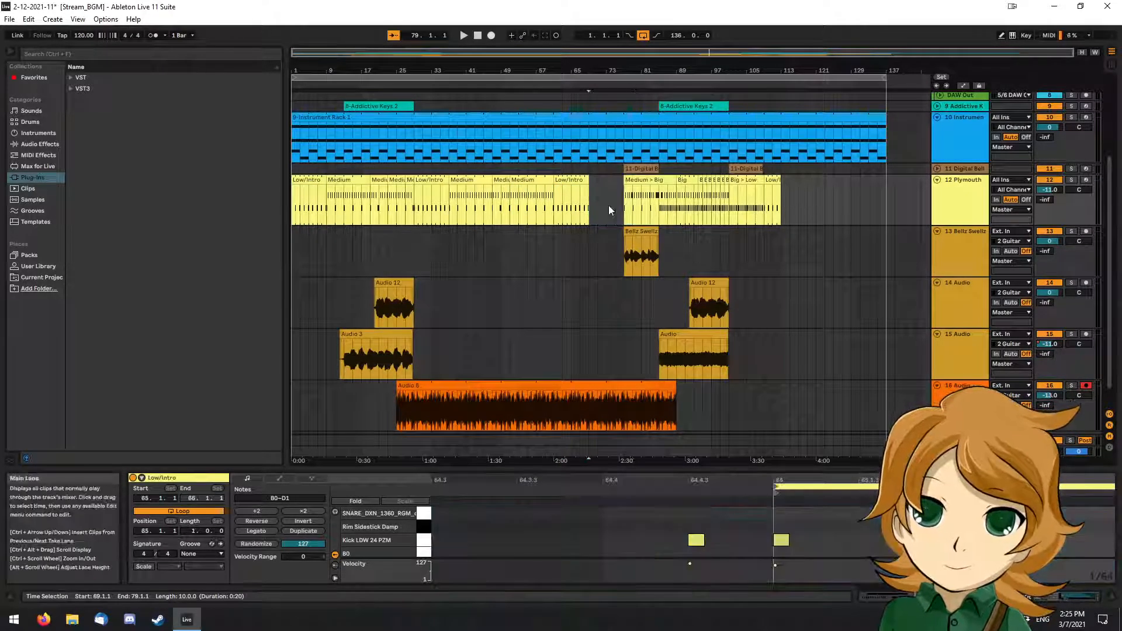
pyautogui.click(589, 233)
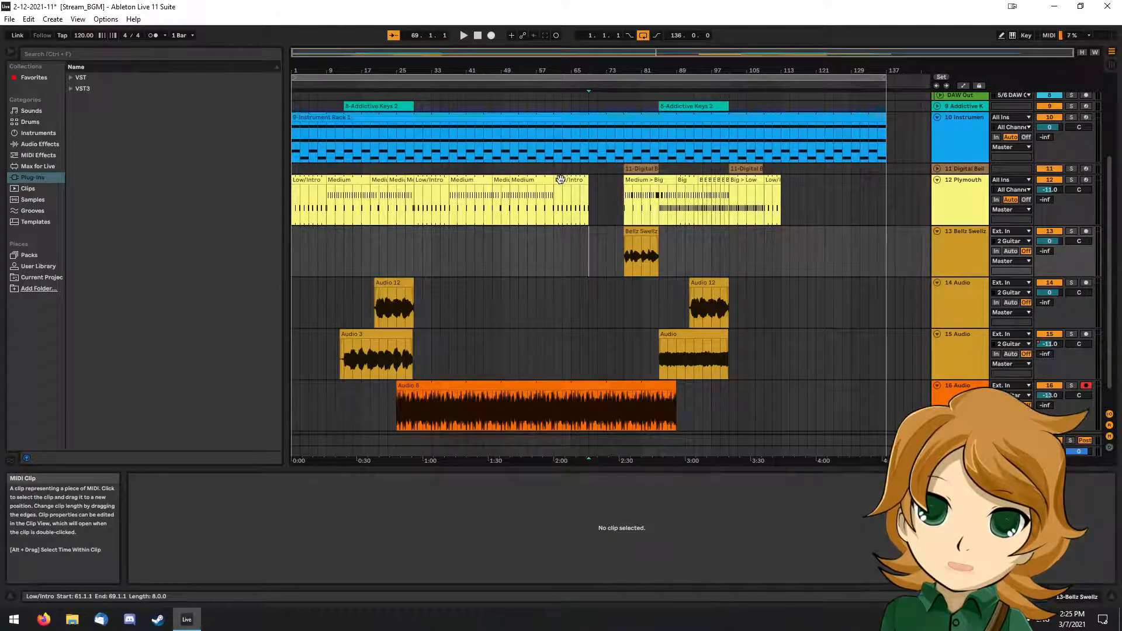
pyautogui.click(567, 180)
pyautogui.press('Delete')
pyautogui.hotkey('ctrl', 'z')
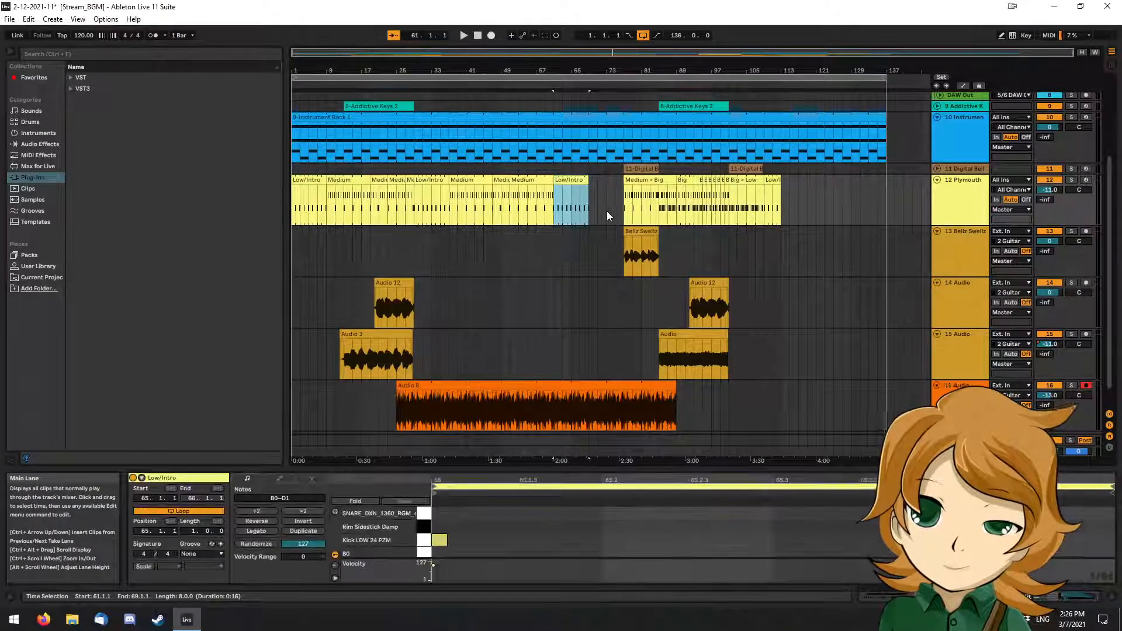
# Shorten the Low/Intro drum clip at bar 61 to end at bar 67 and paste a Medium clip from there to bar 77.
pyautogui.moveTo(585, 177); pyautogui.dragTo(580, 178)
pyautogui.click(583, 179)
pyautogui.hotkey('ctrl', 'v')
pyautogui.click(596, 251)
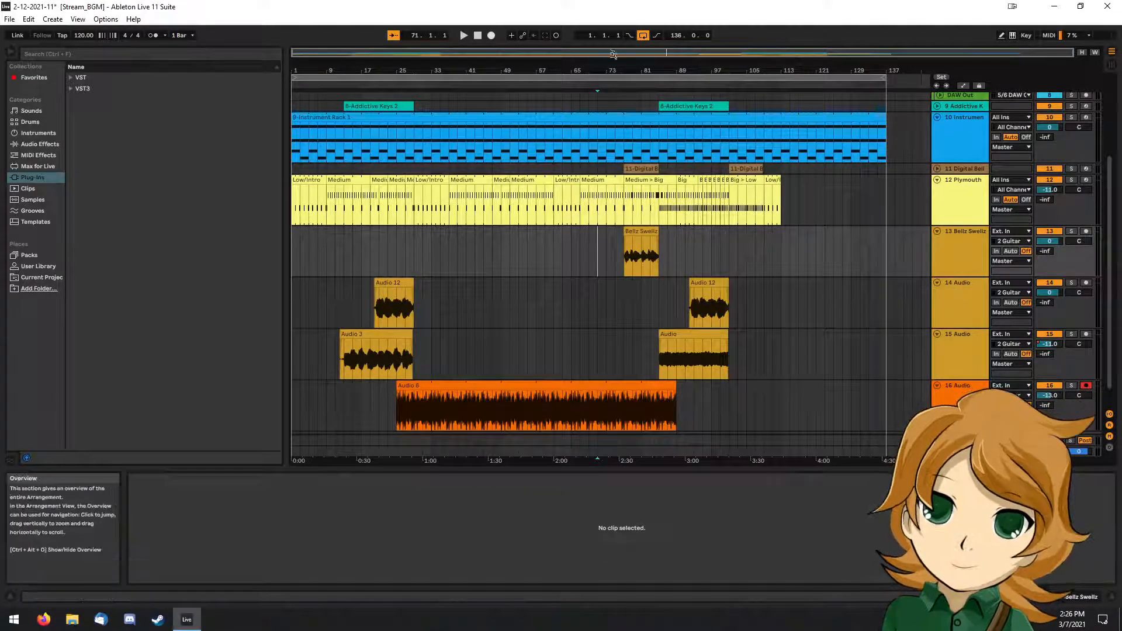
# Play the song from the start and show the tracks' automation envelopes.
pyautogui.click(478, 35)
pyautogui.click(464, 35)
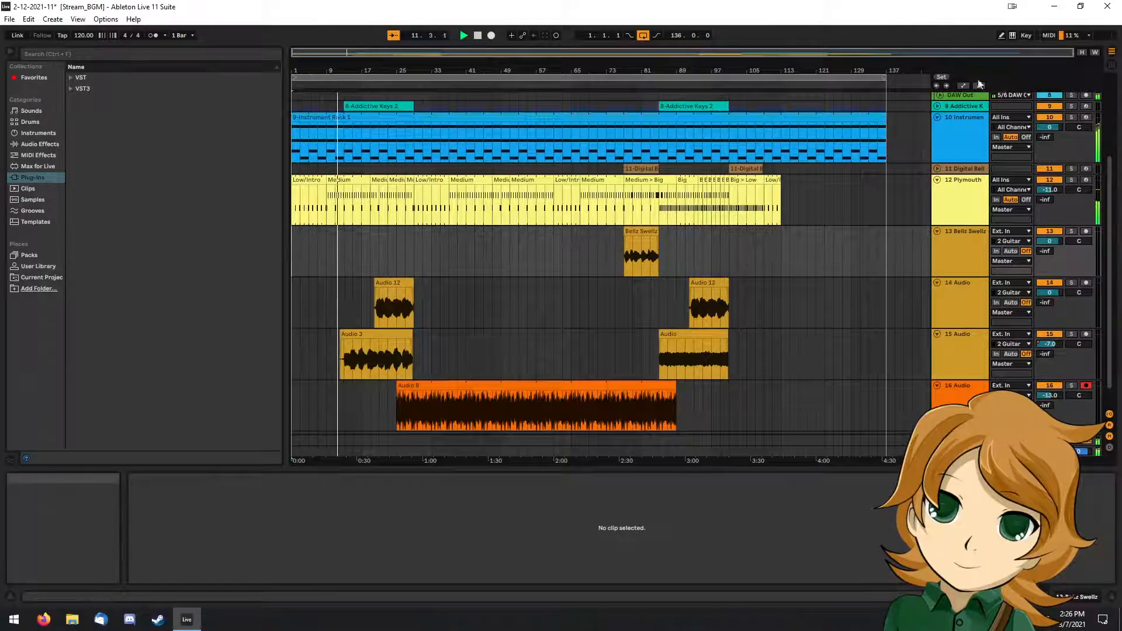
pyautogui.click(965, 85)
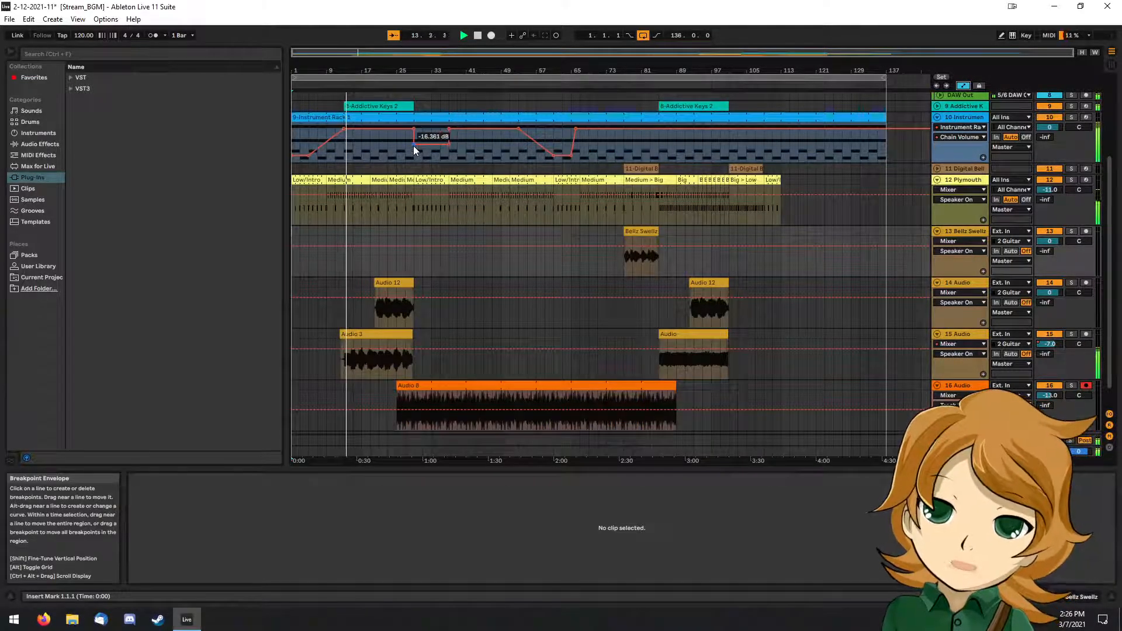
# Move the Instrument Rack's Chain Volume automation of bars 27 to 67 along the timeline so its first dip starts at bar 77.
pyautogui.moveTo(413, 138); pyautogui.dragTo(580, 158)
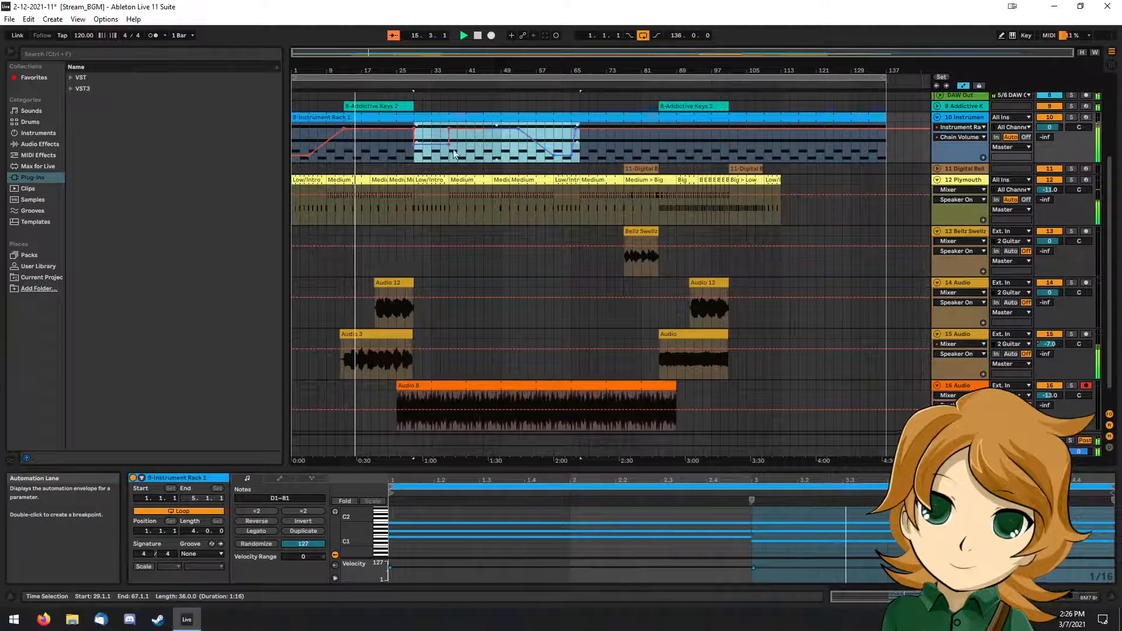
pyautogui.moveTo(408, 160); pyautogui.dragTo(582, 155)
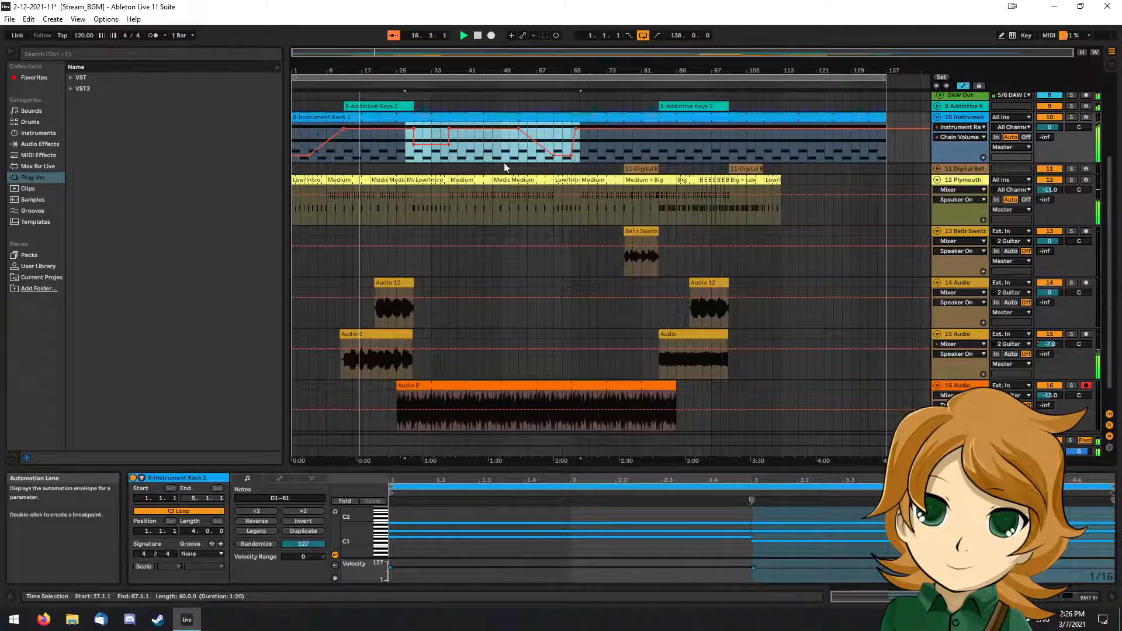
pyautogui.moveTo(466, 146); pyautogui.dragTo(489, 143)
pyautogui.moveTo(407, 149); pyautogui.dragTo(781, 155)
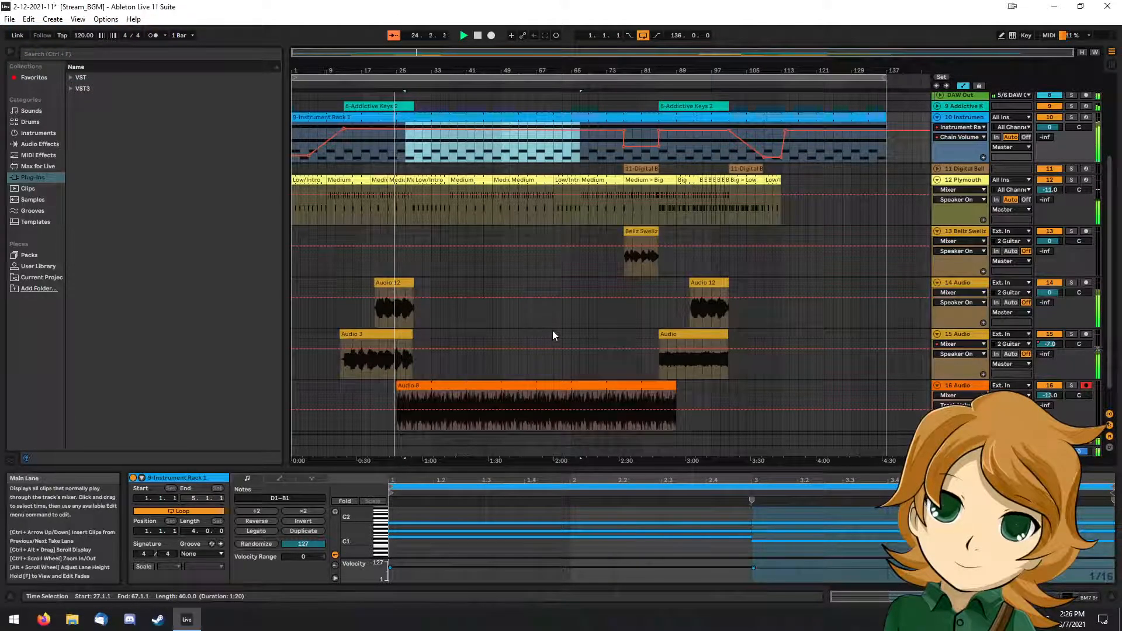
# Shape new Chain Volume automation between bars 29 and 69, dipping to about -21.3 dB at bar 37 and again around bar 61.
pyautogui.click(412, 138)
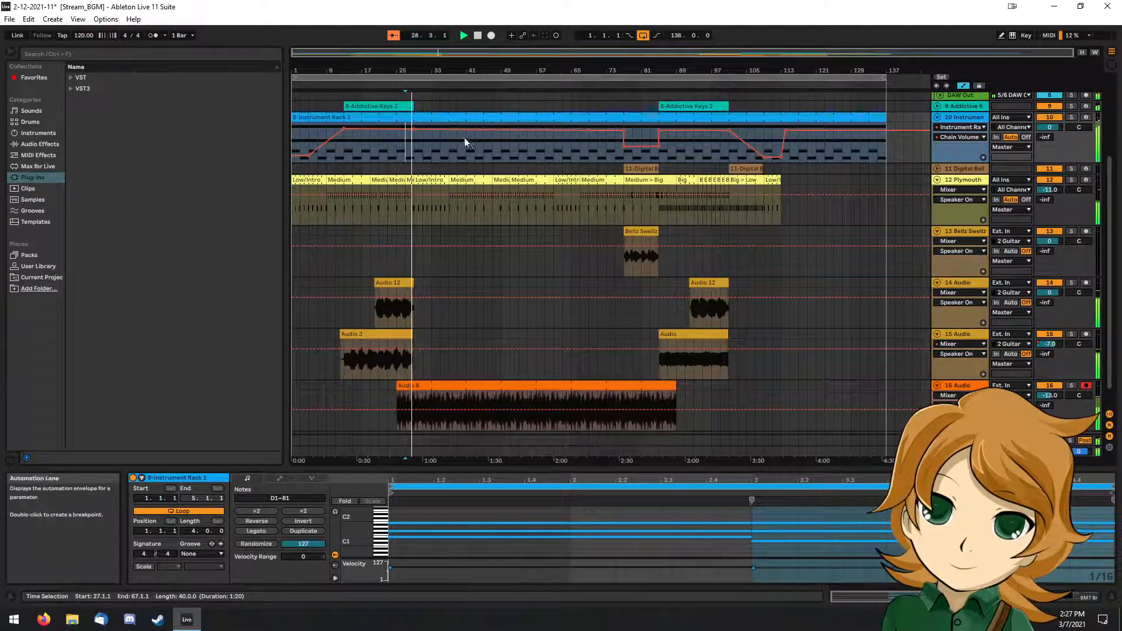
pyautogui.moveTo(449, 130); pyautogui.dragTo(449, 147)
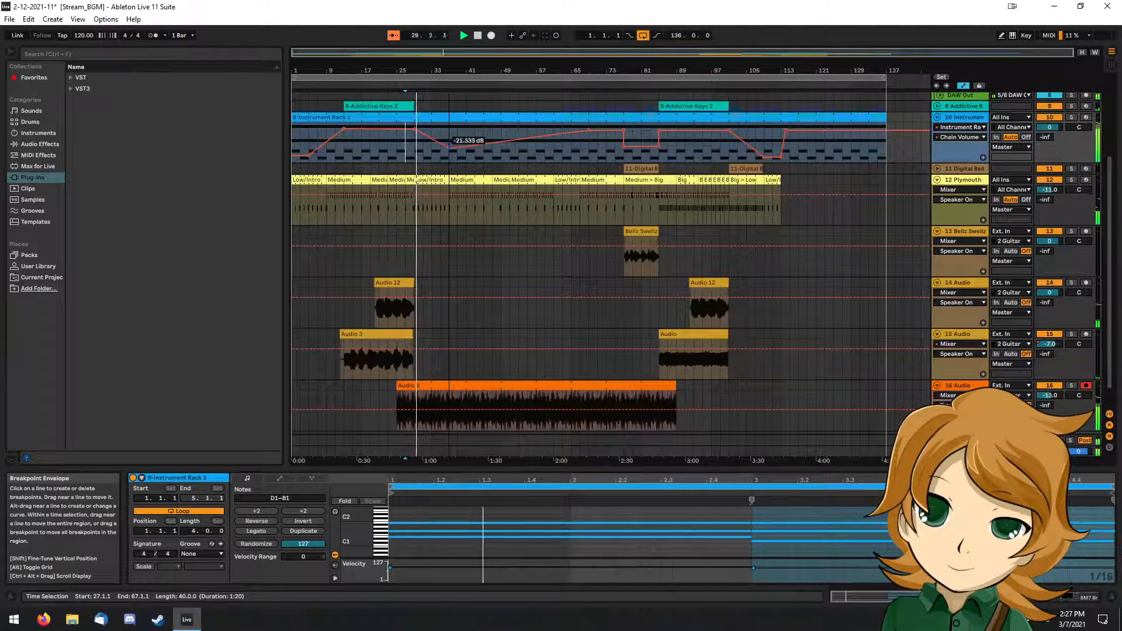
pyautogui.moveTo(559, 136); pyautogui.dragTo(562, 149)
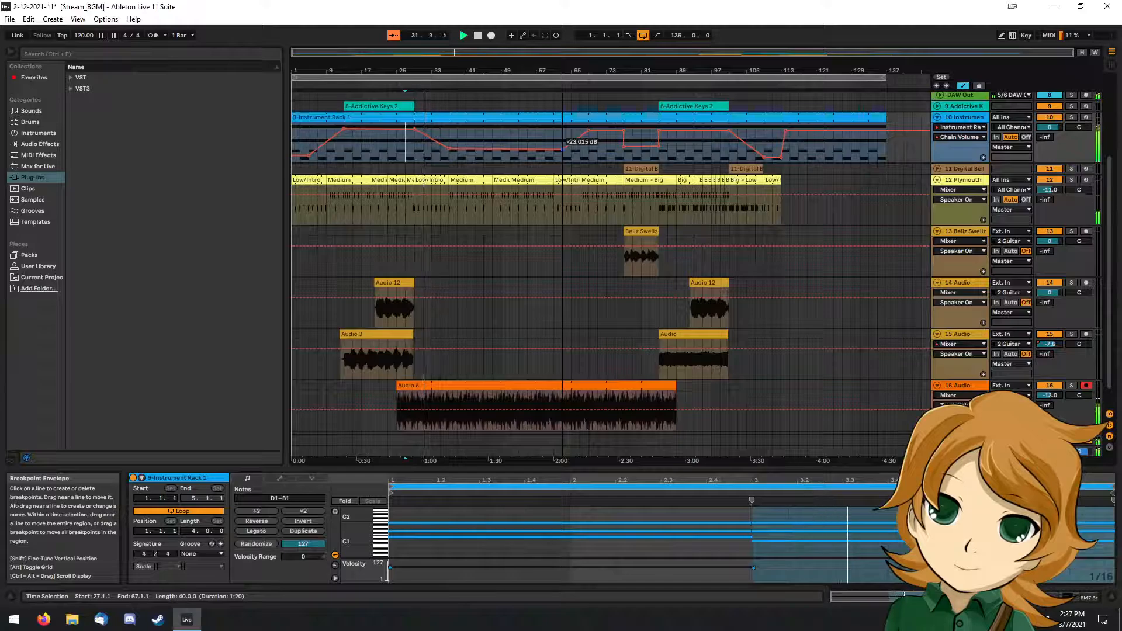
pyautogui.moveTo(477, 148); pyautogui.dragTo(494, 142)
pyautogui.moveTo(577, 145); pyautogui.dragTo(545, 136)
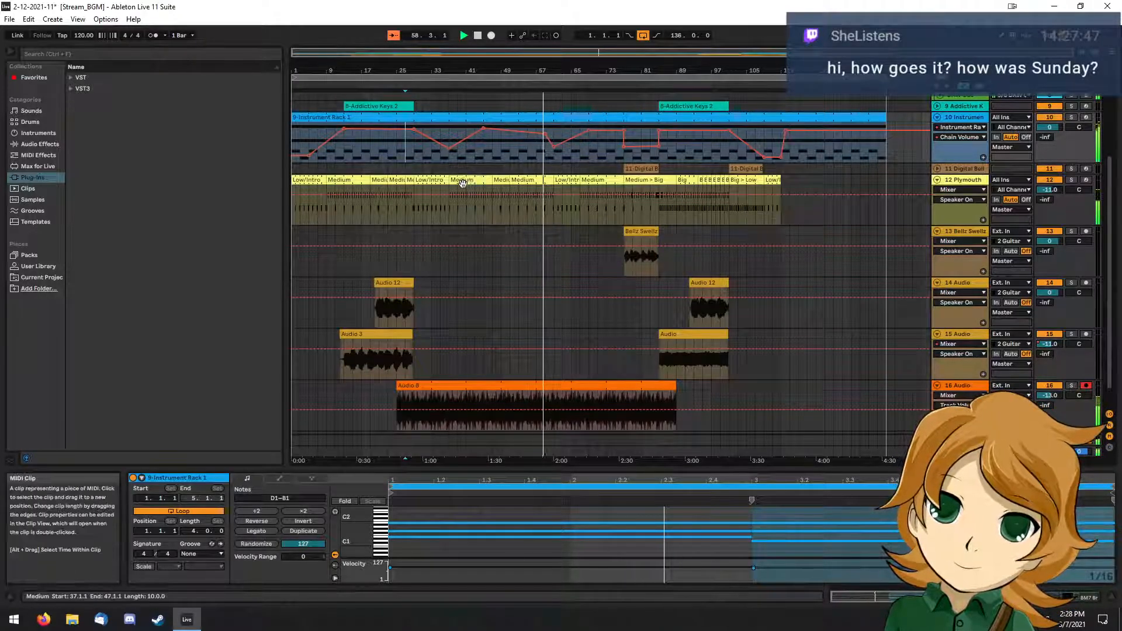
# Paste a copy of the Medium drum clip at bar 113, after the final Low/Intro clip.
pyautogui.click(788, 182)
pyautogui.click(784, 182)
pyautogui.hotkey('ctrl', 'v')
# Copy the Low/Intro drum clip from bar 109 to bar 123 and extend the copy to bar 129.
pyautogui.click(773, 180)
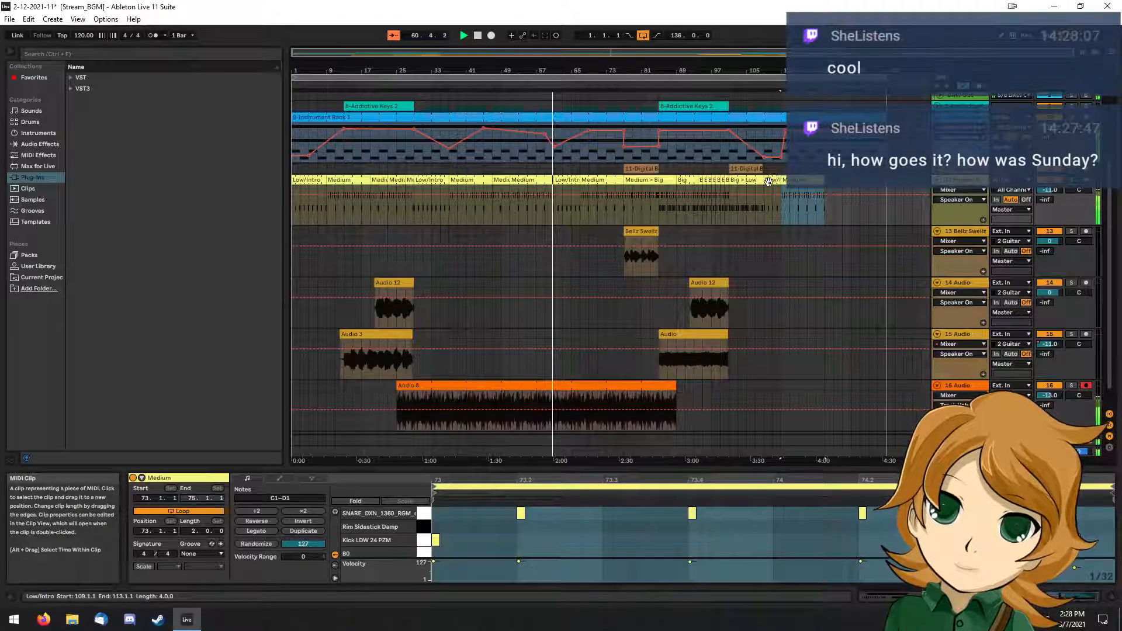
pyautogui.click(839, 191)
pyautogui.hotkey('ctrl', 'v')
pyautogui.moveTo(842, 181); pyautogui.dragTo(851, 181)
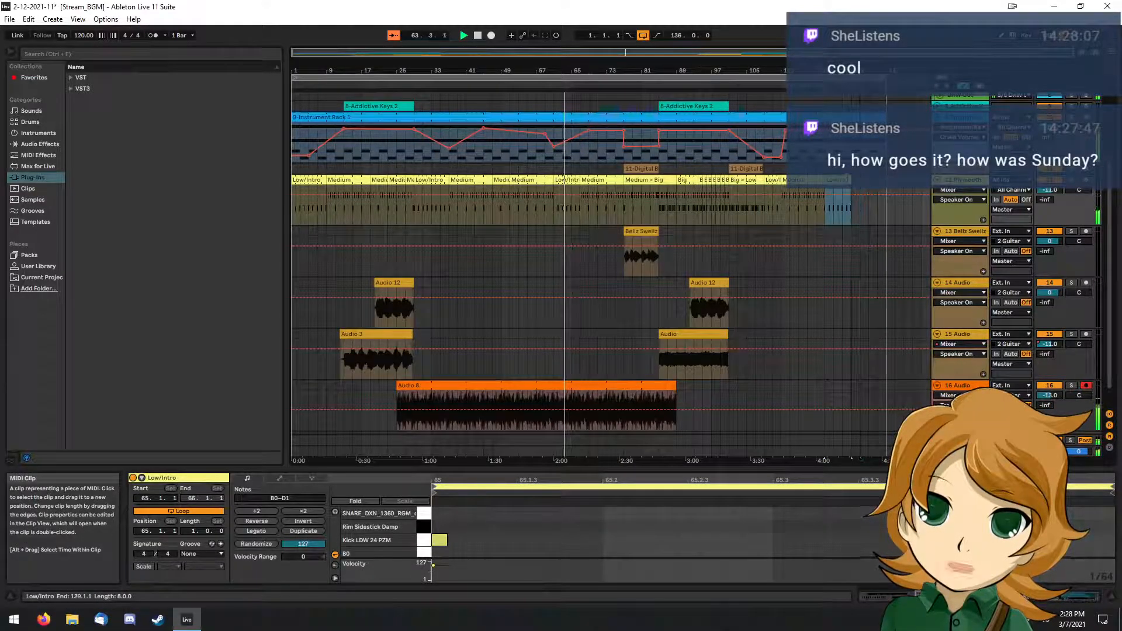
# Copy the Medium drum clip from bar 113 to the end of the Plymouth track and fit it to bars 131 to 137.
pyautogui.click(815, 180)
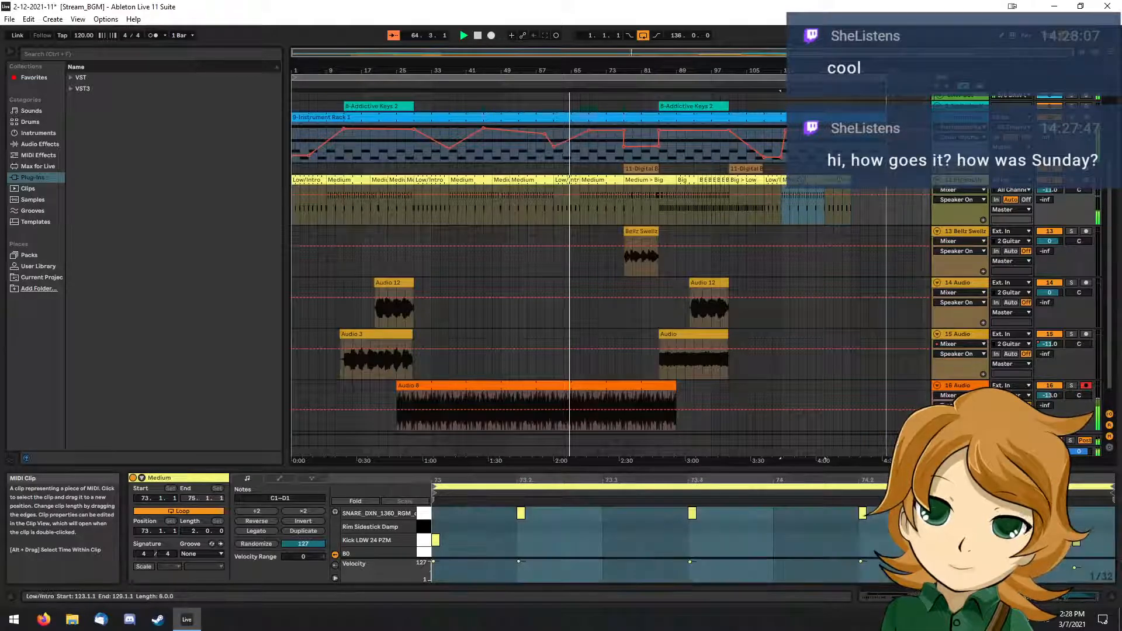
pyautogui.click(857, 192)
pyautogui.hotkey('ctrl', 'v')
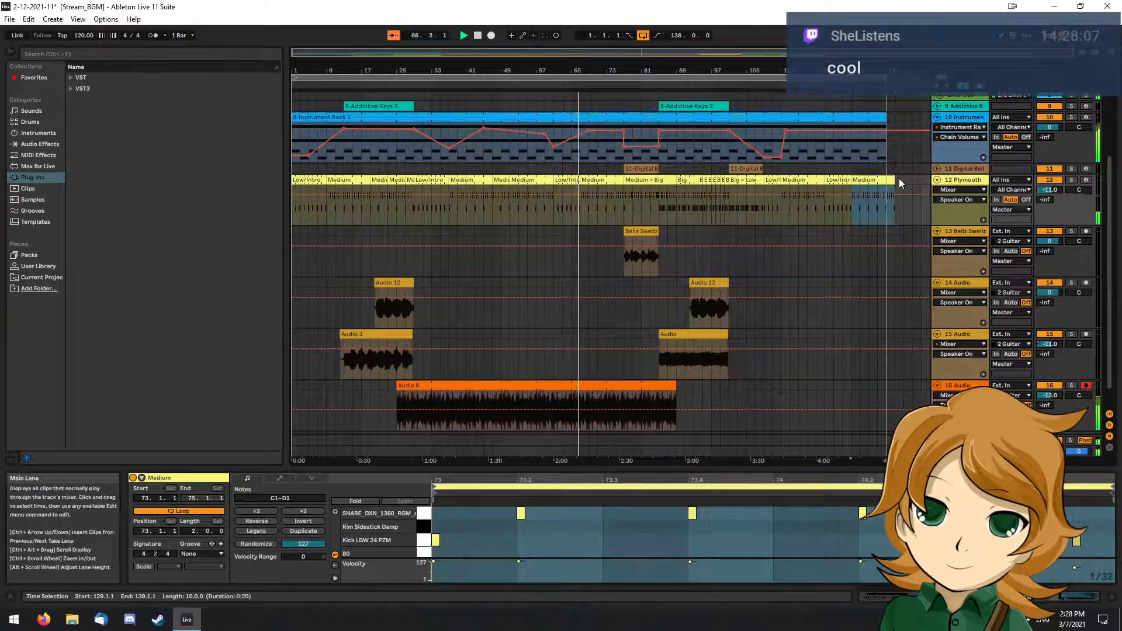
pyautogui.moveTo(894, 190); pyautogui.dragTo(869, 180)
# Extend the last Low/Intro drum clip to bar 131 to close the gap before the final Medium clip.
pyautogui.click(859, 222)
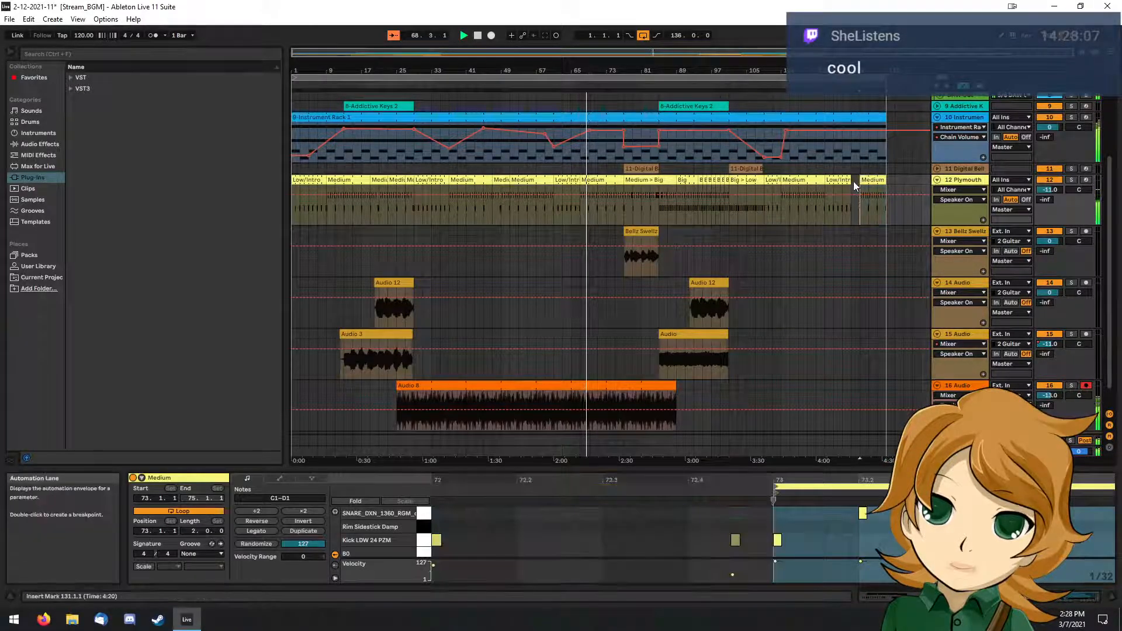
pyautogui.click(856, 192)
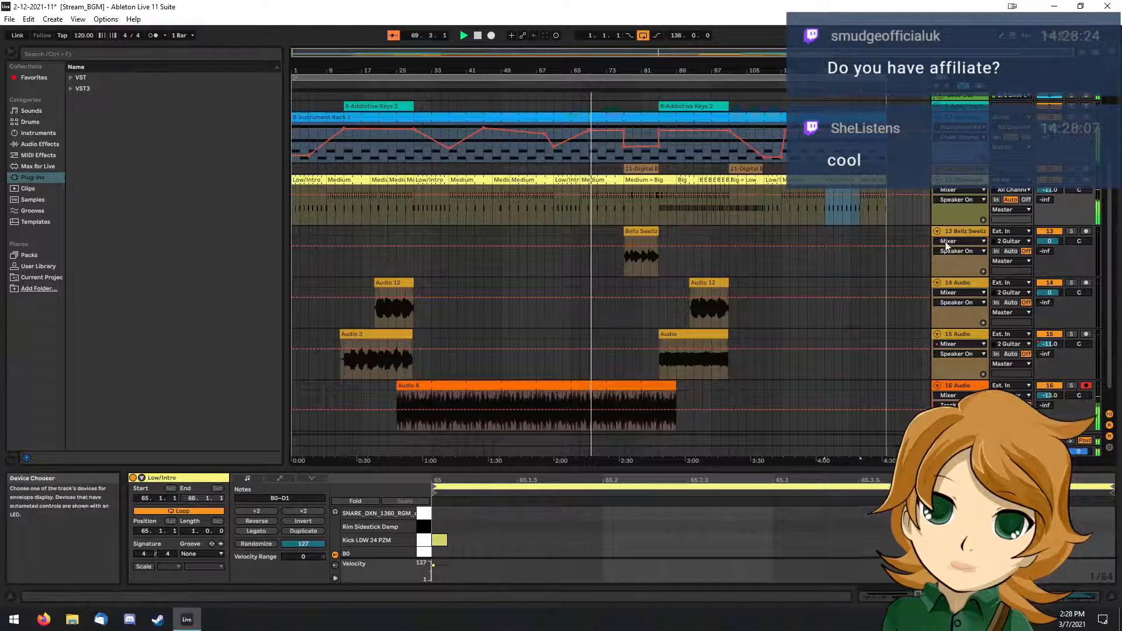
pyautogui.click(901, 254)
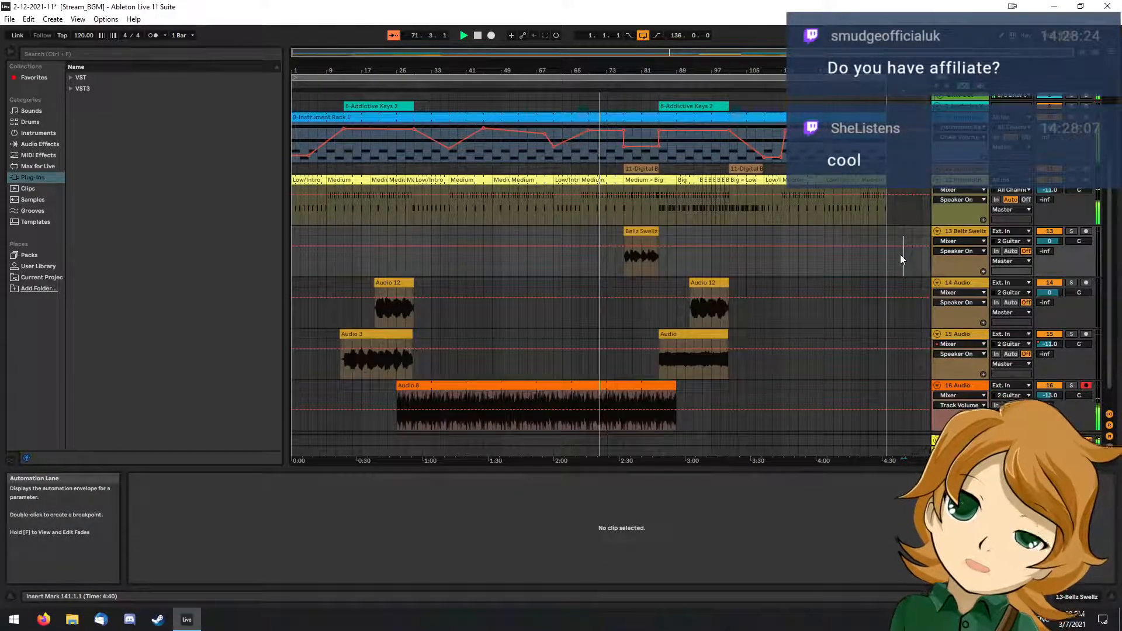
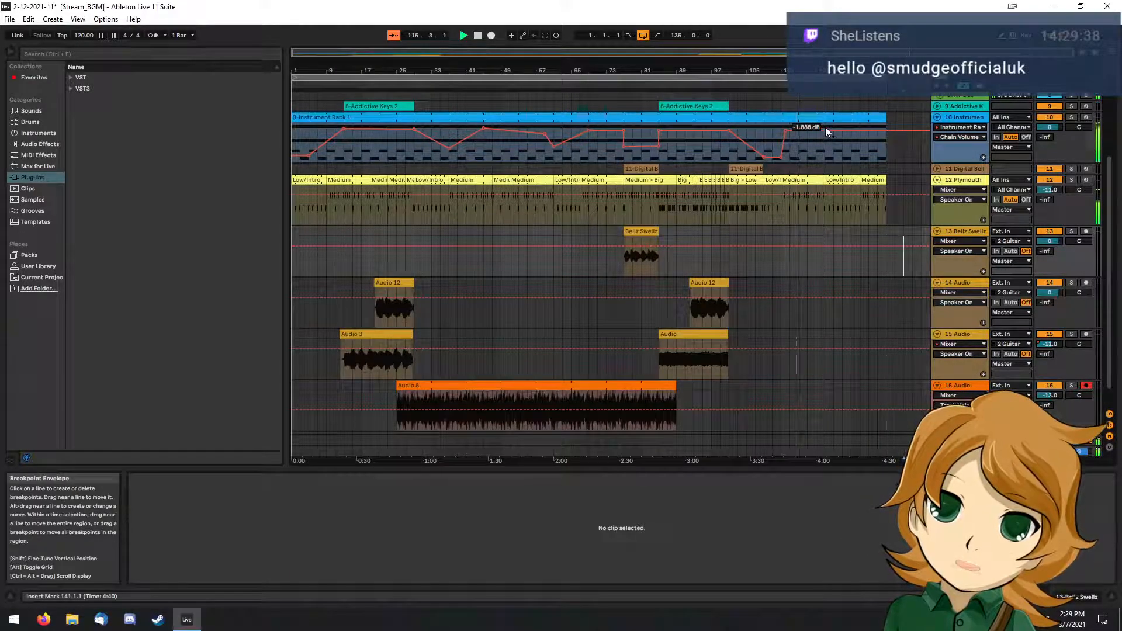
# Reshape the end of the Instrument Rack's volume automation with a dip to about -27 dB, a rise to about -16 dB and a final drop to about -37 dB.
pyautogui.moveTo(858, 128); pyautogui.dragTo(862, 151)
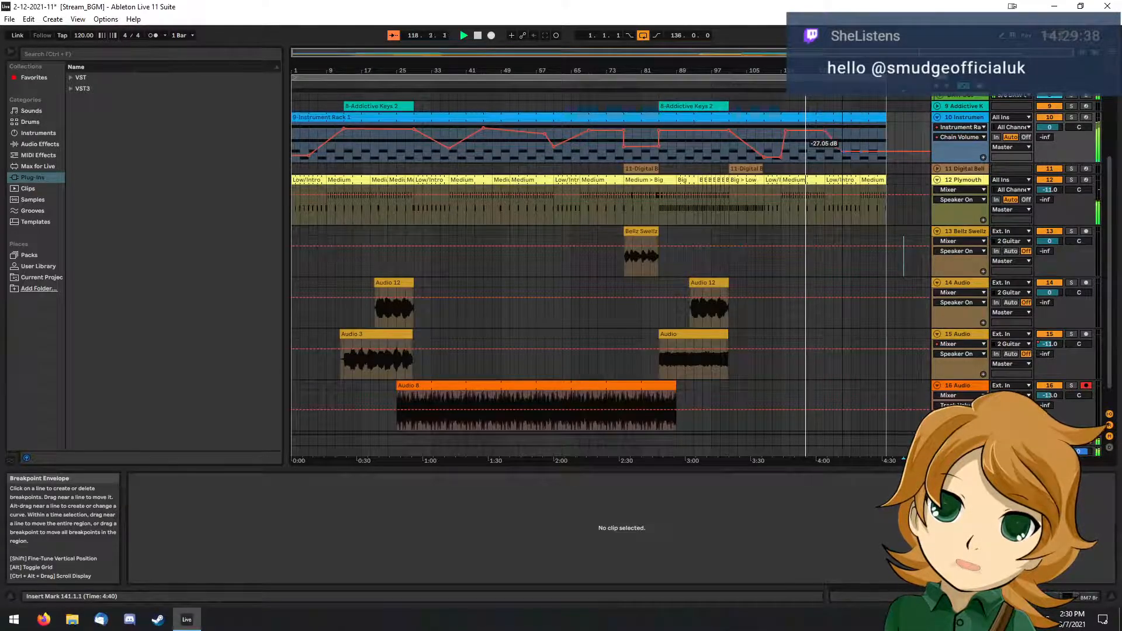
pyautogui.moveTo(862, 152); pyautogui.dragTo(860, 144)
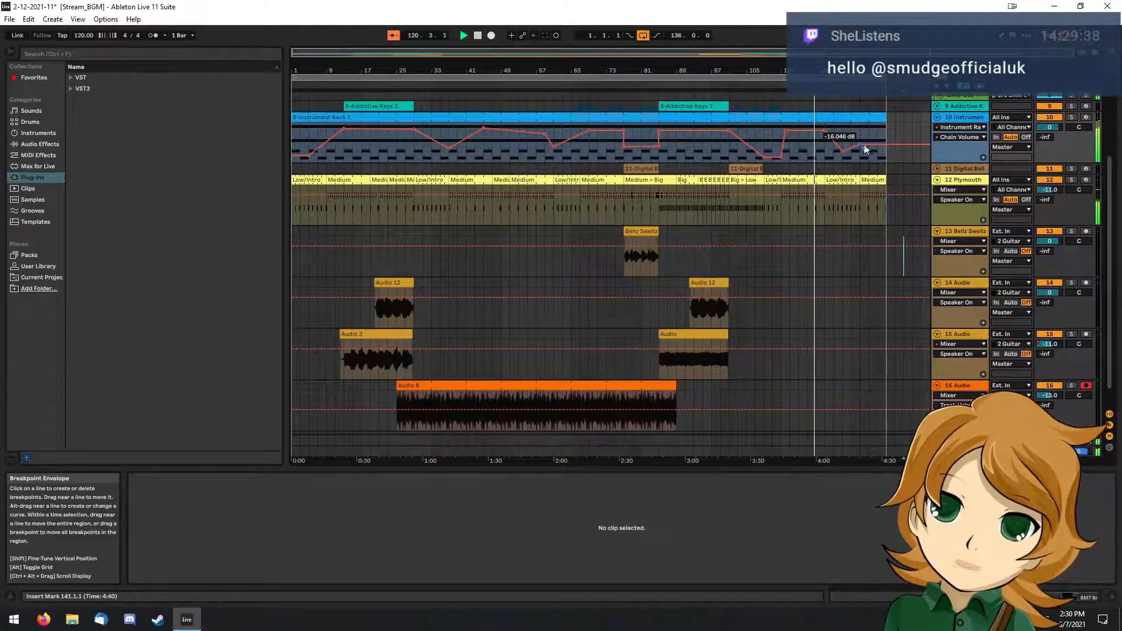
pyautogui.moveTo(869, 145); pyautogui.dragTo(869, 155)
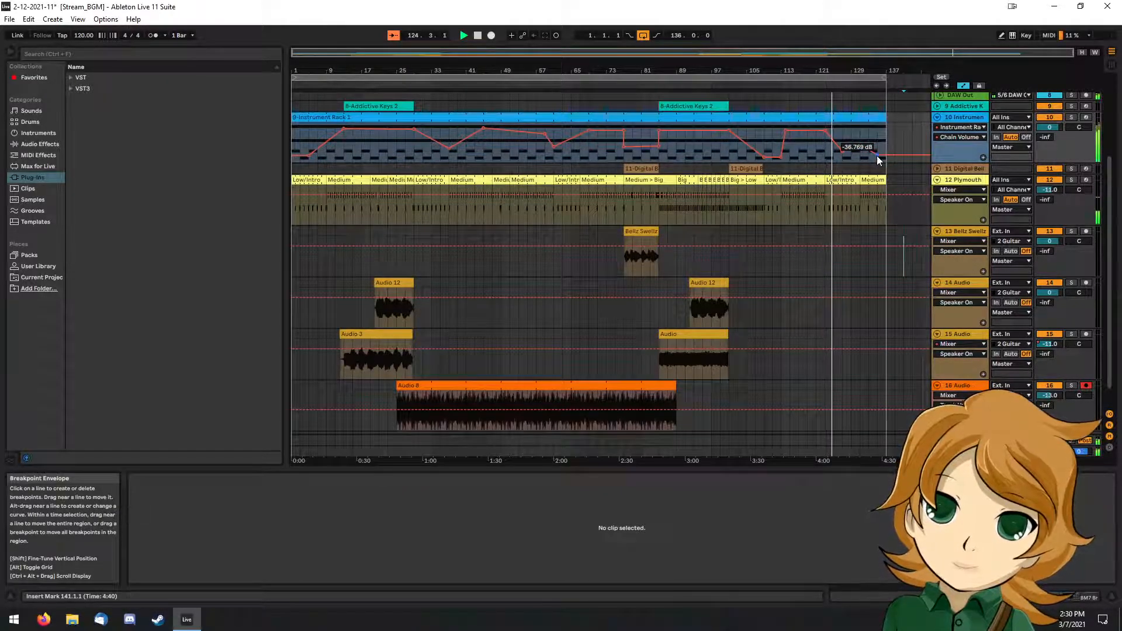
pyautogui.moveTo(877, 155); pyautogui.dragTo(878, 154)
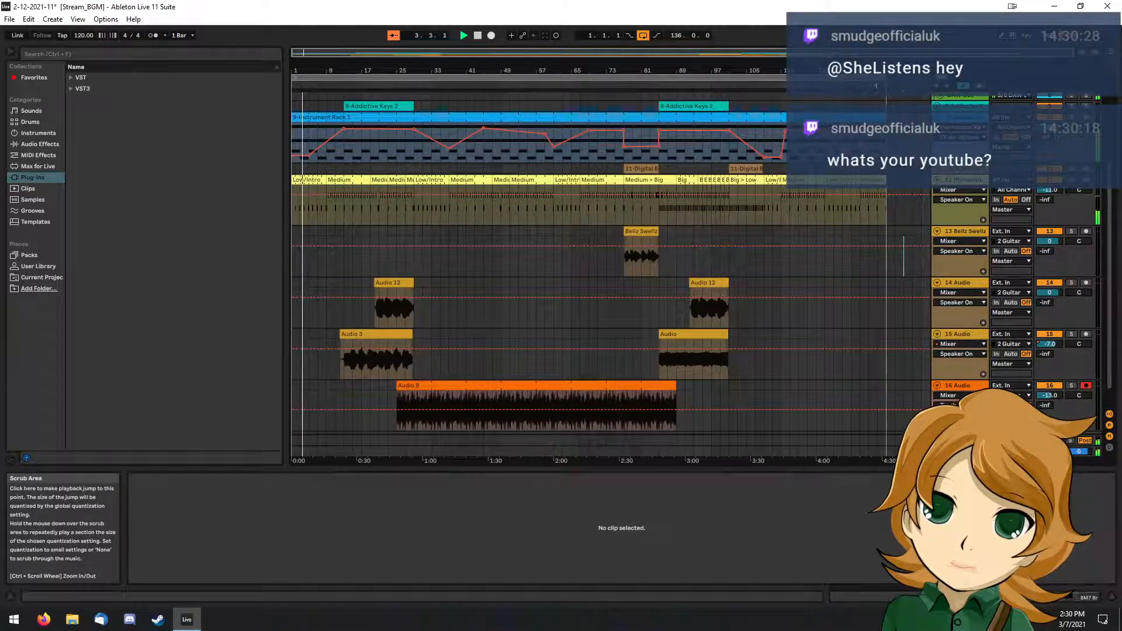
pyautogui.click(875, 86)
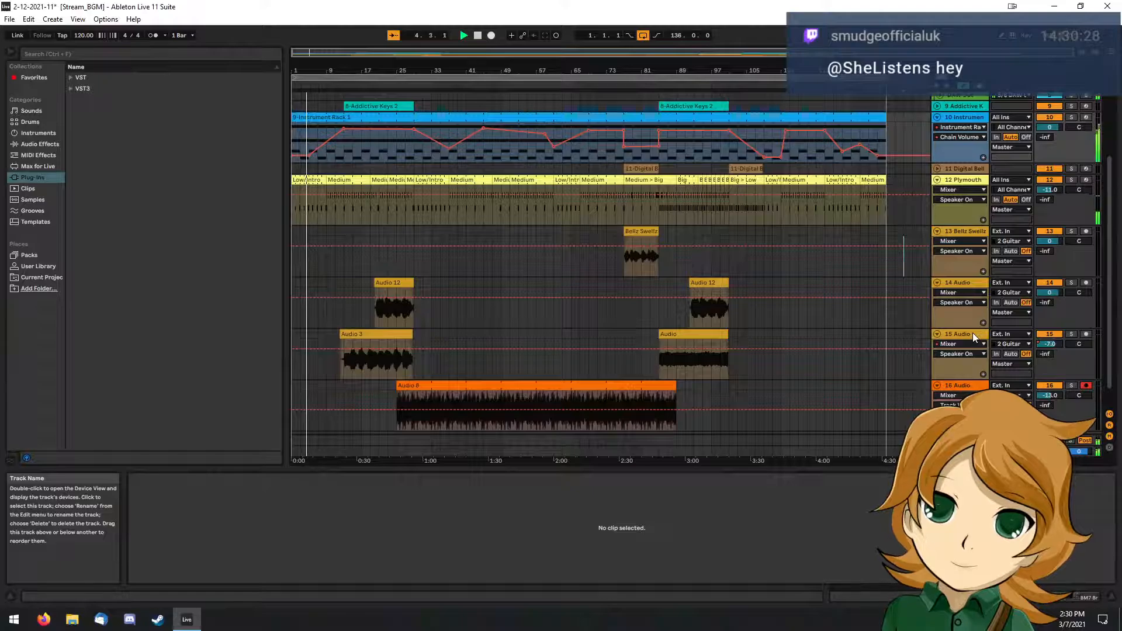
# Copy the Audio 8 clip to bar 101 on the same track and shorten the copy to end at bar 133.
pyautogui.click(422, 384)
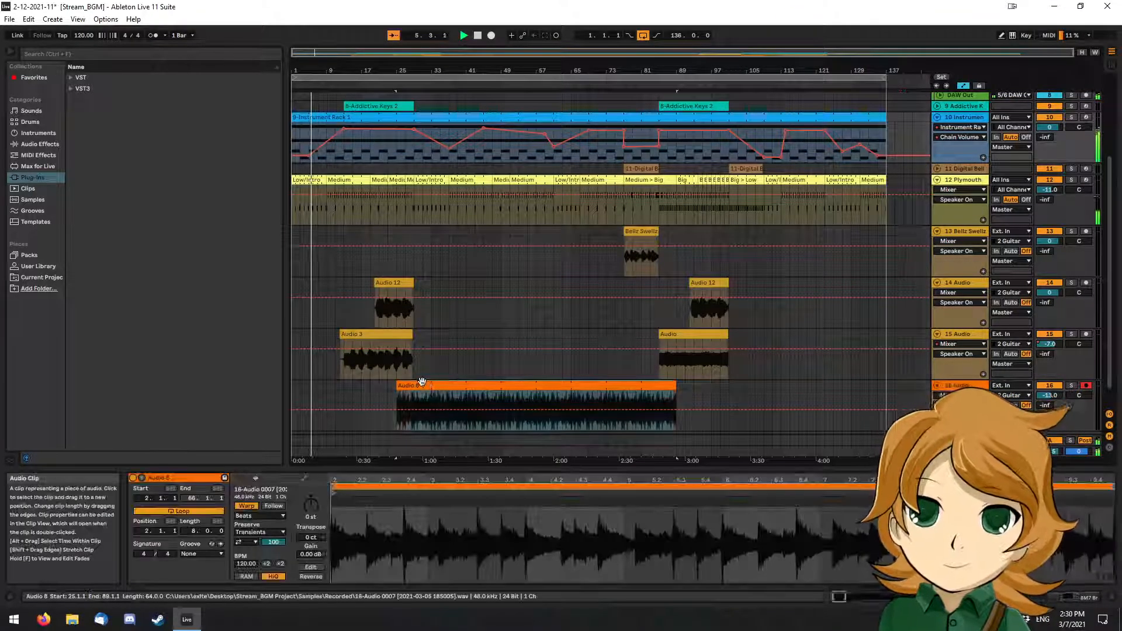
pyautogui.click(732, 384)
pyautogui.hotkey('ctrl', 'v')
pyautogui.hscroll(2, 870, 386)
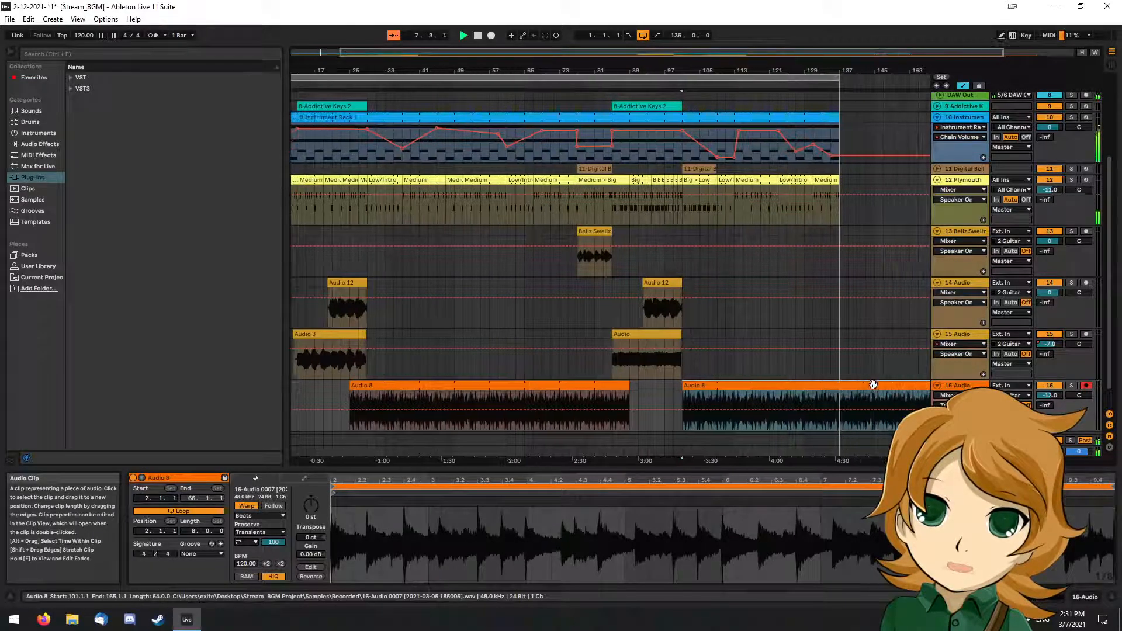
pyautogui.hscroll(3, 871, 386)
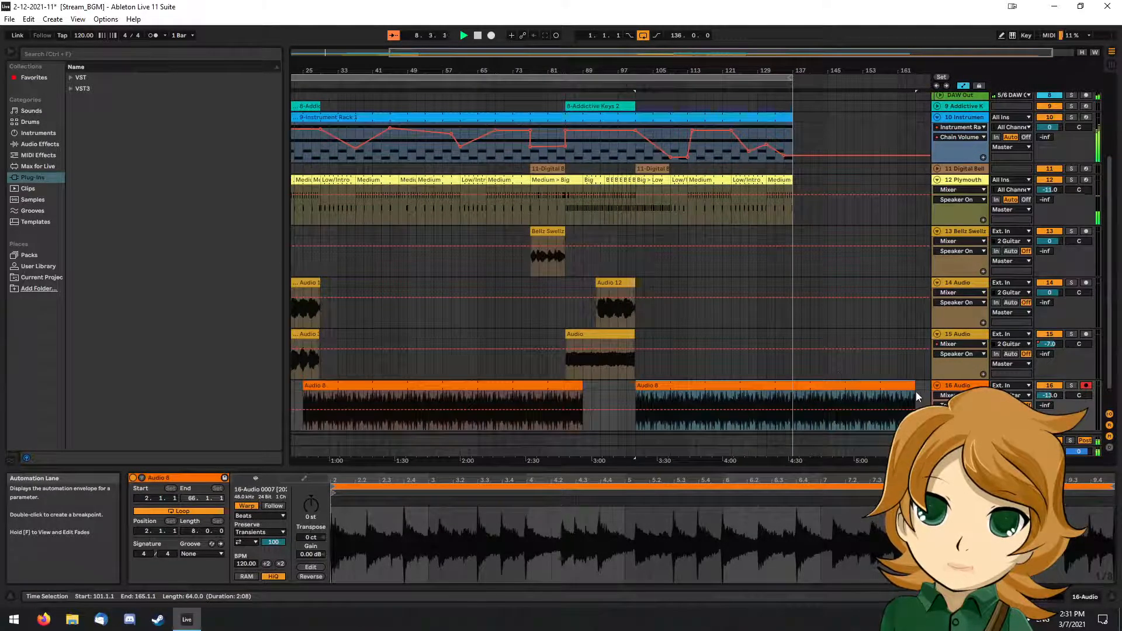
pyautogui.moveTo(915, 391); pyautogui.dragTo(775, 389)
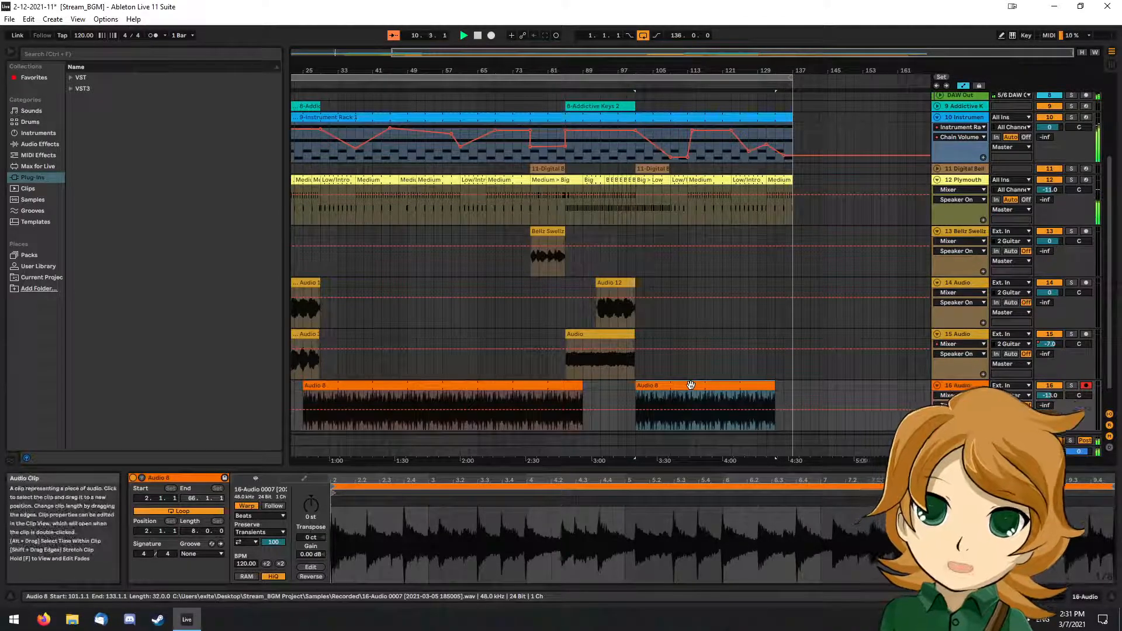
pyautogui.hscroll(-1, 881, 314)
pyautogui.click(882, 315)
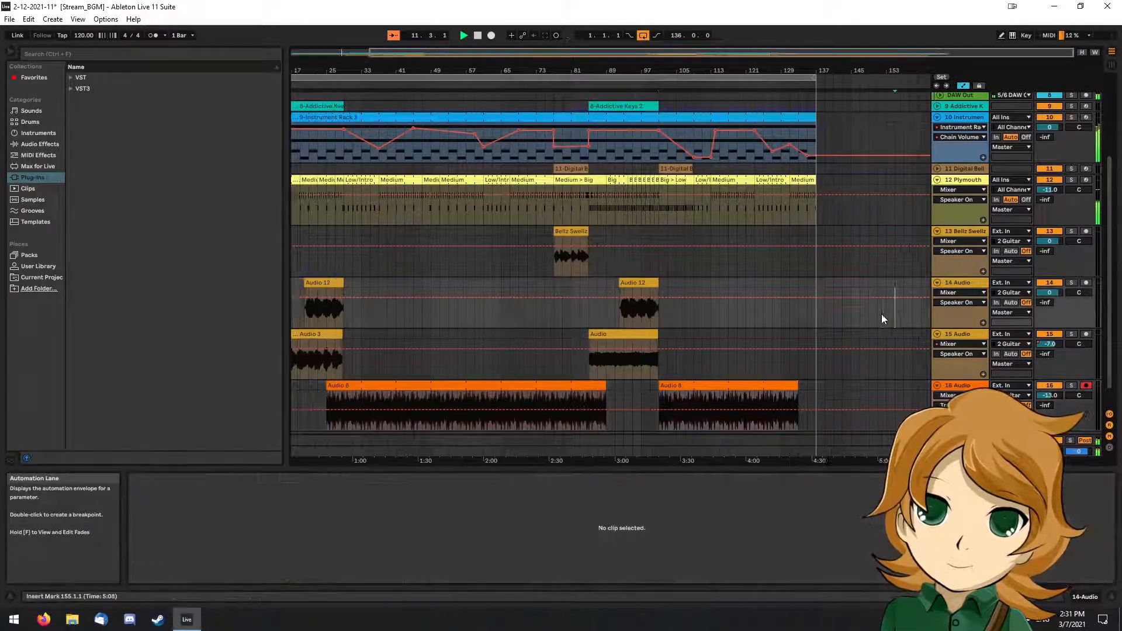
# Try to paste the full-length Audio 8 clip at bar 3, ahead of the first Audio 8 clip.
pyautogui.hscroll(-3, 881, 314)
pyautogui.click(785, 382)
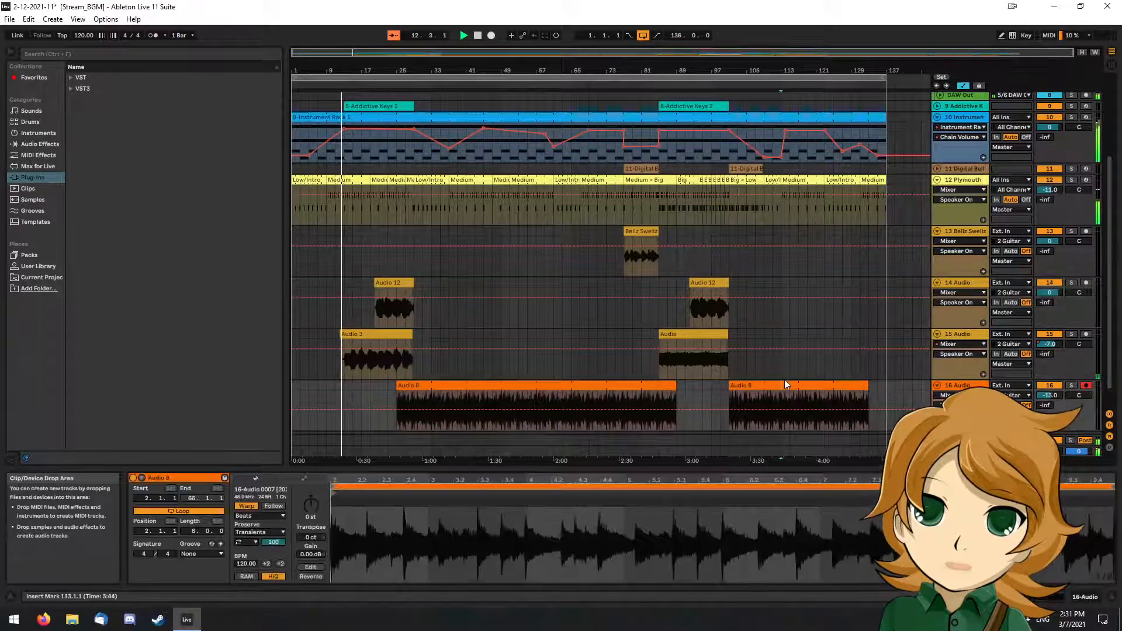
pyautogui.click(304, 386)
pyautogui.hotkey('ctrl', 'v')
pyautogui.hotkey('ctrl', 'z')
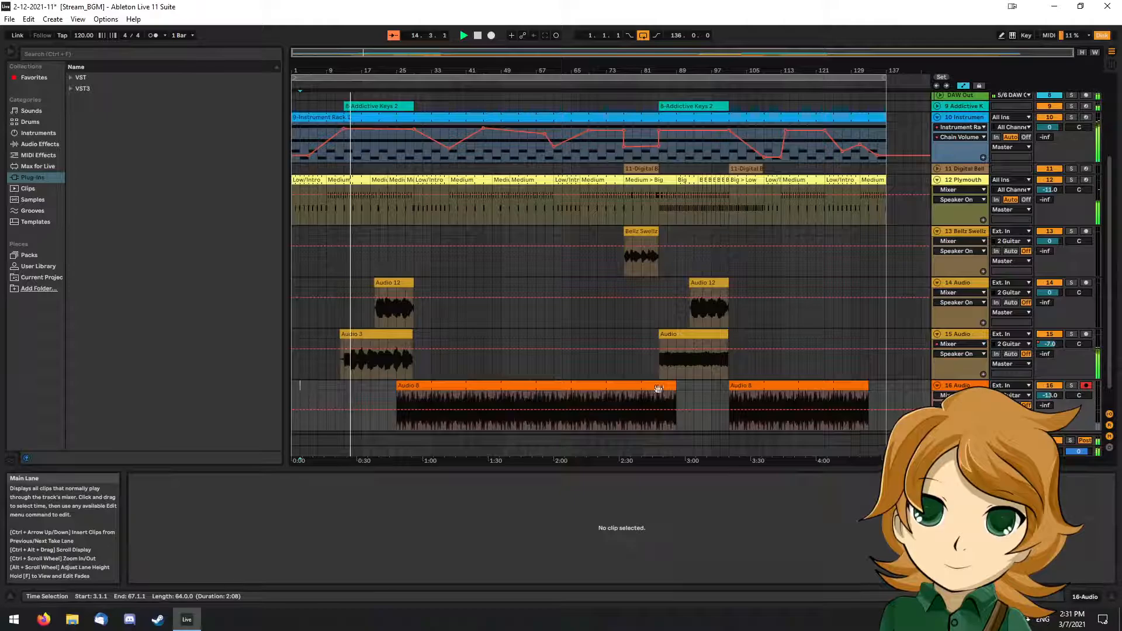
# Paste an 8-bar copy of the last Audio 8 clip at bar 3, extend it to bar 19, and keep the source clip ending at bar 133.
pyautogui.hotkey('ctrl', 'z')
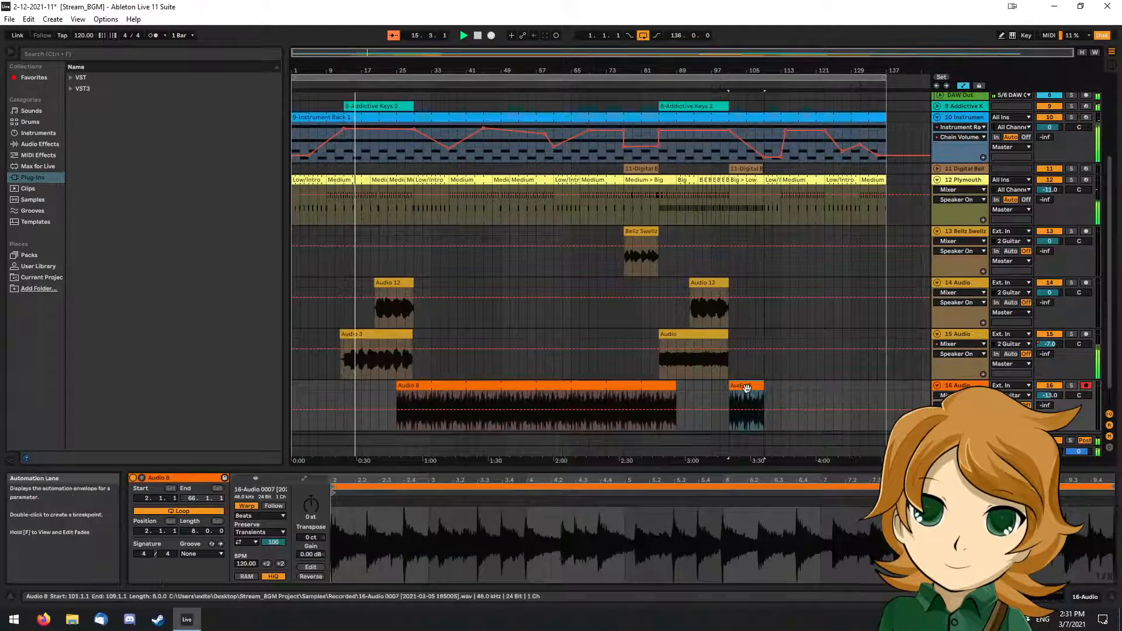
pyautogui.moveTo(779, 385); pyautogui.dragTo(883, 384)
pyautogui.click(303, 384)
pyautogui.hotkey('ctrl', 'v')
pyautogui.moveTo(330, 383); pyautogui.dragTo(370, 396)
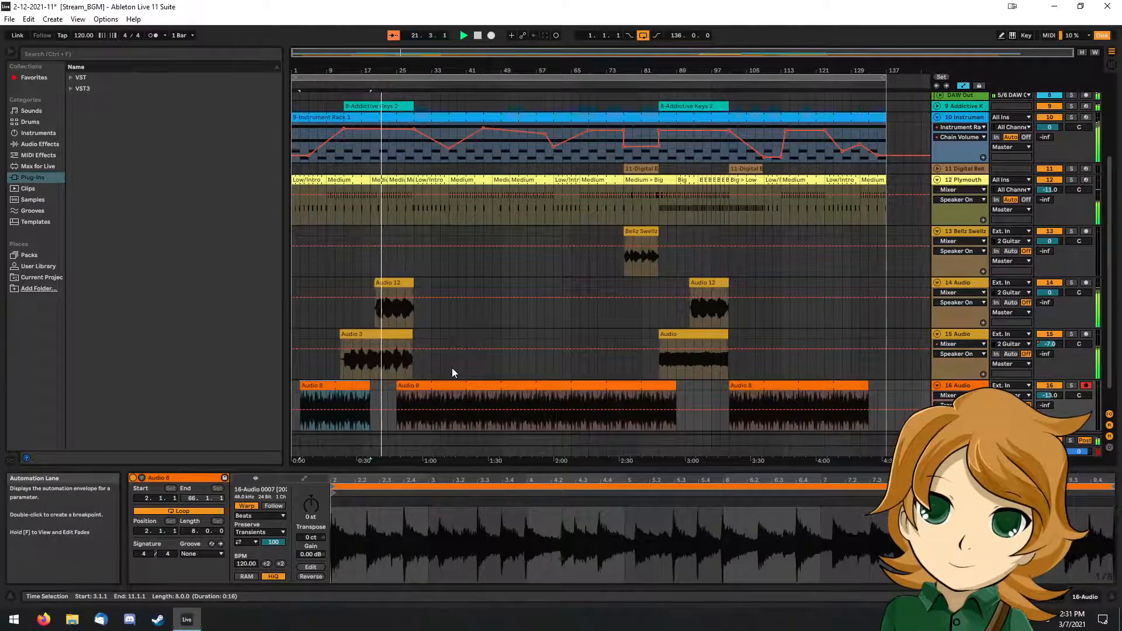
pyautogui.click(548, 318)
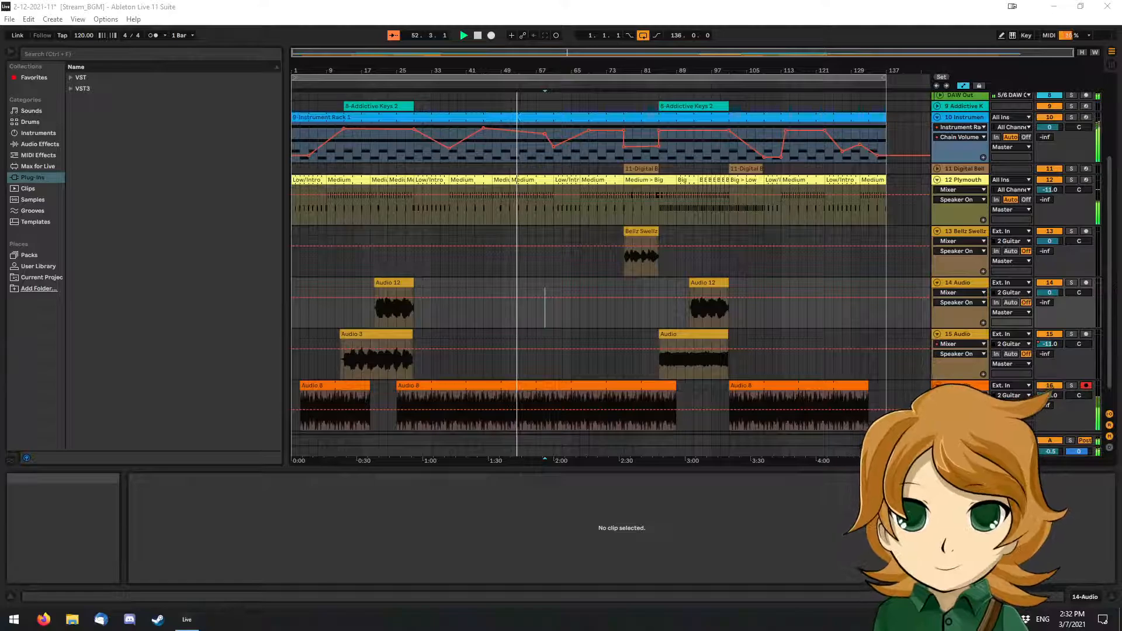
# Disarm recording on audio track 16.
pyautogui.click(1086, 386)
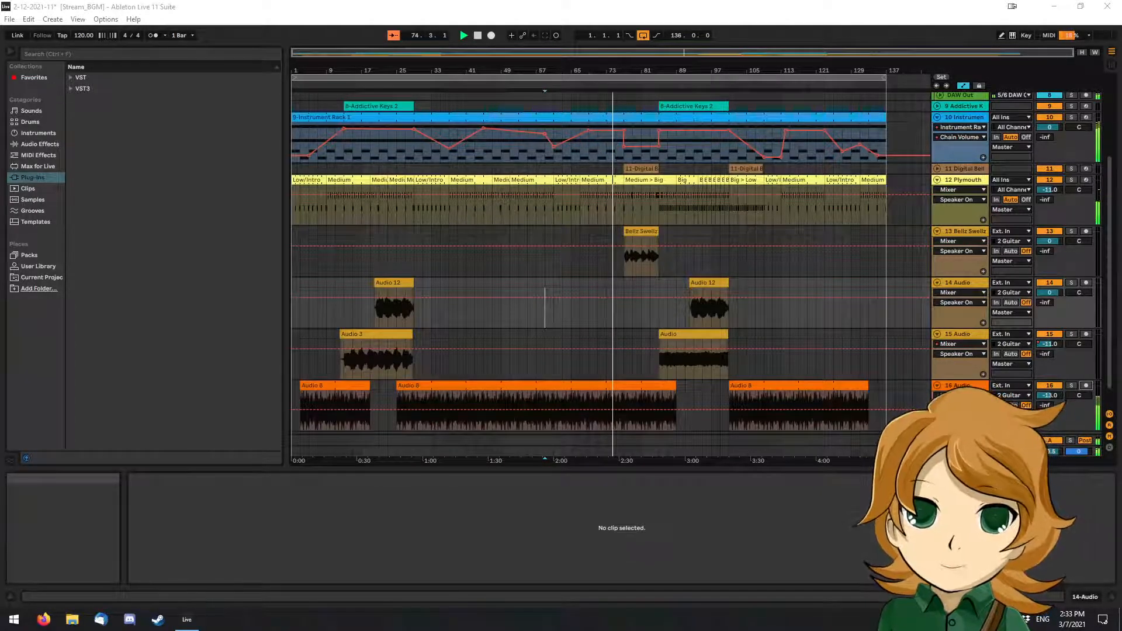
pyautogui.hotkey('alt', 'Tab')
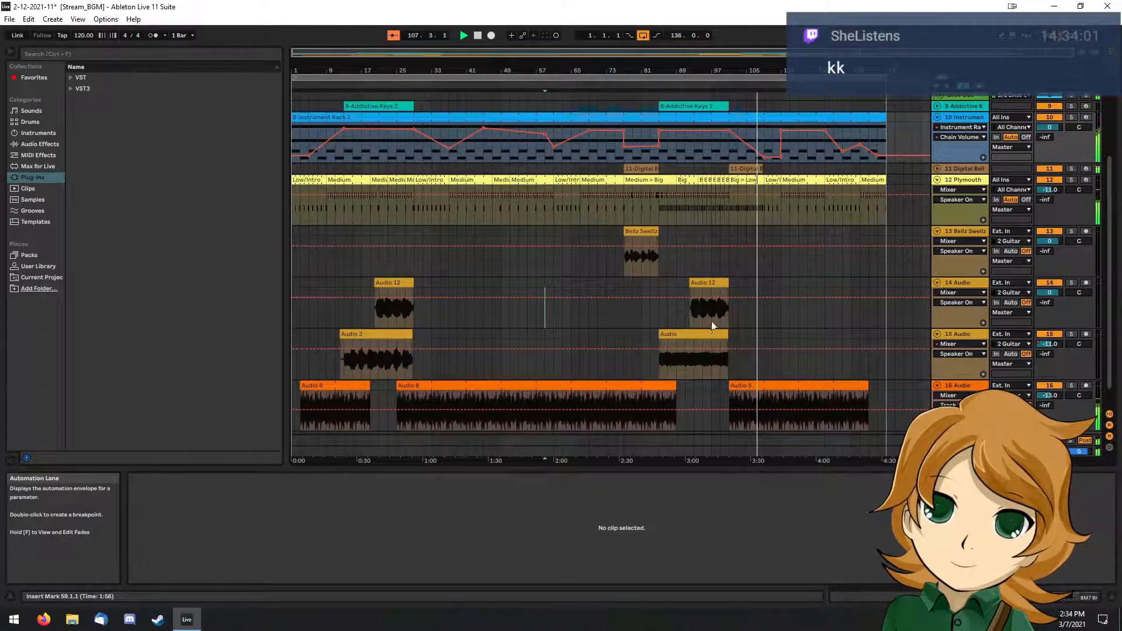
# Place a copy of track 15's Audio clip from bar 85 on the same track, starting at bar 45.
pyautogui.click(684, 335)
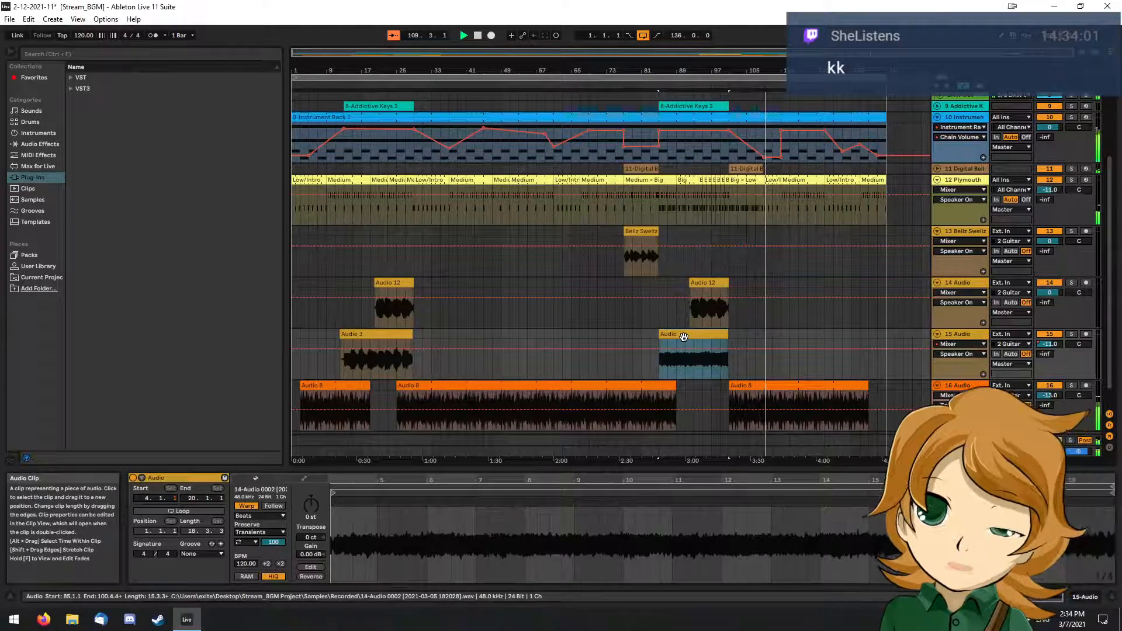
pyautogui.click(502, 335)
pyautogui.hotkey('ctrl', 'v')
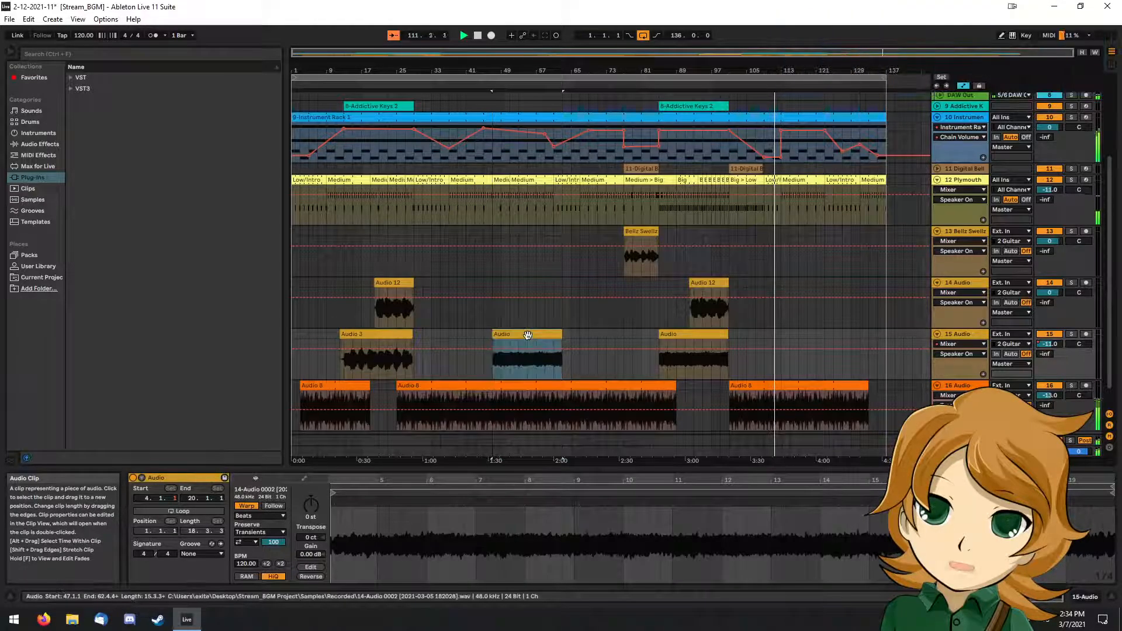
pyautogui.moveTo(528, 338)
pyautogui.mouseDown()
pyautogui.moveTo(493, 338)
pyautogui.moveTo(518, 332)
pyautogui.mouseUp()
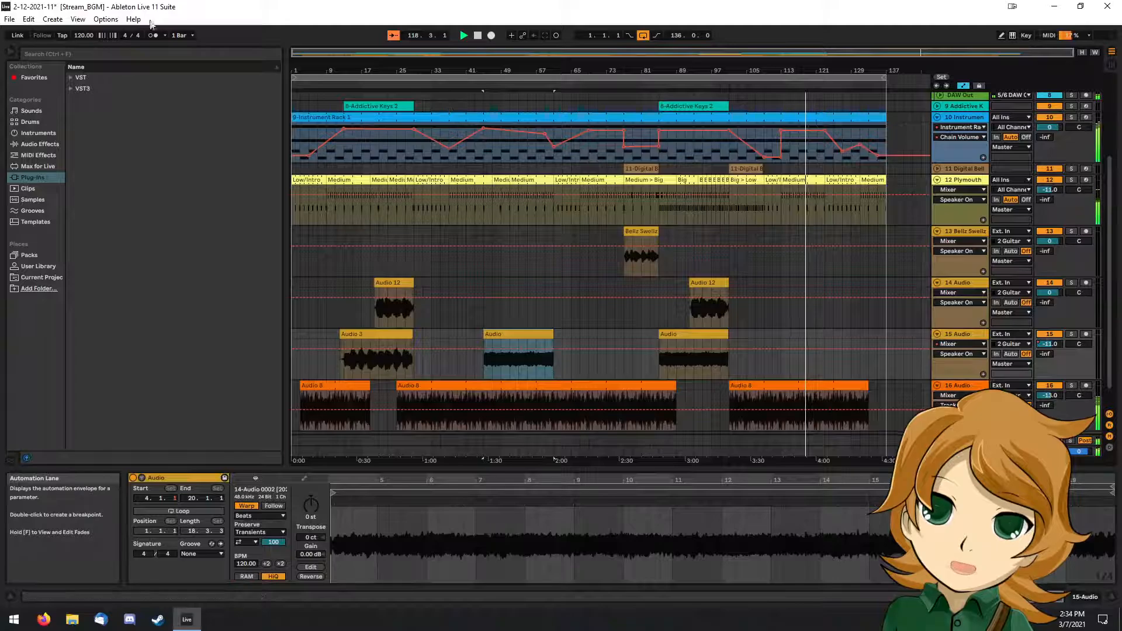
# Try placing a copy of the Audio 3 clip at bar 113 on track 15, and delete it.
pyautogui.click(370, 356)
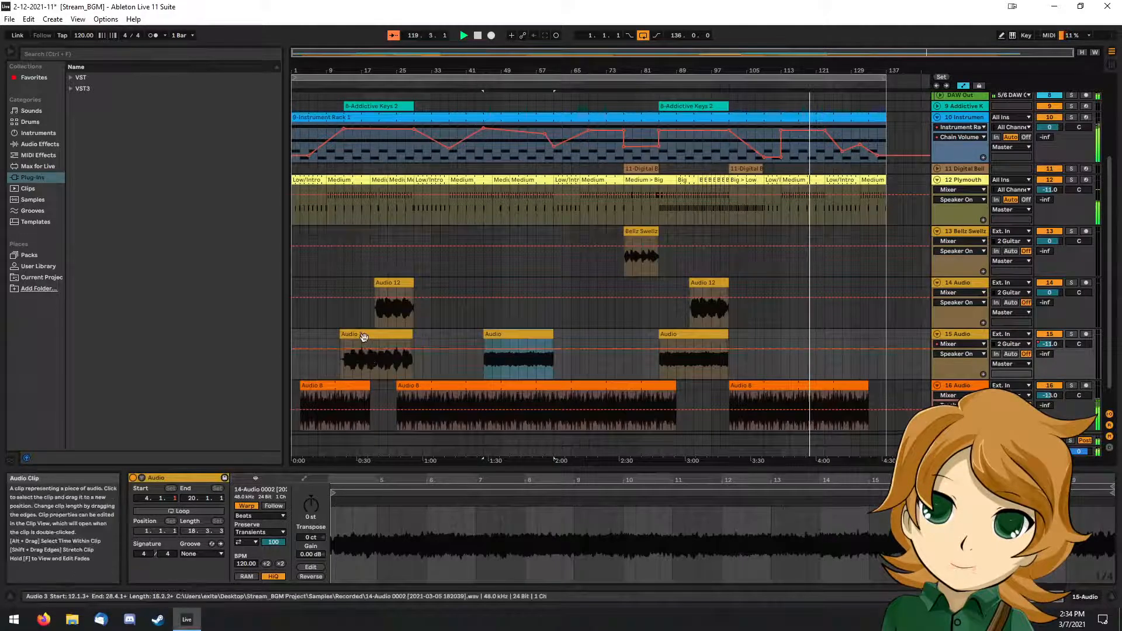
pyautogui.click(780, 338)
pyautogui.hotkey('ctrl', 'v')
pyautogui.moveTo(798, 337)
pyautogui.mouseDown()
pyautogui.moveTo(788, 339)
pyautogui.moveTo(799, 338)
pyautogui.mouseUp()
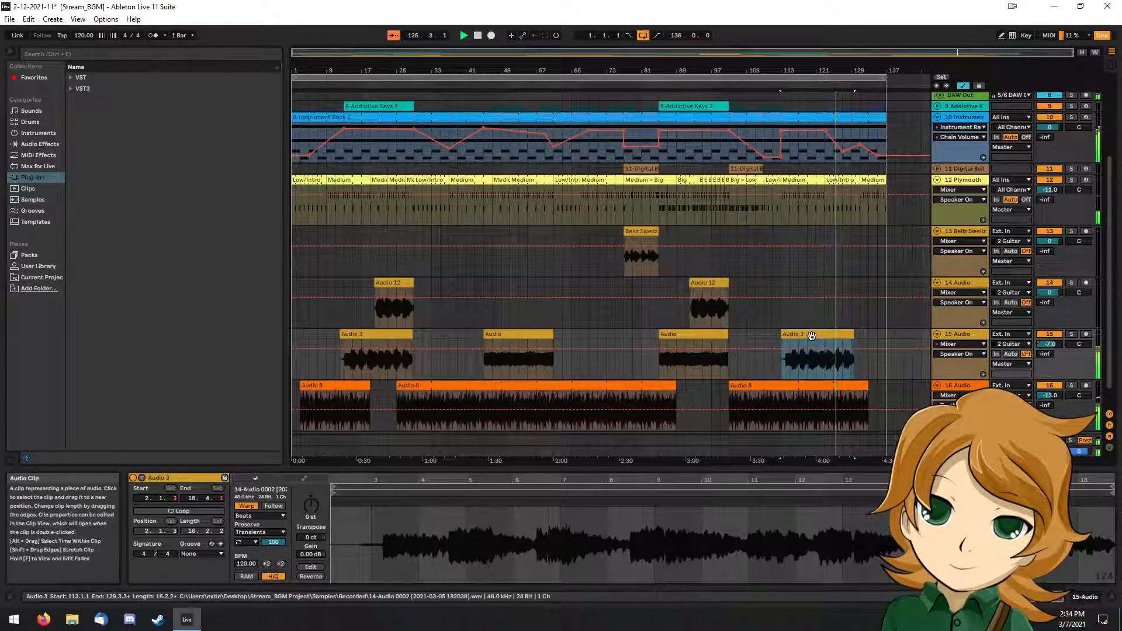
pyautogui.press('Delete')
# Try a copy of track 15's Audio clip at bar 115, and delete both that copy and the one at bar 45.
pyautogui.click(688, 335)
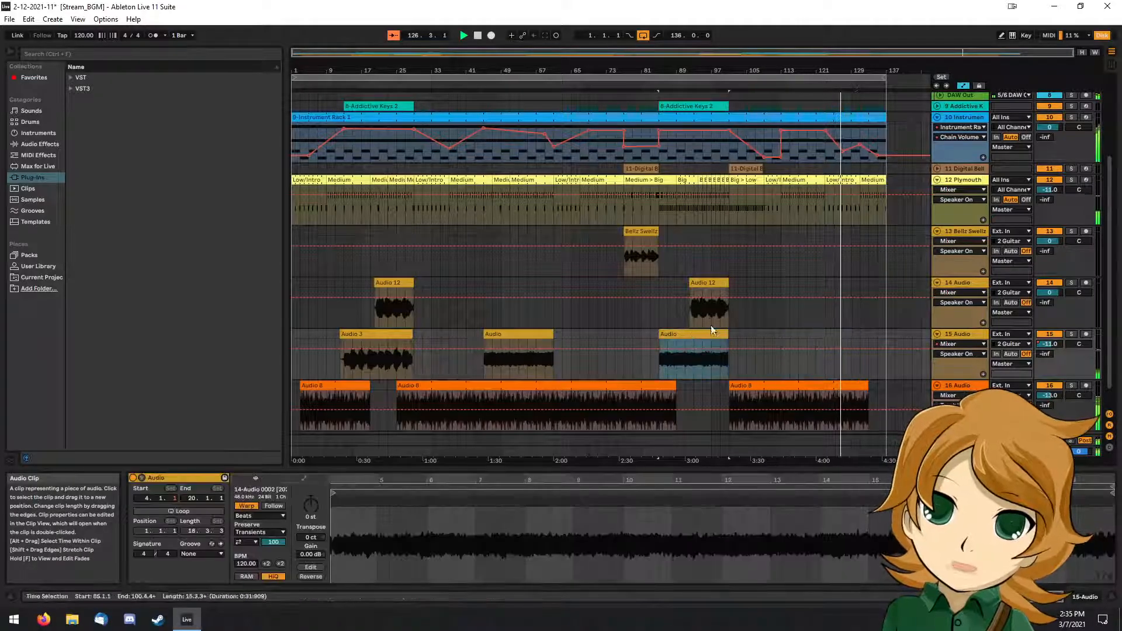
pyautogui.click(799, 335)
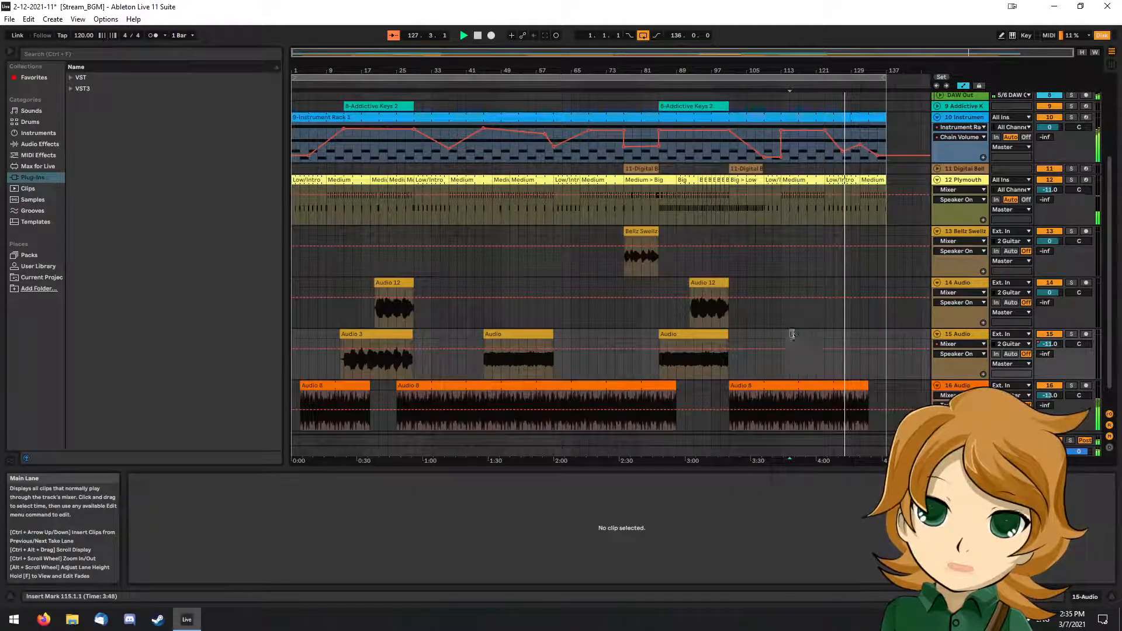
pyautogui.hotkey('ctrl', 'v')
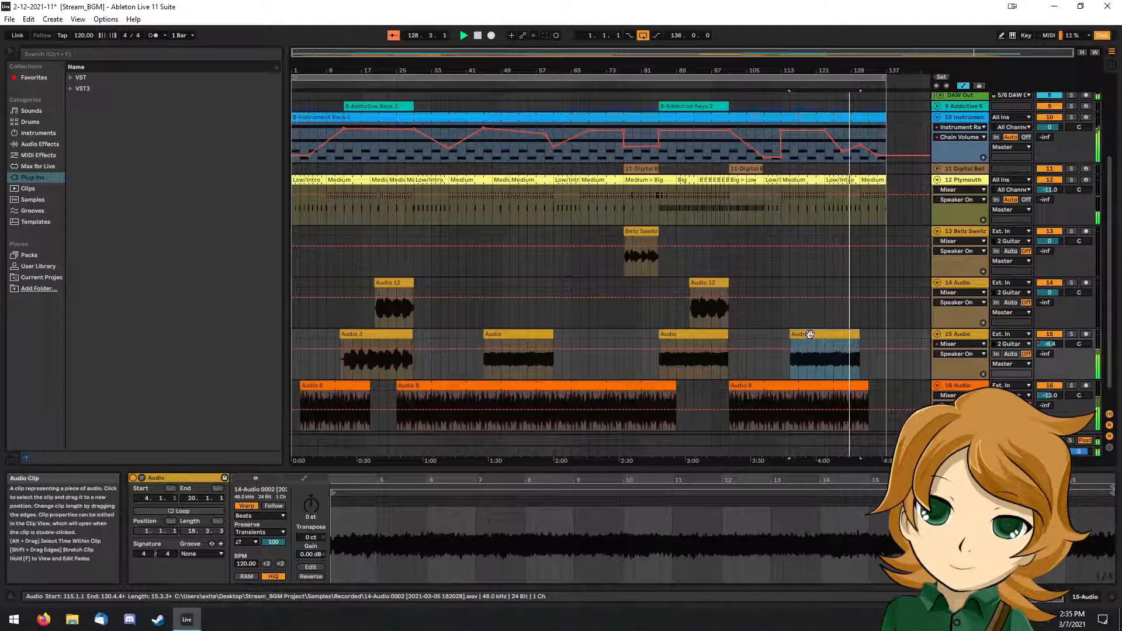
pyautogui.press('Delete')
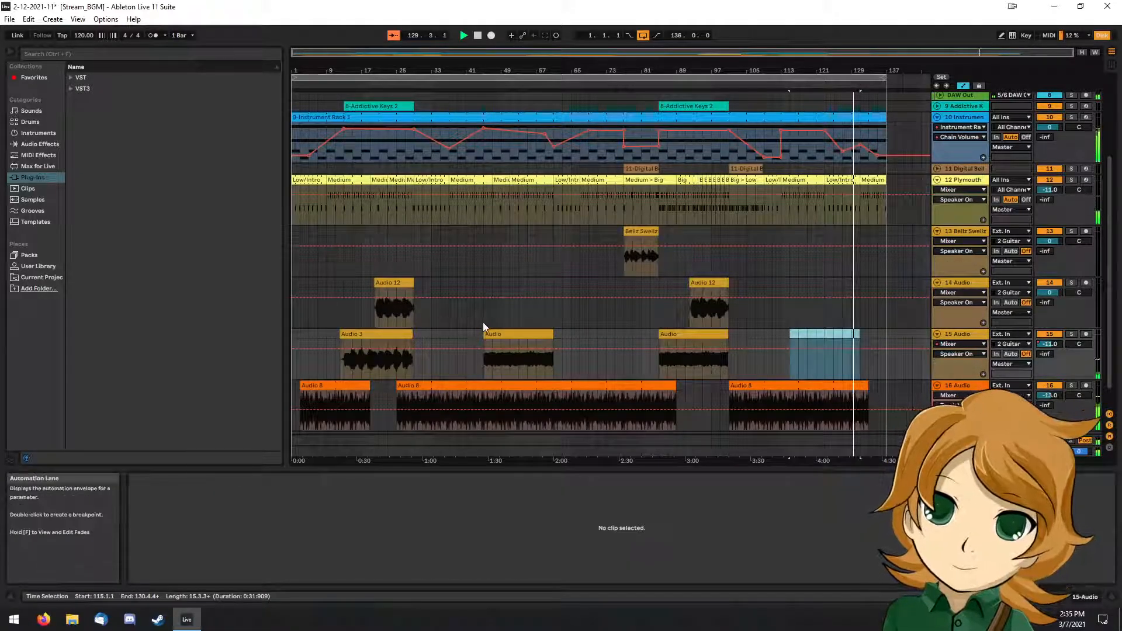
pyautogui.click(496, 334)
pyautogui.press('Delete')
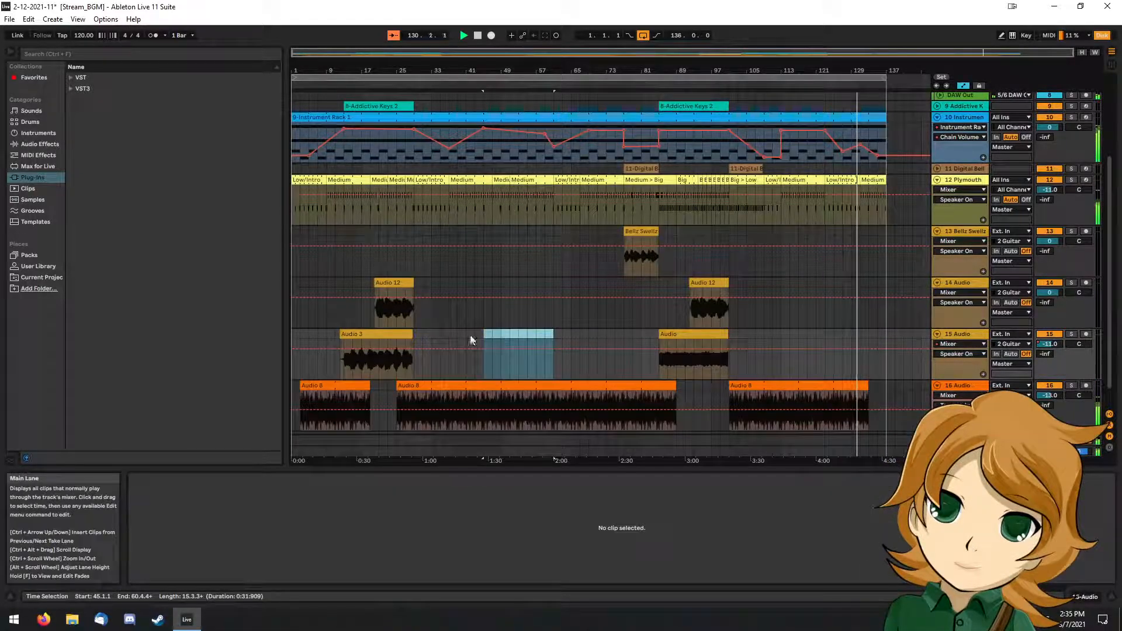
pyautogui.click(363, 331)
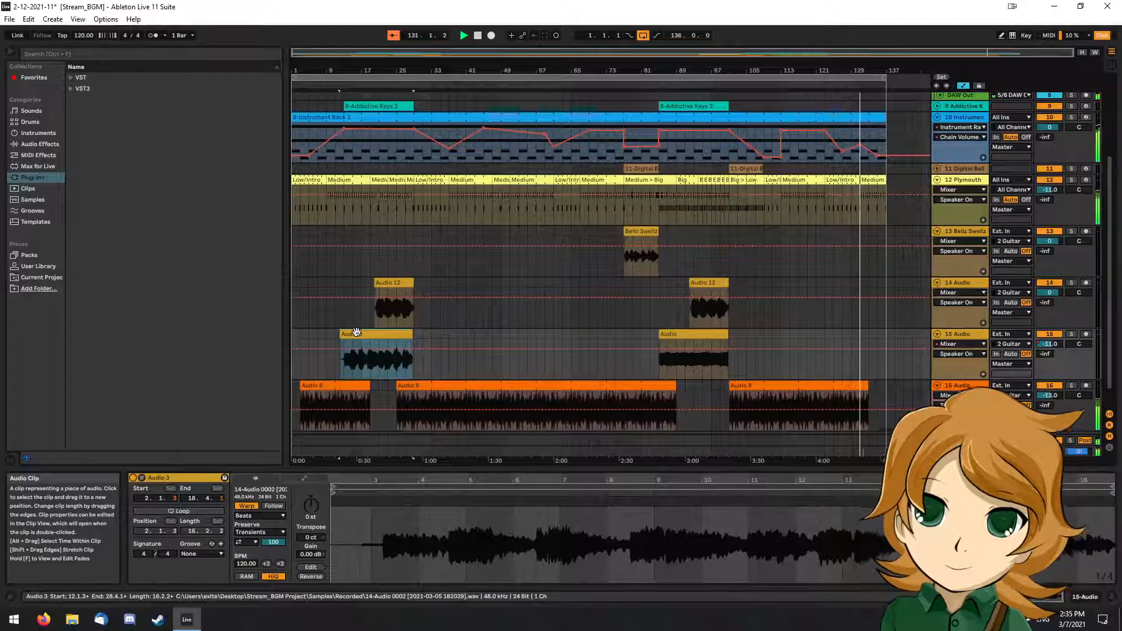
pyautogui.click(501, 335)
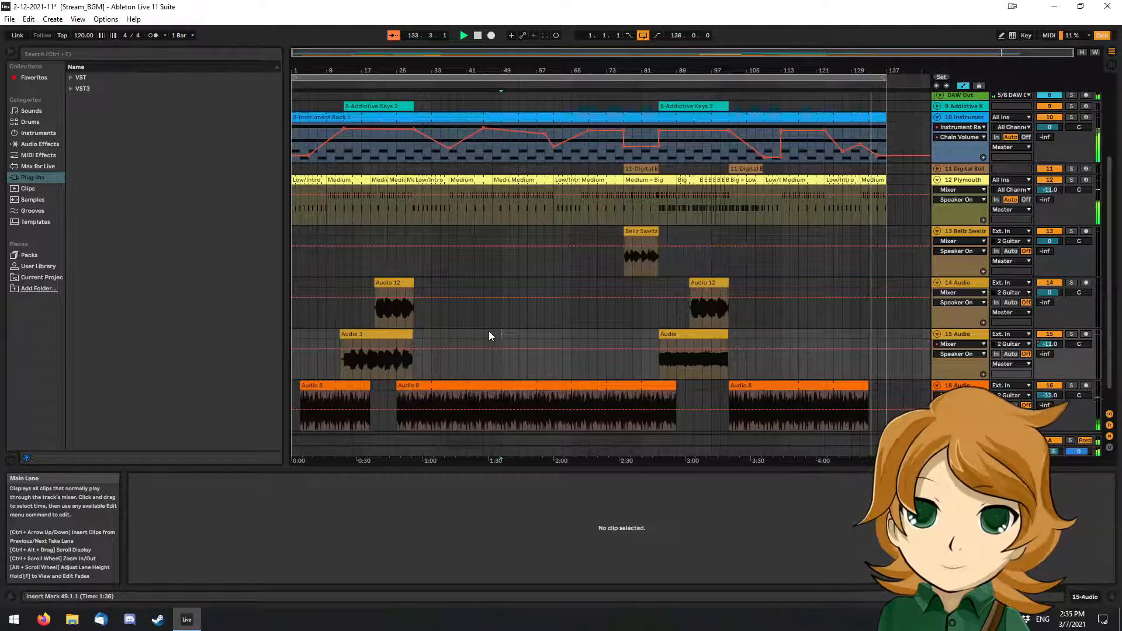
# Extend the last Audio 8 clip on track 16 by one beat so it ends at 133.2.1.
pyautogui.click(869, 390)
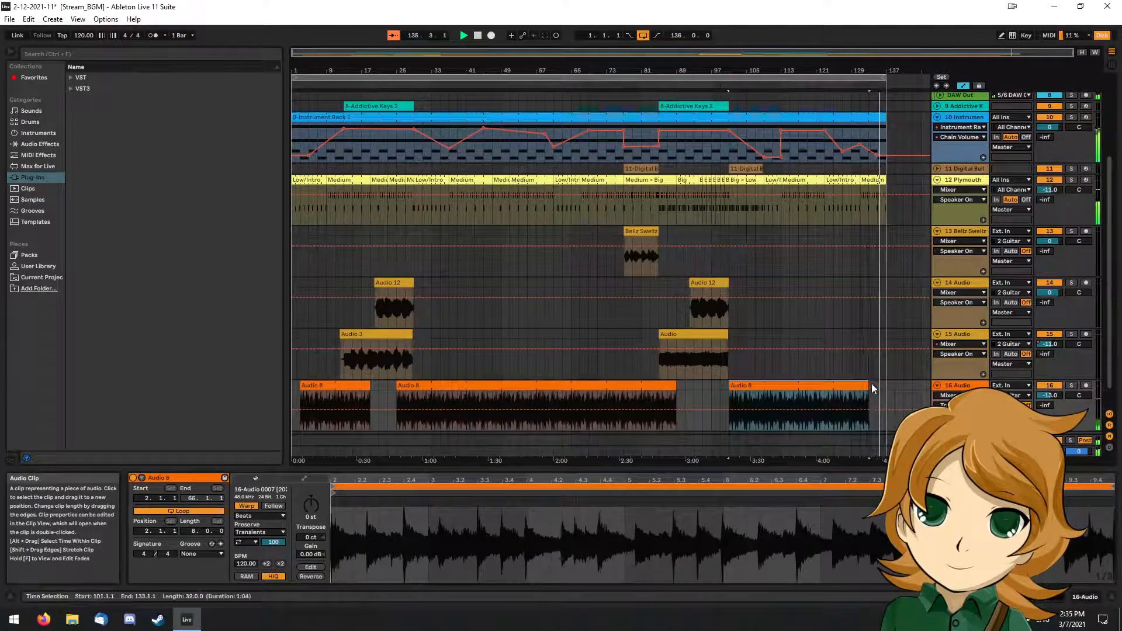
pyautogui.scroll(10, 879, 388)
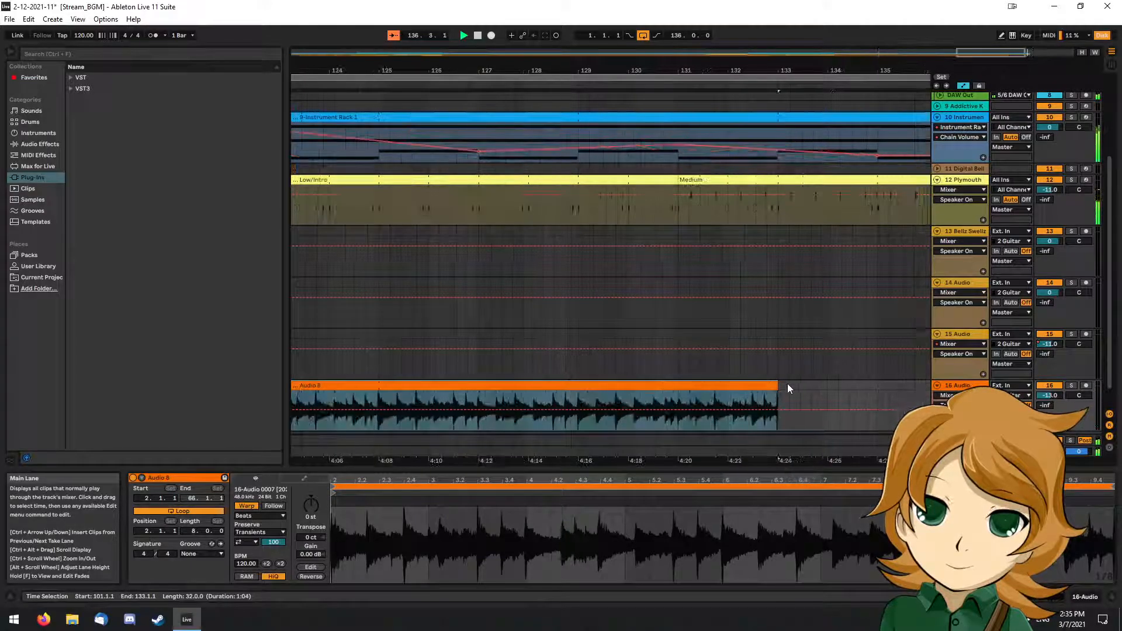
pyautogui.scroll(4, 795, 386)
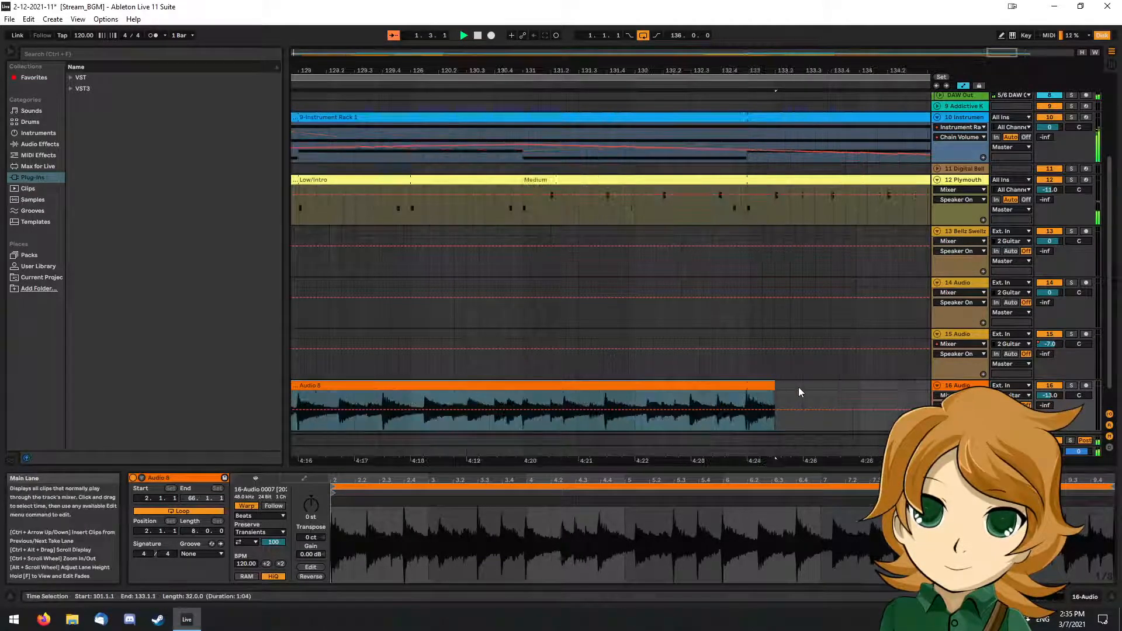
pyautogui.scroll(4, 799, 387)
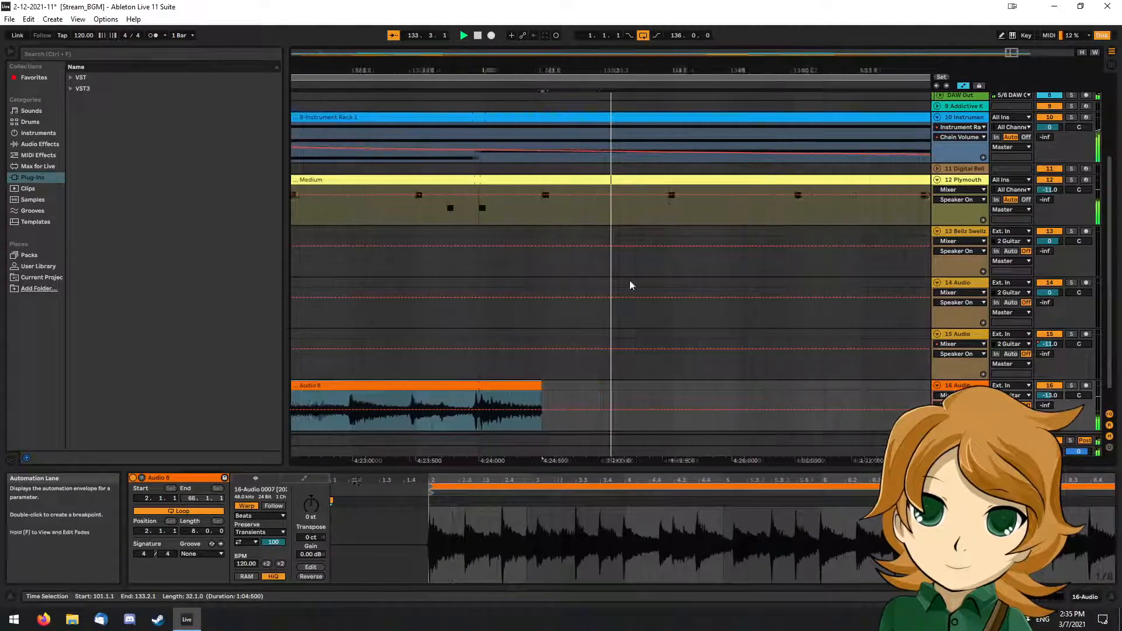
# Extend the middle Audio 8 clip on track 16 by one beat so it ends at 89.2.1.
pyautogui.scroll(-5, 643, 282)
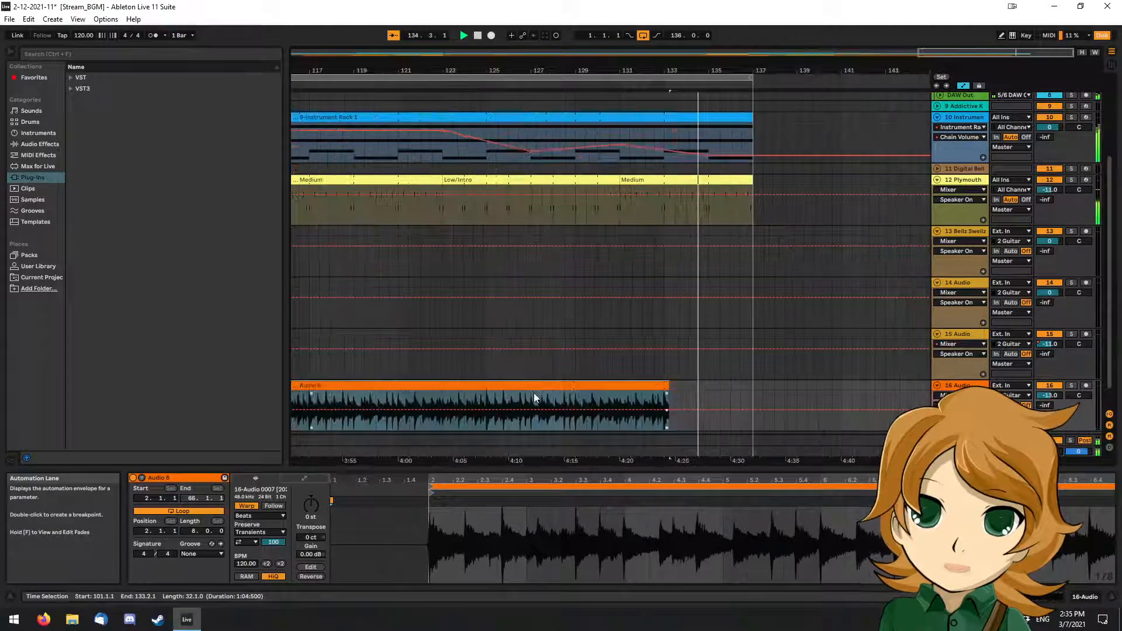
pyautogui.press('w')
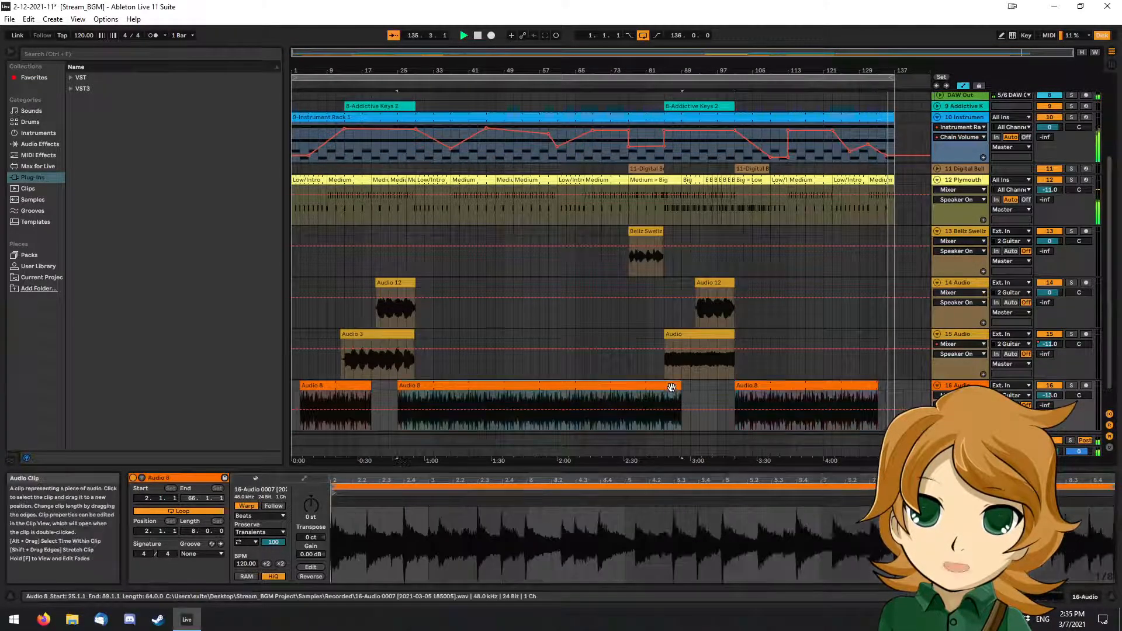
pyautogui.scroll(6, 686, 393)
pyautogui.moveTo(630, 392)
pyautogui.mouseDown()
pyautogui.moveTo(679, 392)
pyautogui.moveTo(643, 391)
pyautogui.mouseUp()
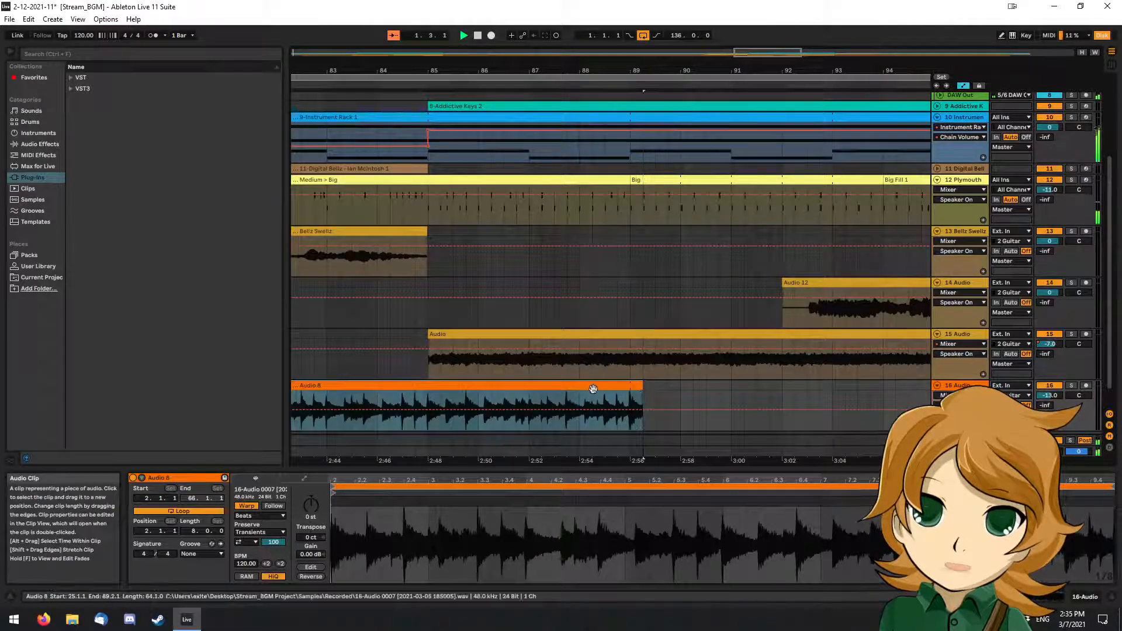
# Extend the end of the first Audio 8 clip on track 16 by one beat and stop playback.
pyautogui.scroll(-6, 594, 388)
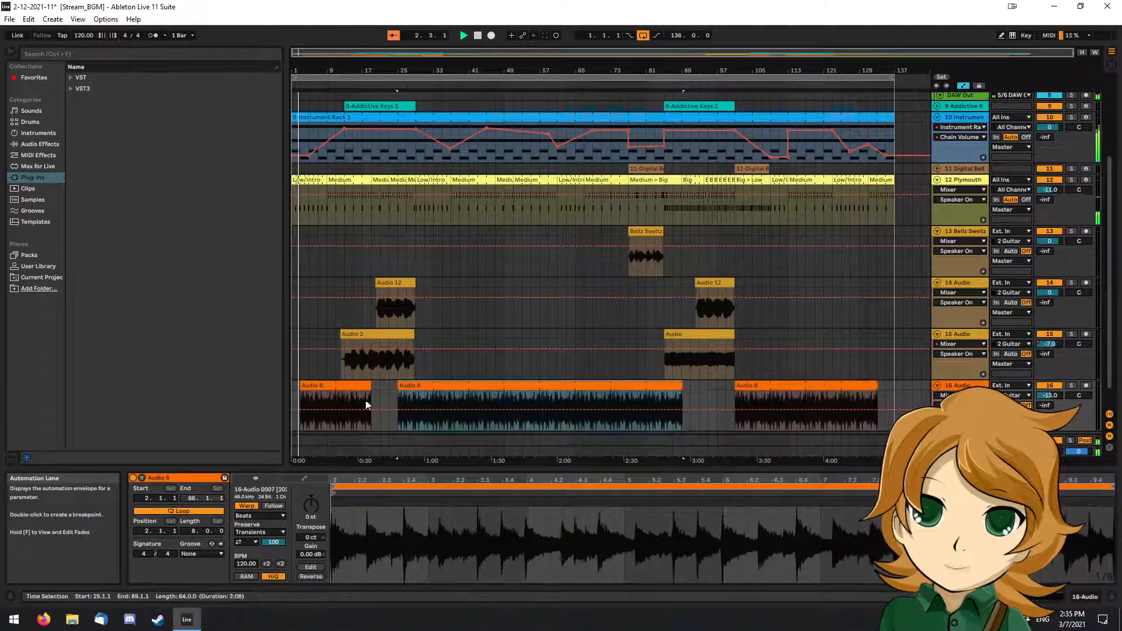
pyautogui.scroll(6, 370, 404)
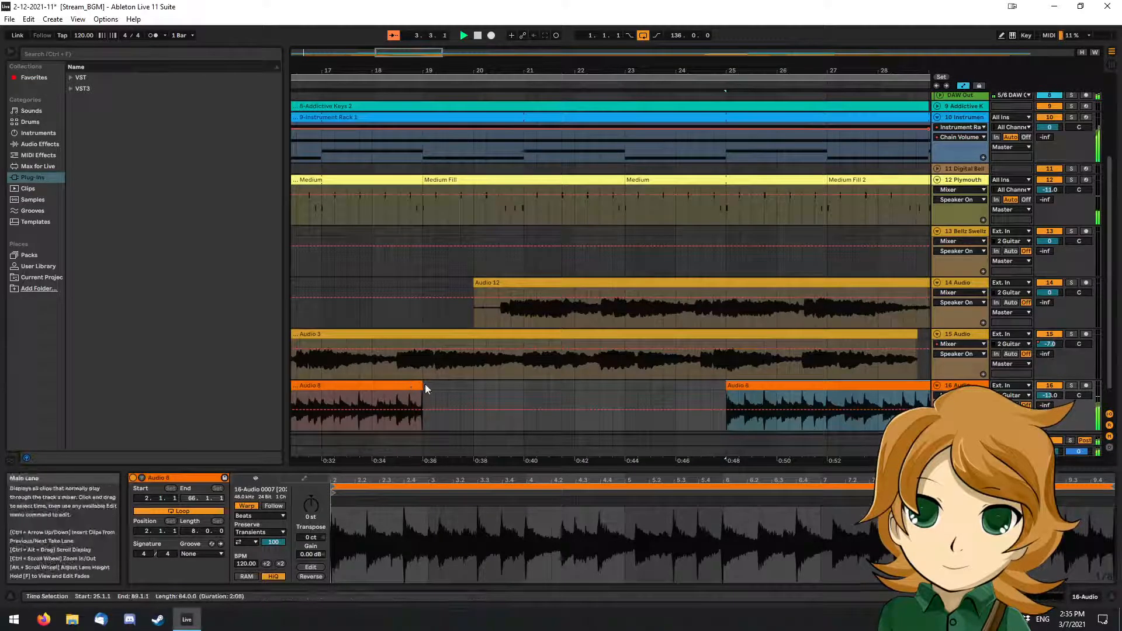
pyautogui.scroll(-4, 480, 409)
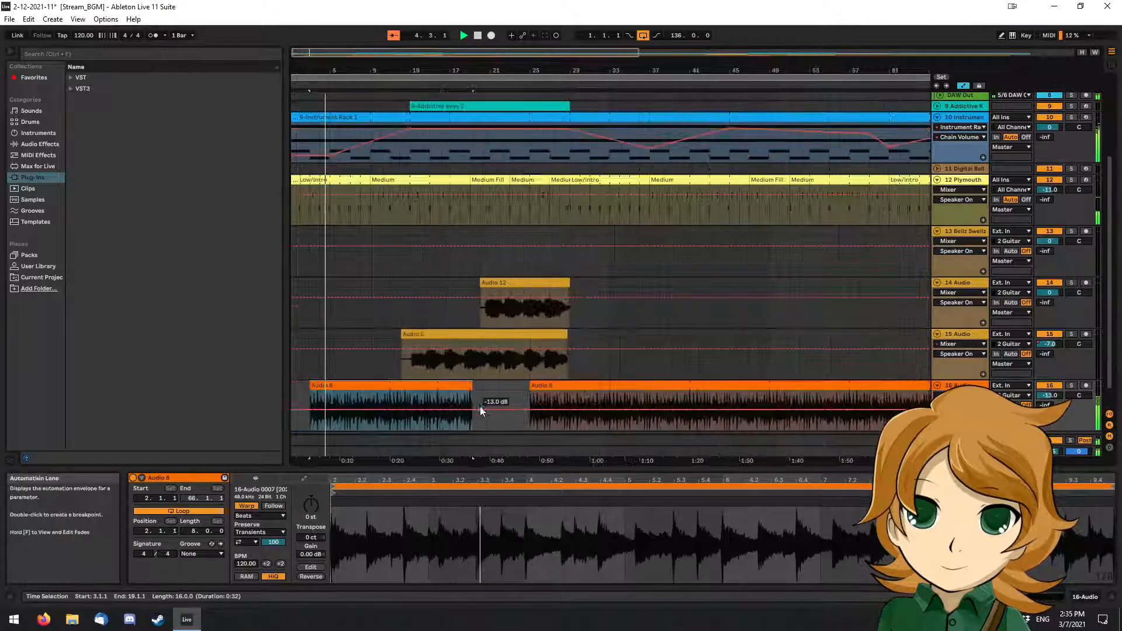
pyautogui.scroll(-2, 480, 409)
pyautogui.click(558, 342)
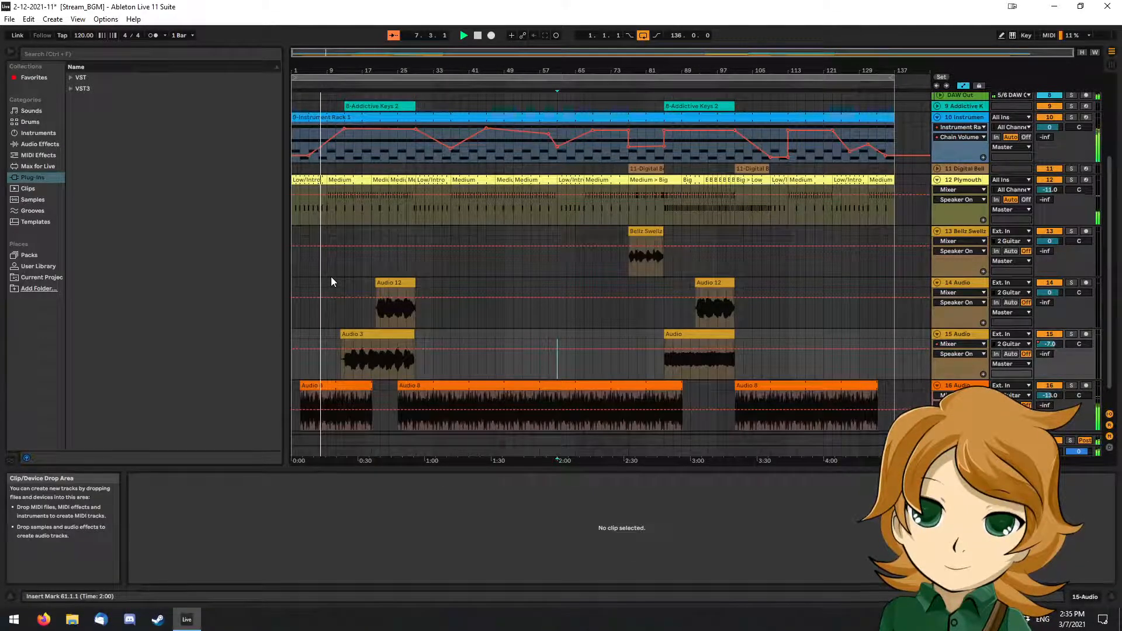
pyautogui.click(549, 318)
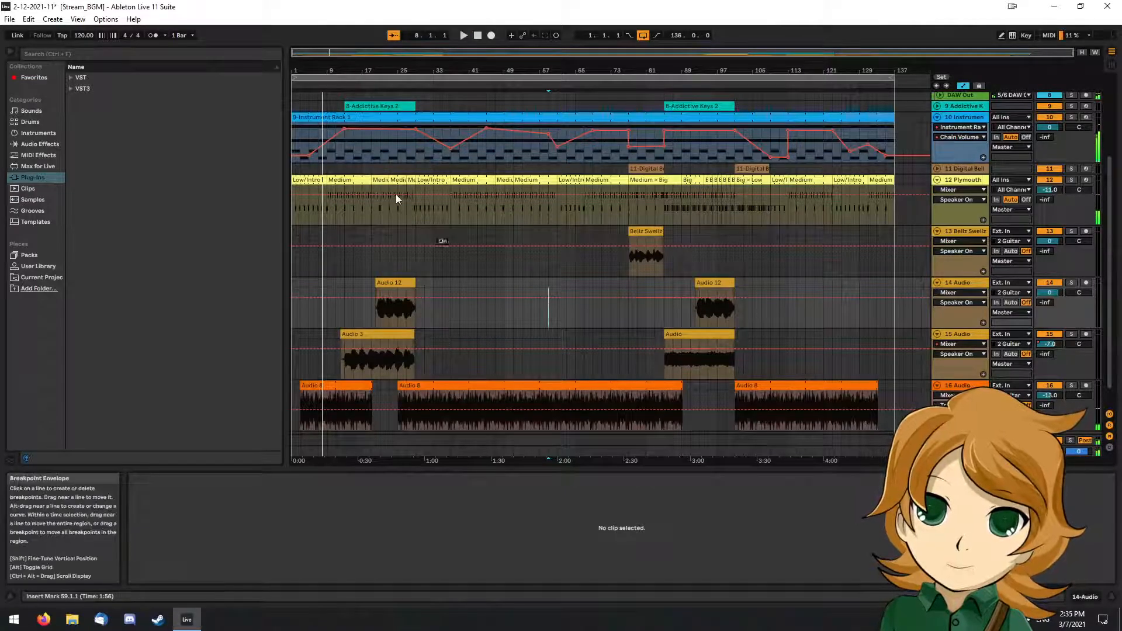
# Move the first Audio 8 clip on track 16 to start at bar 5 and play the arrangement from the beginning.
pyautogui.click(434, 393)
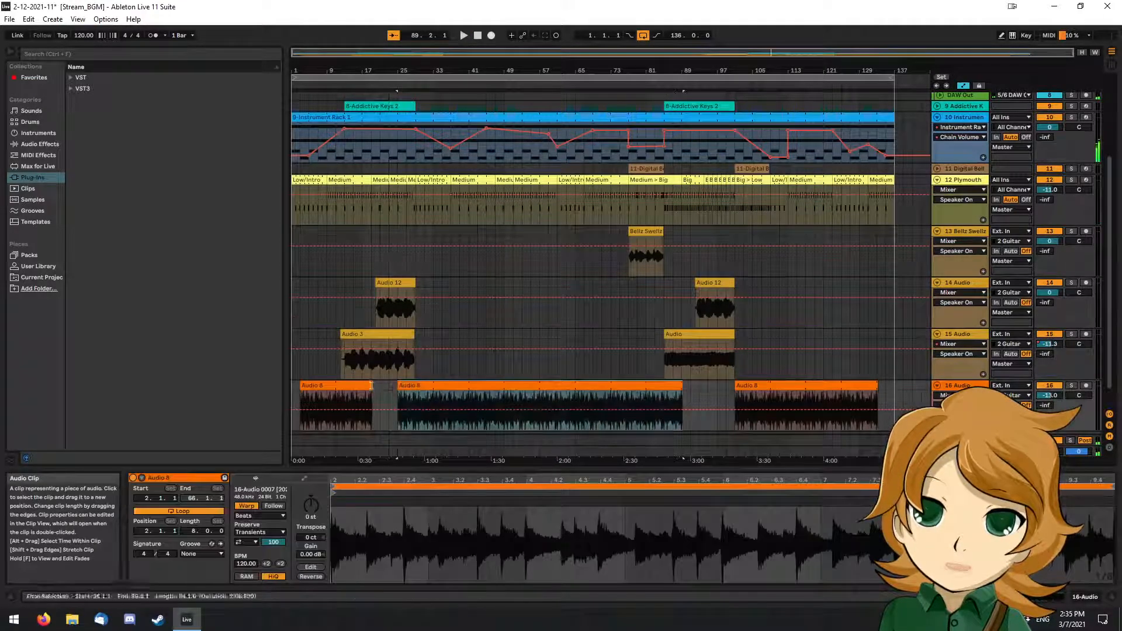
pyautogui.moveTo(343, 386); pyautogui.dragTo(355, 390)
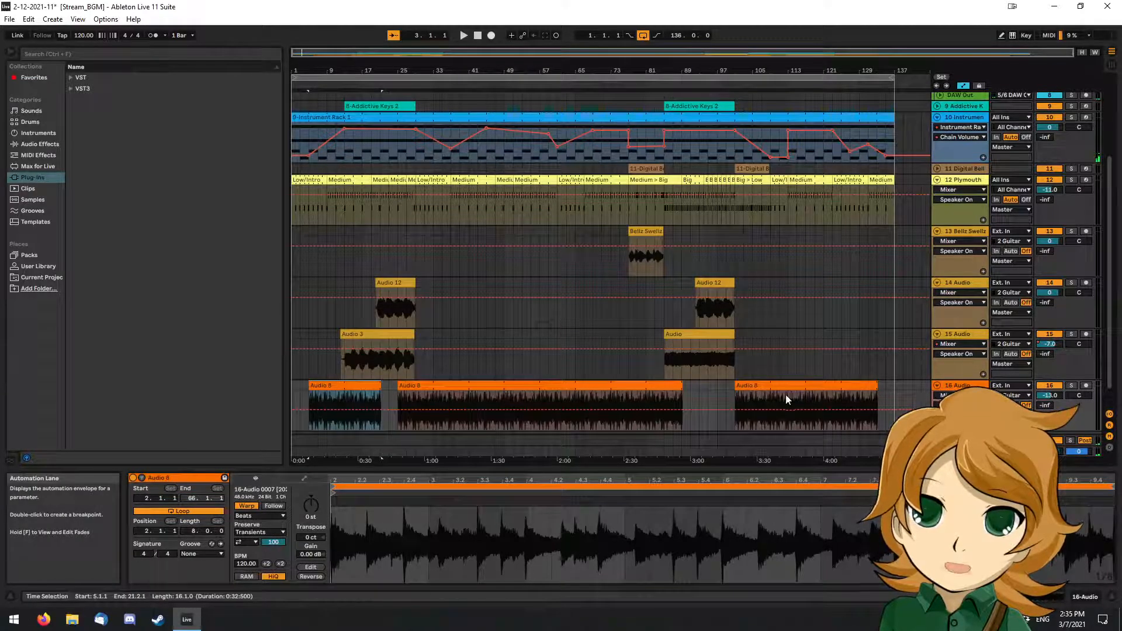
pyautogui.click(765, 386)
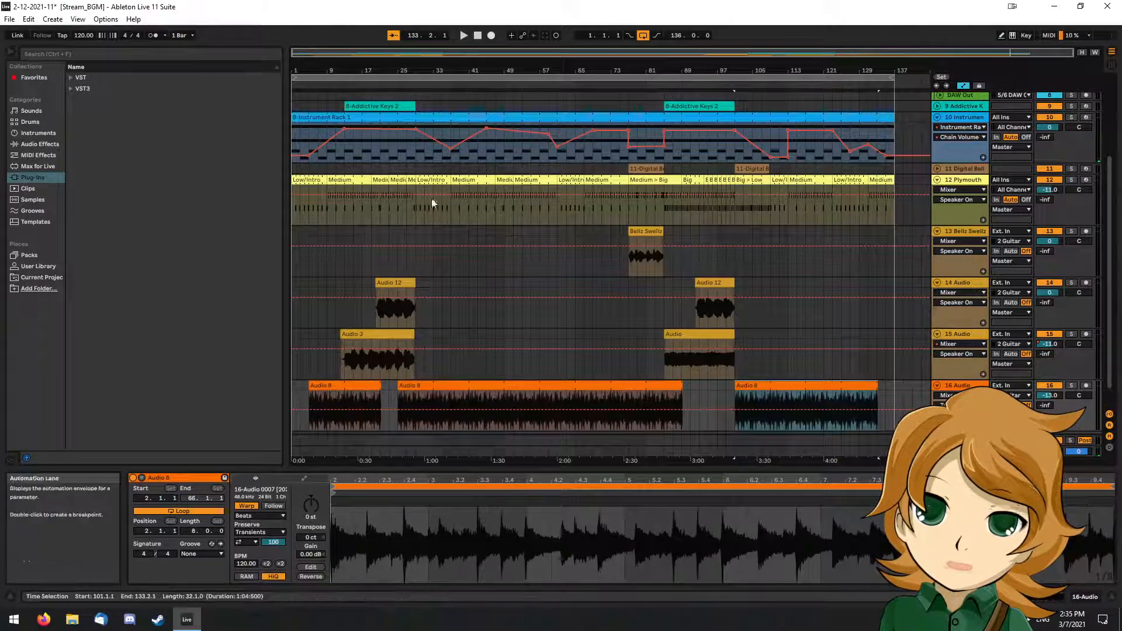
pyautogui.click(291, 86)
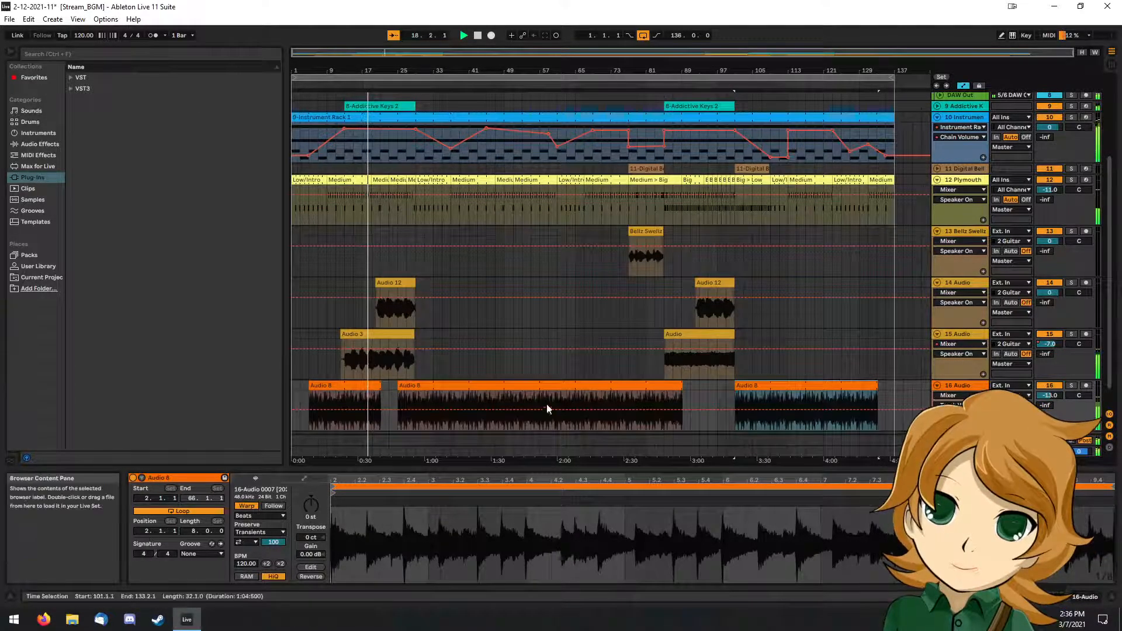
# Paste a copy of the Audio 3 clip on track 15 at bar 41 and move it to start at about bar 37.
pyautogui.click(398, 334)
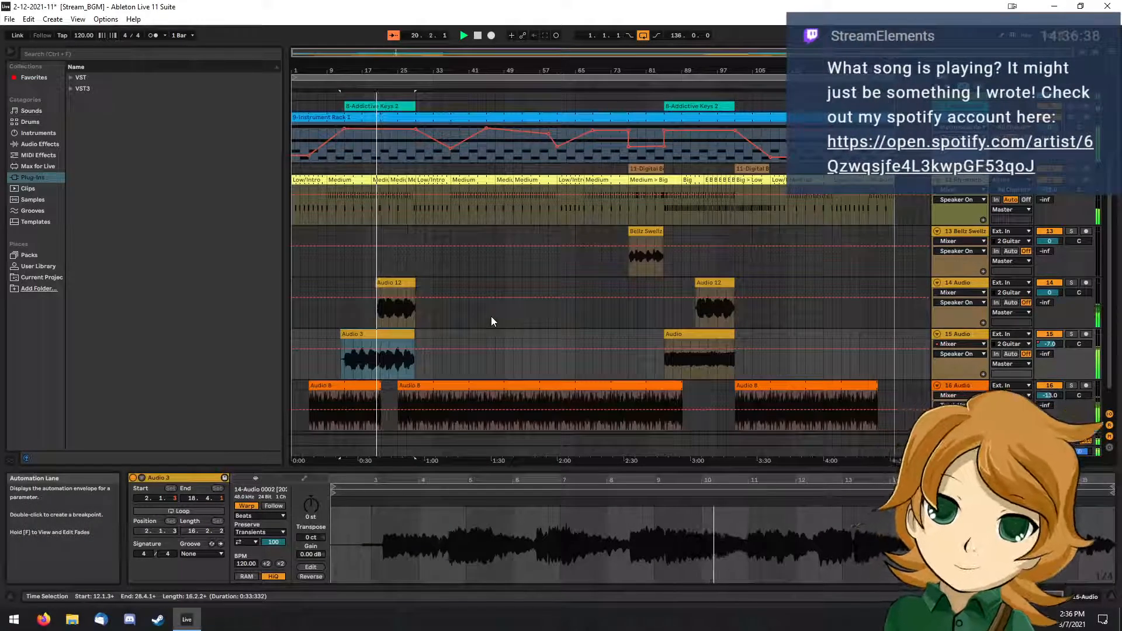
pyautogui.click(470, 332)
pyautogui.hotkey('ctrl', 'v')
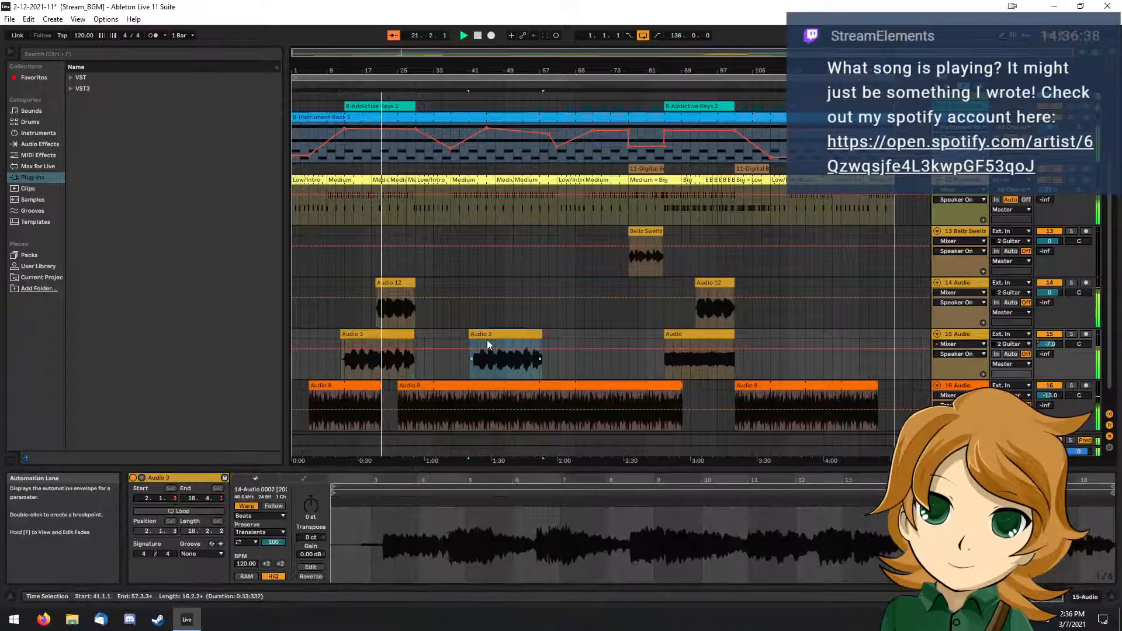
pyautogui.moveTo(488, 340); pyautogui.dragTo(478, 342)
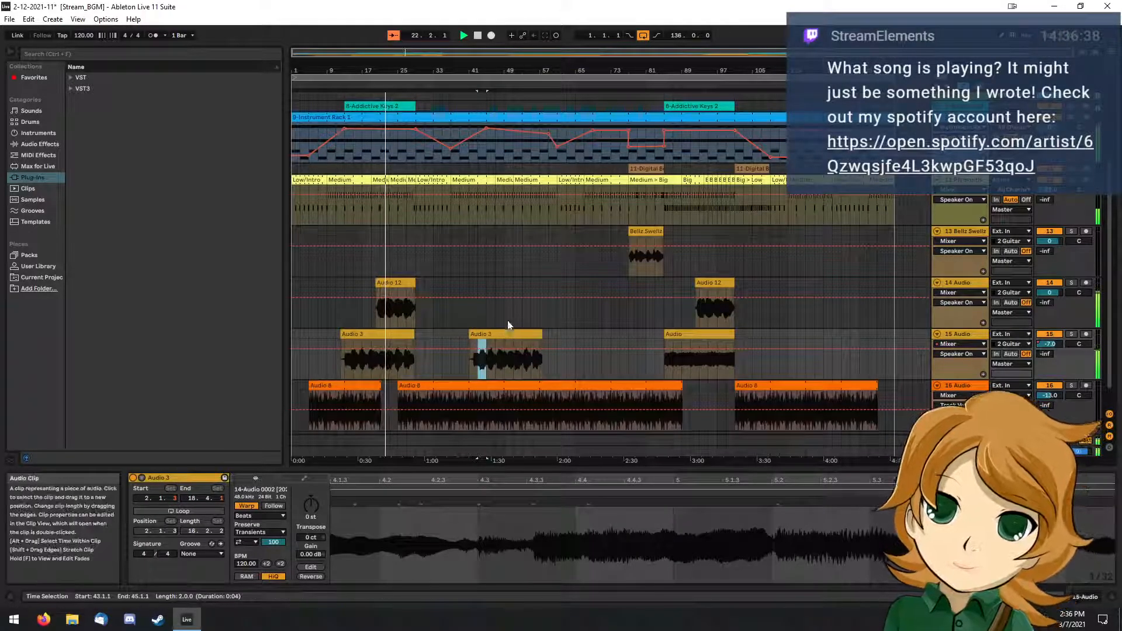
pyautogui.click(505, 301)
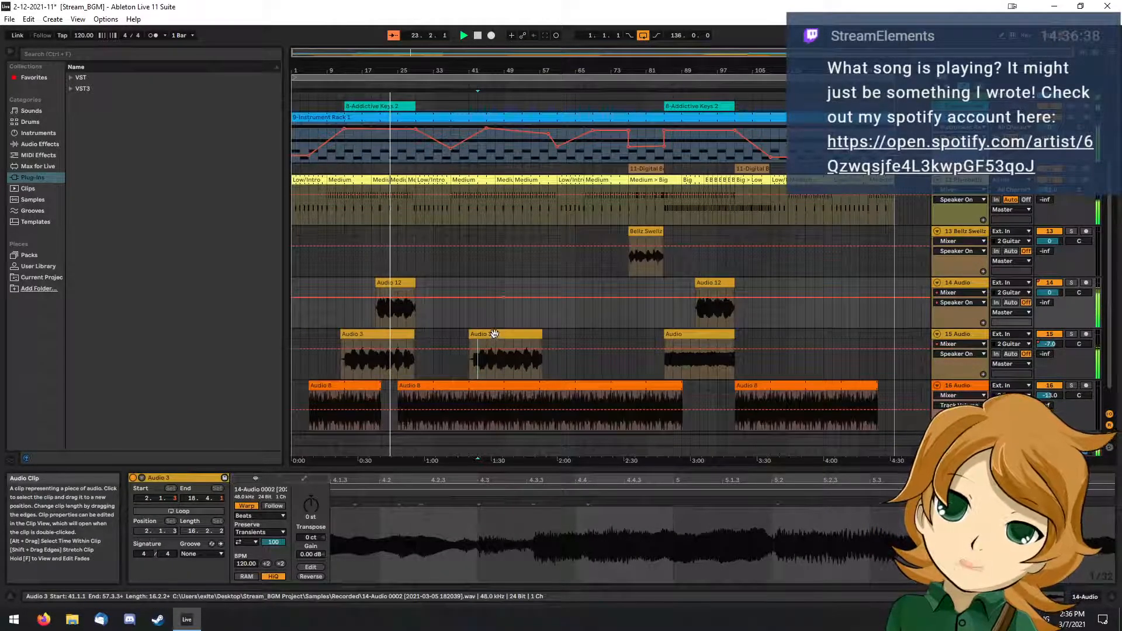
pyautogui.click(491, 339)
pyautogui.moveTo(491, 337); pyautogui.dragTo(477, 336)
pyautogui.click(371, 334)
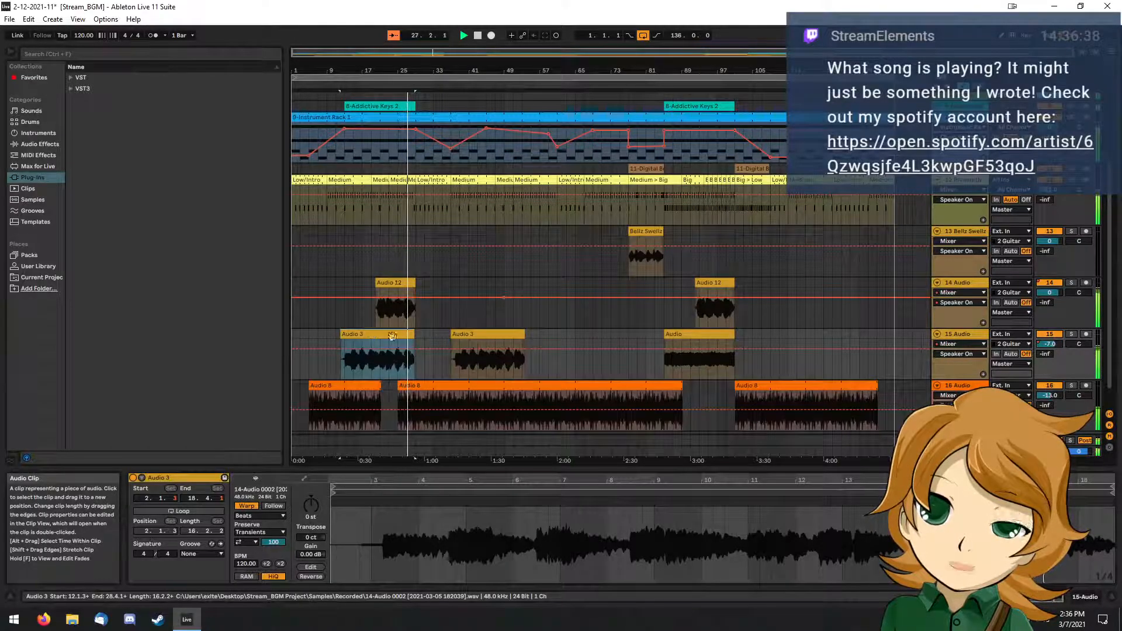
# Replace the Audio 3 copy at bar 37 on track 15 with a copy of the Audio clip from bar 85.
pyautogui.click(498, 335)
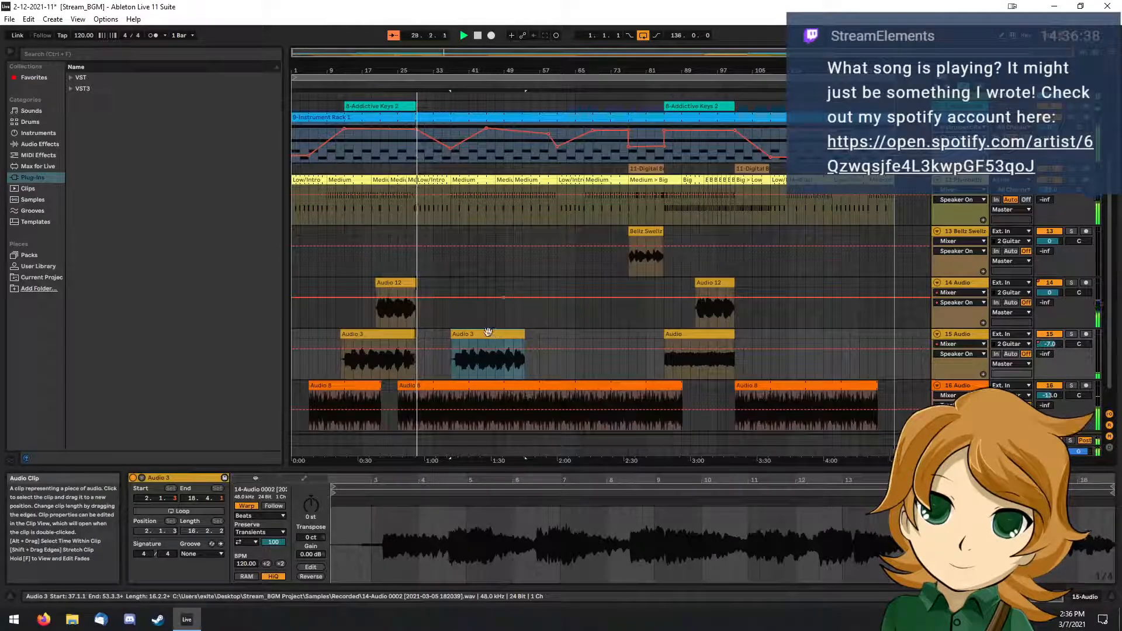
pyautogui.press('Delete')
pyautogui.click(722, 336)
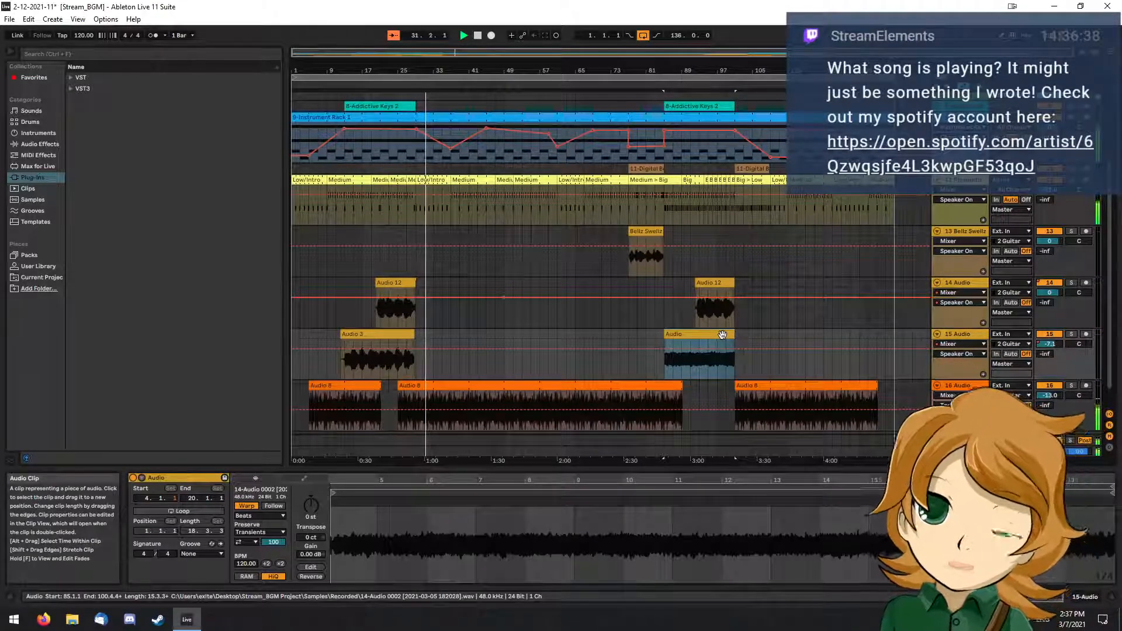
pyautogui.click(504, 334)
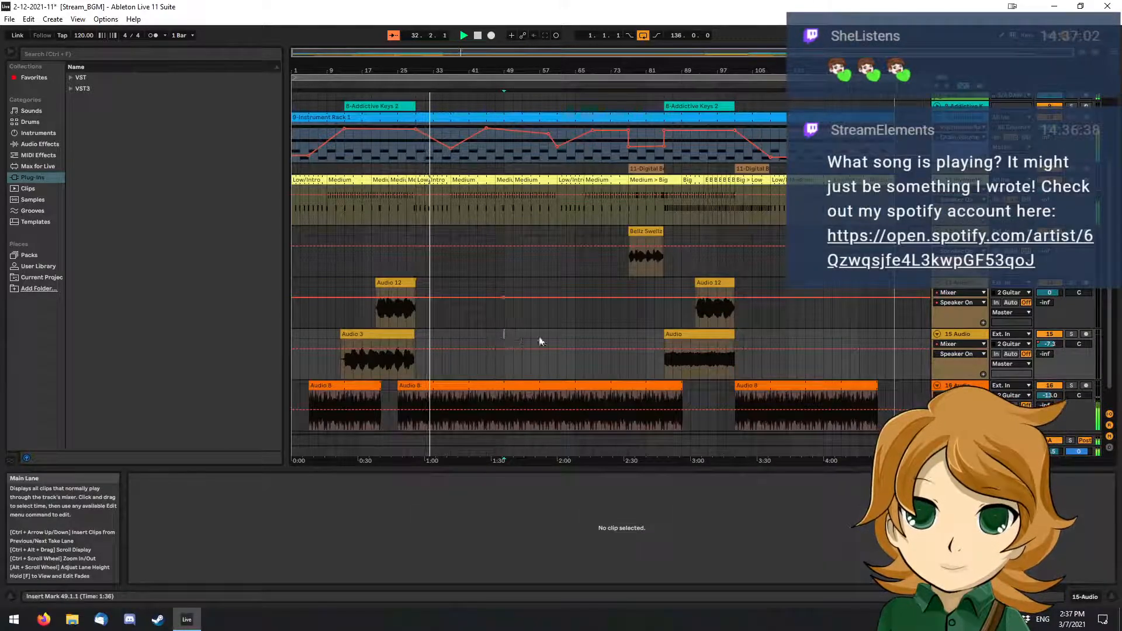
pyautogui.hotkey('ctrl', 'v')
pyautogui.moveTo(530, 333)
pyautogui.mouseDown()
pyautogui.moveTo(486, 328)
pyautogui.moveTo(514, 331)
pyautogui.mouseUp()
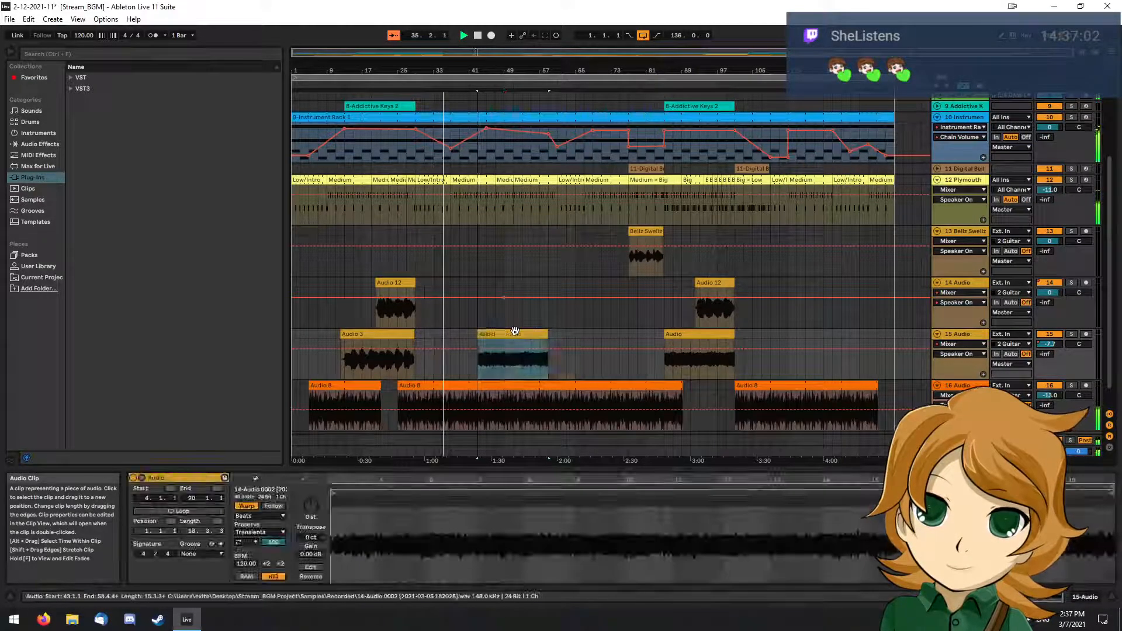
pyautogui.moveTo(513, 336); pyautogui.dragTo(487, 338)
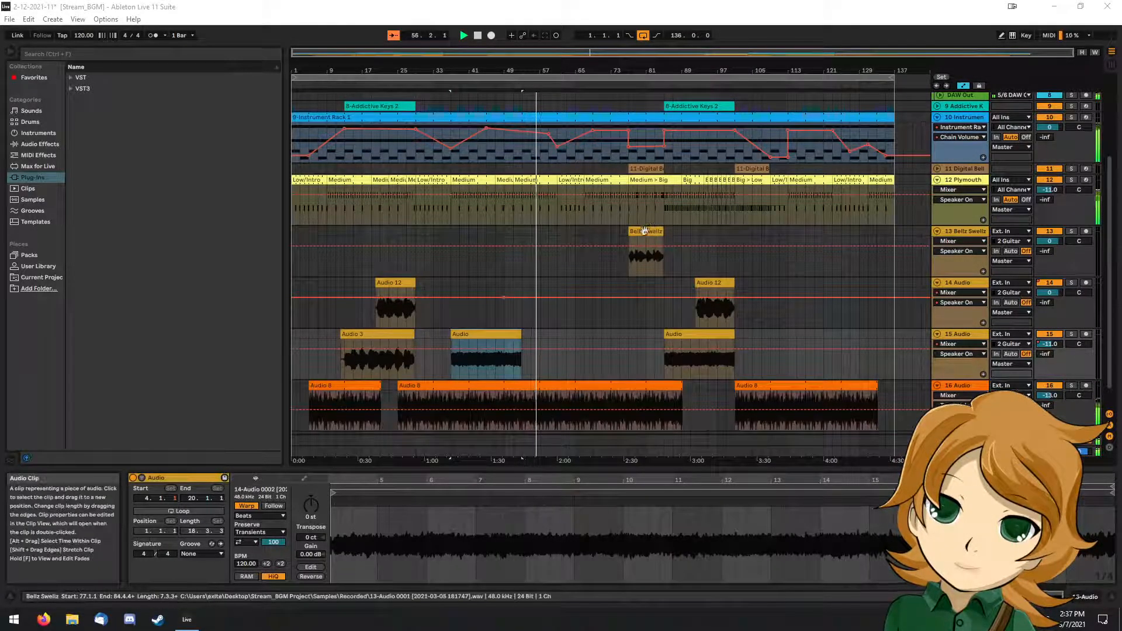
# Copy the bar 77 clips on the Digital Bells track 11 and the Bellz Swells track 13 to bar 57.
pyautogui.click(645, 169)
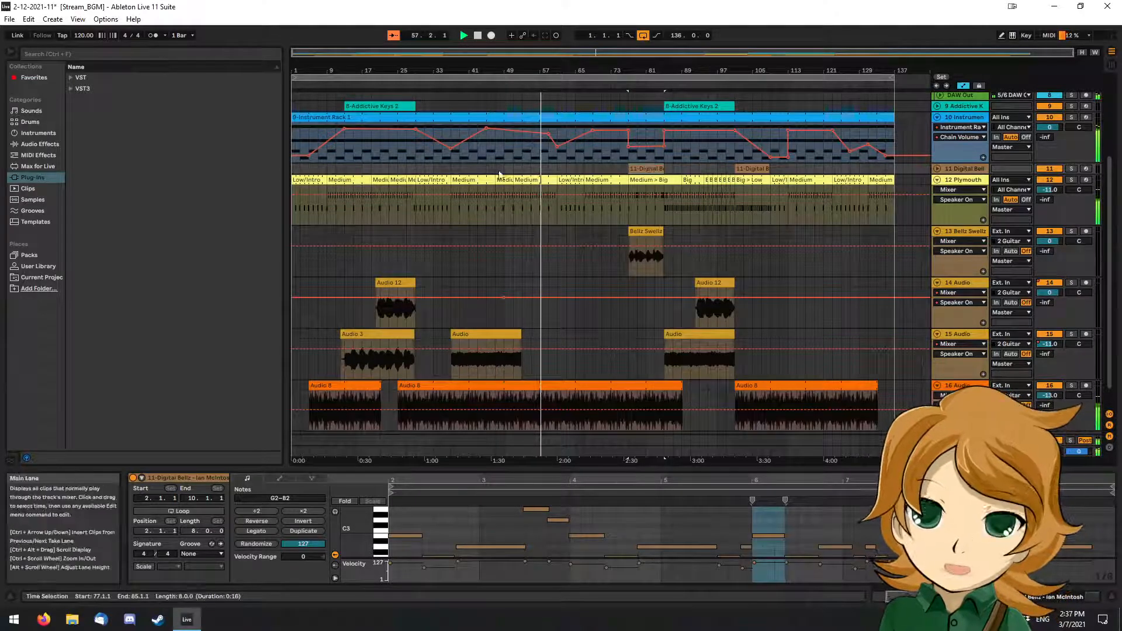
pyautogui.click(542, 170)
pyautogui.hotkey('ctrl', 'v')
pyautogui.click(642, 232)
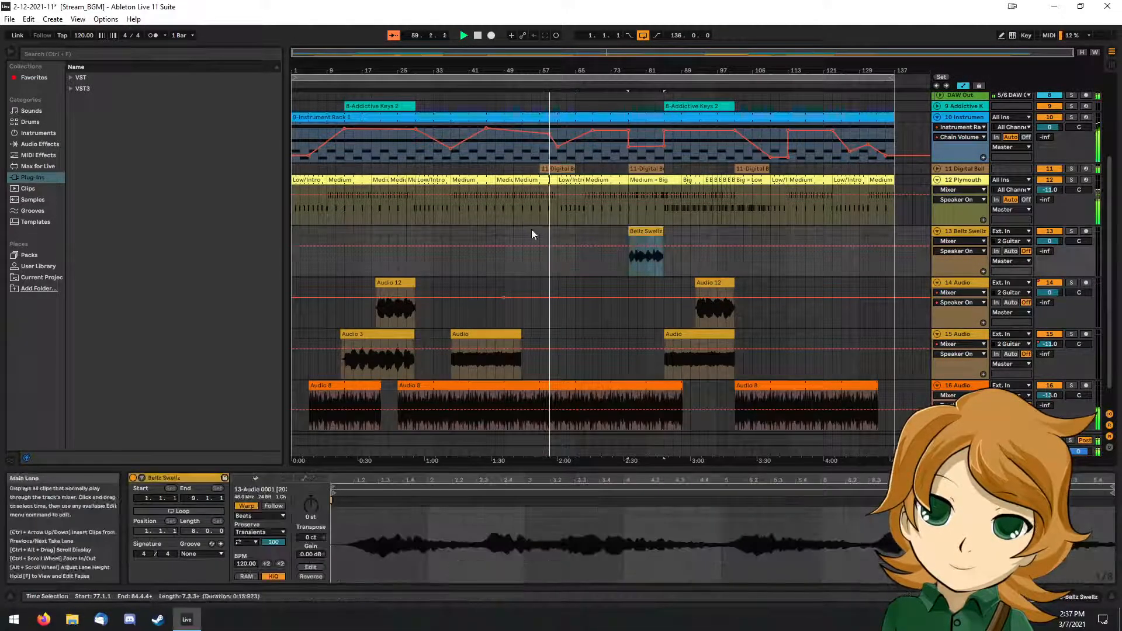
pyautogui.click(543, 232)
pyautogui.hotkey('ctrl', 'v')
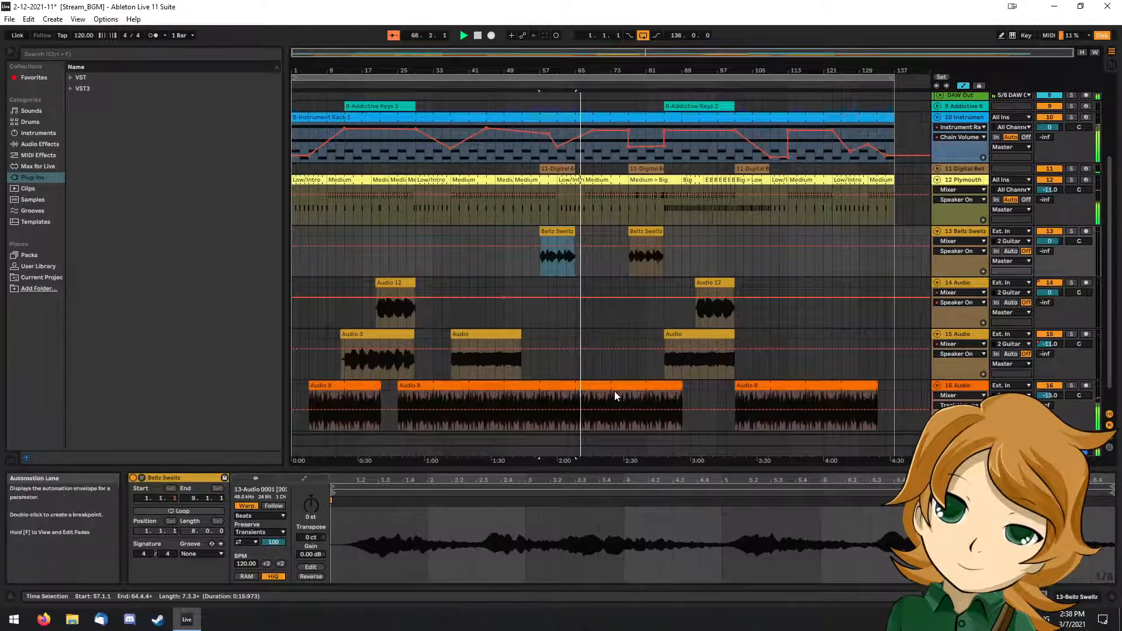
# Split the long Audio 8 clip on track 16 at bar 65 and delete the section from bar 65 to 73.
pyautogui.click(574, 402)
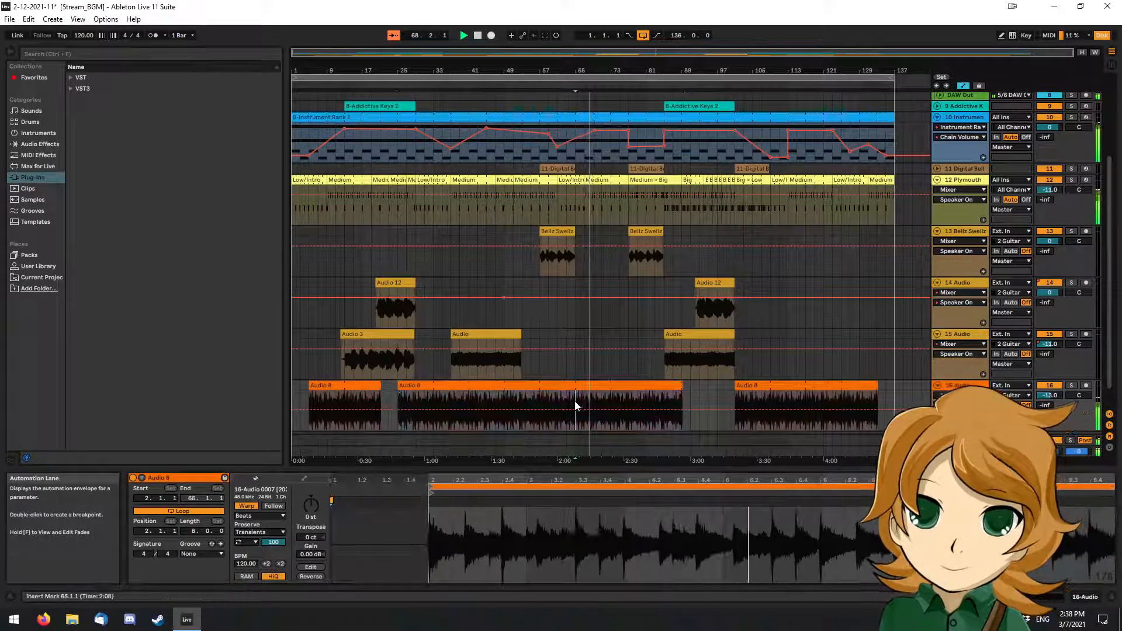
pyautogui.hotkey('ctrl', 'e')
pyautogui.click(598, 387)
pyautogui.press('Delete')
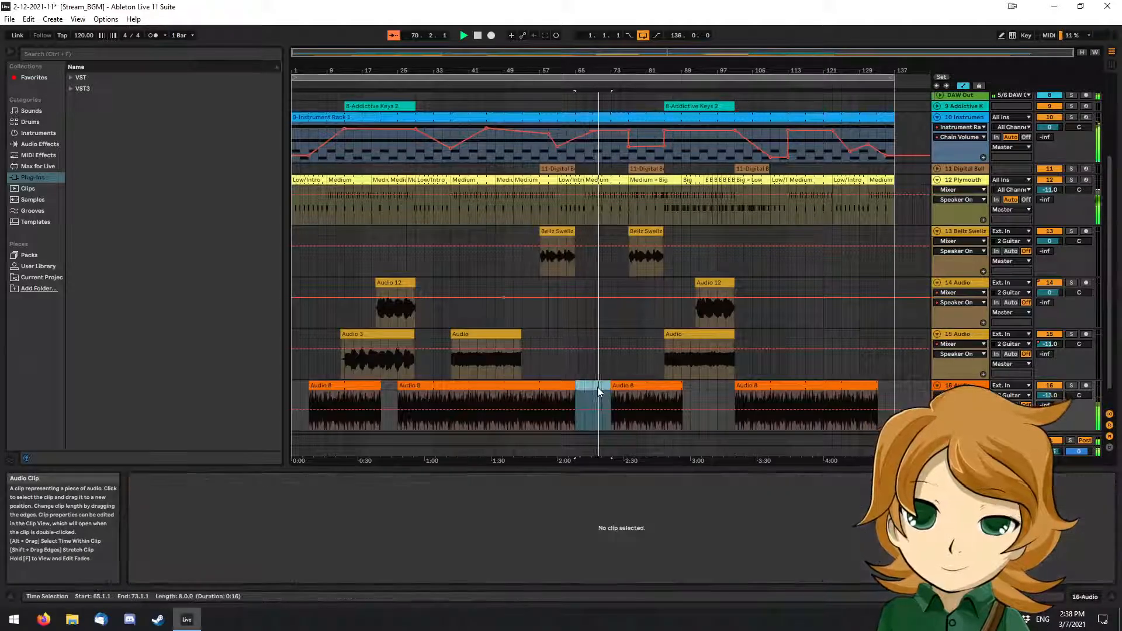
# Extend the end of the Audio 8 clip before the gap on track 16 about half a beat past bar 65.
pyautogui.scroll(10, 572, 398)
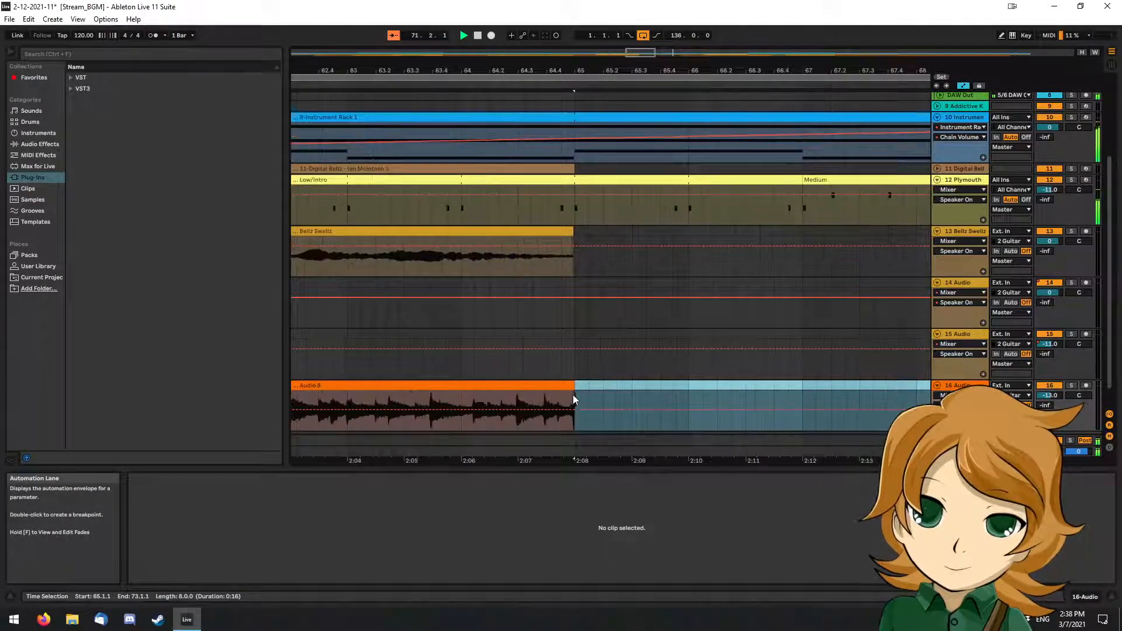
pyautogui.click(573, 386)
pyautogui.scroll(-5, 597, 375)
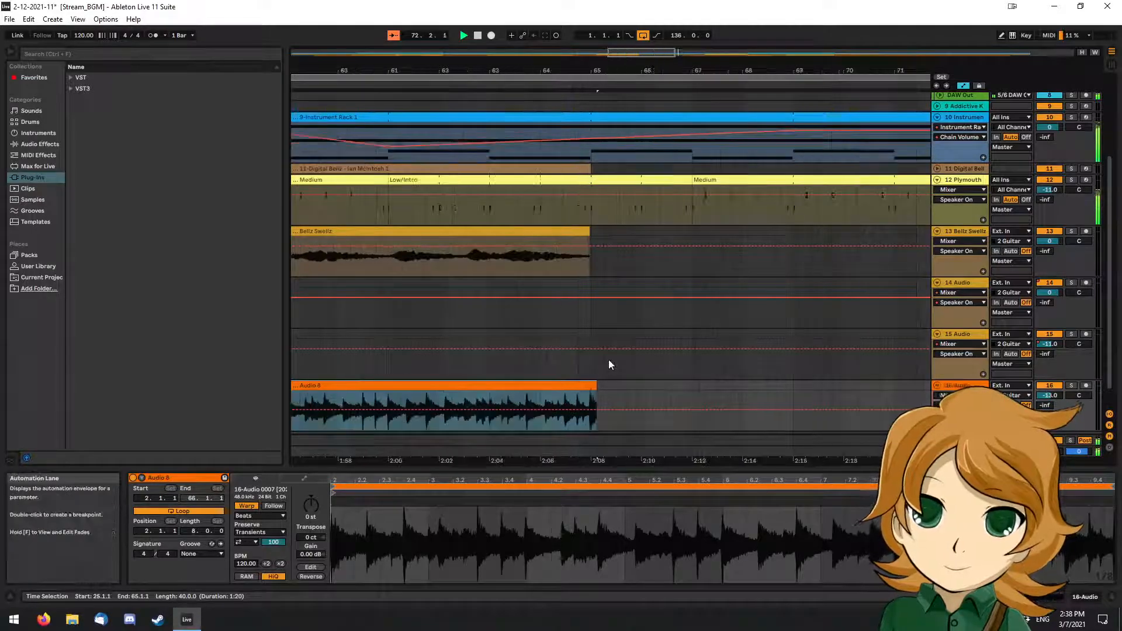
pyautogui.scroll(-15, 608, 360)
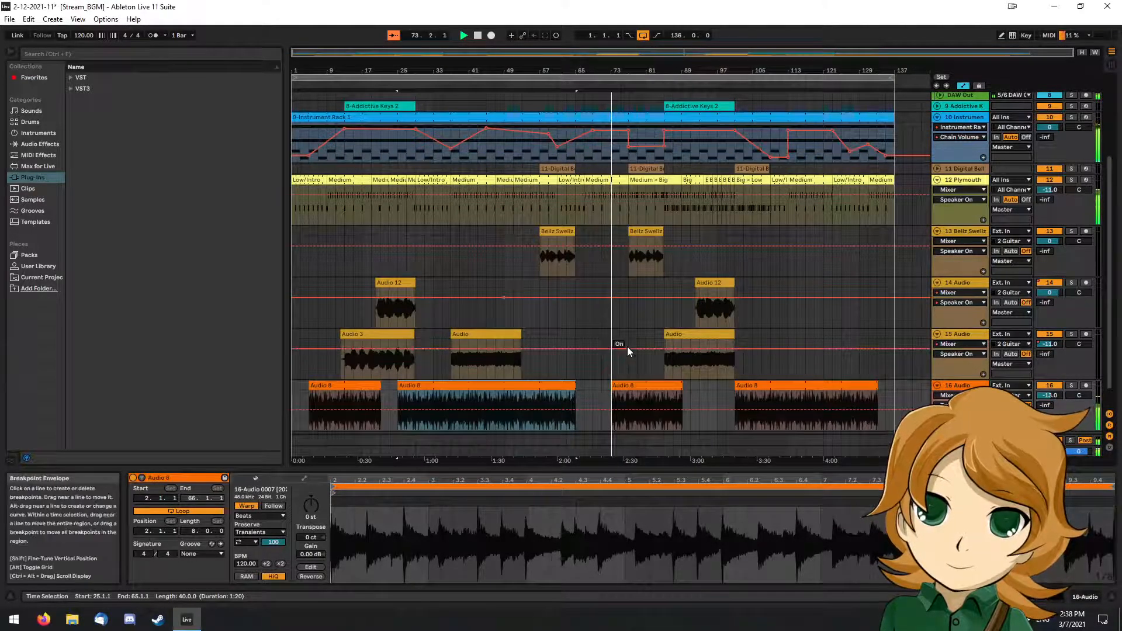
pyautogui.click(621, 329)
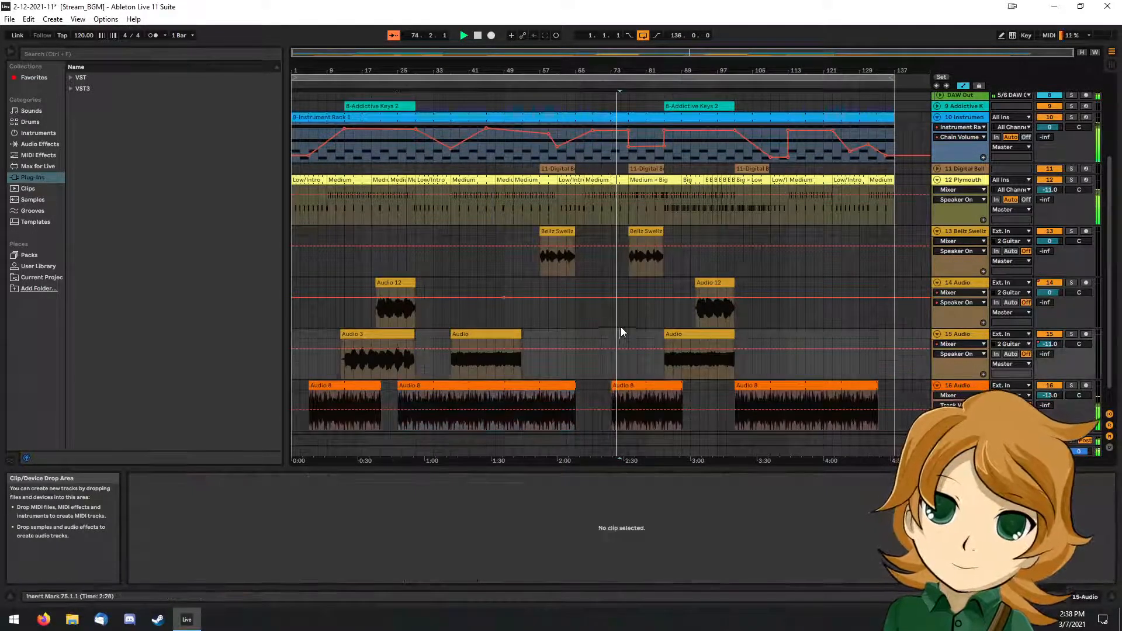
pyautogui.click(637, 314)
pyautogui.click(616, 315)
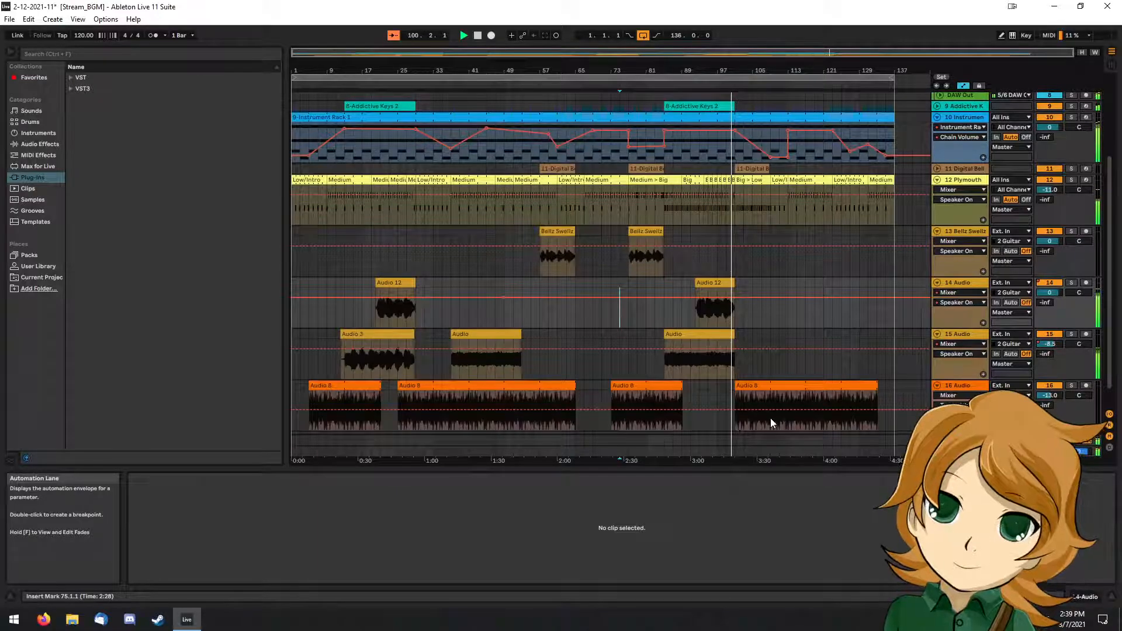
# Copy the Addictive Keys 2 clip from bar 85 on track 9 to bar 37.
pyautogui.click(712, 283)
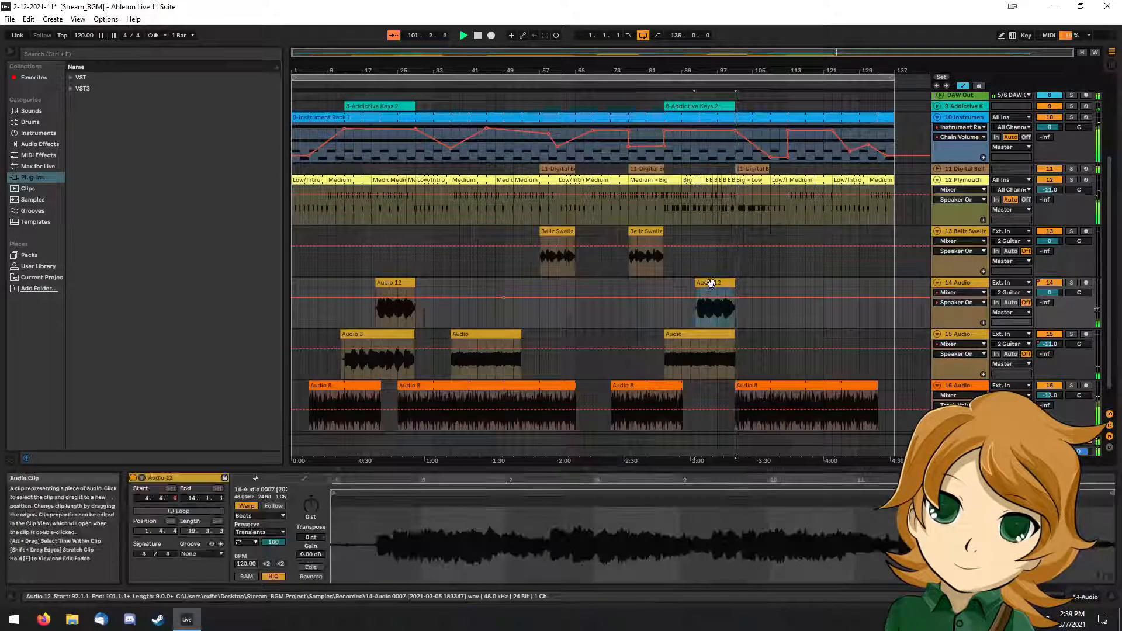
pyautogui.click(683, 107)
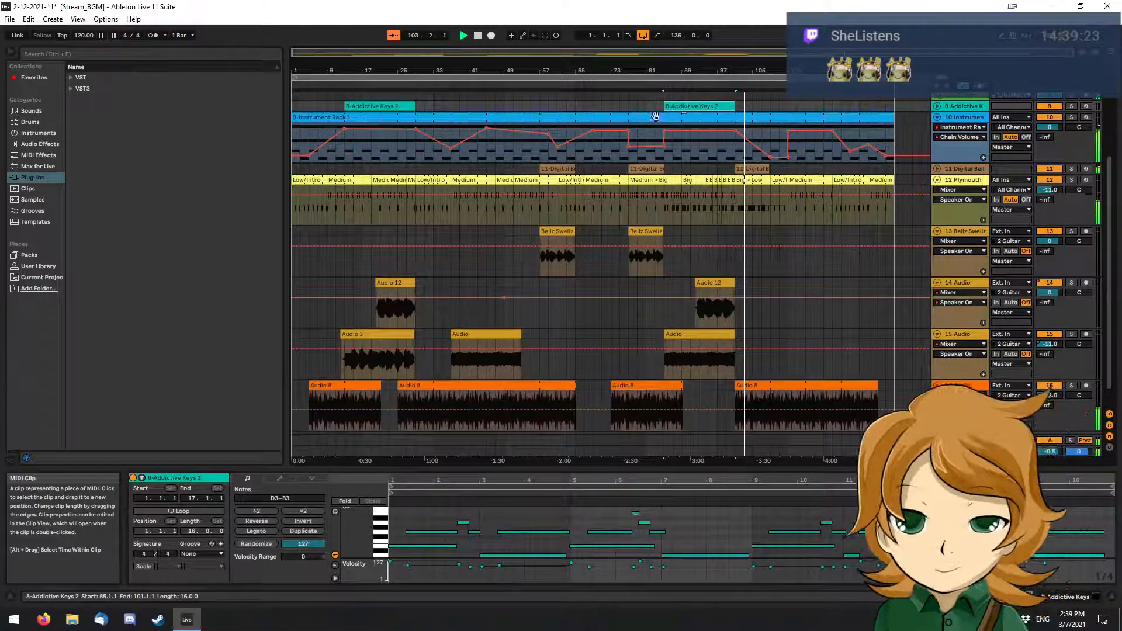
pyautogui.click(452, 107)
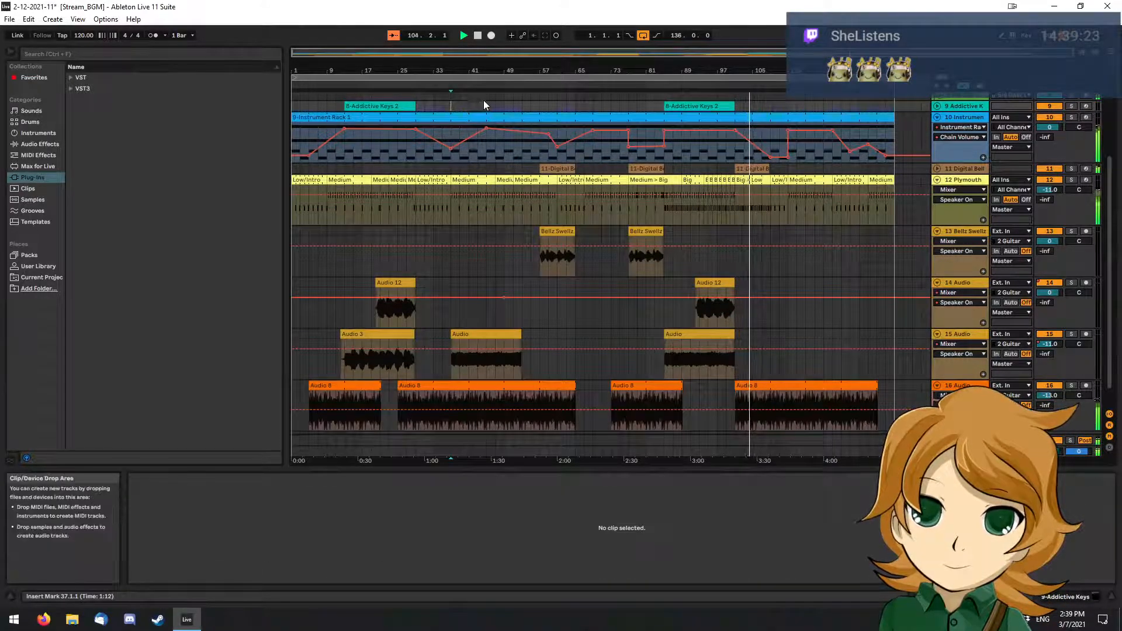
pyautogui.hotkey('ctrl', 'v')
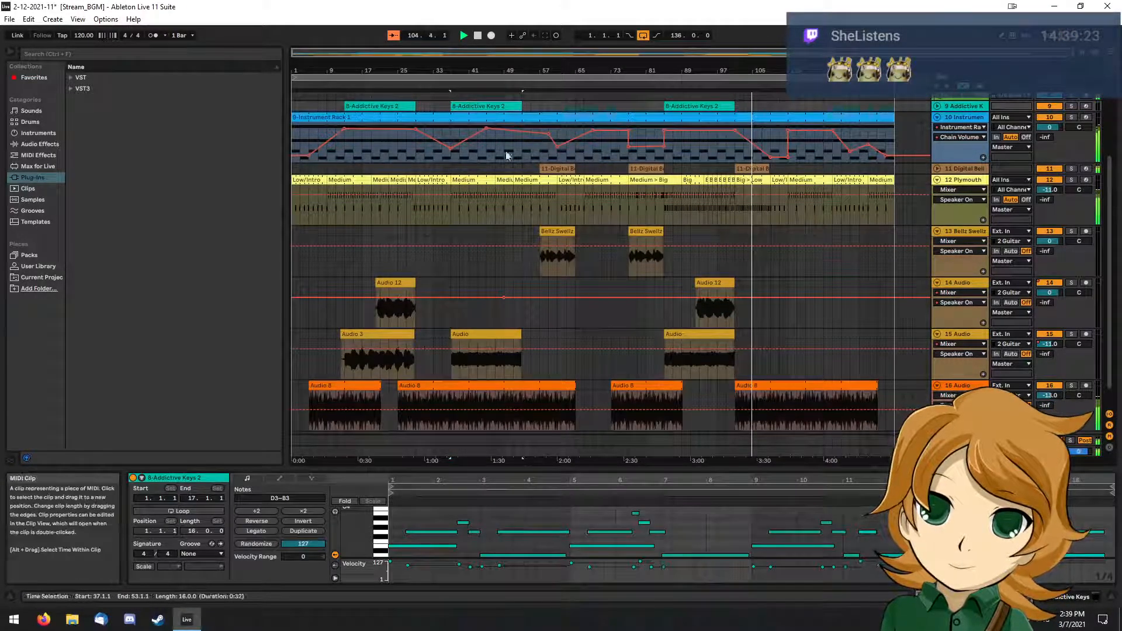
pyautogui.click(566, 292)
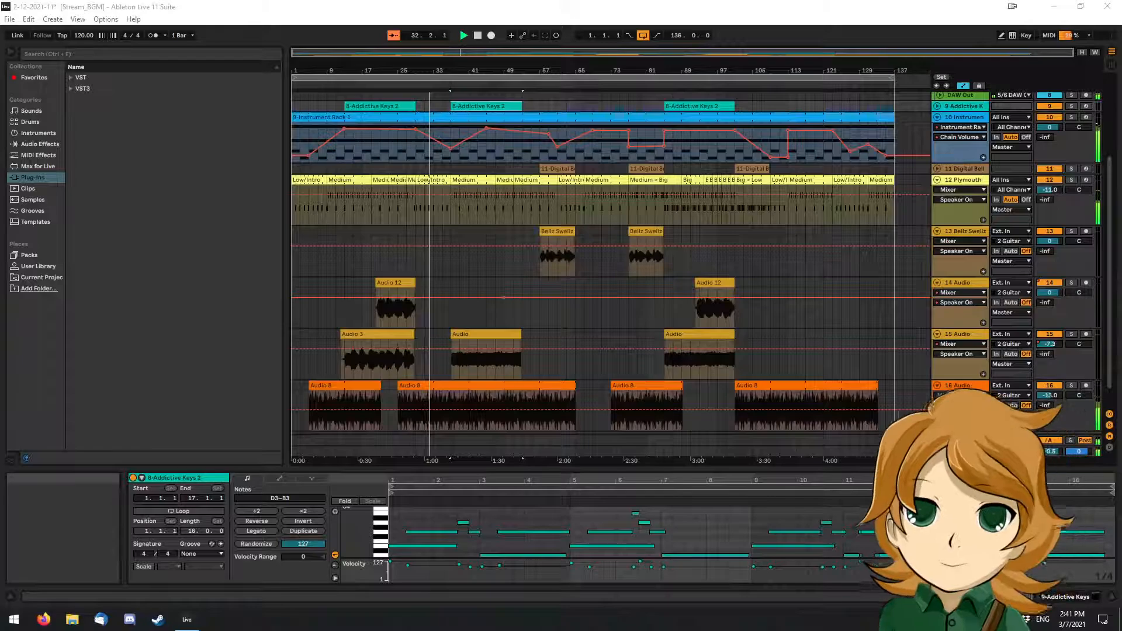
pyautogui.hotkey('alt', 'Tab')
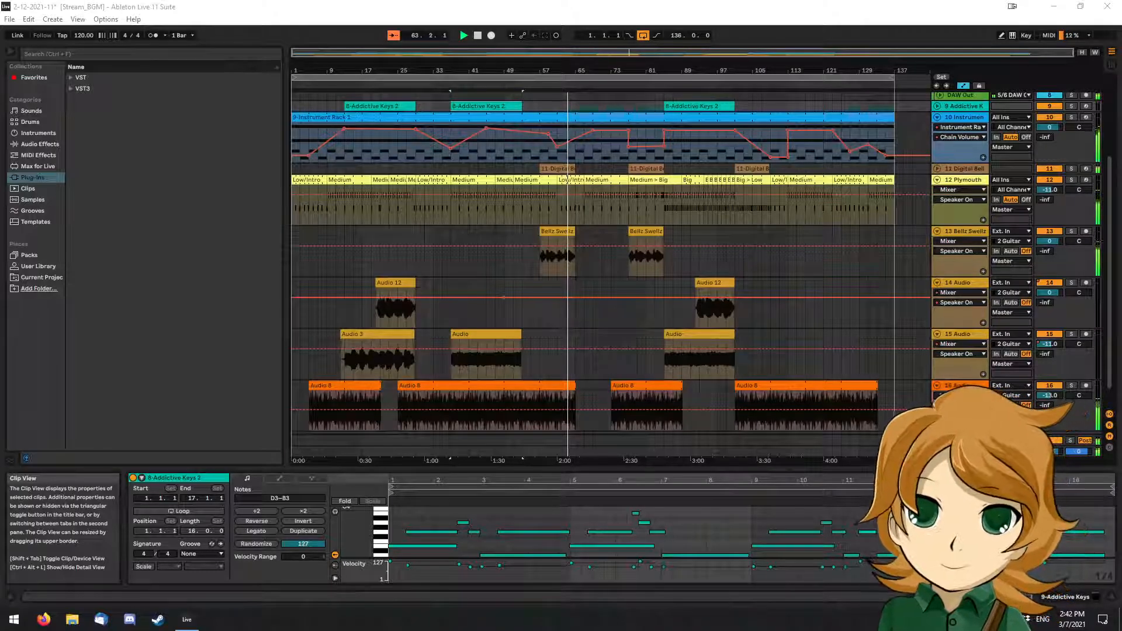
pyautogui.scroll(5, 557, 402)
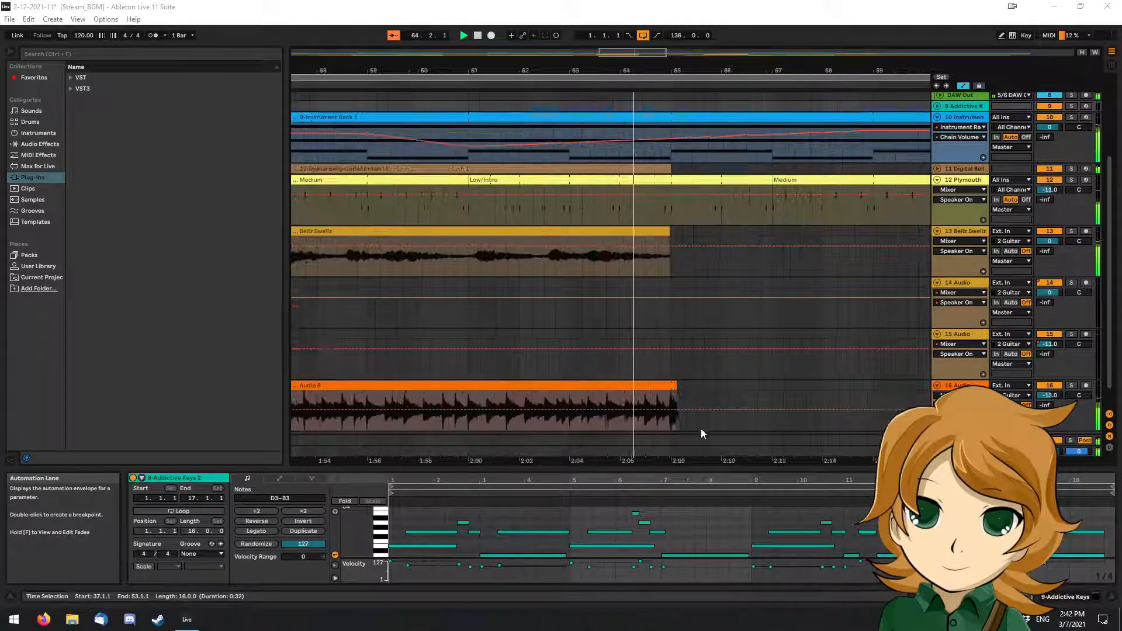
pyautogui.scroll(3, 712, 431)
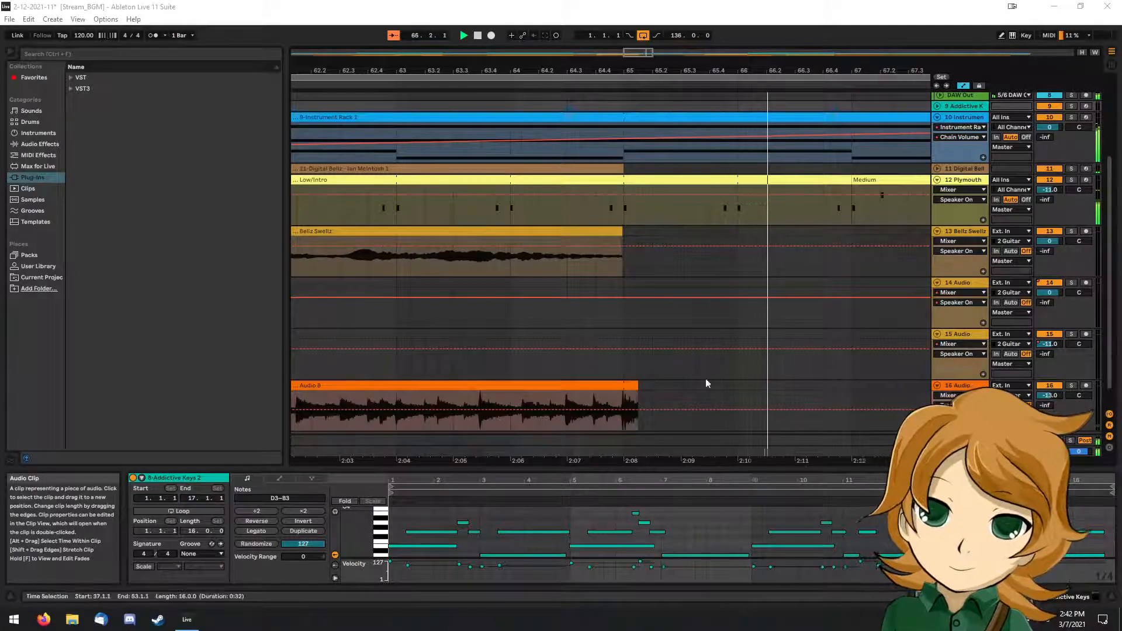
pyautogui.scroll(-8, 707, 382)
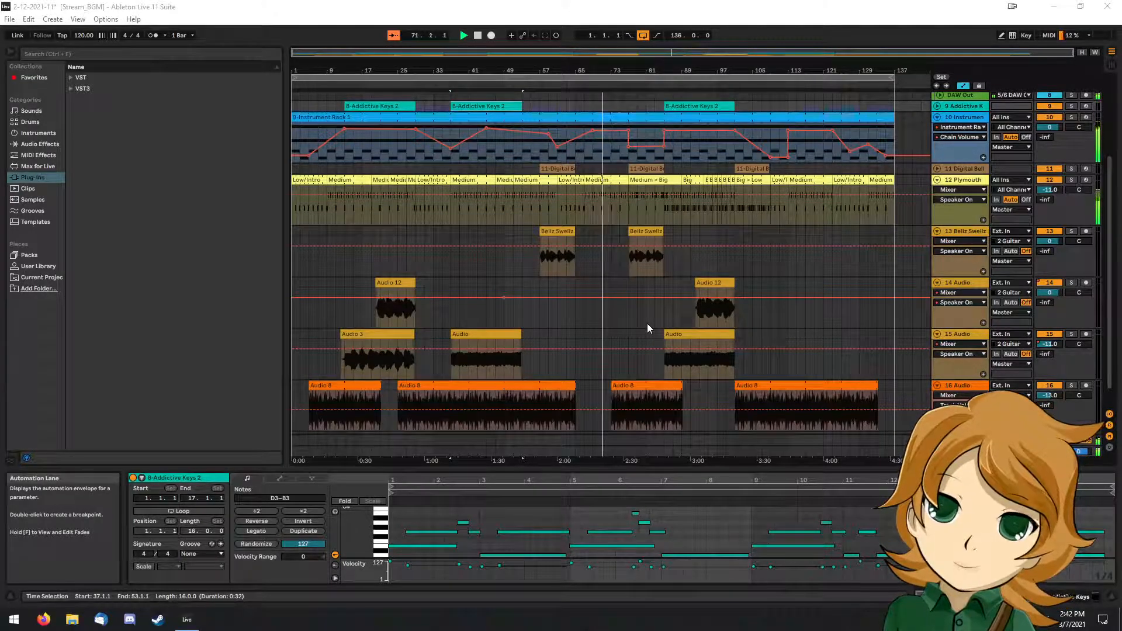
# Load the Hybrid Reverb hall preset Cathedral Huge onto track 16.
pyautogui.click(701, 381)
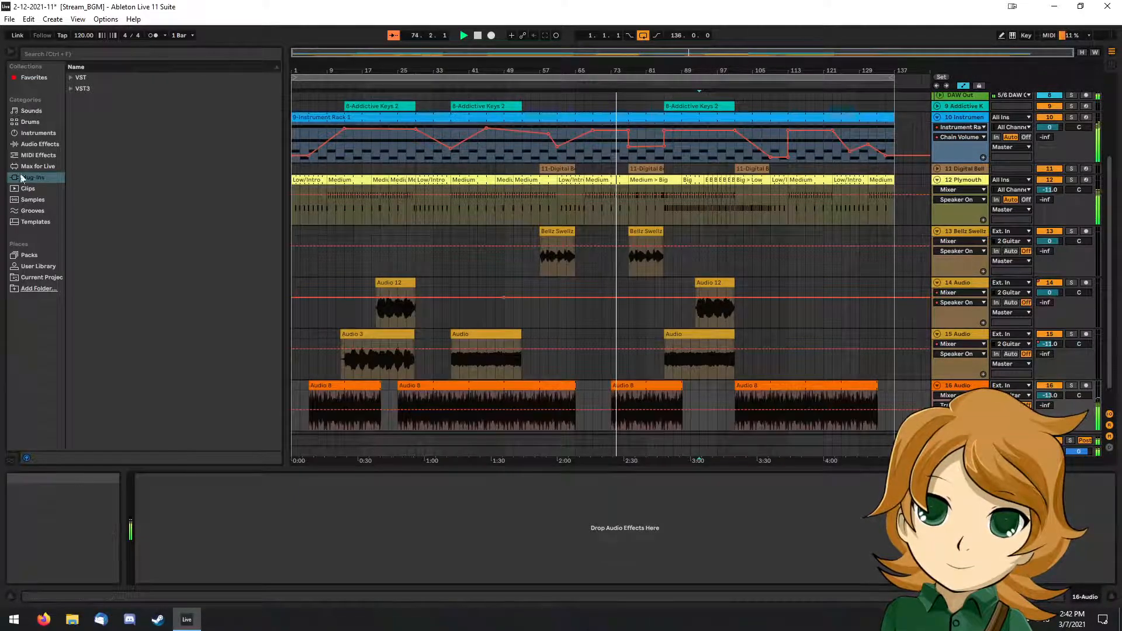
pyautogui.click(43, 147)
pyautogui.click(71, 145)
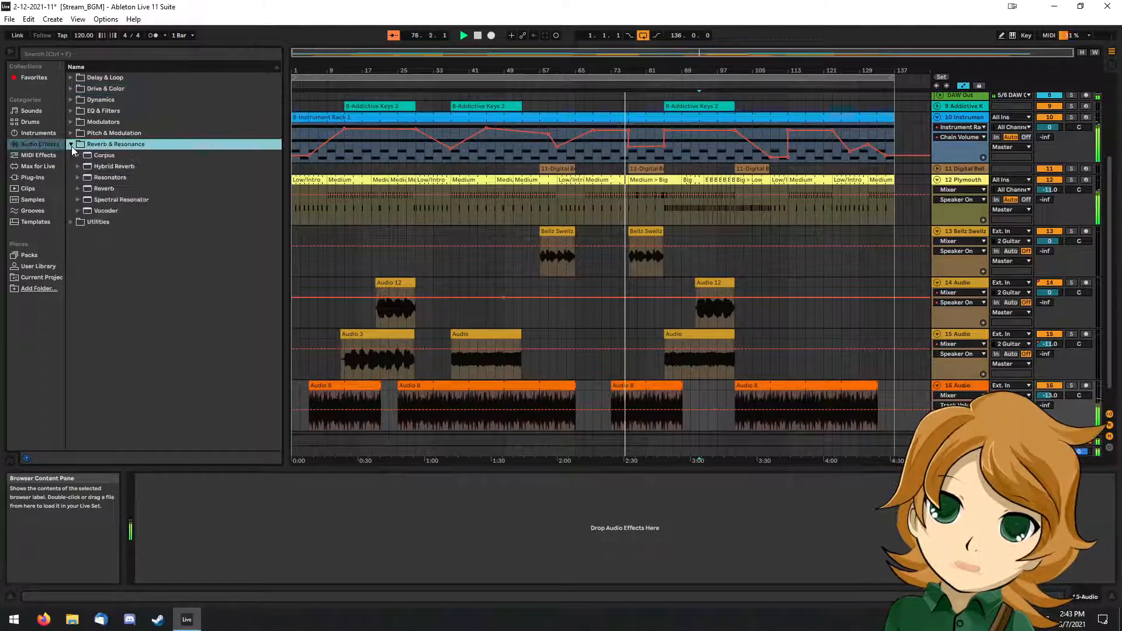
pyautogui.click(87, 167)
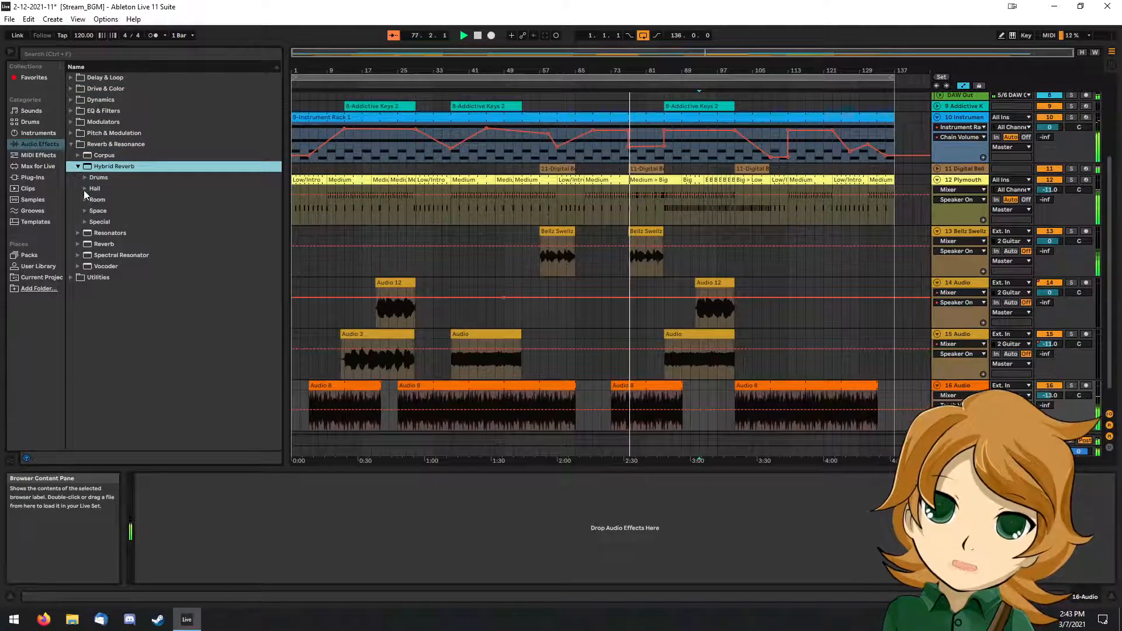
pyautogui.click(85, 189)
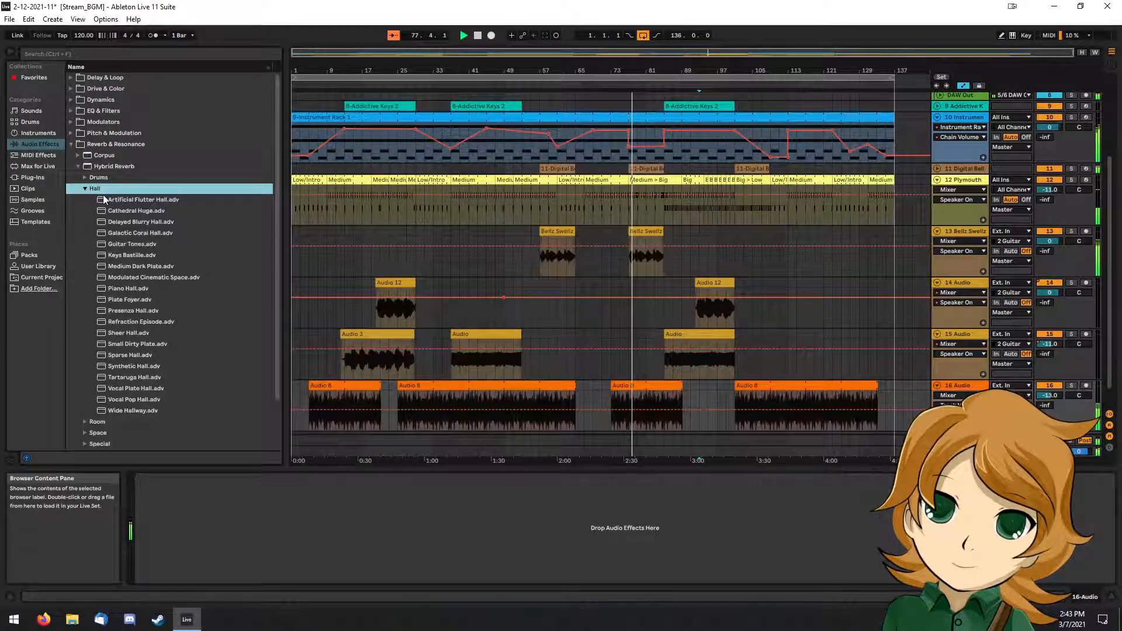
pyautogui.click(157, 211)
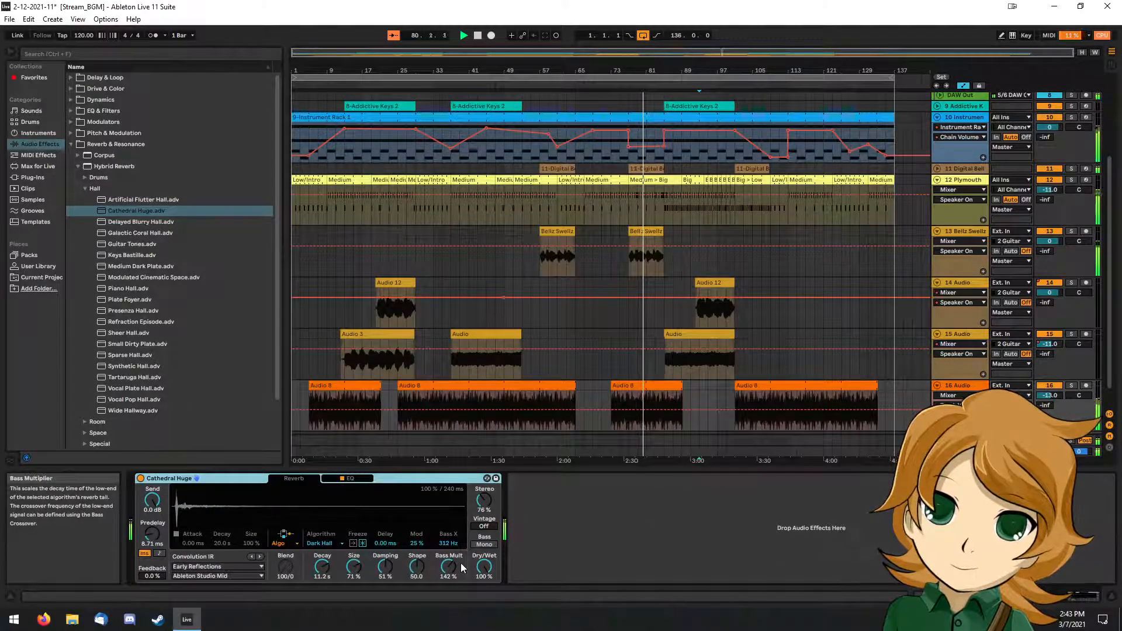
# Try the Piano Hall preset and the Car Garage room preset for the Hybrid Reverb on track 16.
pyautogui.click(126, 290)
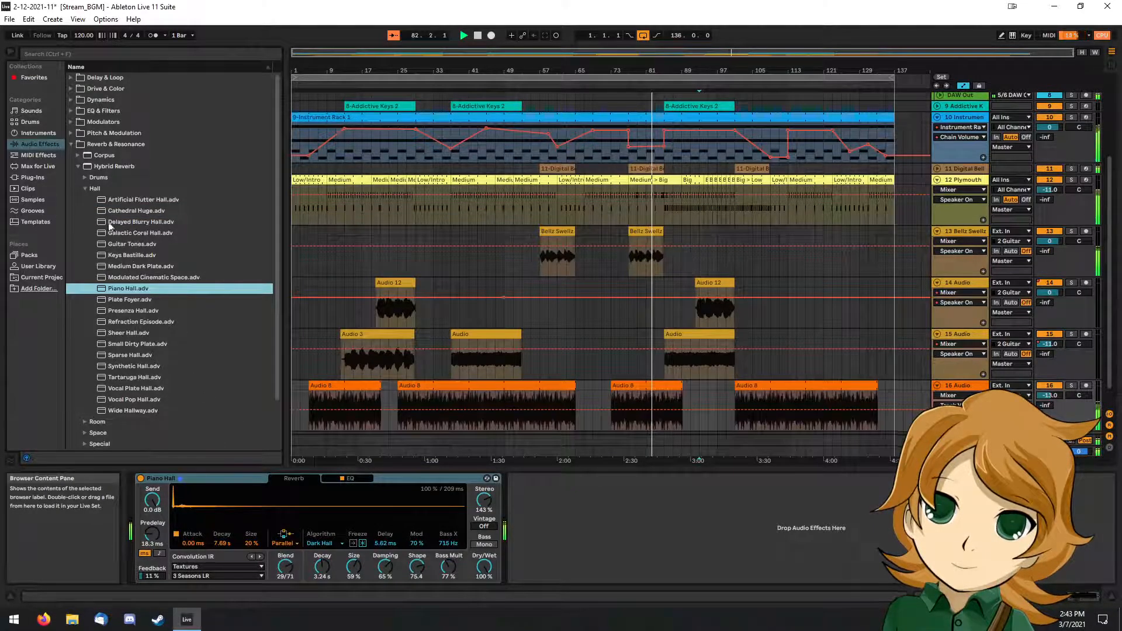
pyautogui.click(86, 189)
pyautogui.click(85, 200)
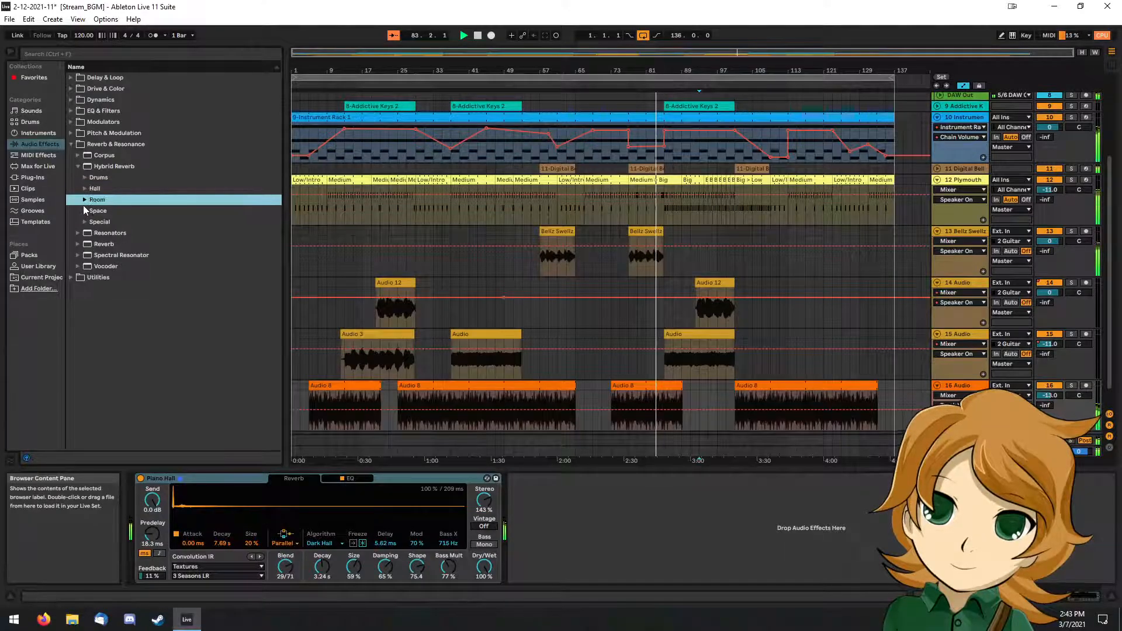
pyautogui.moveTo(123, 211); pyautogui.dragTo(234, 490)
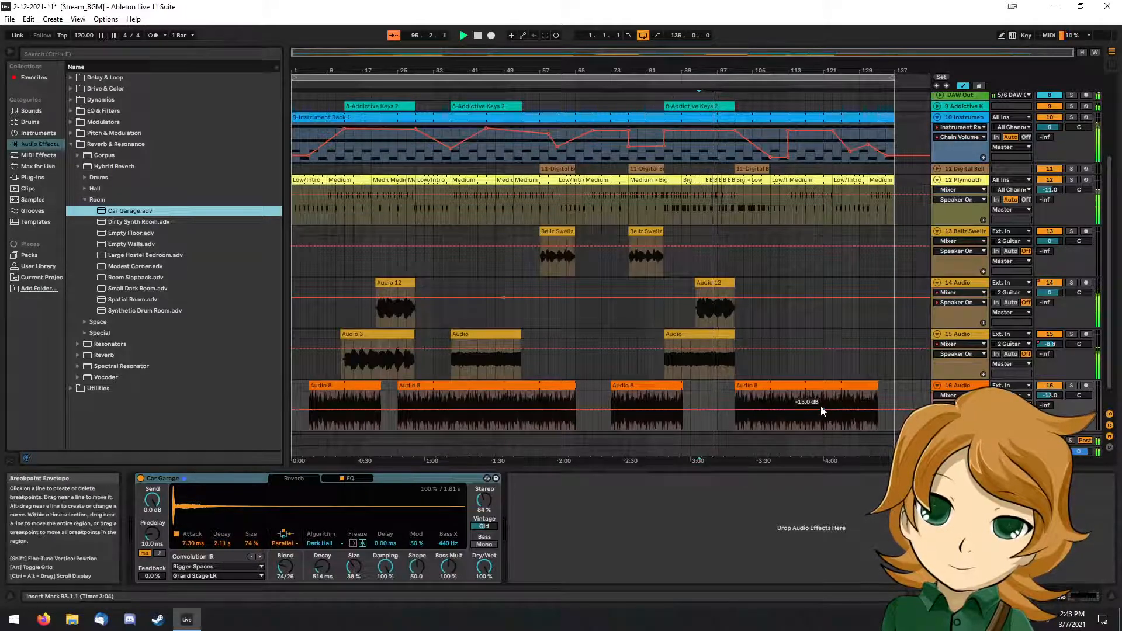
pyautogui.scroll(1, 821, 411)
pyautogui.scroll(-1, 822, 411)
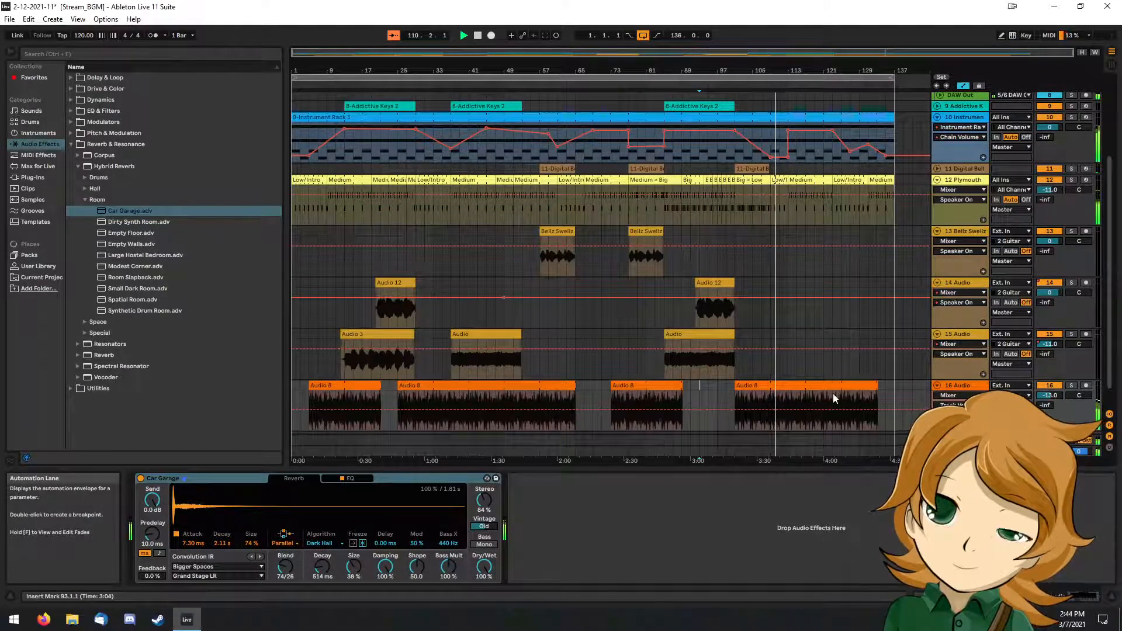
# Swap the reverb on track 16 to the Synthetic Drum Room preset and switch it to Spatial Room.
pyautogui.moveTo(137, 310); pyautogui.dragTo(219, 482)
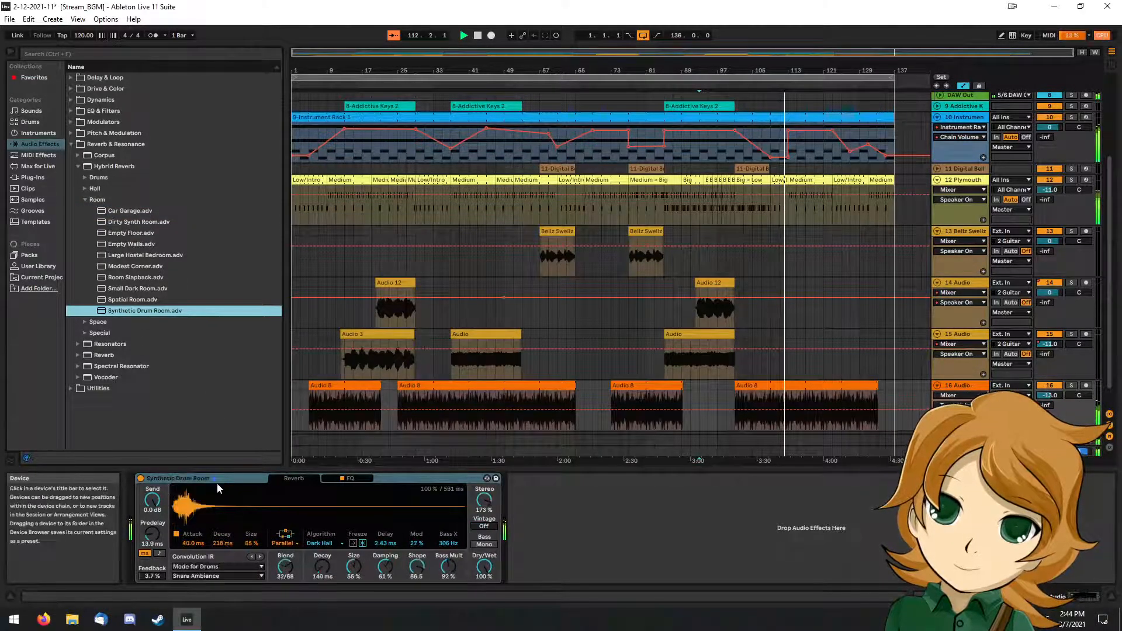
pyautogui.moveTo(132, 299); pyautogui.dragTo(220, 480)
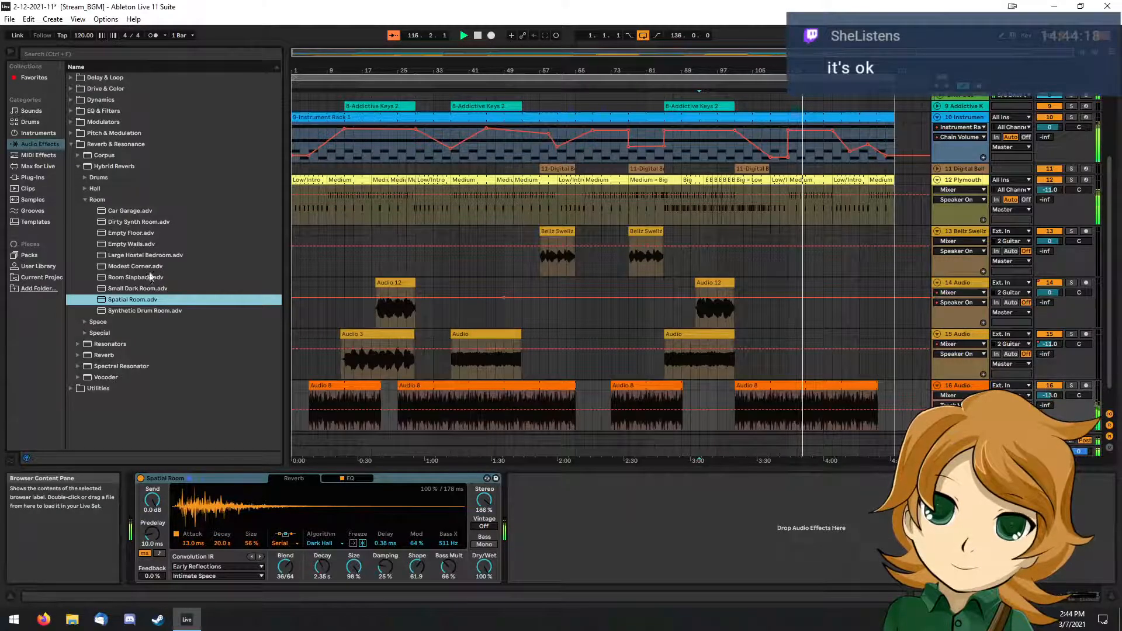
# Try the Empty Walls, Modest Corner and Room Slapback room presets for the Hybrid Reverb on track 16.
pyautogui.doubleClick(144, 245)
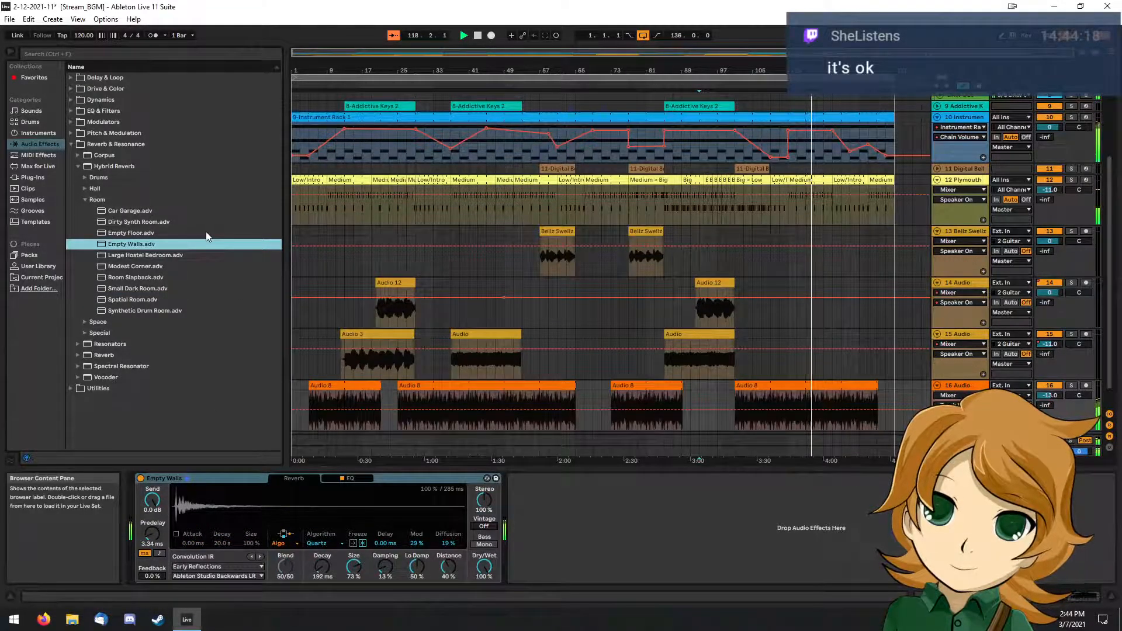
pyautogui.doubleClick(135, 266)
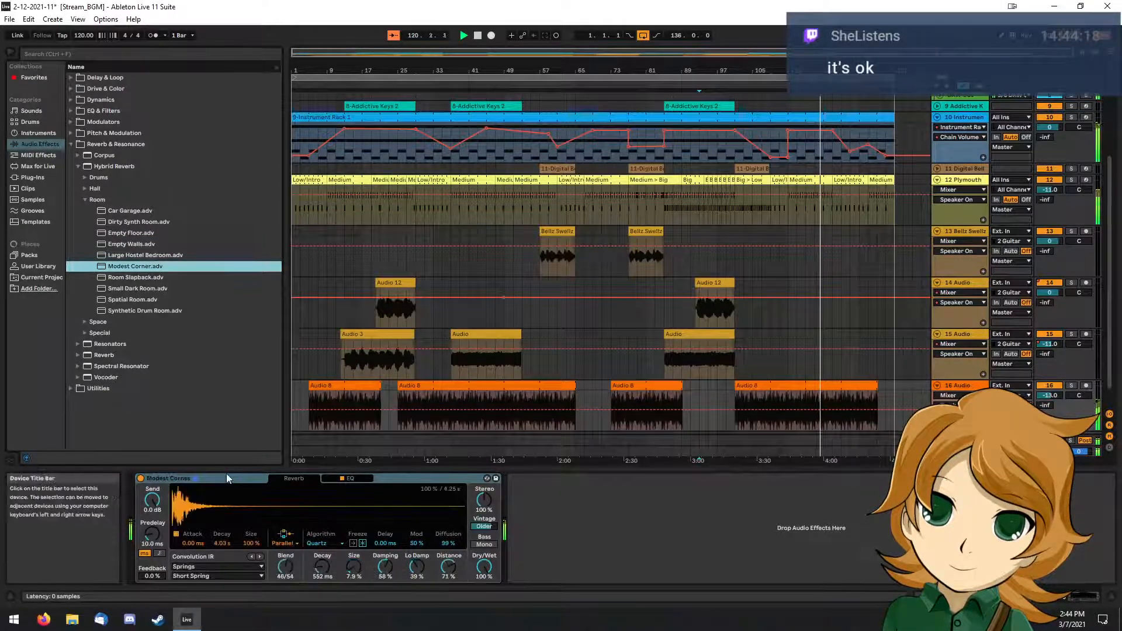
pyautogui.moveTo(132, 277); pyautogui.dragTo(212, 476)
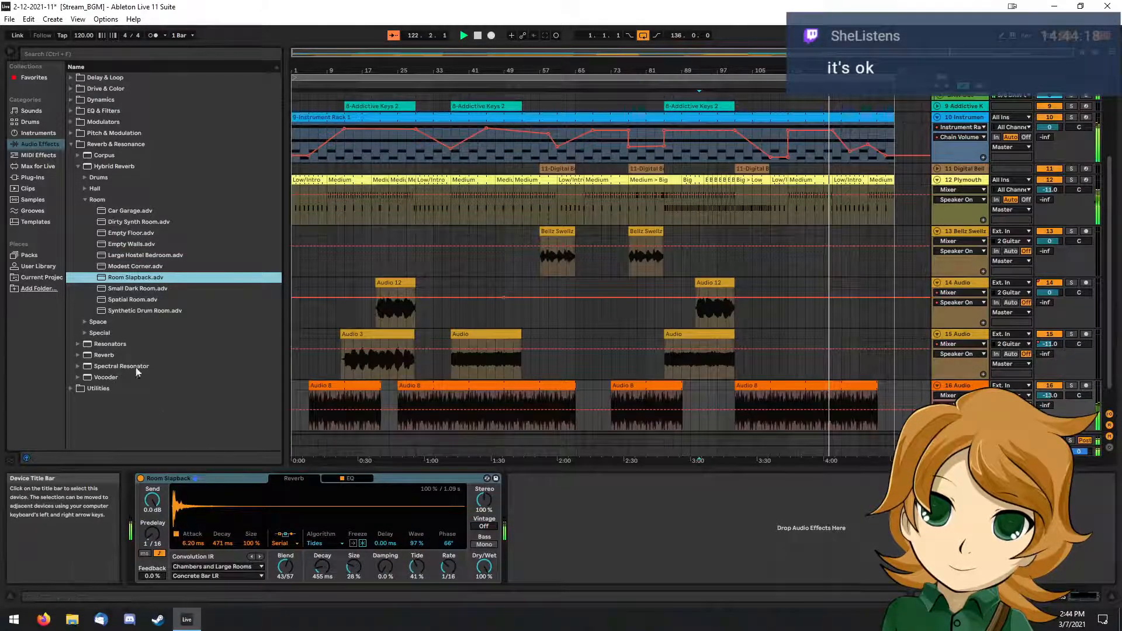
# Try the Droney Cave preset from the Hybrid Reverb's Space category on track 16.
pyautogui.click(85, 323)
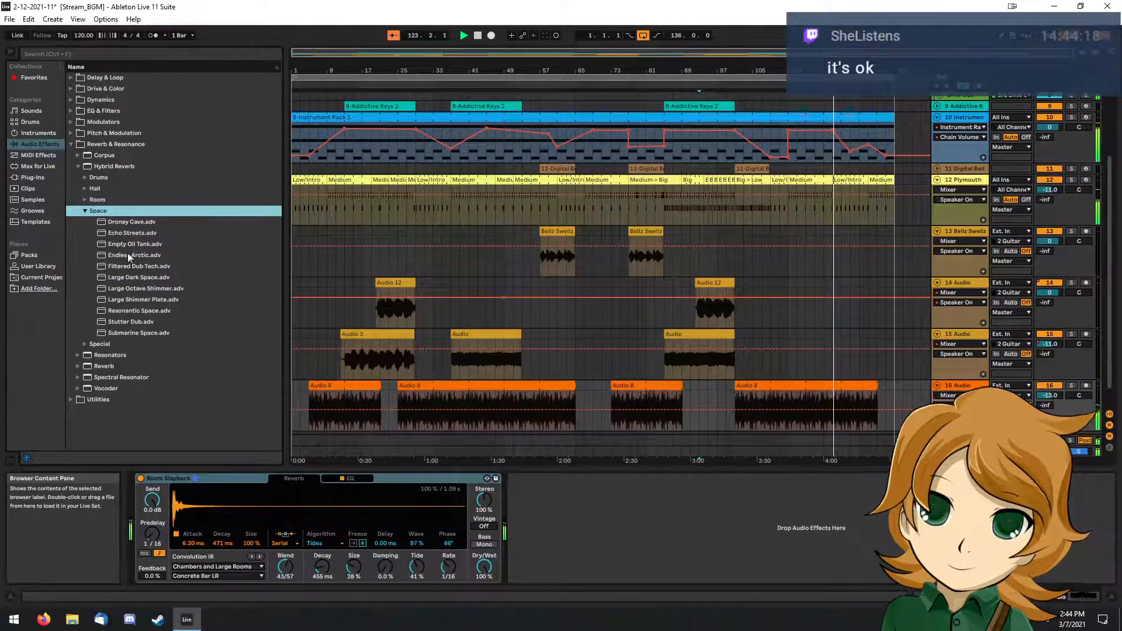
pyautogui.moveTo(135, 223); pyautogui.dragTo(228, 480)
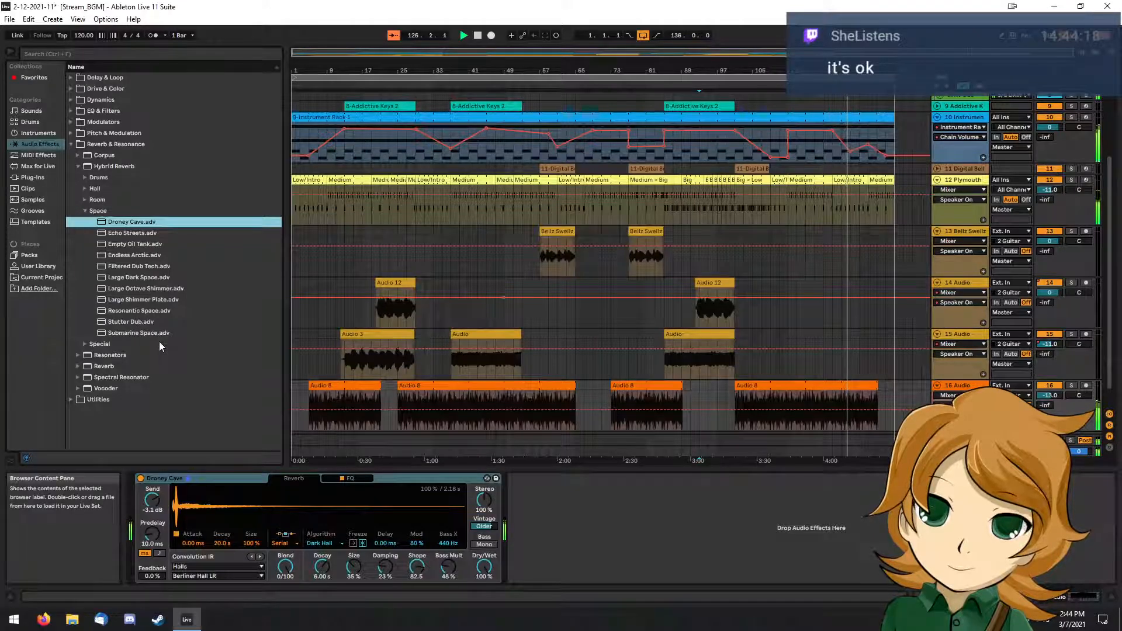
pyautogui.click(86, 211)
# Swap track 16's Hybrid Reverb preset to Empty Floor from the Room category.
pyautogui.click(84, 199)
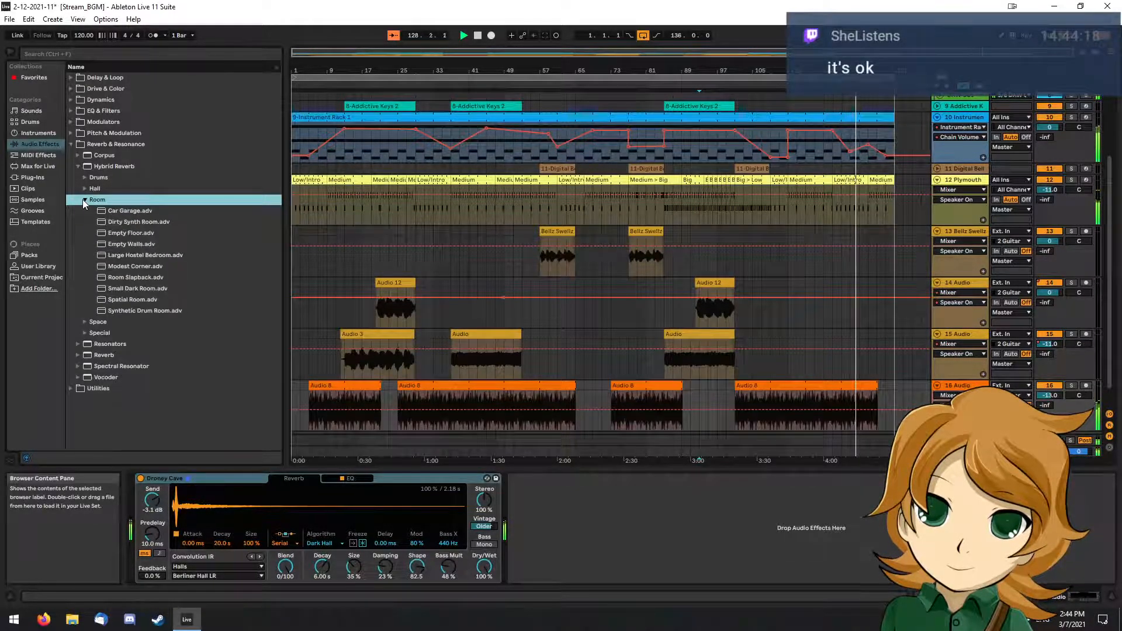
pyautogui.click(131, 233)
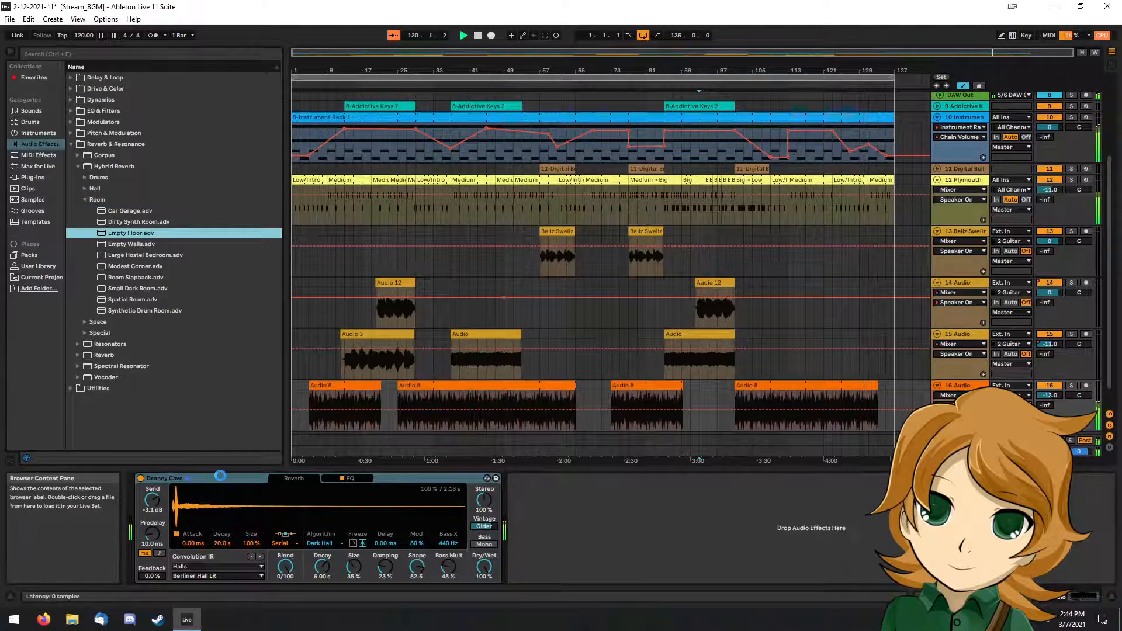
pyautogui.moveTo(219, 476); pyautogui.dragTo(219, 476)
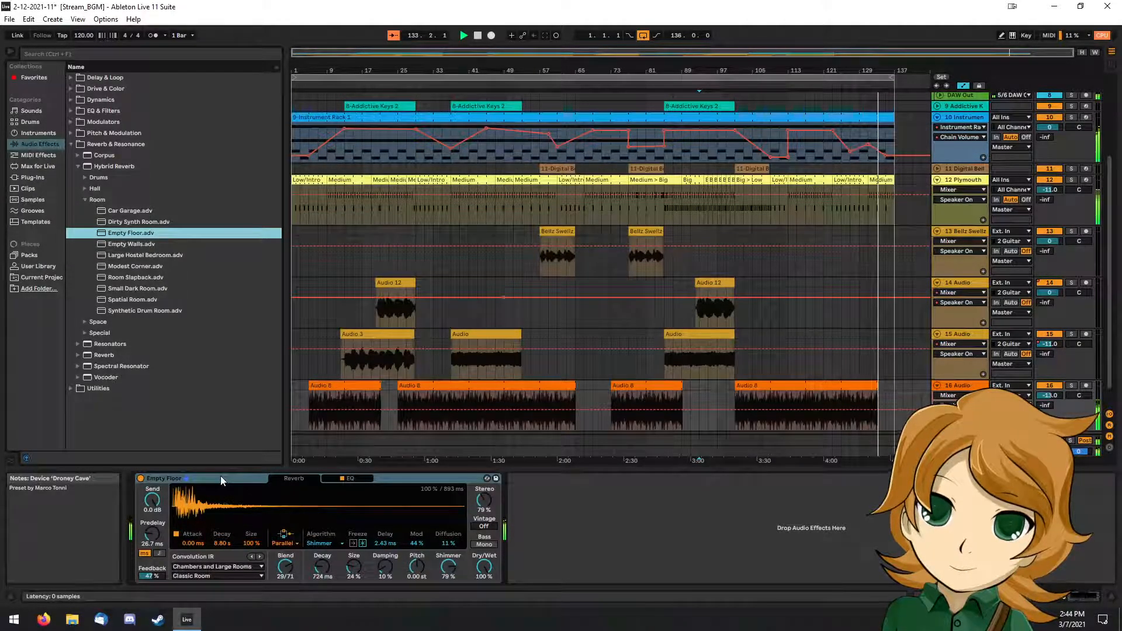
pyautogui.click(84, 199)
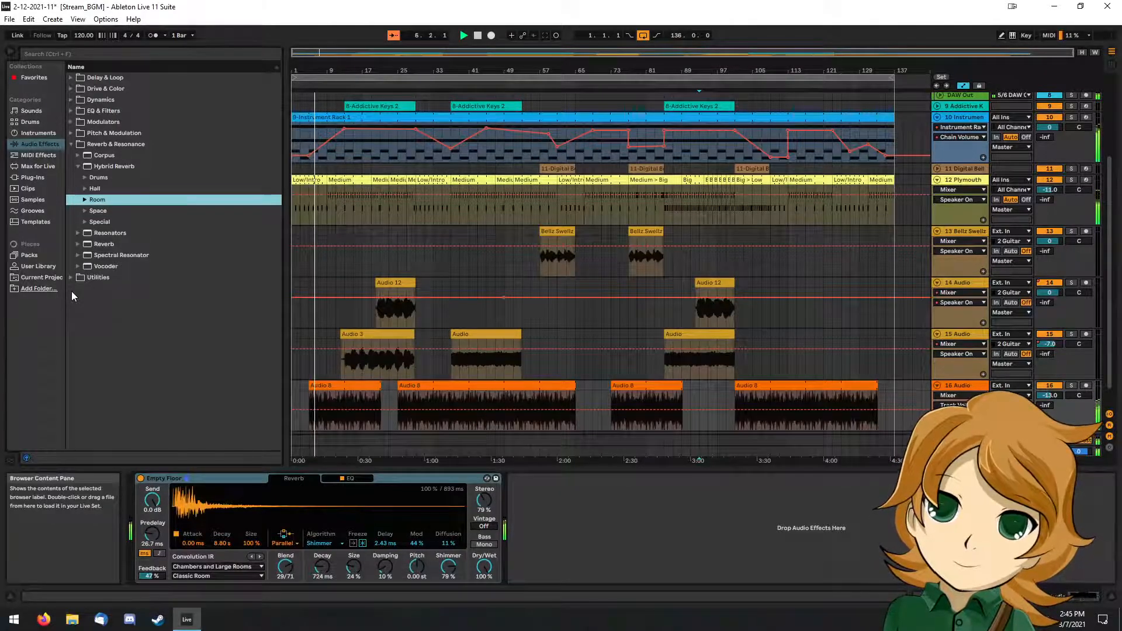
# Load the Swede Plate 1.0s preset from the Convolution Reverb pack's 07 Plates Real folder onto track 16, ahead of the Empty Floor reverb.
pyautogui.click(35, 255)
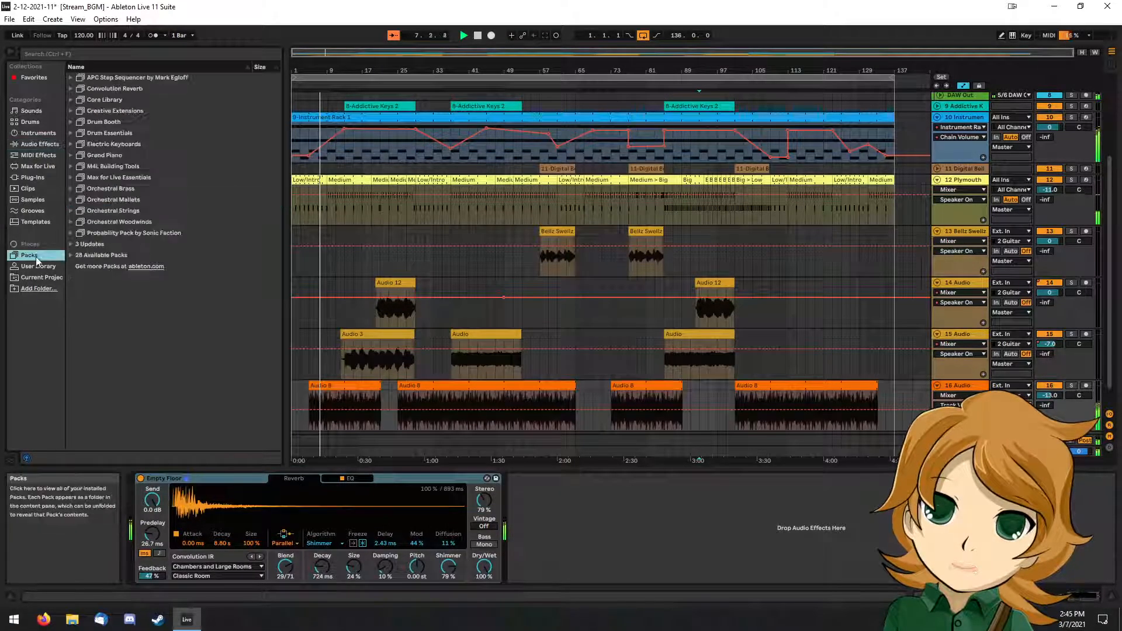
pyautogui.click(70, 87)
pyautogui.click(78, 111)
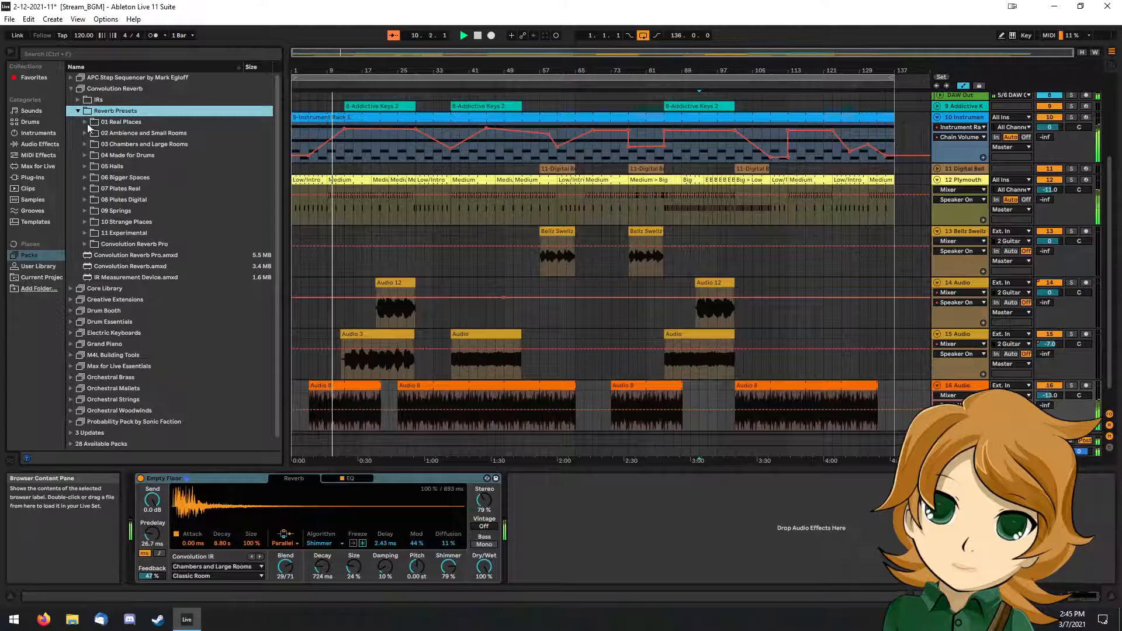
pyautogui.click(85, 188)
pyautogui.moveTo(120, 199); pyautogui.dragTo(209, 478)
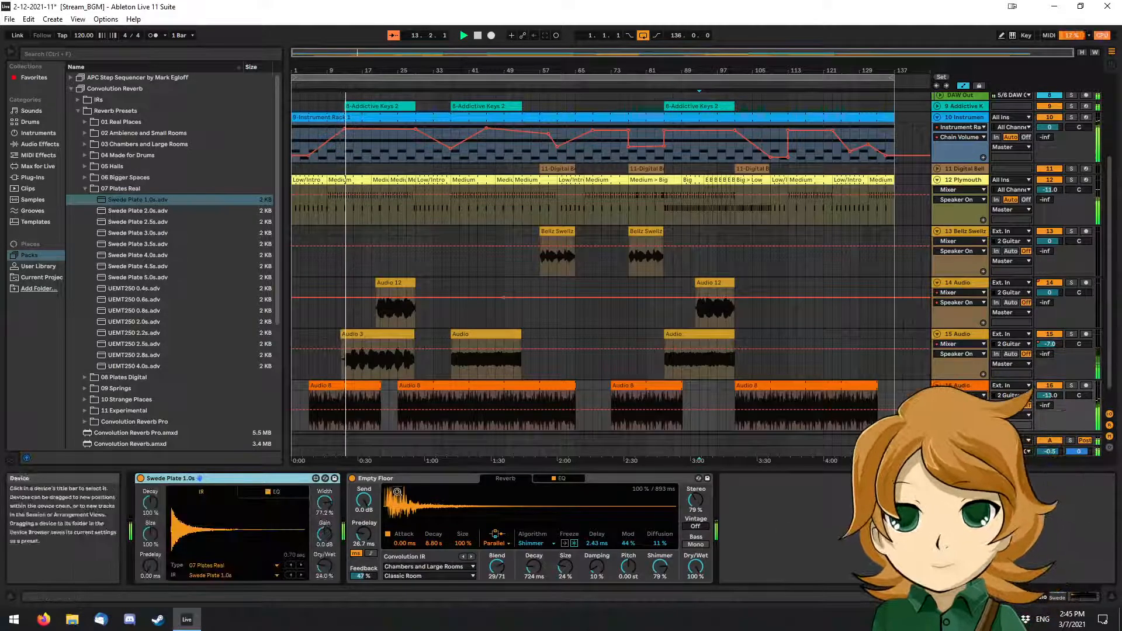
# Delete the Empty Floor reverb from track 16 and switch the convolution reverb's impulse response to Swede Plate 2.5s.
pyautogui.click(412, 483)
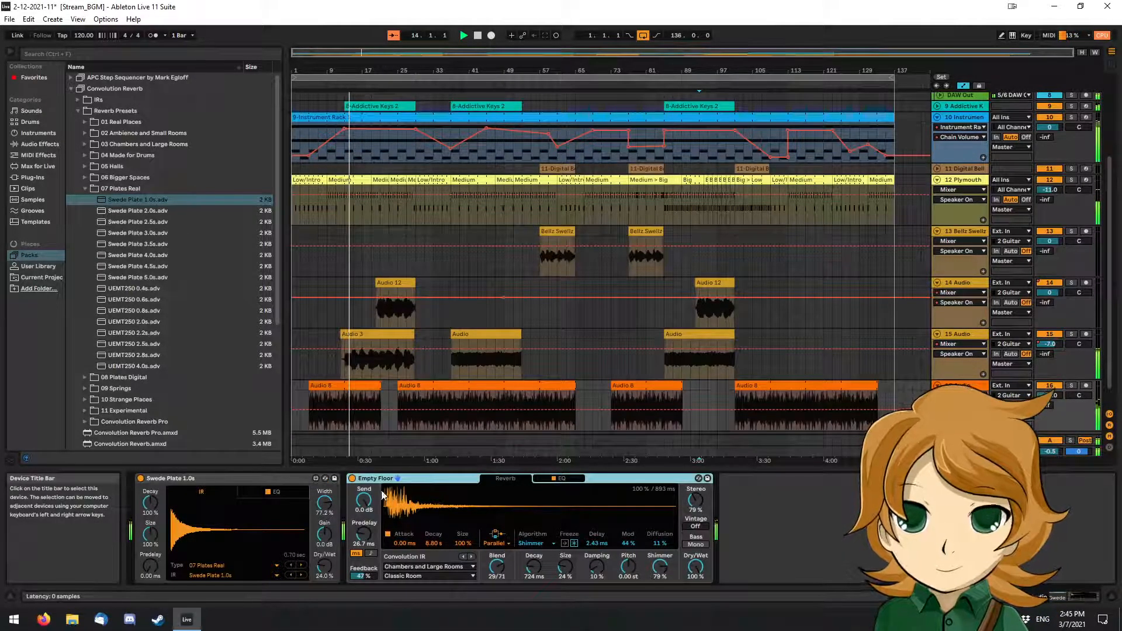
pyautogui.press('Delete')
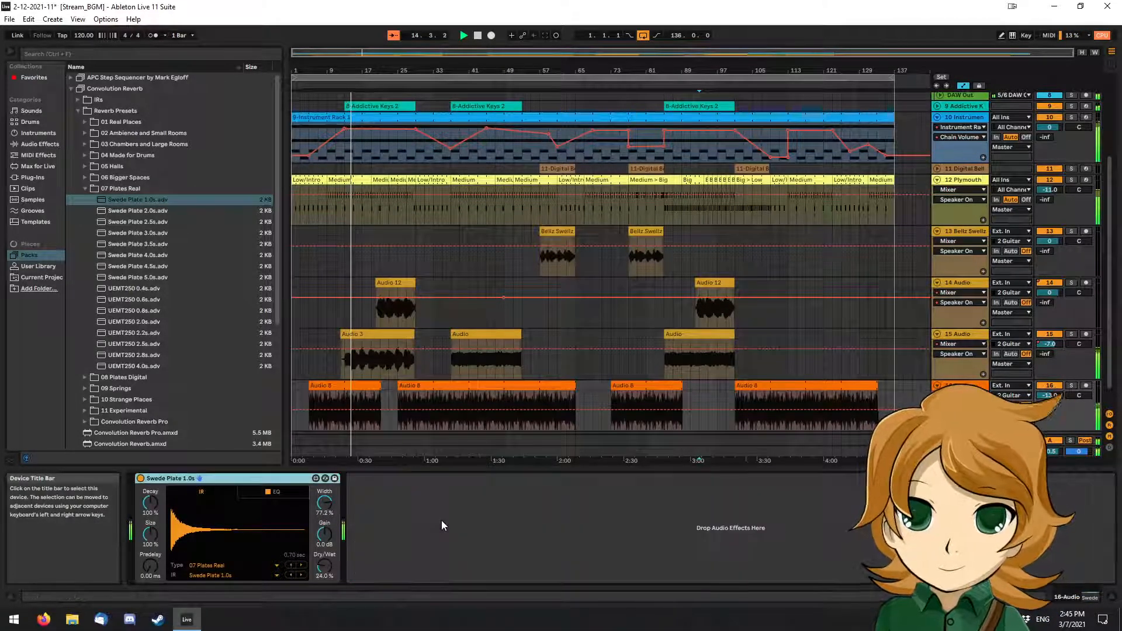
pyautogui.click(303, 577)
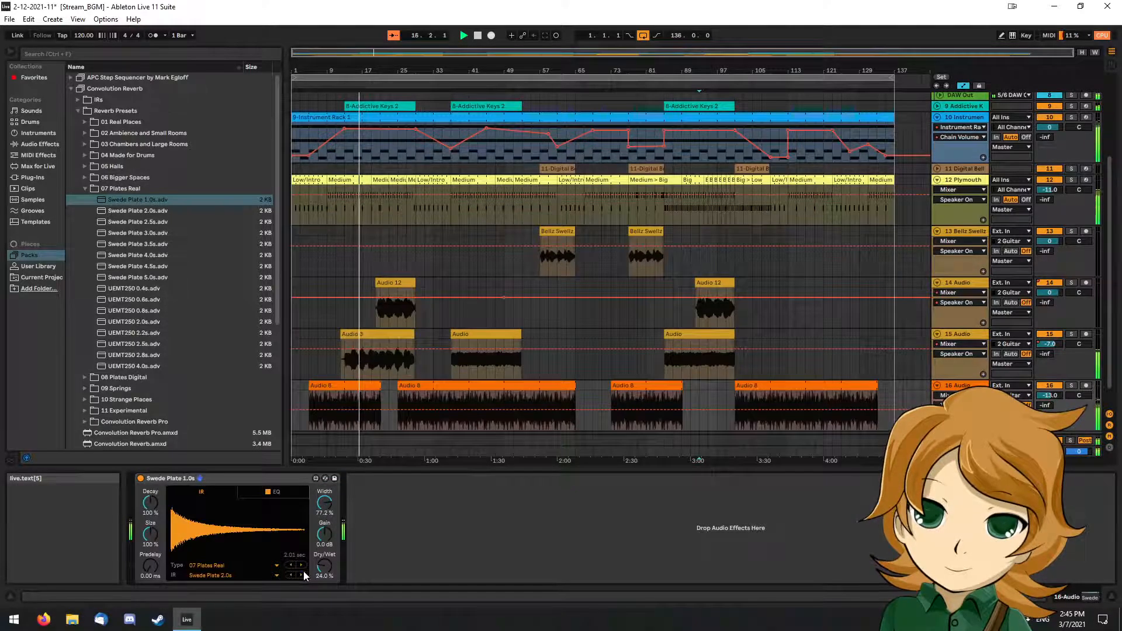
pyautogui.click(301, 575)
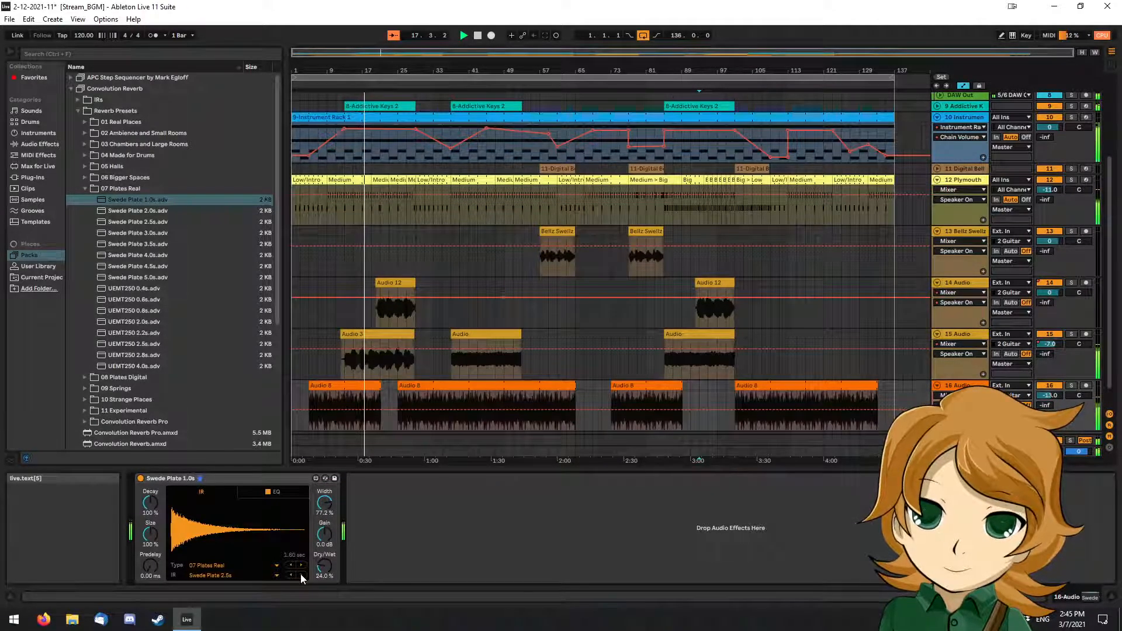
# Deactivate tracks 9 to 15 to hear the reverb on track 16 in isolation.
pyautogui.click(1050, 231)
pyautogui.click(1050, 180)
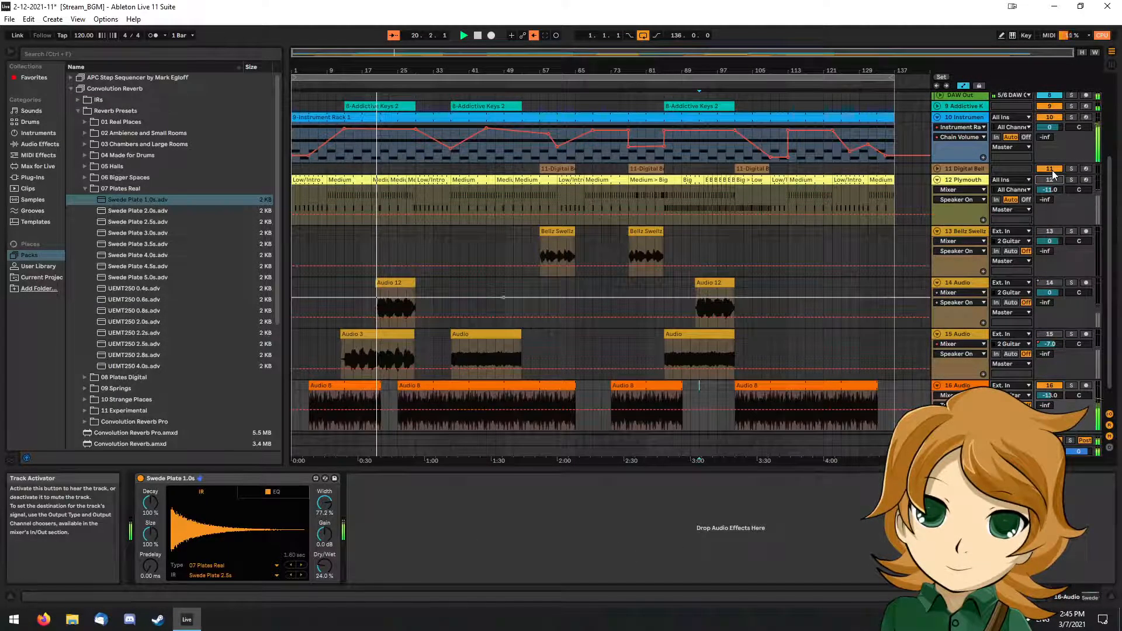
pyautogui.click(1050, 169)
pyautogui.click(1050, 117)
pyautogui.click(1040, 107)
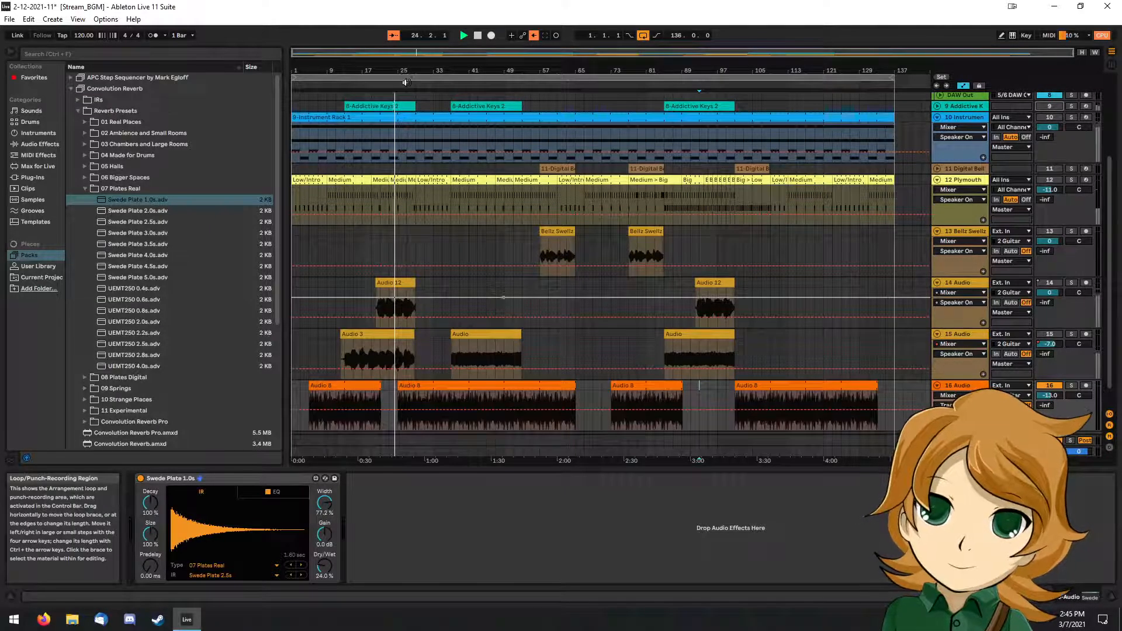
# Audition the convolution reverb's BM7 CD Plate A, Amp Spring Bright, Amp Spring Dull and ABLCR Nu Dub Hall impulse responses on track 16.
pyautogui.click(301, 575)
pyautogui.click(302, 575)
pyautogui.click(301, 566)
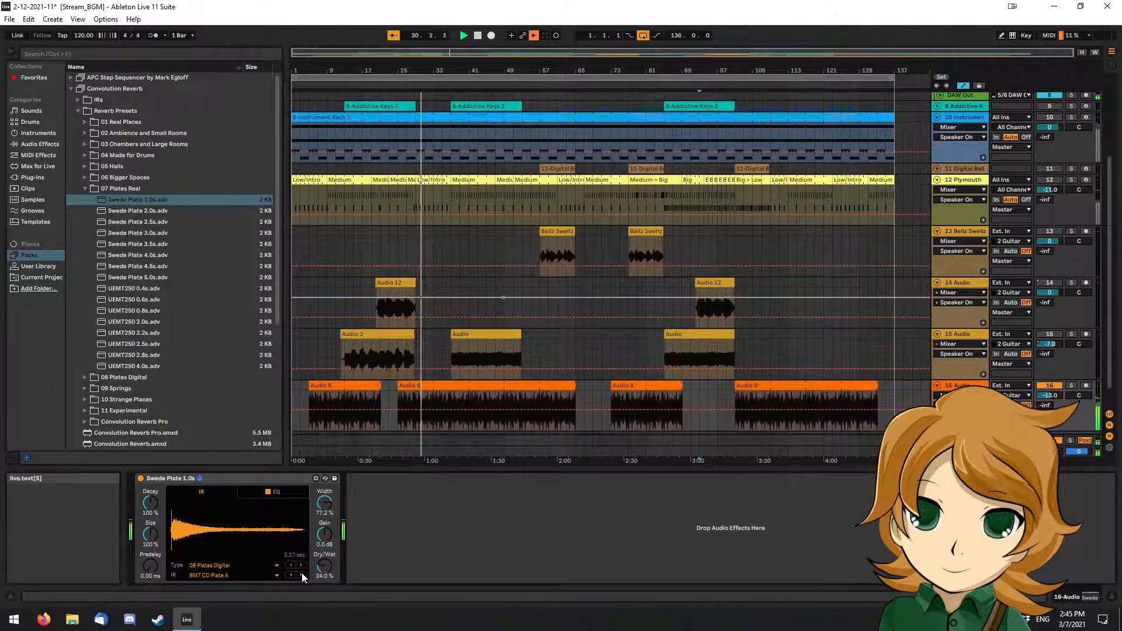
pyautogui.click(303, 566)
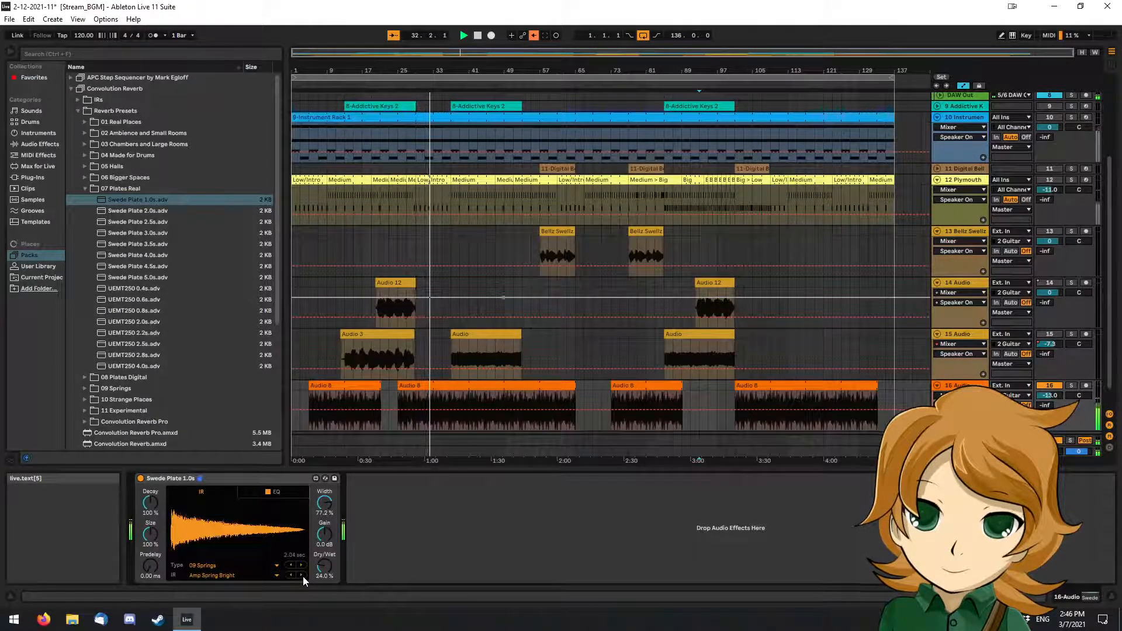
pyautogui.click(303, 576)
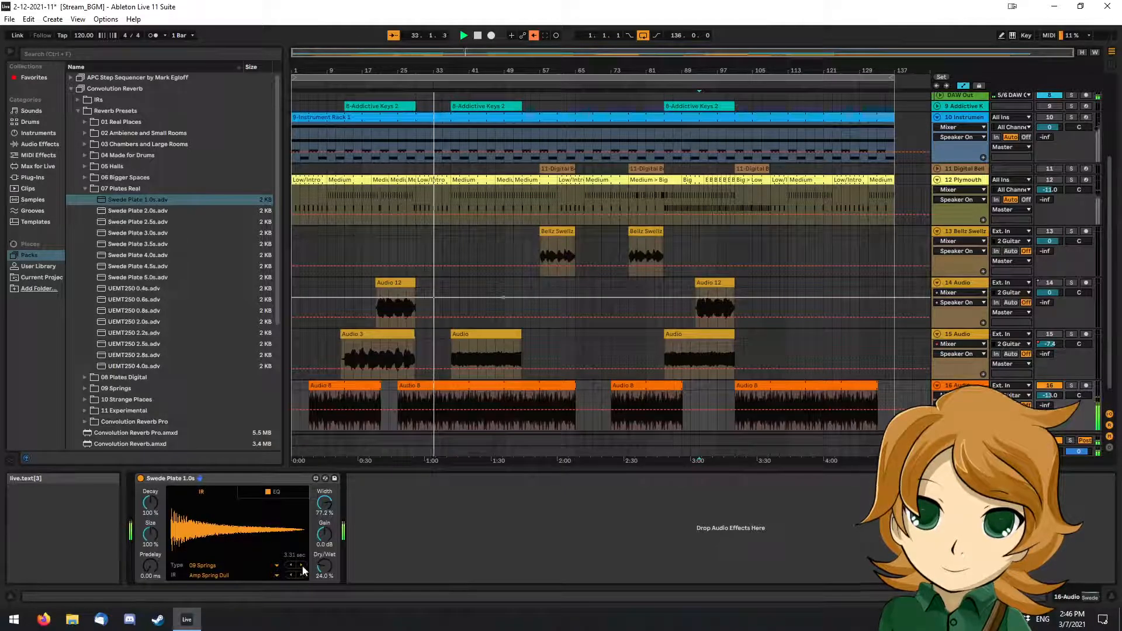
pyautogui.click(303, 565)
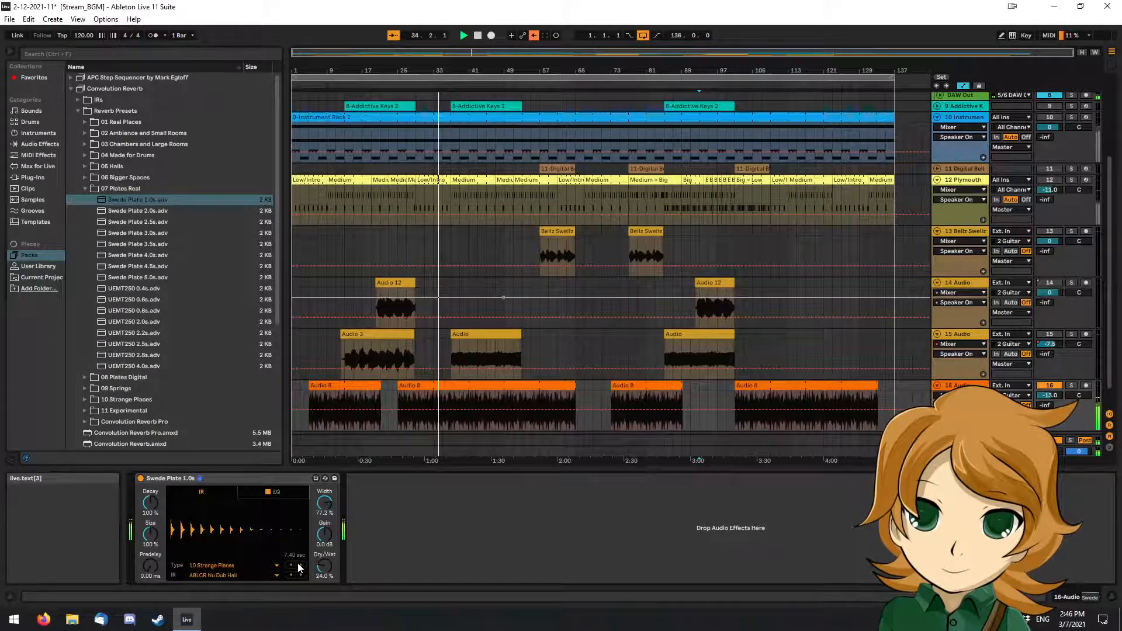
# Return the reverb to the 09 Springs type, raise Dry/Wet to 50% and step through its impulse responses to Amp Spring Dull.
pyautogui.click(290, 565)
pyautogui.moveTo(325, 566); pyautogui.dragTo(325, 555)
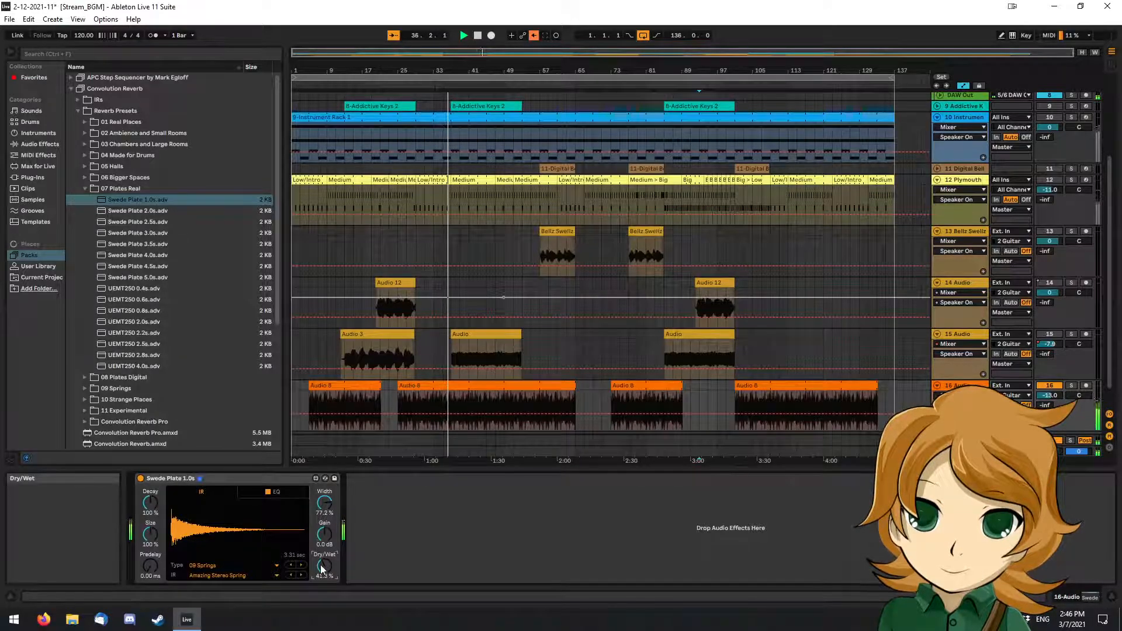
pyautogui.click(302, 575)
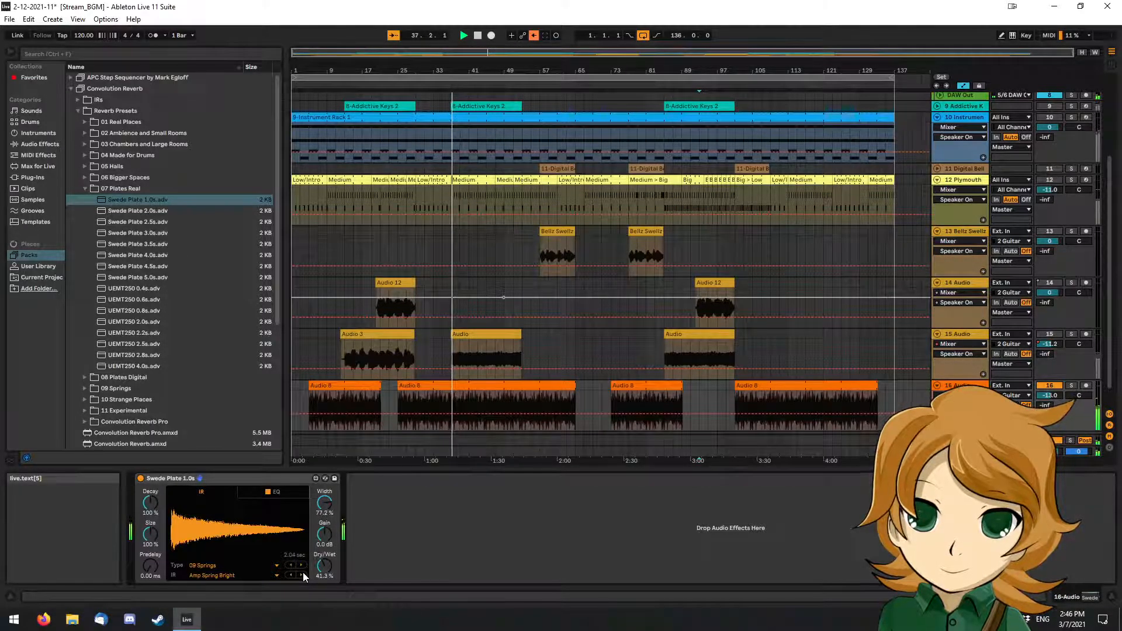
pyautogui.moveTo(321, 565); pyautogui.dragTo(322, 562)
pyautogui.click(301, 574)
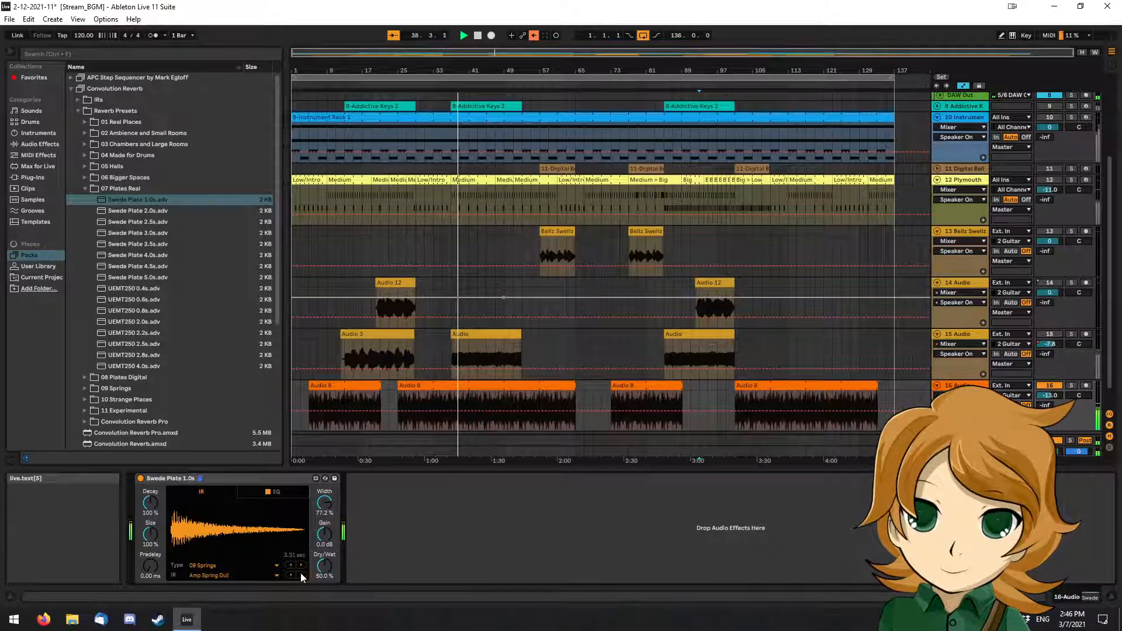
pyautogui.click(88, 190)
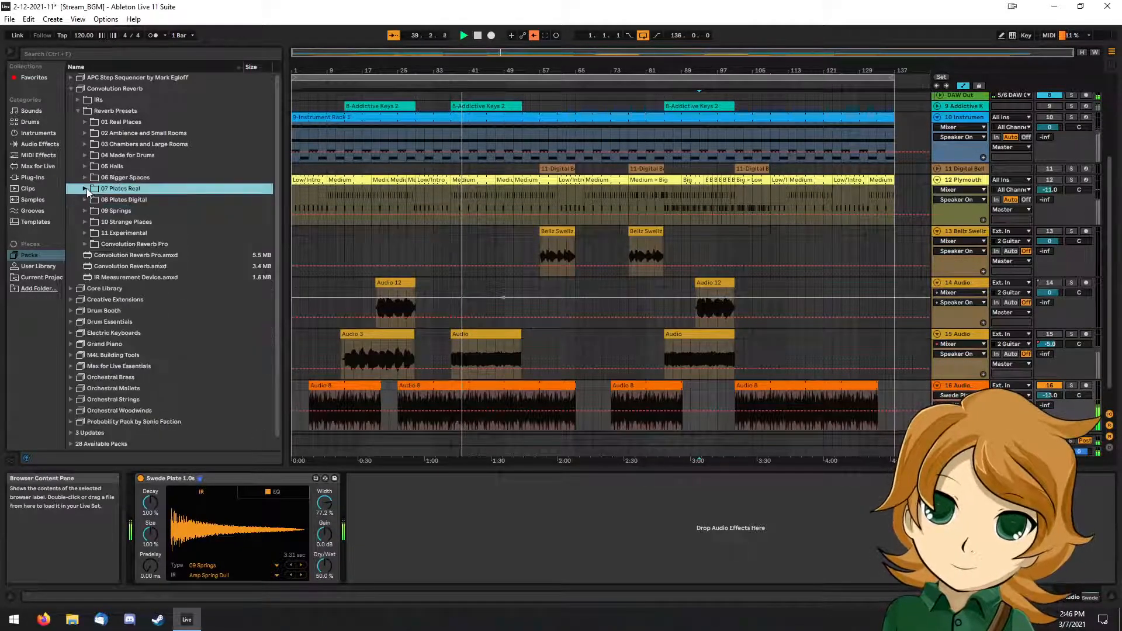
# Set the reverb to the 08 Plates Digital type with the BM7 CD Plate A impulse response and Dry/Wet at 61.8%.
pyautogui.click(290, 565)
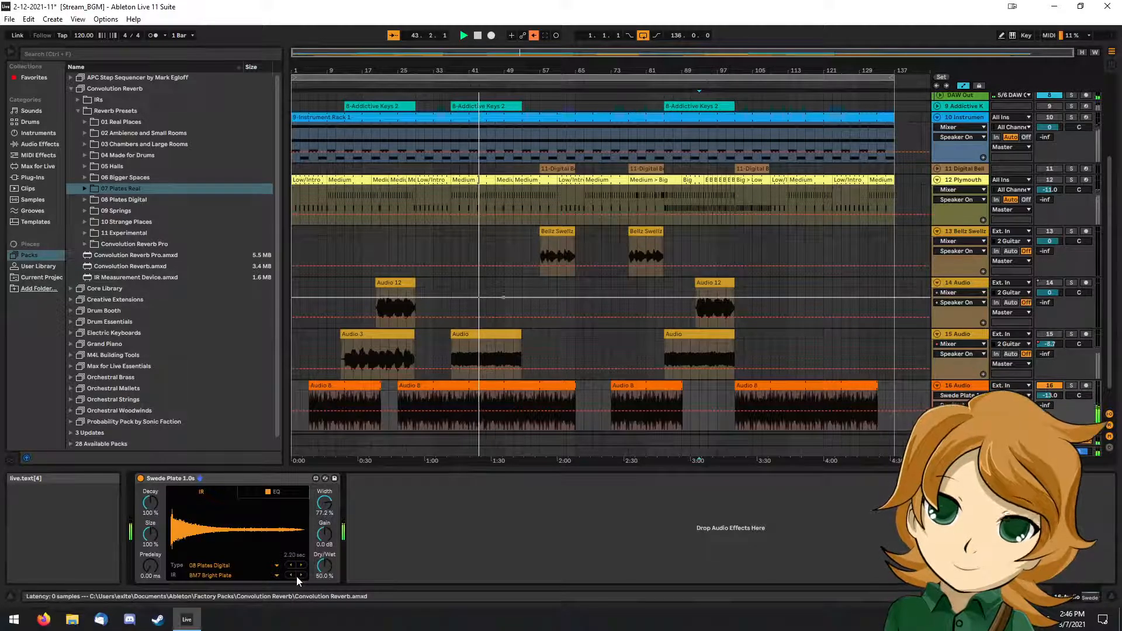
pyautogui.click(300, 575)
pyautogui.moveTo(325, 566); pyautogui.dragTo(325, 553)
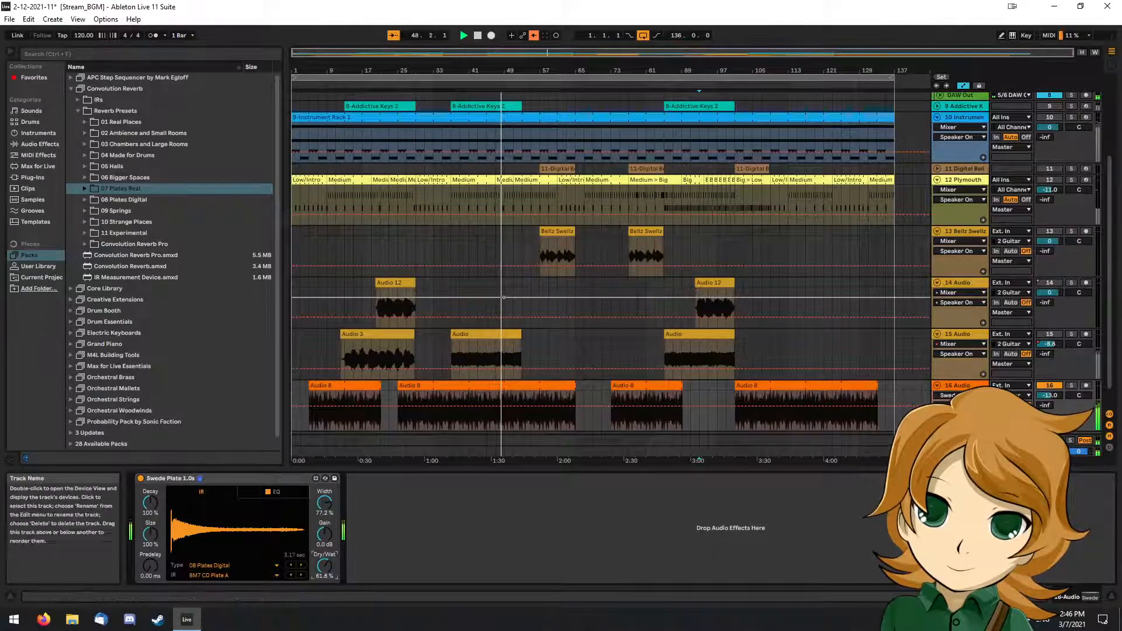
# Reactivate the muted tracks 9 to 15.
pyautogui.click(1050, 335)
pyautogui.click(1050, 283)
pyautogui.click(1050, 231)
pyautogui.click(1050, 168)
pyautogui.click(1050, 117)
pyautogui.click(1050, 106)
pyautogui.scroll(5, 1049, 111)
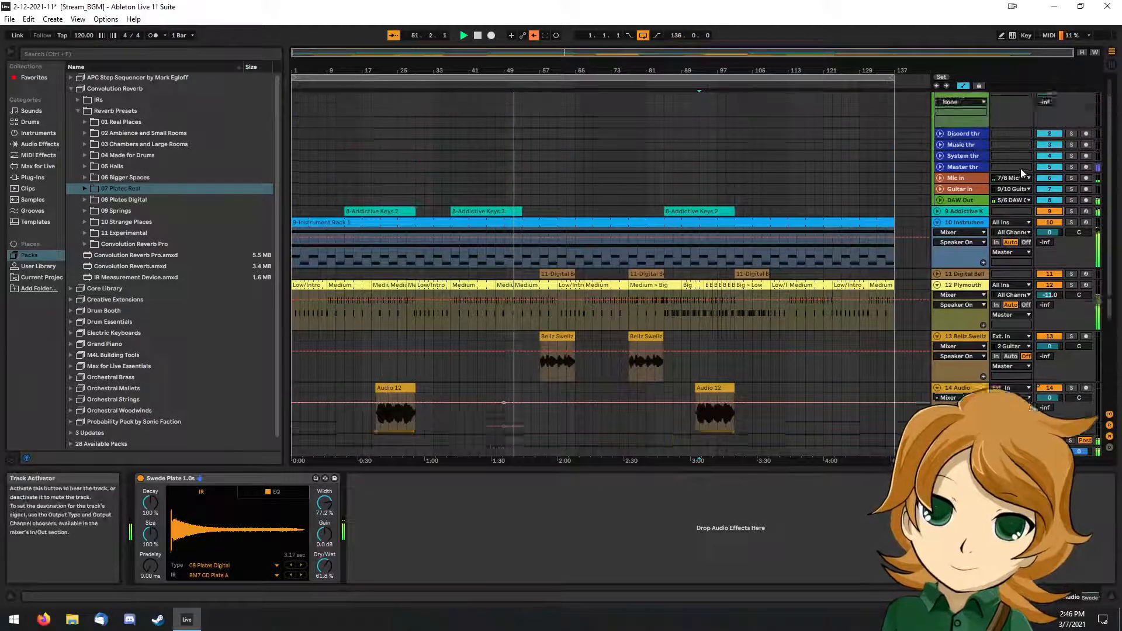
pyautogui.scroll(-5, 1023, 205)
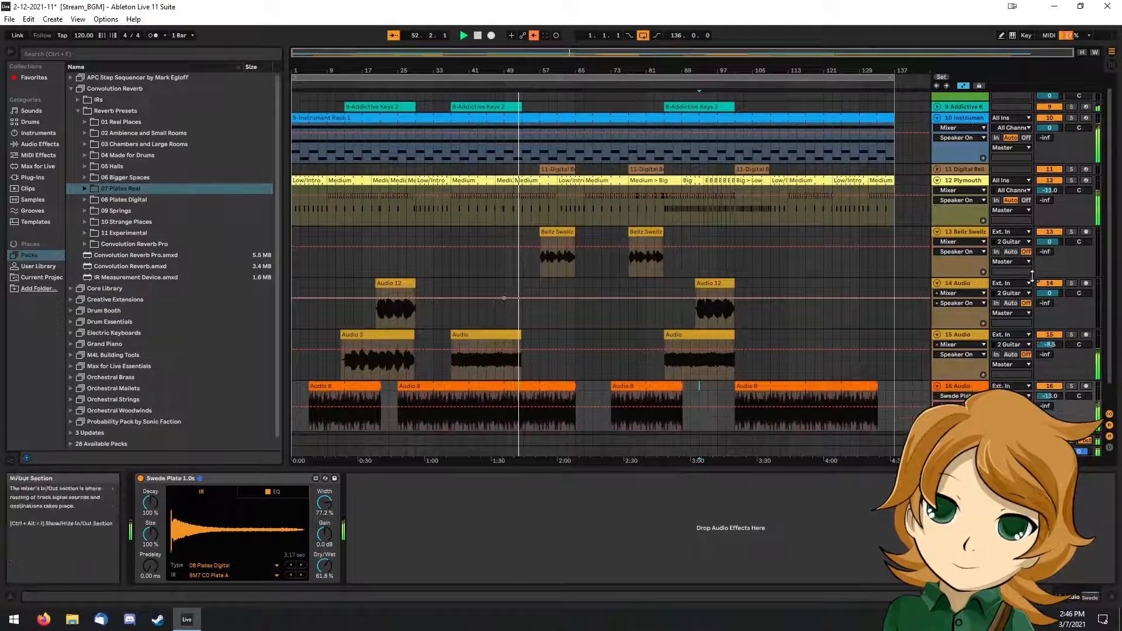
# Automate track 16's reverb Dry/Wet to jump up at the second clip's end and ramp down to 61.8% at the third clip's start.
pyautogui.scroll(-2, 1022, 203)
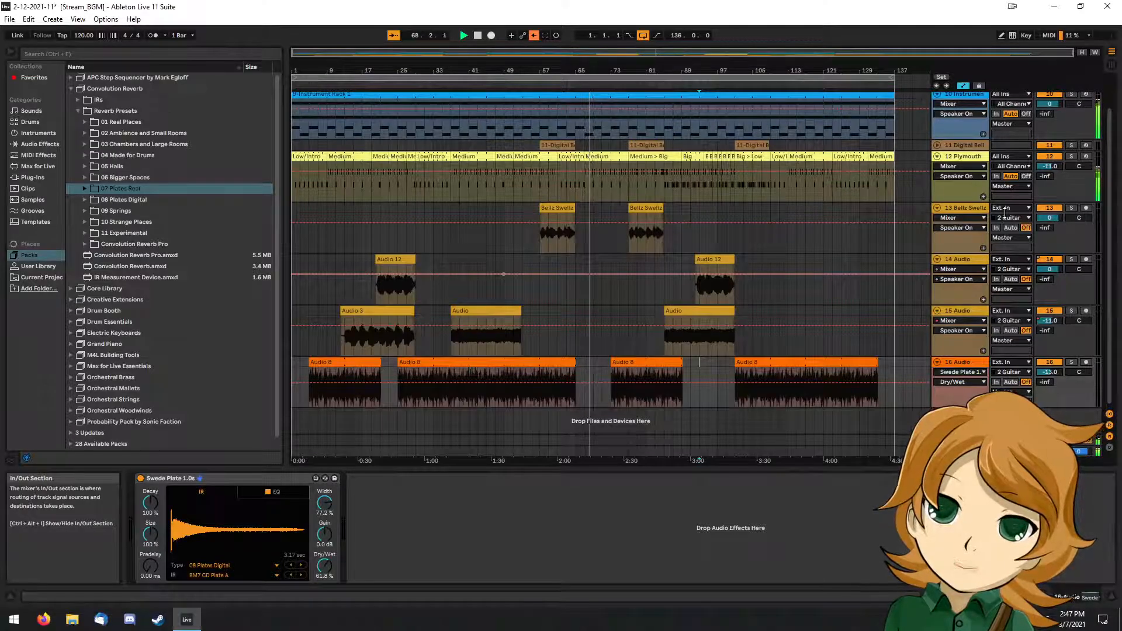
pyautogui.click(573, 384)
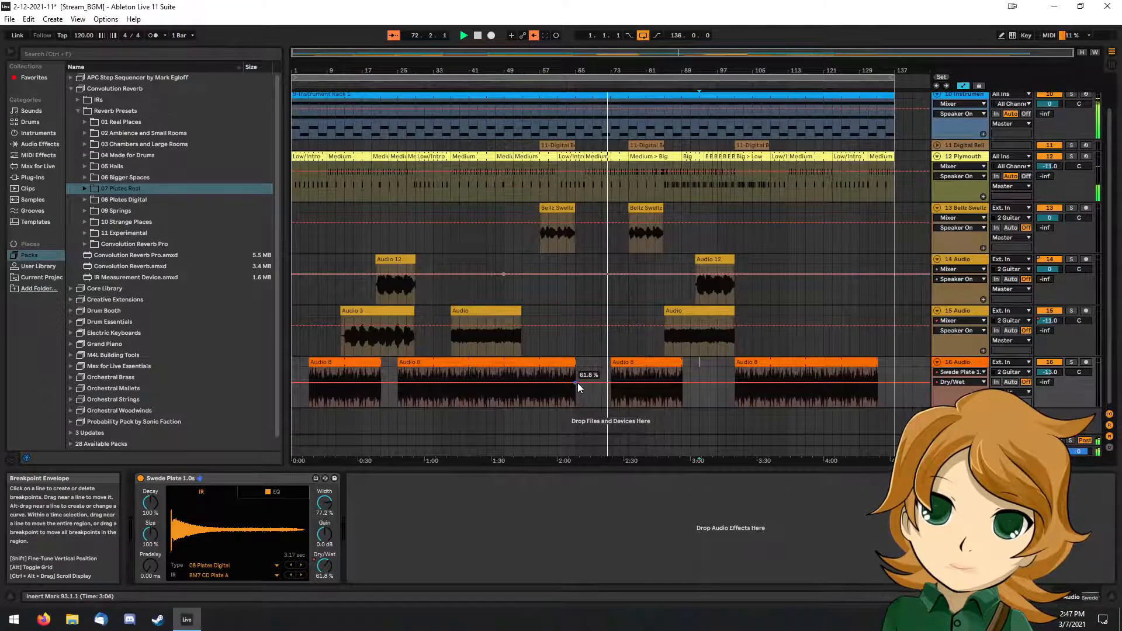
pyautogui.moveTo(584, 384); pyautogui.dragTo(582, 369)
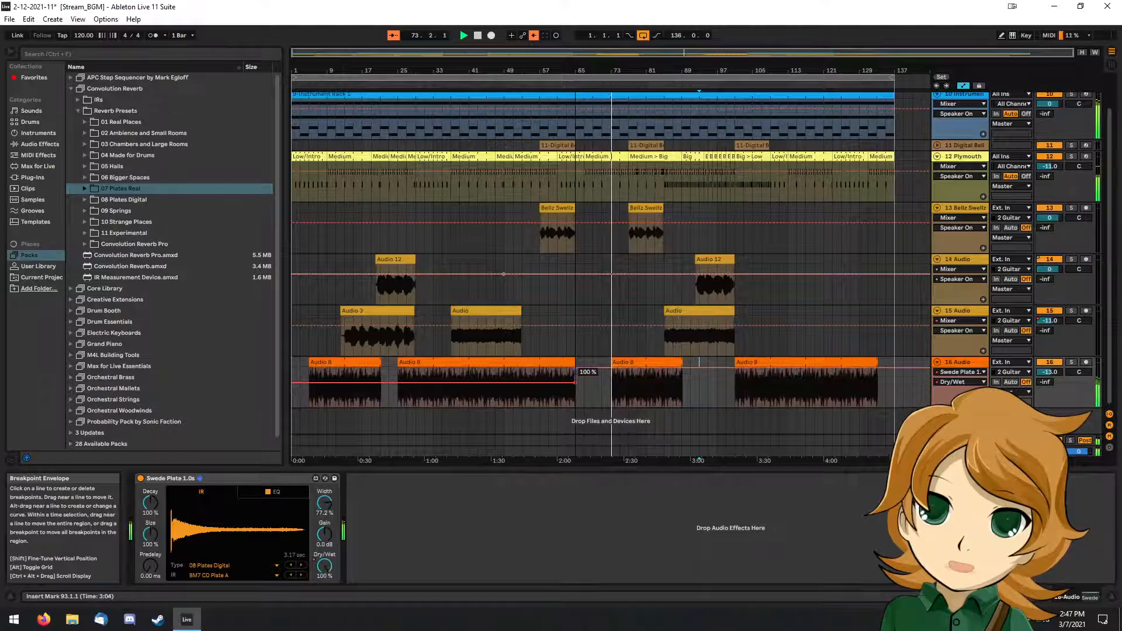
pyautogui.hotkey('ctrl', 'z')
pyautogui.click(611, 383)
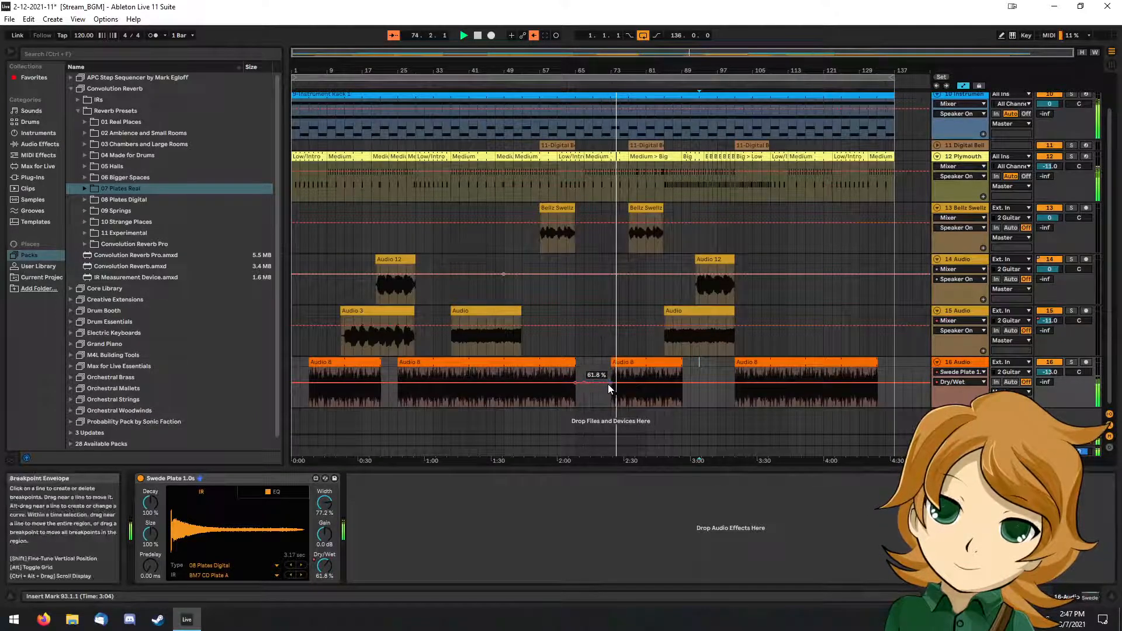
pyautogui.moveTo(586, 383); pyautogui.dragTo(586, 370)
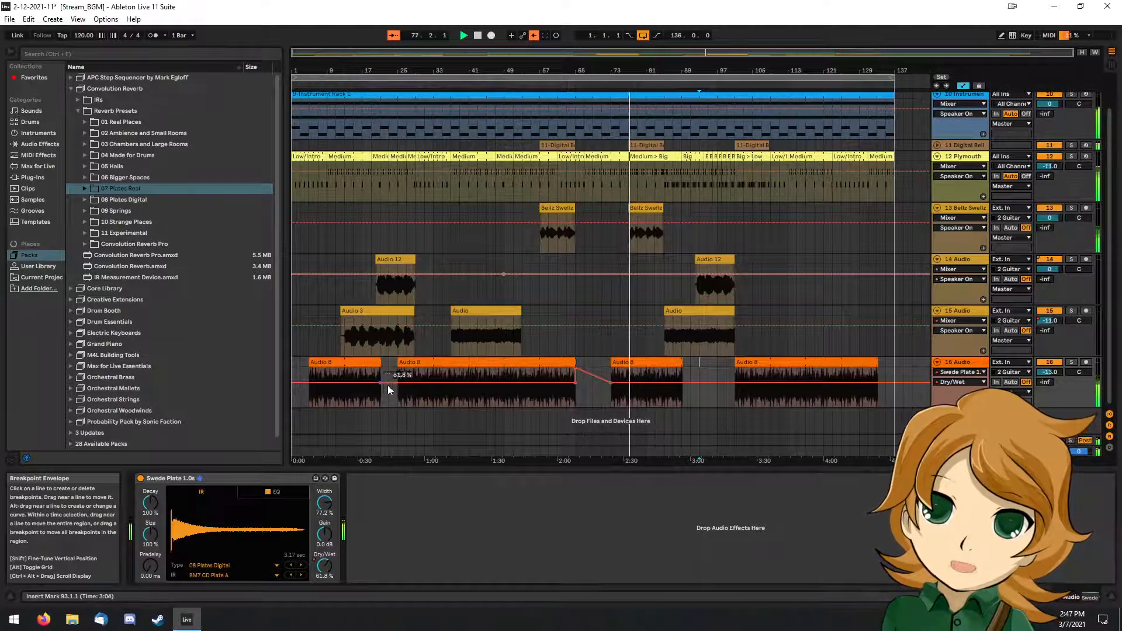
# Automate track 16's reverb Dry/Wet to jump toward 100% at the ends of the first, third and fourth clips and ramp back down to 61.8%.
pyautogui.moveTo(390, 383); pyautogui.dragTo(384, 369)
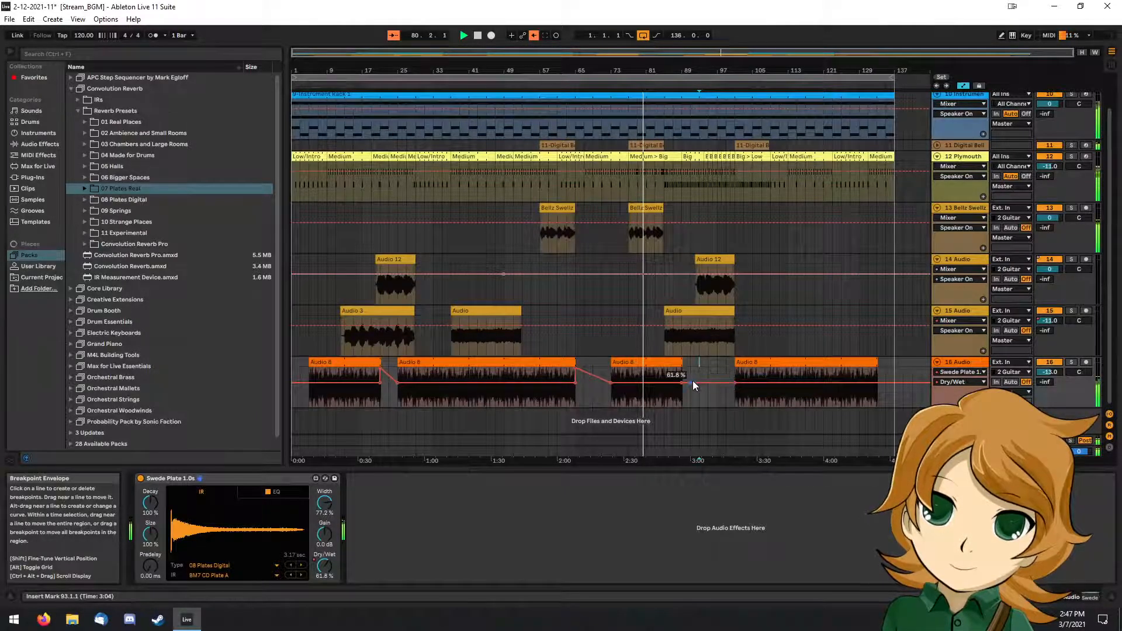
pyautogui.moveTo(682, 383); pyautogui.dragTo(682, 368)
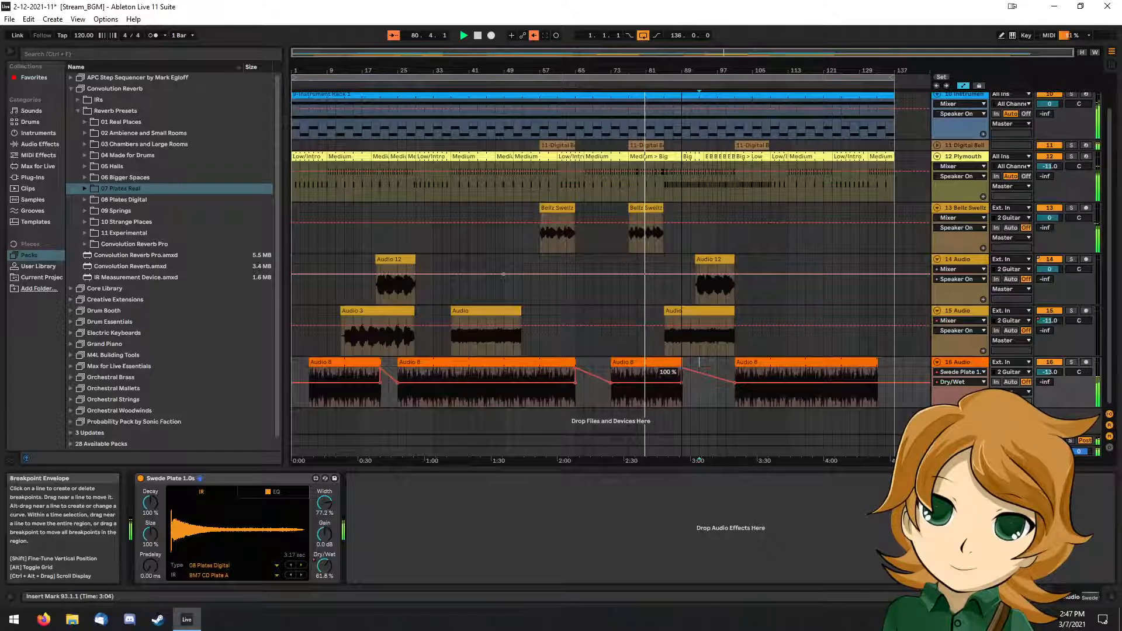
pyautogui.click(894, 384)
pyautogui.moveTo(878, 383); pyautogui.dragTo(878, 369)
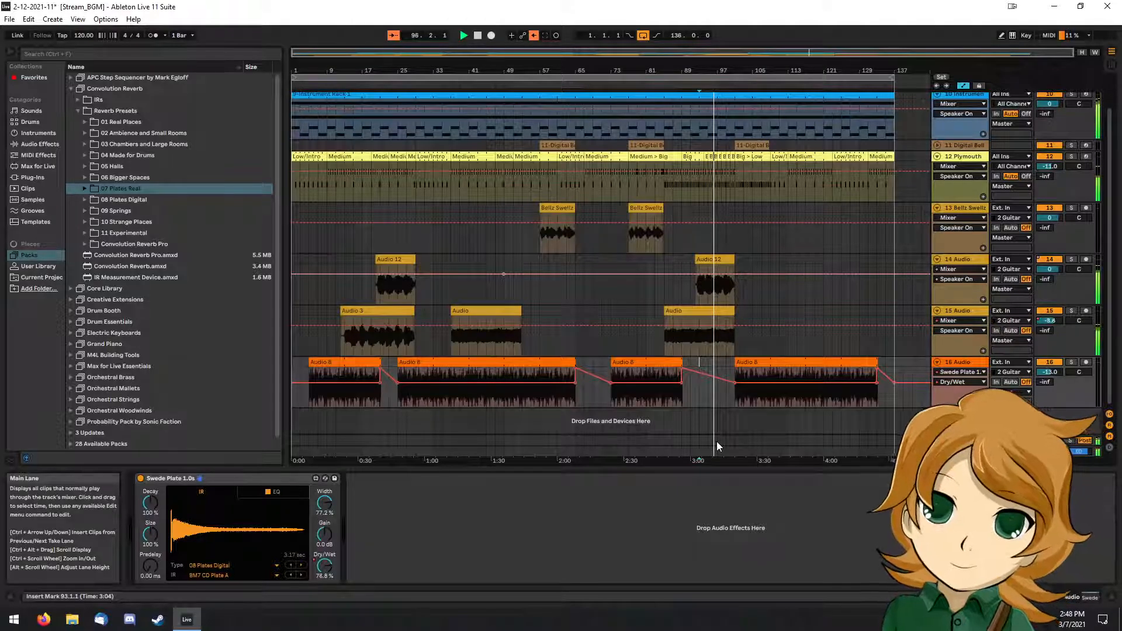
pyautogui.click(750, 427)
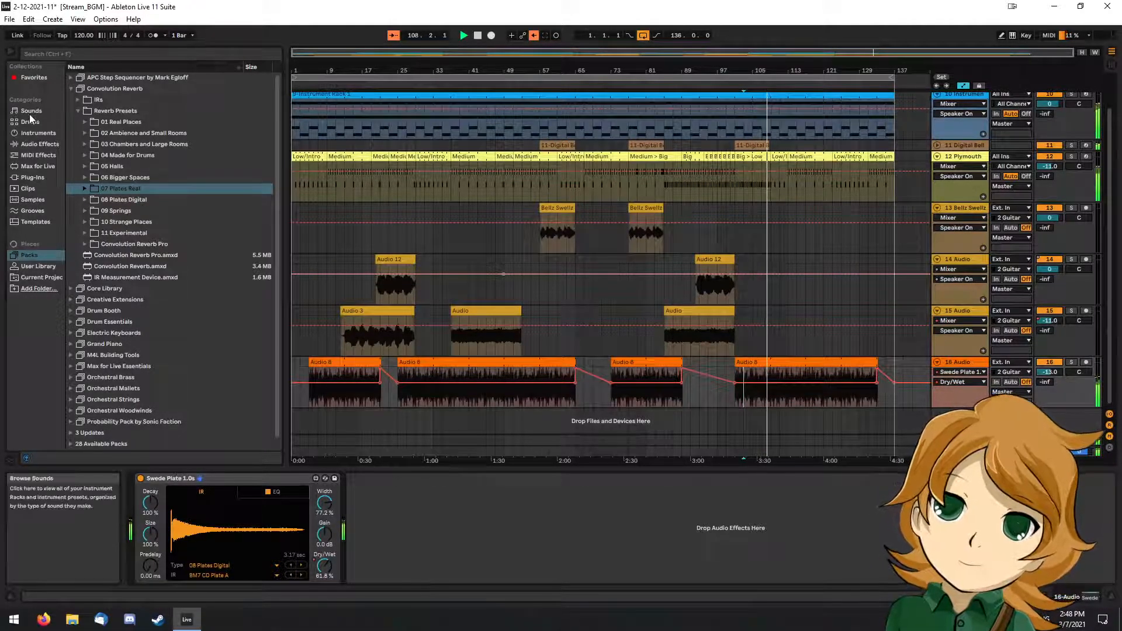
# Browse the audio effects, collapse the Hybrid Reverb and Reverb & Resonance folders, and save the Live Set.
pyautogui.click(40, 132)
pyautogui.click(46, 145)
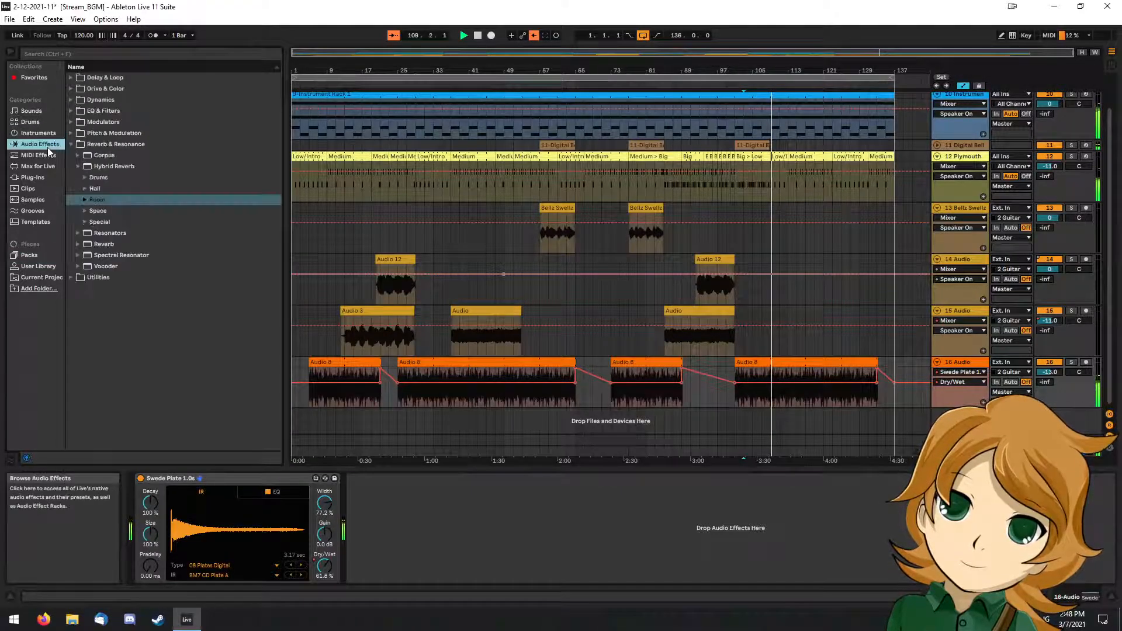
pyautogui.click(71, 148)
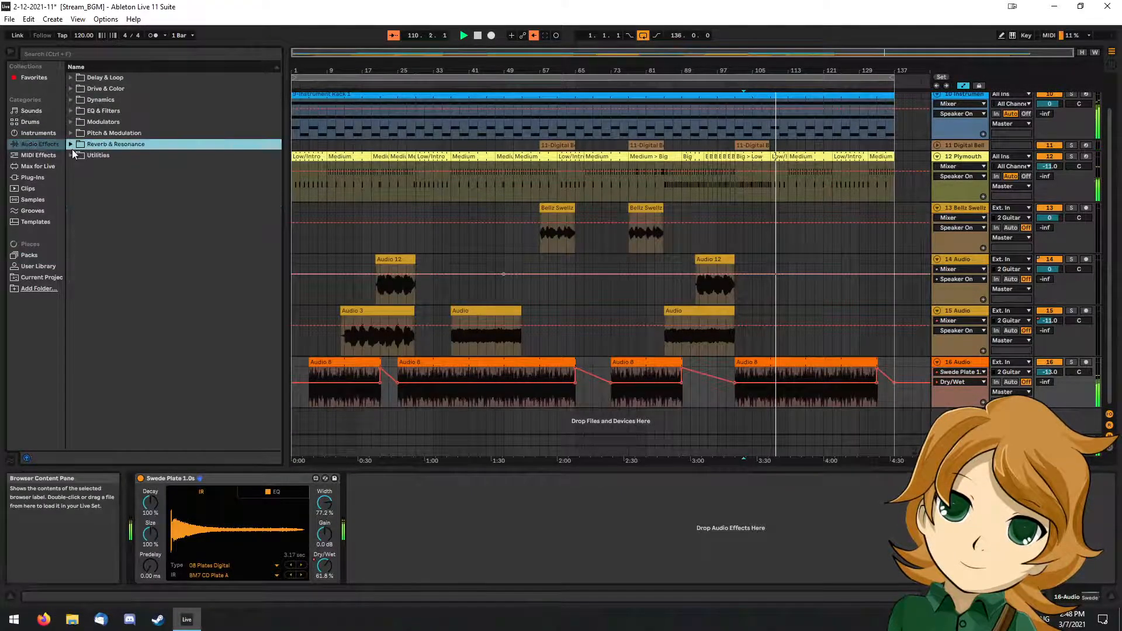
pyautogui.click(72, 148)
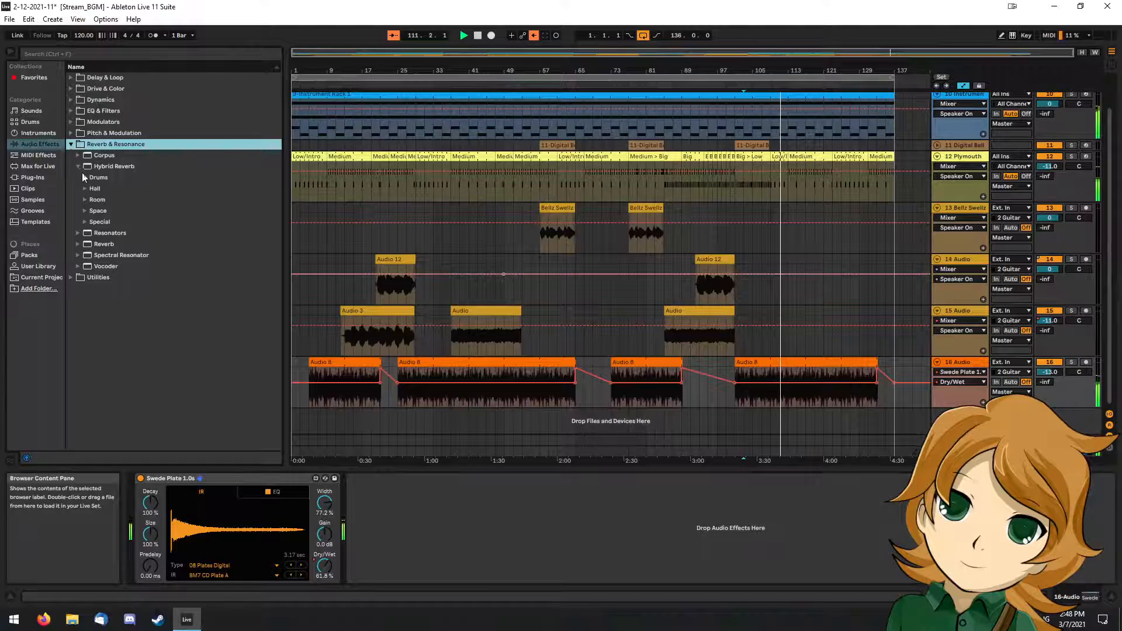
pyautogui.click(77, 167)
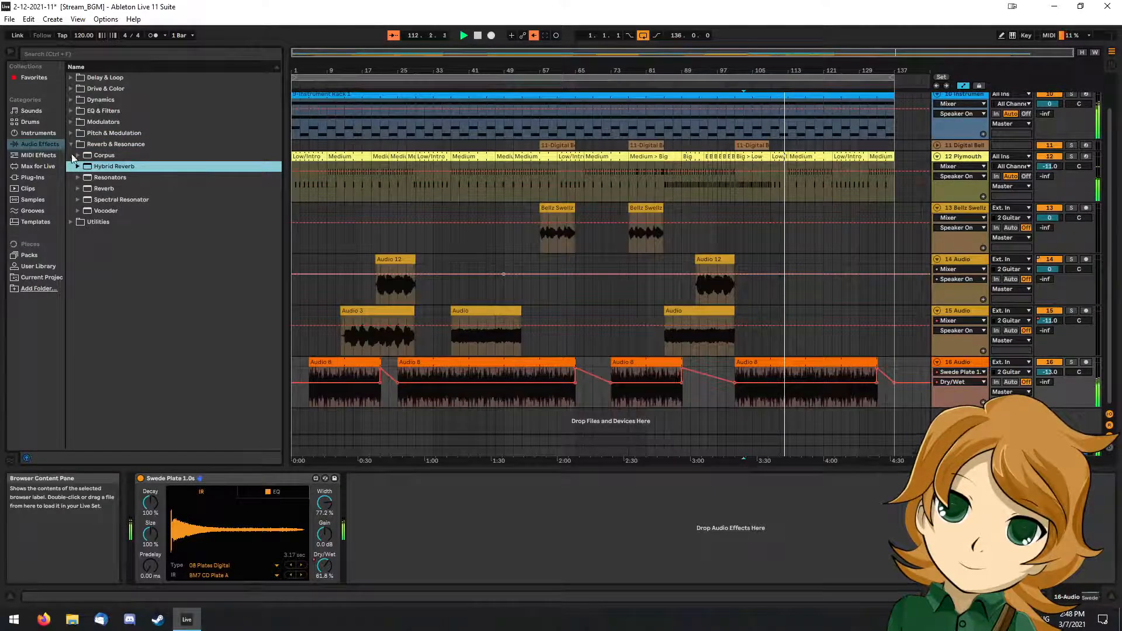
pyautogui.click(71, 145)
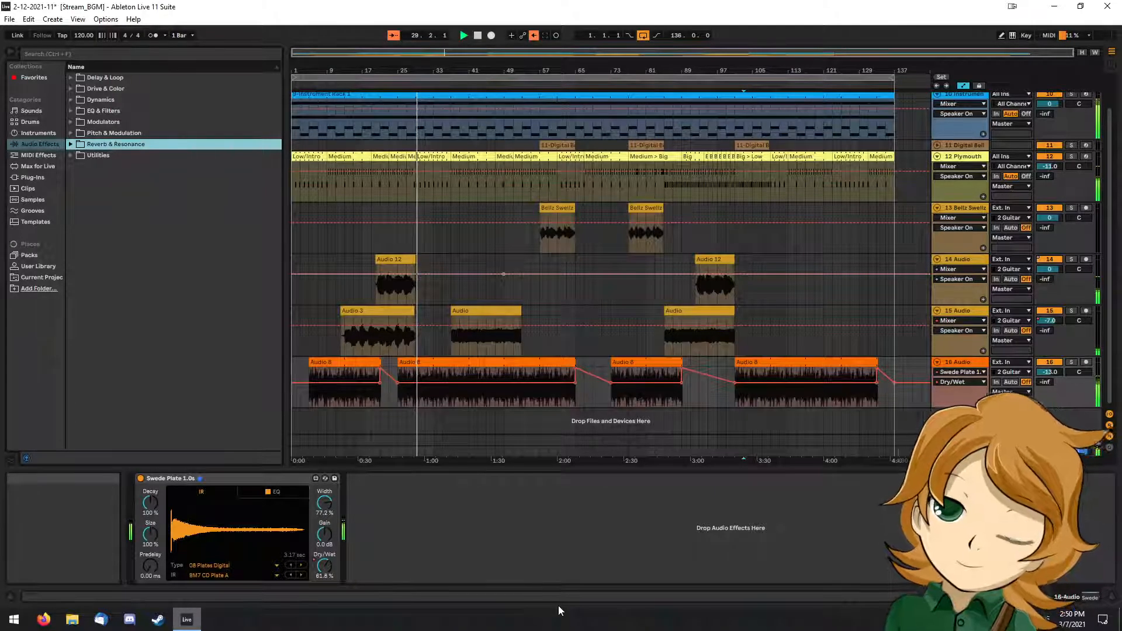
pyautogui.hotkey('ctrl', 's')
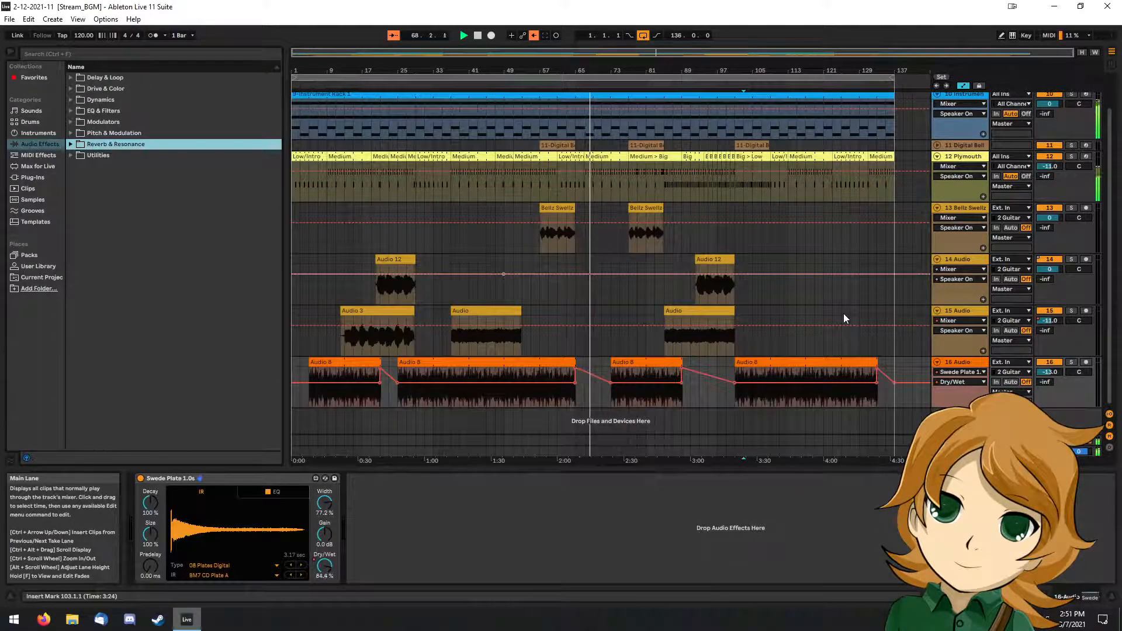
pyautogui.scroll(1, 711, 335)
pyautogui.scroll(-1, 711, 335)
pyautogui.scroll(1, 730, 309)
pyautogui.scroll(-1, 742, 279)
pyautogui.scroll(1, 742, 257)
pyautogui.scroll(-1, 729, 204)
pyautogui.scroll(1, 732, 207)
pyautogui.scroll(-1, 743, 175)
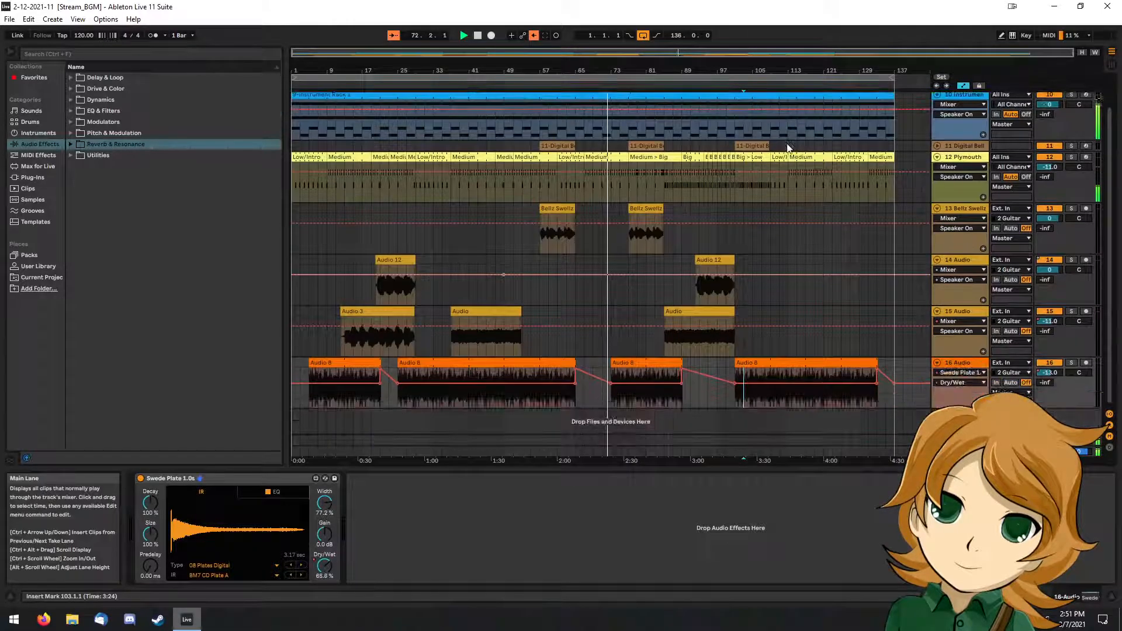
pyautogui.scroll(1, 791, 144)
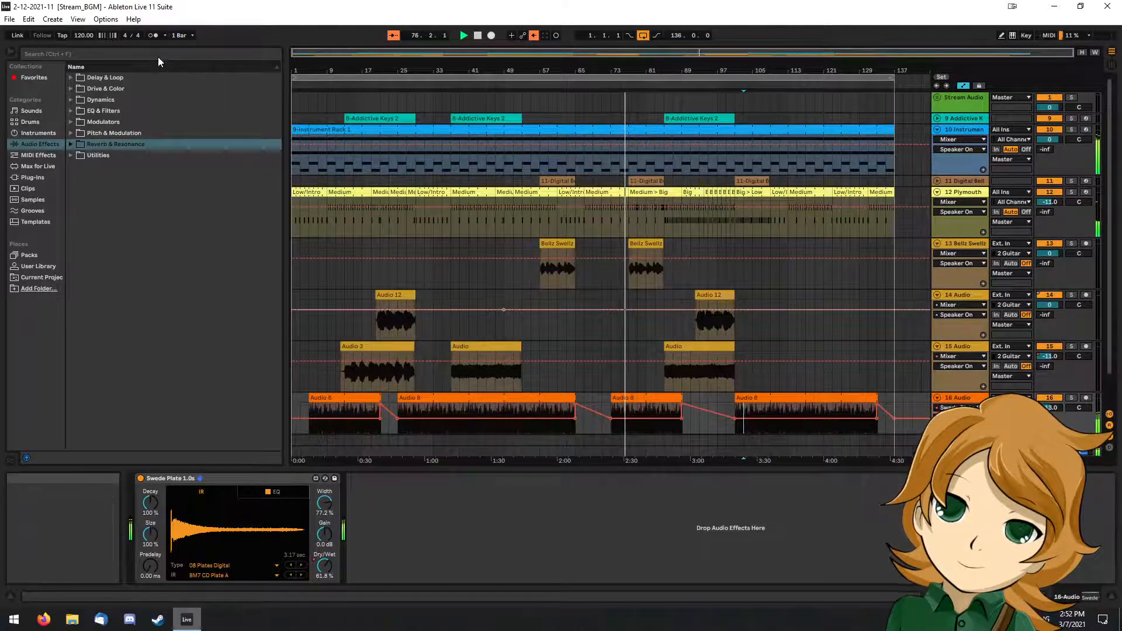
# Stop playback and open the recent Live Set 2-28-2021.als from the Stream_BGM project.
pyautogui.click(10, 19)
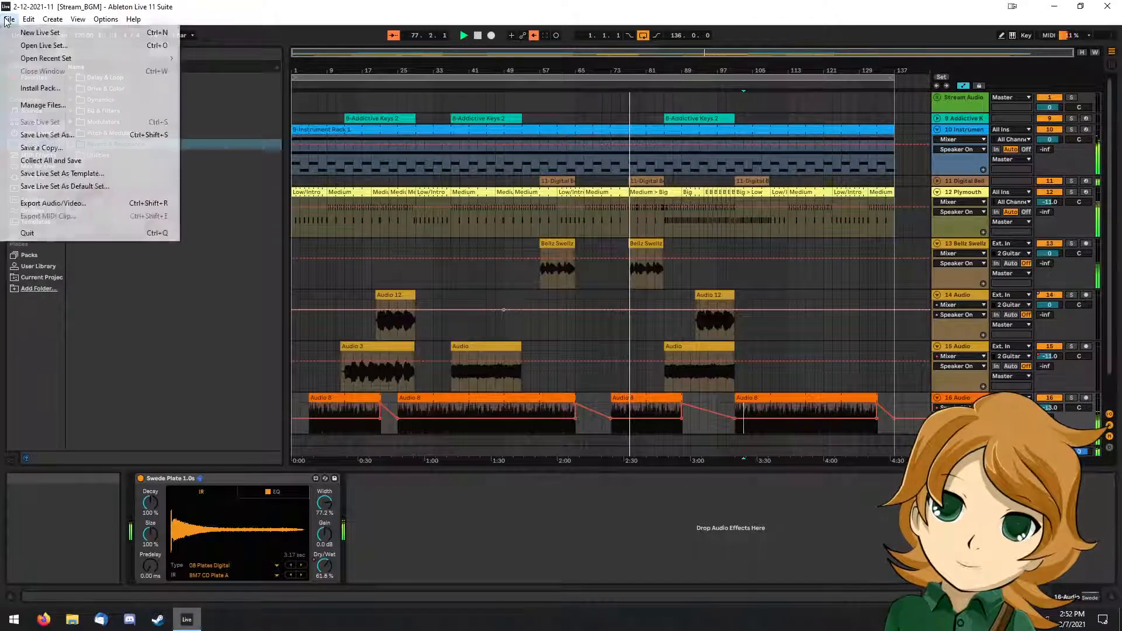
pyautogui.moveTo(71, 64)
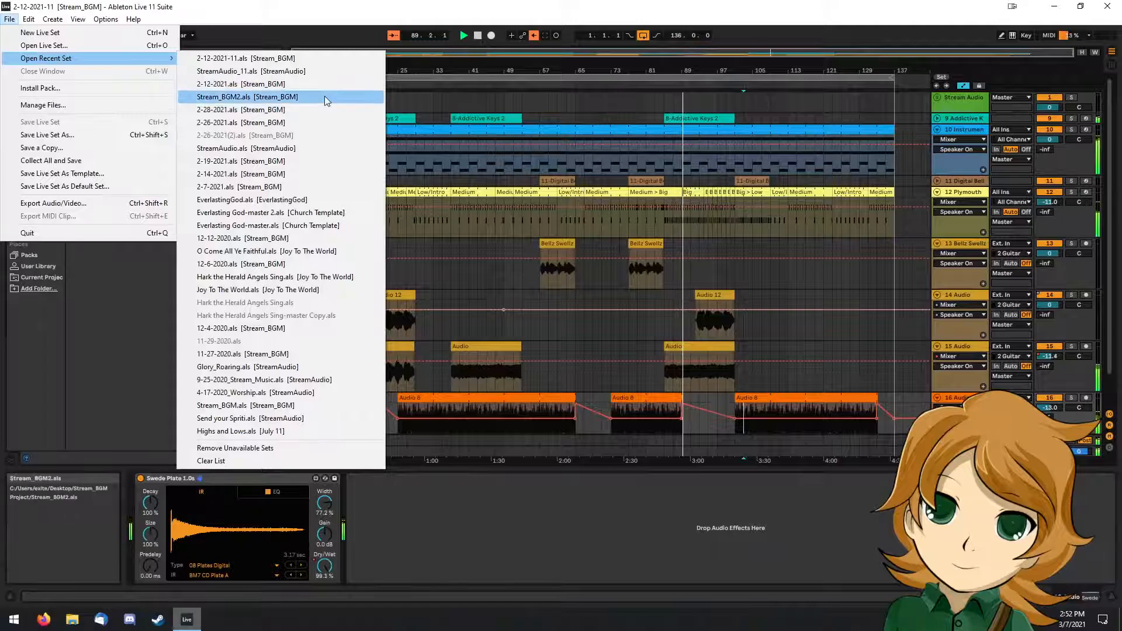
pyautogui.click(478, 35)
pyautogui.click(7, 22)
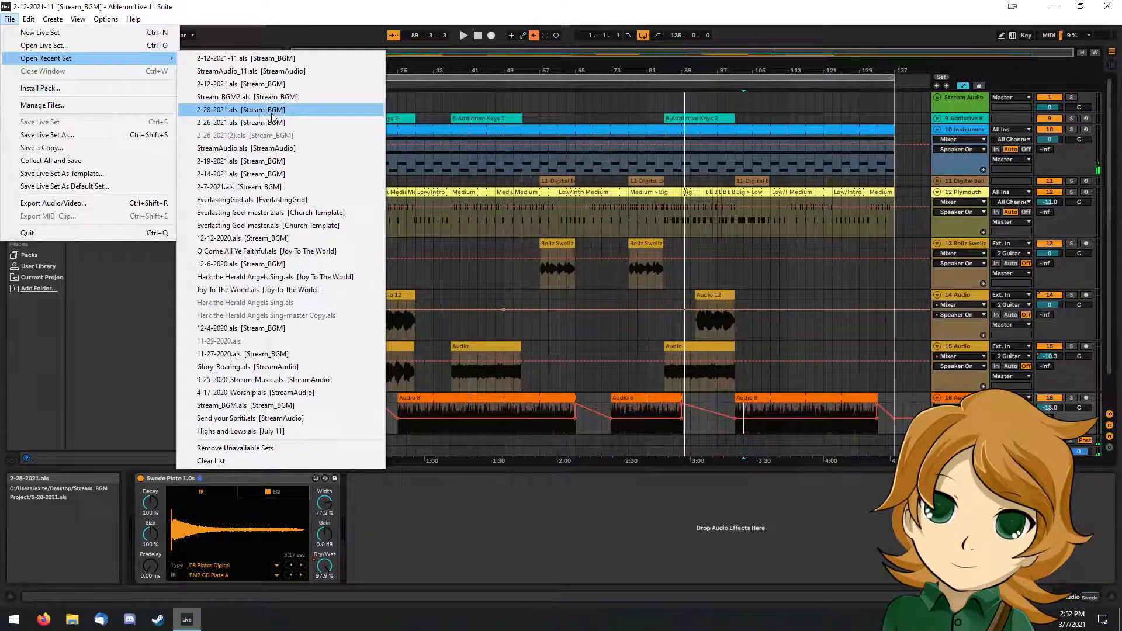
pyautogui.click(270, 114)
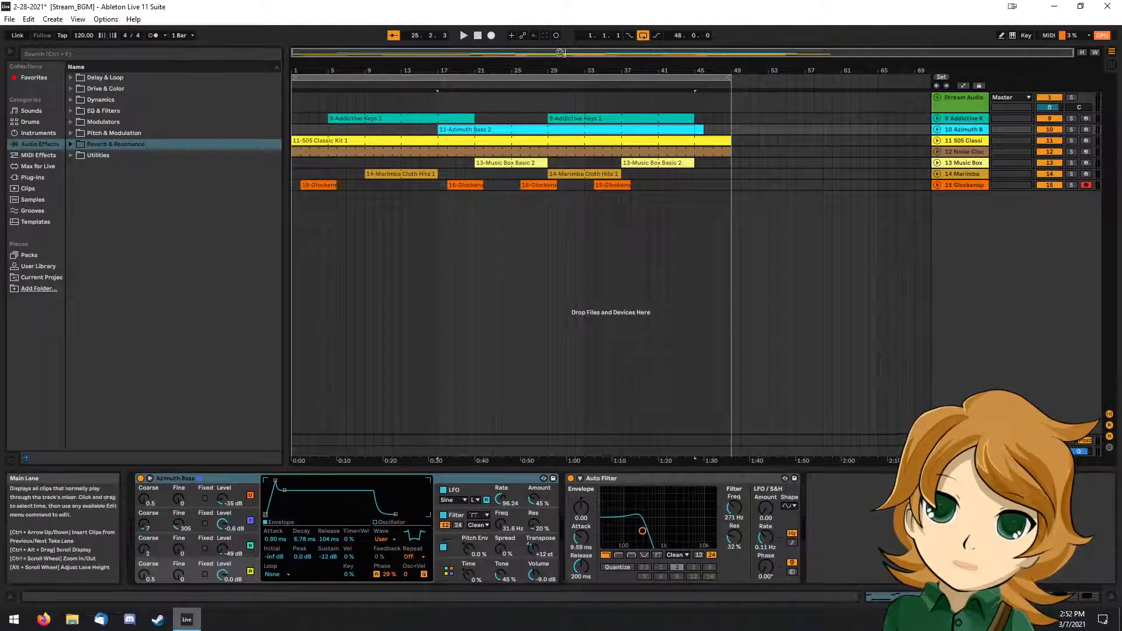
# Play the opened song and disarm recording on track 15, the Glockenspiel.
pyautogui.click(476, 36)
pyautogui.click(465, 36)
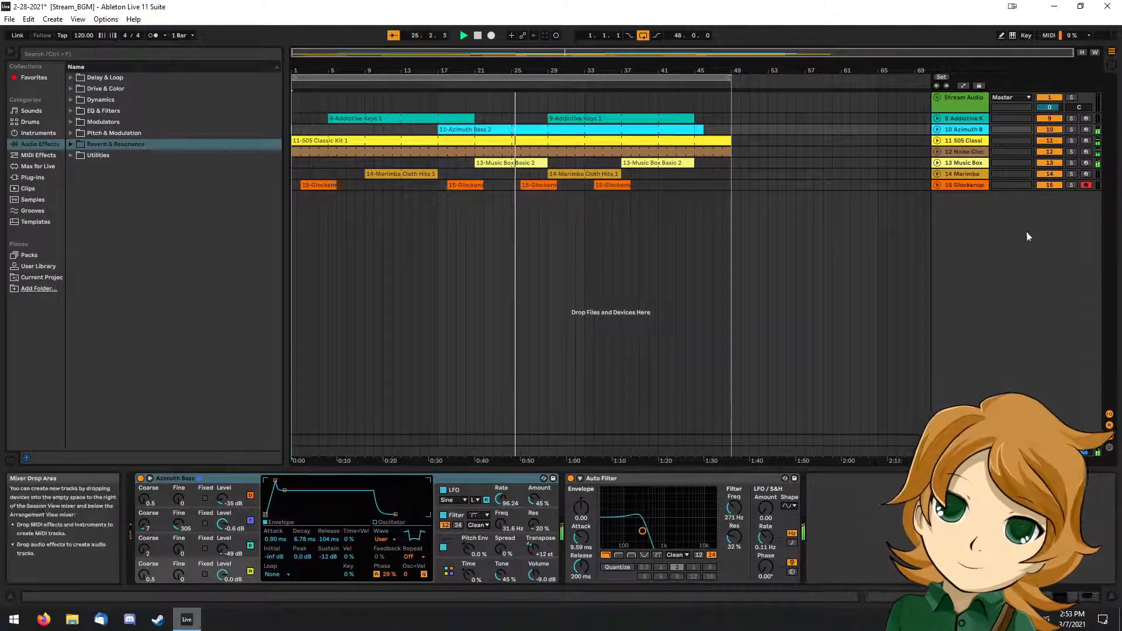
pyautogui.click(1089, 186)
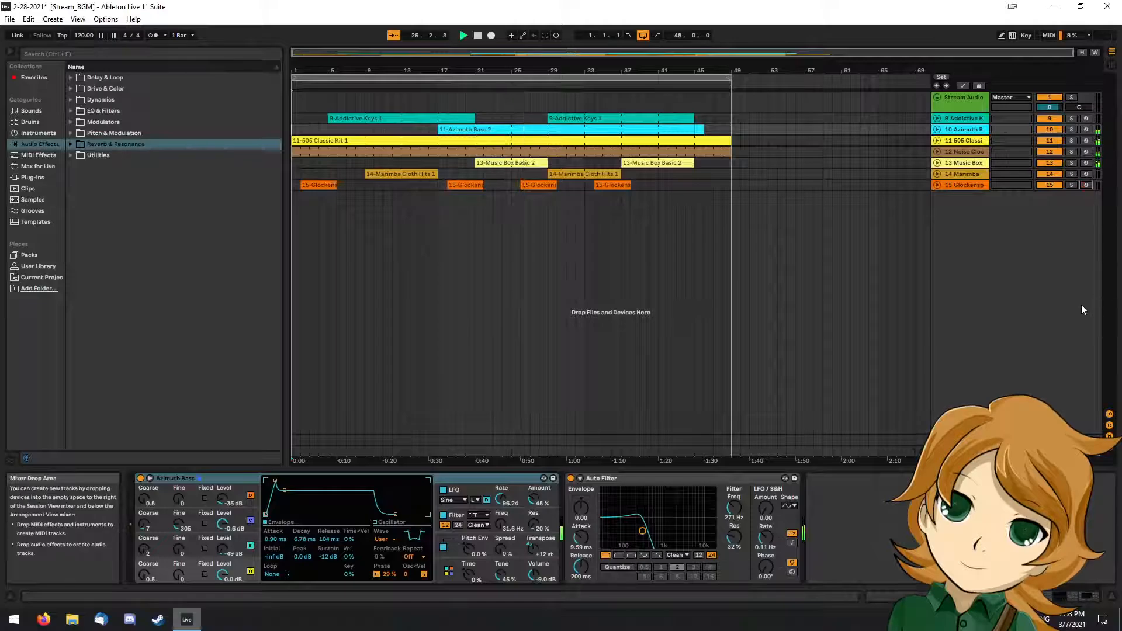
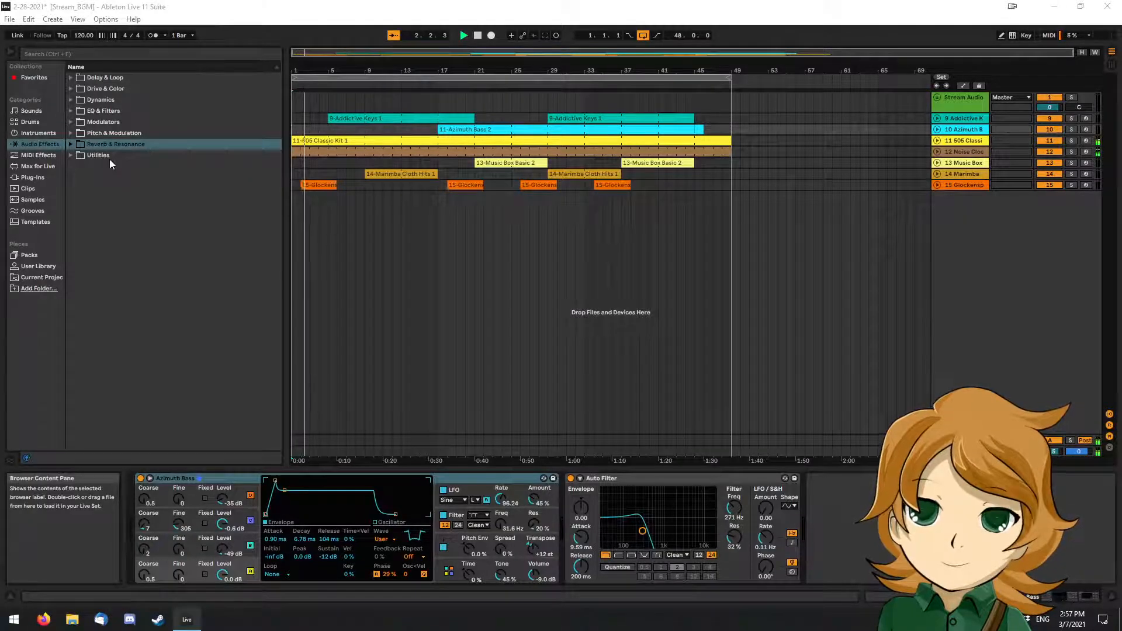
# Insert a new return track and name it Filter.
pyautogui.rightClick(1012, 325)
pyautogui.click(1050, 349)
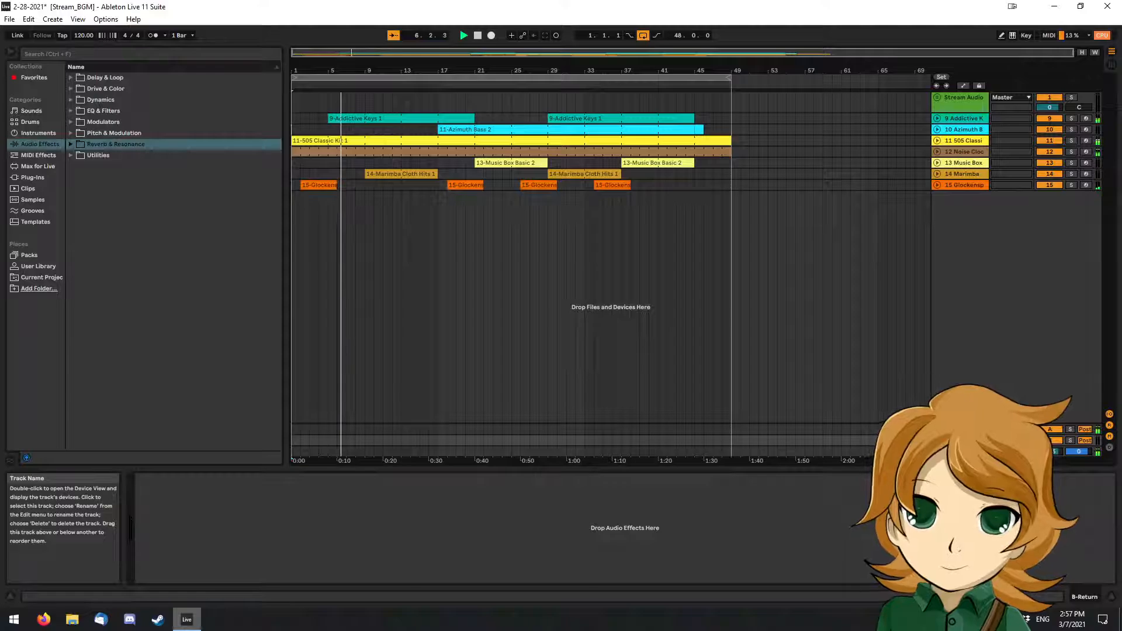
pyautogui.write('Filtert')
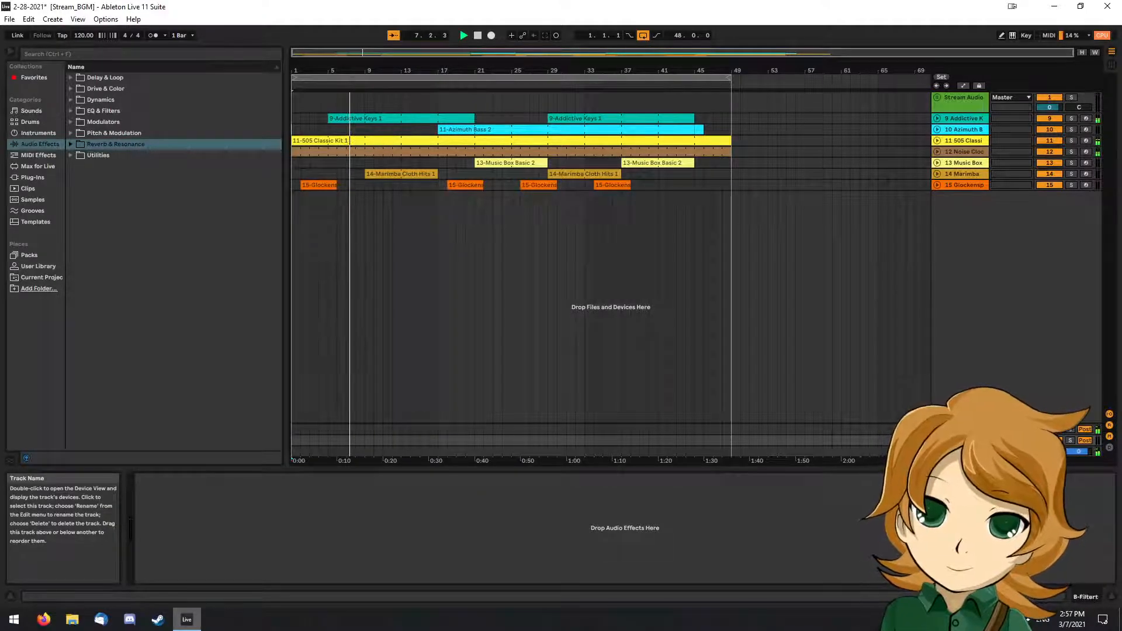
pyautogui.press('Return')
pyautogui.press('BackSpace')
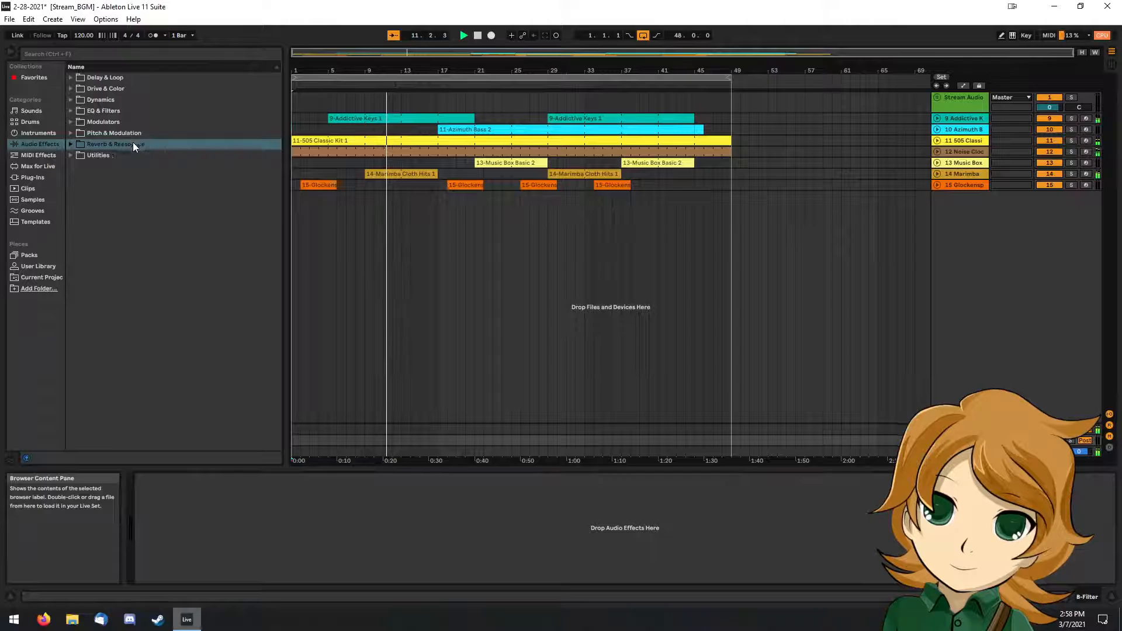
# Show the Session View mixer and raise the Filter sends of tracks 9 to 15 to 0.0 dB.
pyautogui.click(1112, 66)
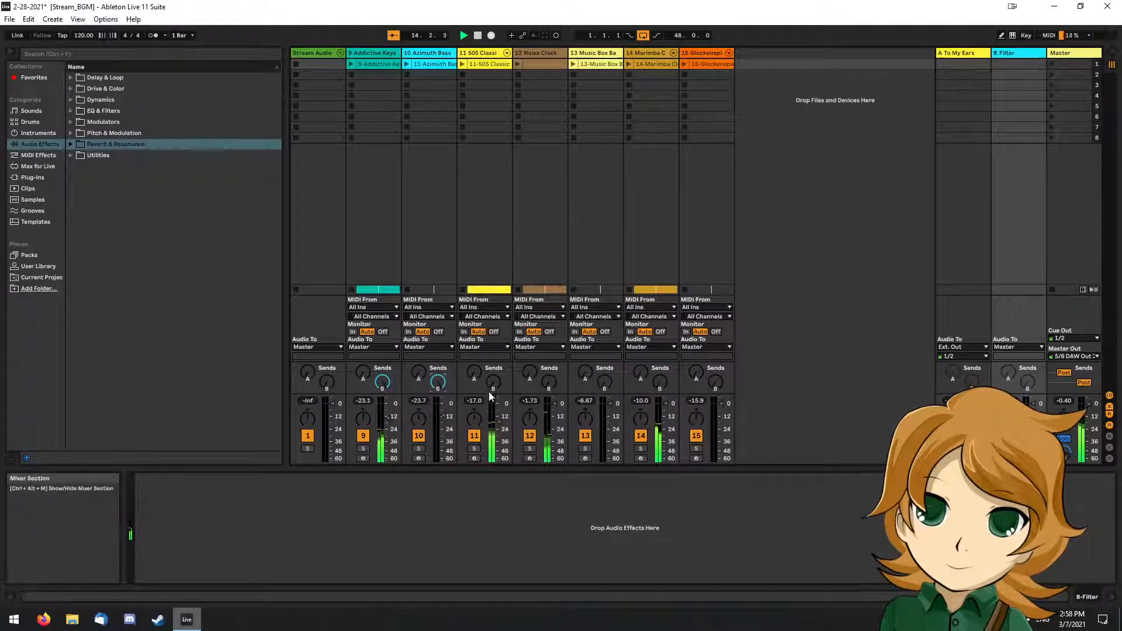
pyautogui.moveTo(549, 382); pyautogui.dragTo(549, 322)
pyautogui.moveTo(604, 382); pyautogui.dragTo(605, 365)
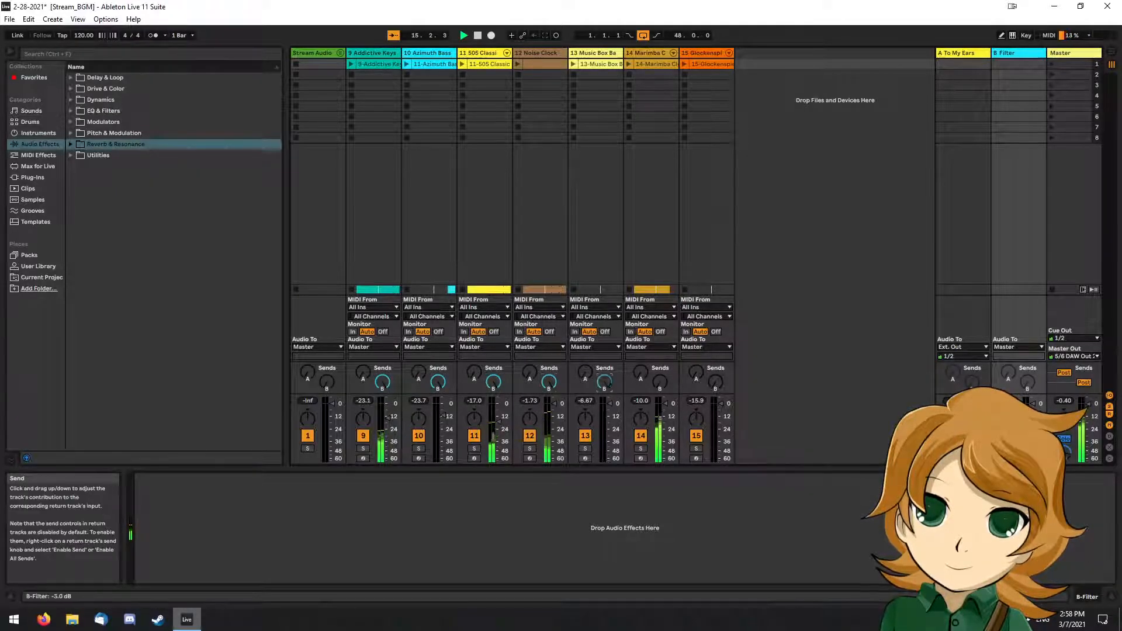
pyautogui.moveTo(716, 384); pyautogui.dragTo(717, 322)
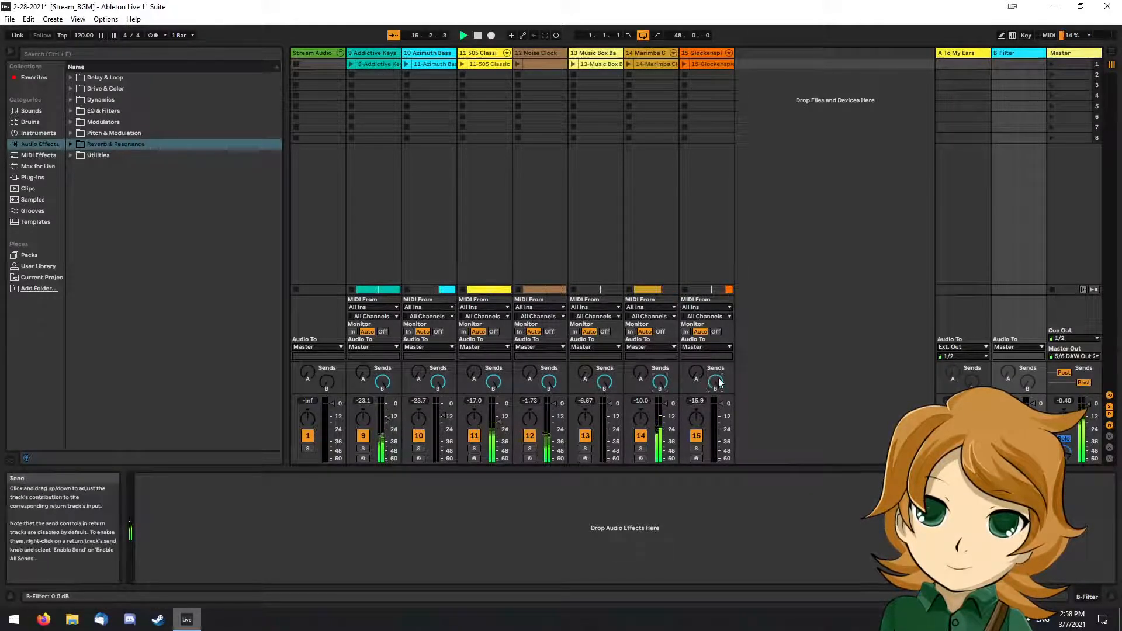
# Add an Auto Filter to the Filter return track and lower its cutoff frequency to 93.2 Hz with 1.3% resonance.
pyautogui.click(73, 111)
pyautogui.moveTo(101, 121); pyautogui.dragTo(276, 376)
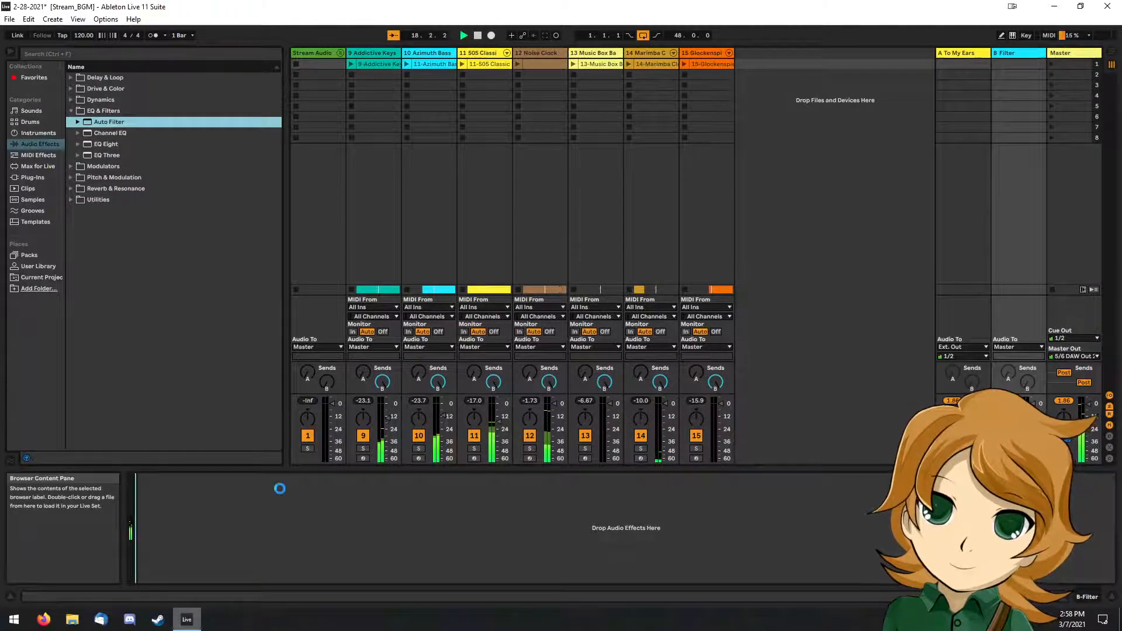
pyautogui.moveTo(285, 529); pyautogui.dragTo(198, 537)
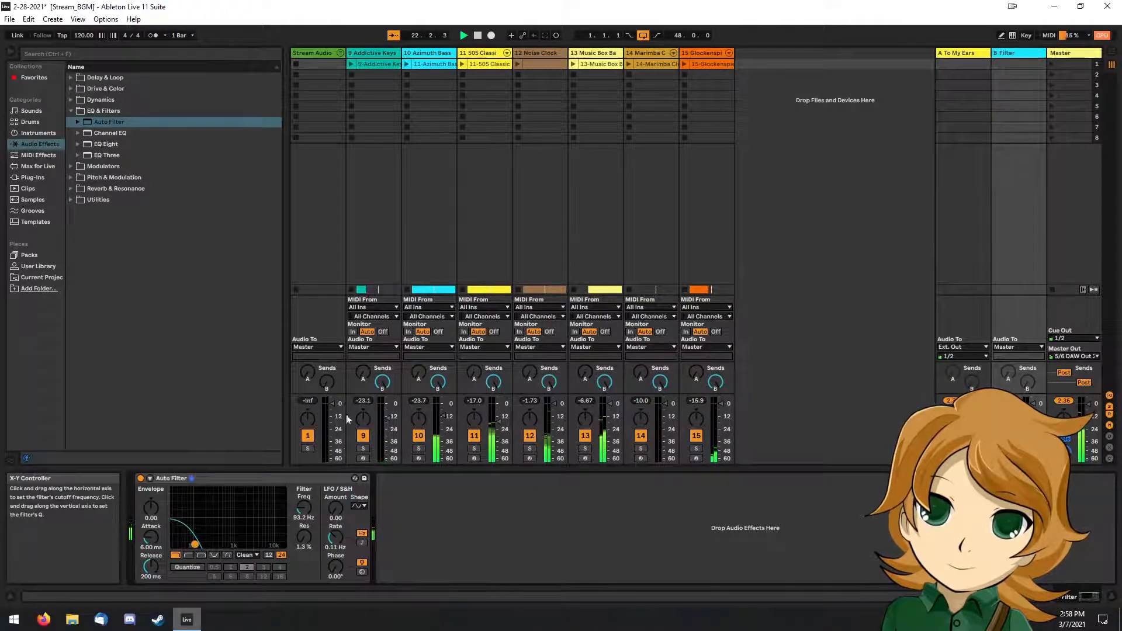
# Set the audio output of tracks 9, 10 and 11 to Sends Only.
pyautogui.click(371, 347)
pyautogui.click(398, 390)
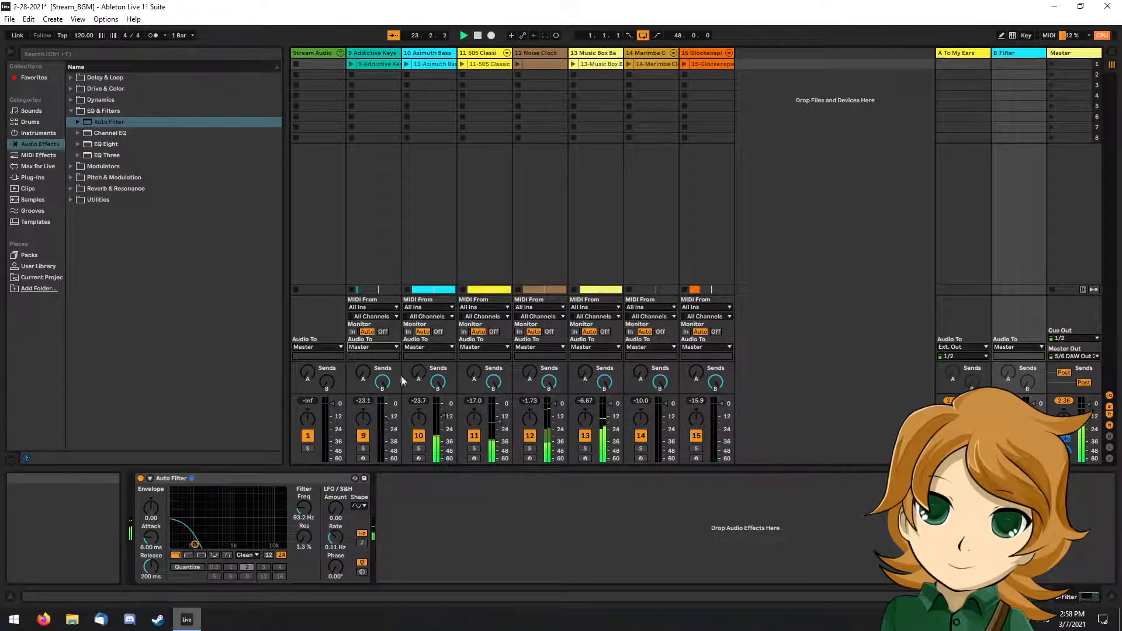
pyautogui.click(420, 346)
pyautogui.click(425, 457)
pyautogui.click(483, 347)
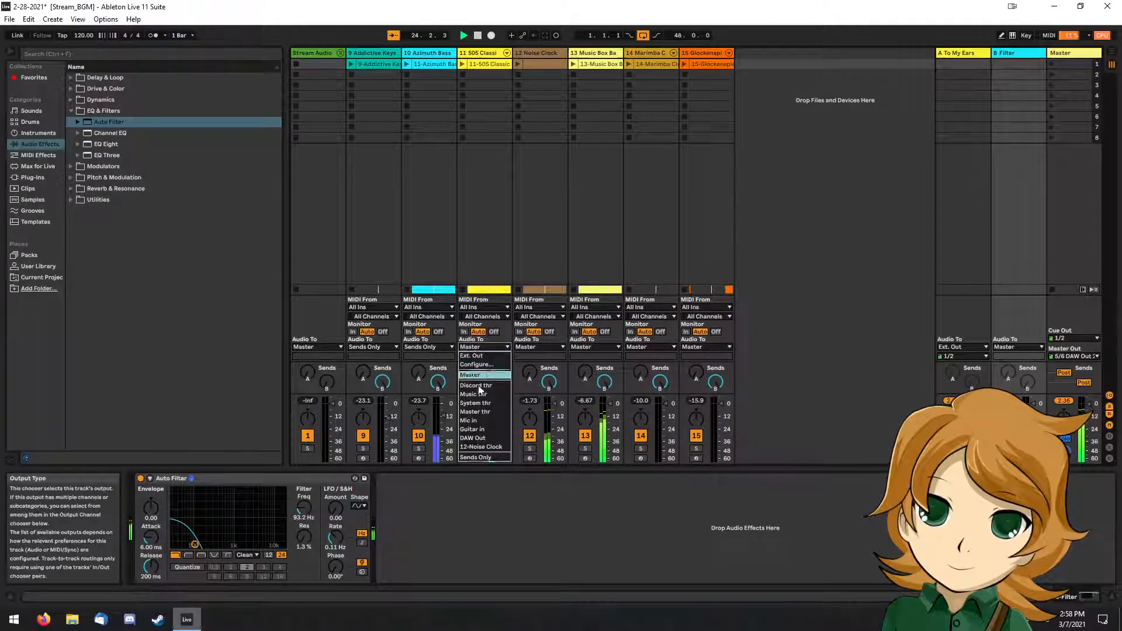
pyautogui.click(484, 457)
# Set the audio output of tracks 12 to 15 to Sends Only.
pyautogui.click(524, 347)
pyautogui.click(531, 449)
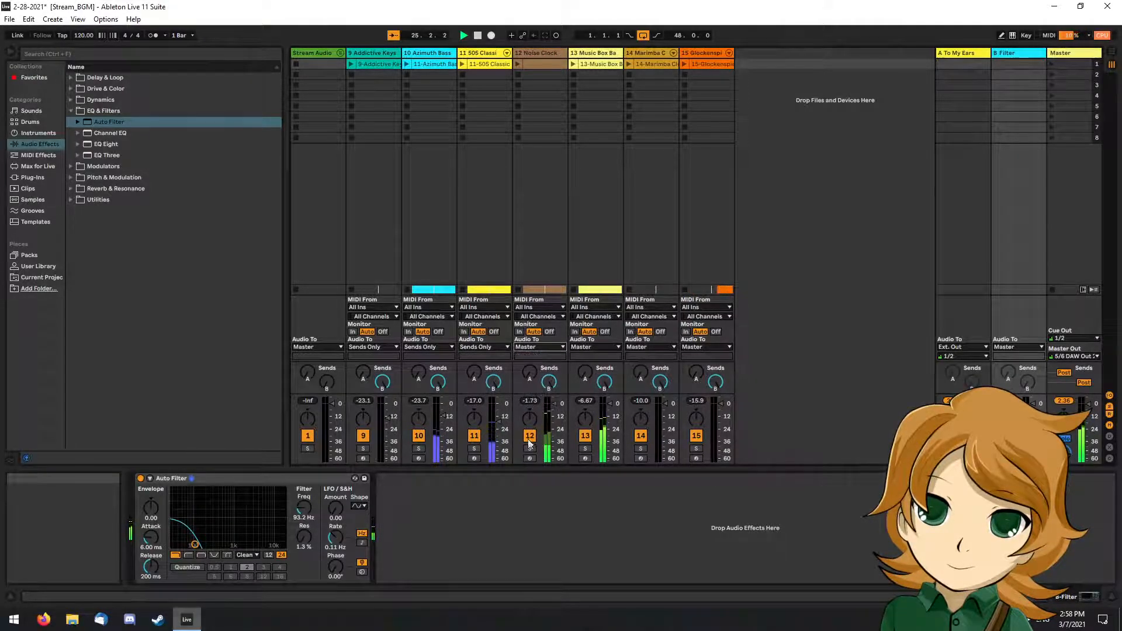
pyautogui.click(530, 348)
pyautogui.click(532, 449)
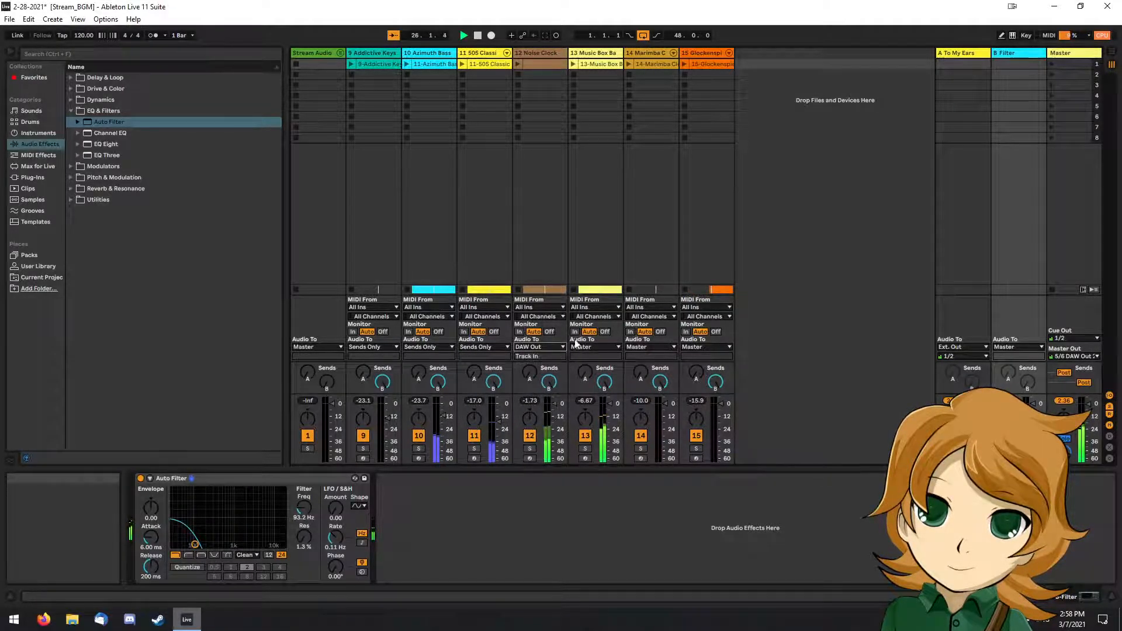
pyautogui.click(575, 346)
pyautogui.click(588, 457)
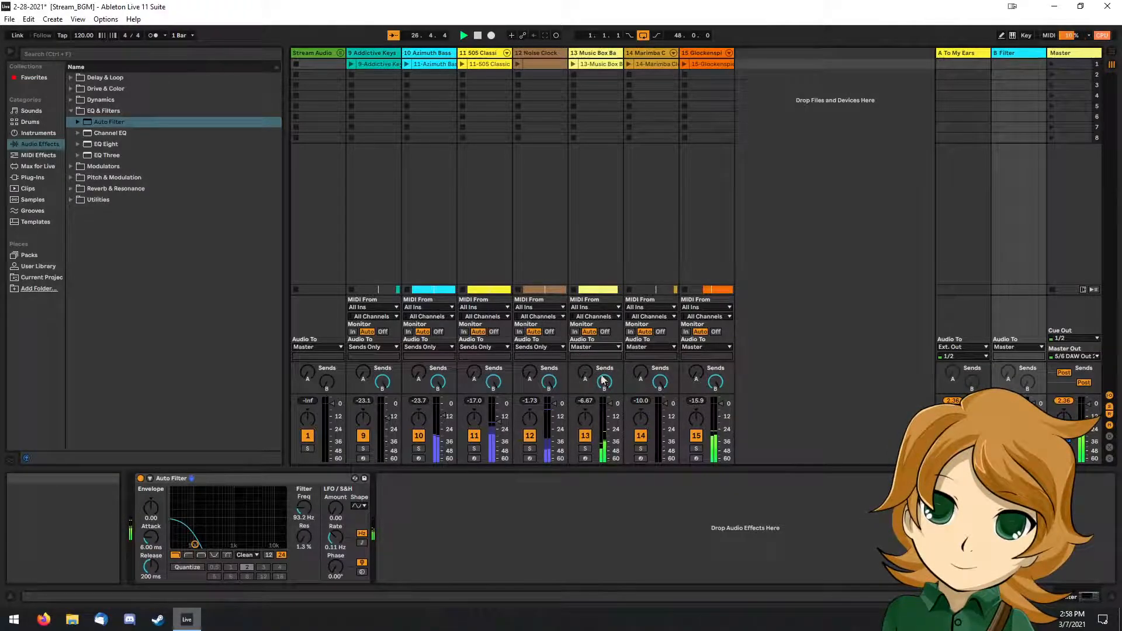
pyautogui.click(633, 348)
pyautogui.click(640, 457)
pyautogui.click(710, 347)
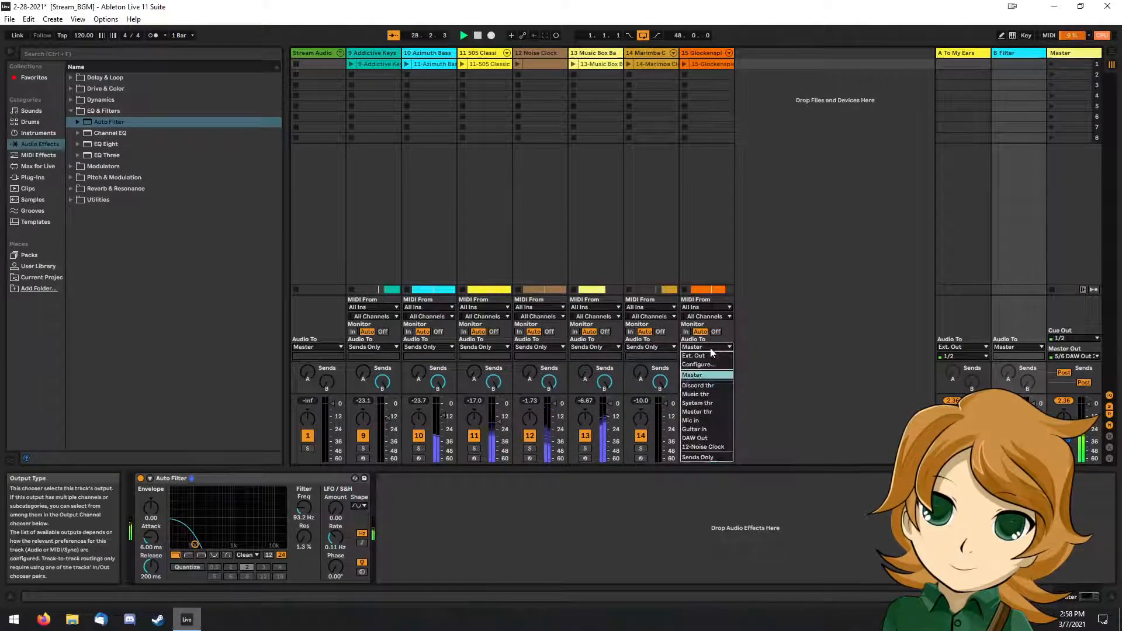
pyautogui.click(698, 458)
# Raise the Auto Filter's cutoff frequency to 400 Hz with 0.0% resonance and return to the Arrangement View.
pyautogui.moveTo(196, 546); pyautogui.dragTo(216, 545)
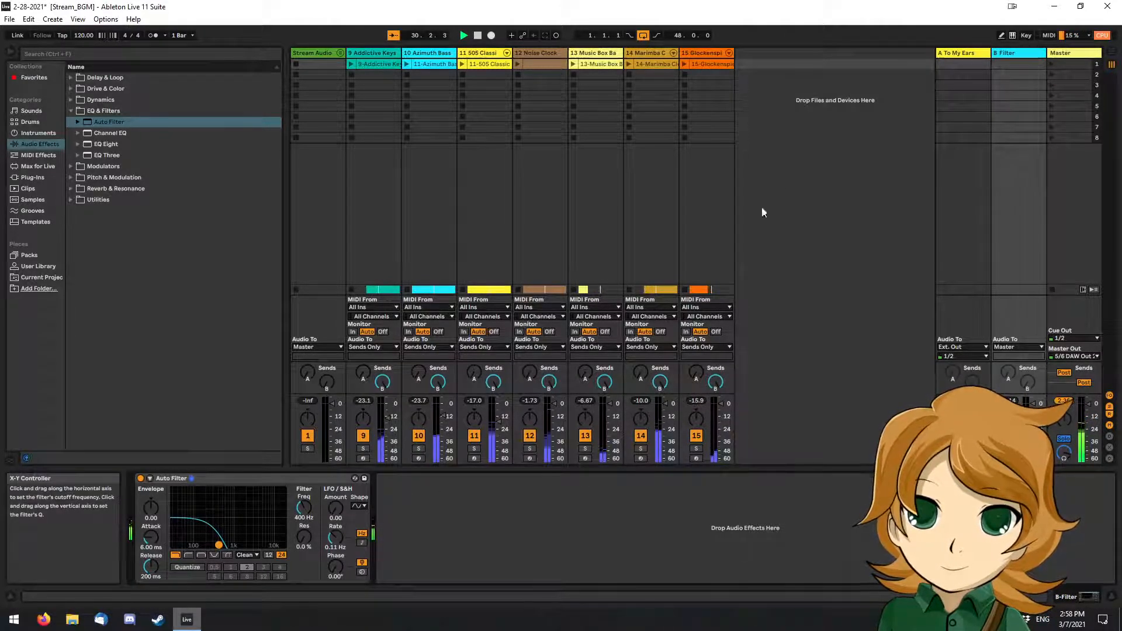
pyautogui.click(1113, 53)
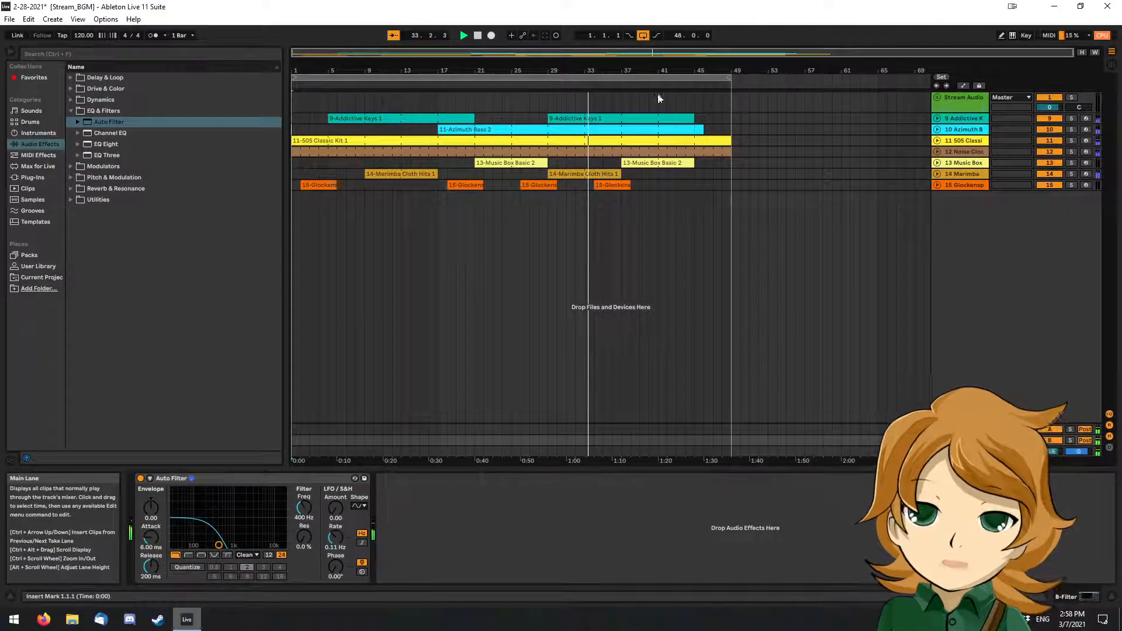
# Select and copy the whole arrangement from bar 1 to bar 49 across all tracks.
pyautogui.click(484, 97)
pyautogui.hotkey('ctrl', 'a')
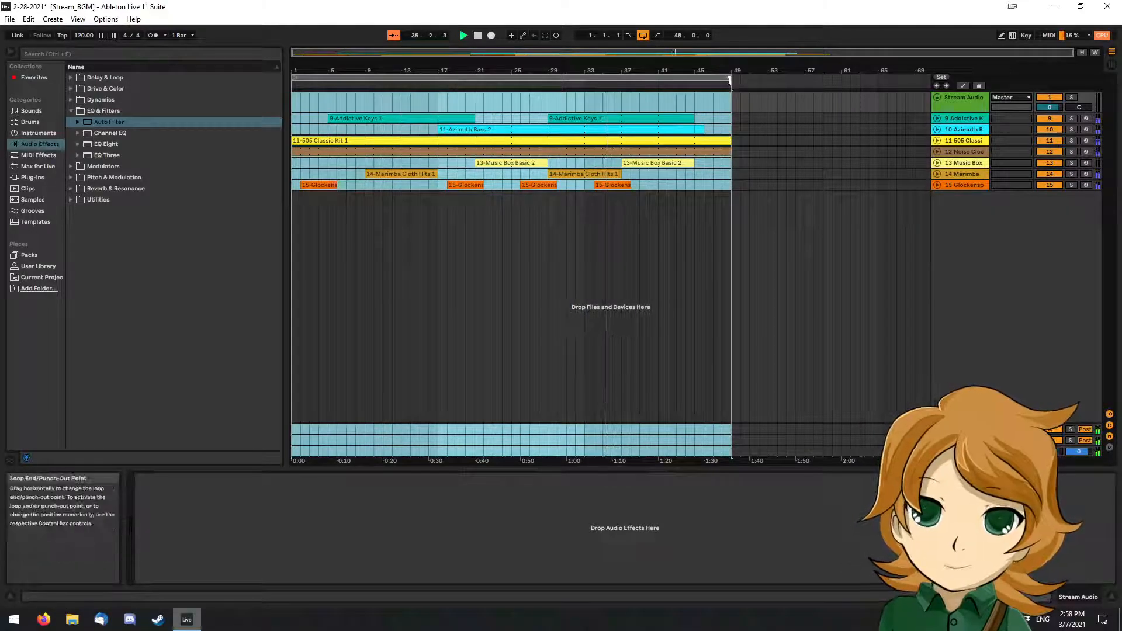
pyautogui.click(757, 125)
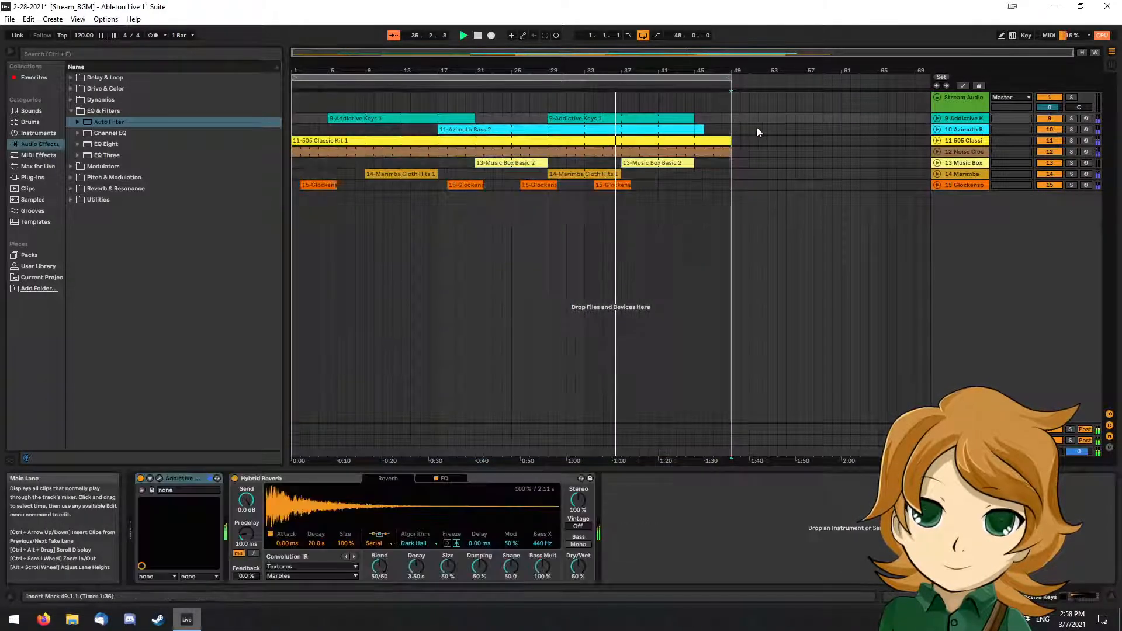
pyautogui.hotkey('ctrl', 'v')
pyautogui.click(796, 185)
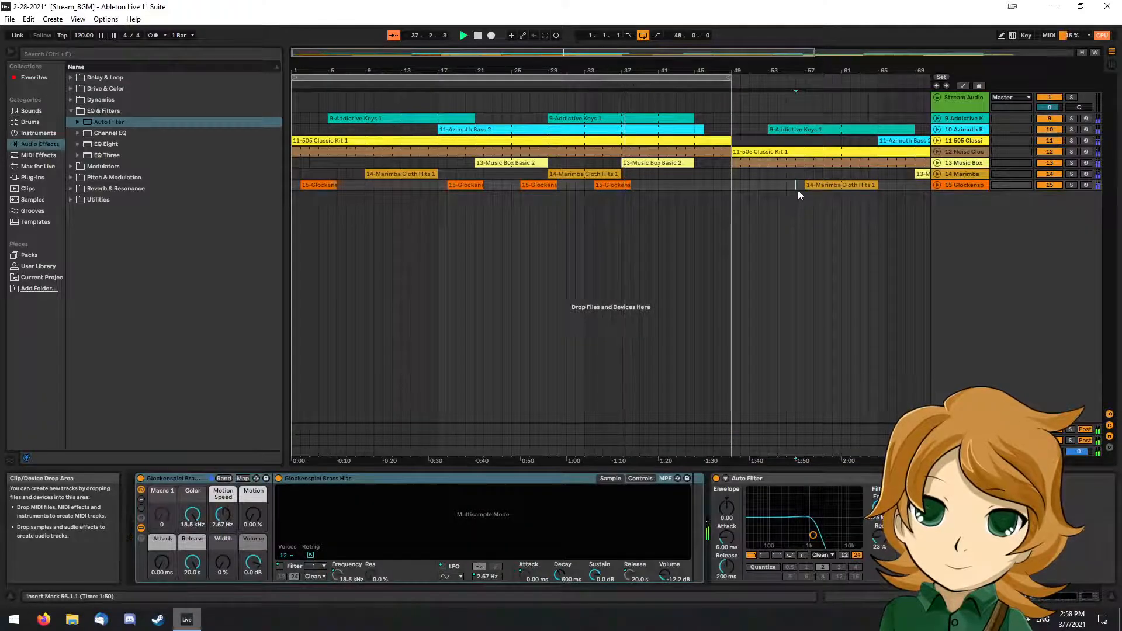
pyautogui.hotkey('ctrl', 'z')
# Paste the copied arrangement at bar 49 starting on the Stream Audio track and extend the loop length to 96 bars.
pyautogui.click(735, 100)
pyautogui.hotkey('ctrl', 'v')
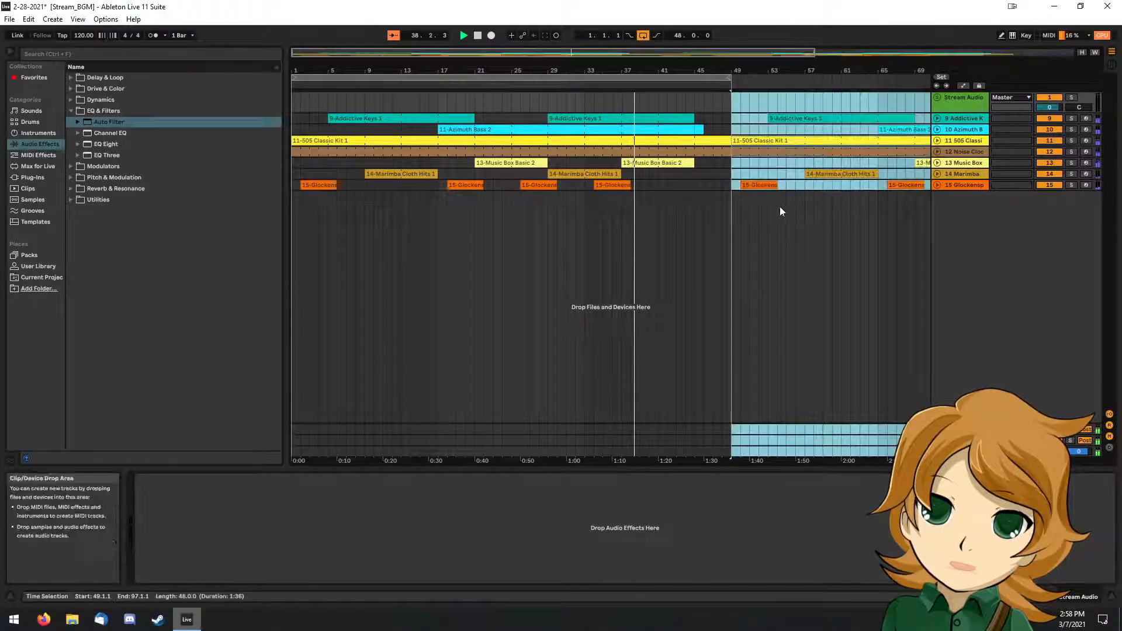
pyautogui.hscroll(2, 781, 216)
pyautogui.scroll(-3, 777, 222)
pyautogui.moveTo(587, 77); pyautogui.dragTo(881, 95)
pyautogui.click(734, 260)
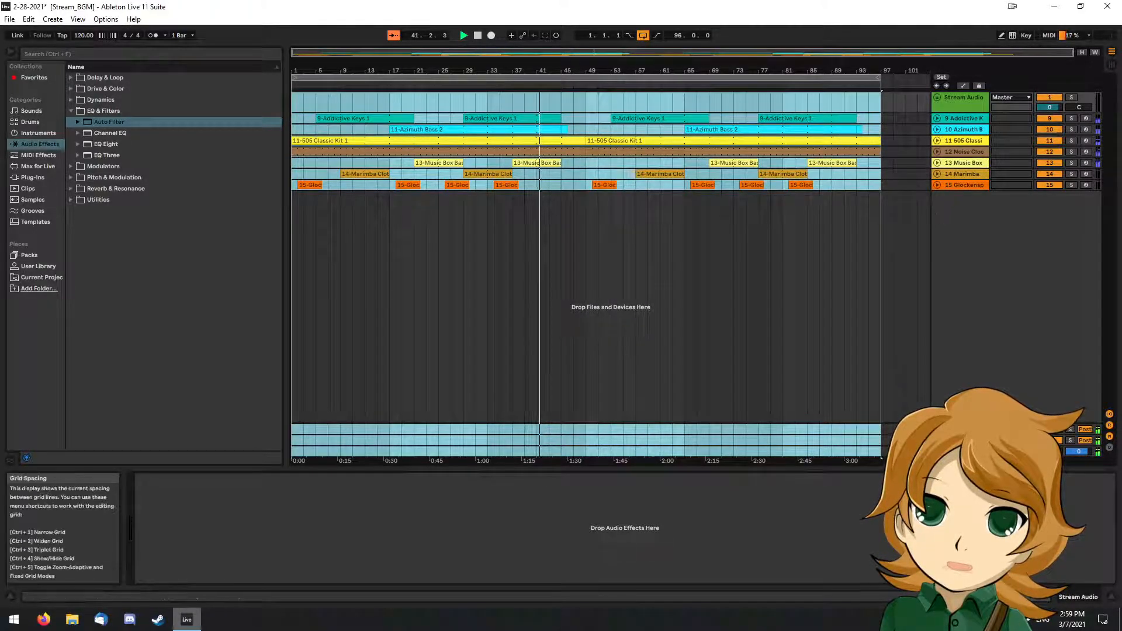
# Show the Filter return track's Auto Filter Frequency automation and raise the whole envelope to 19.9 kHz.
pyautogui.click(937, 441)
pyautogui.click(960, 402)
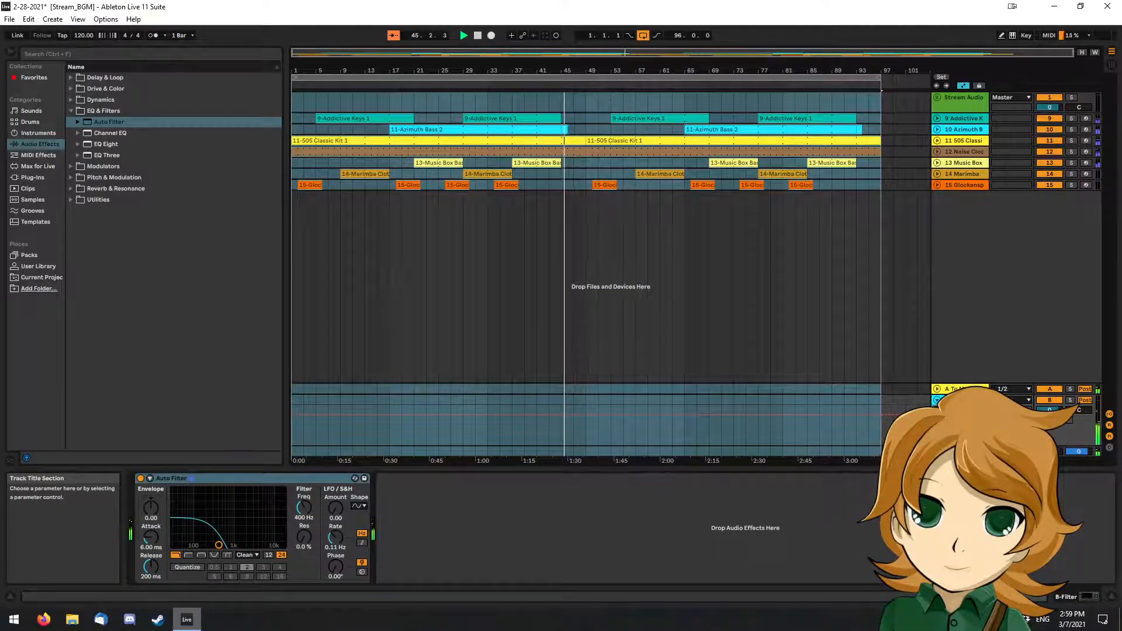
pyautogui.click(964, 421)
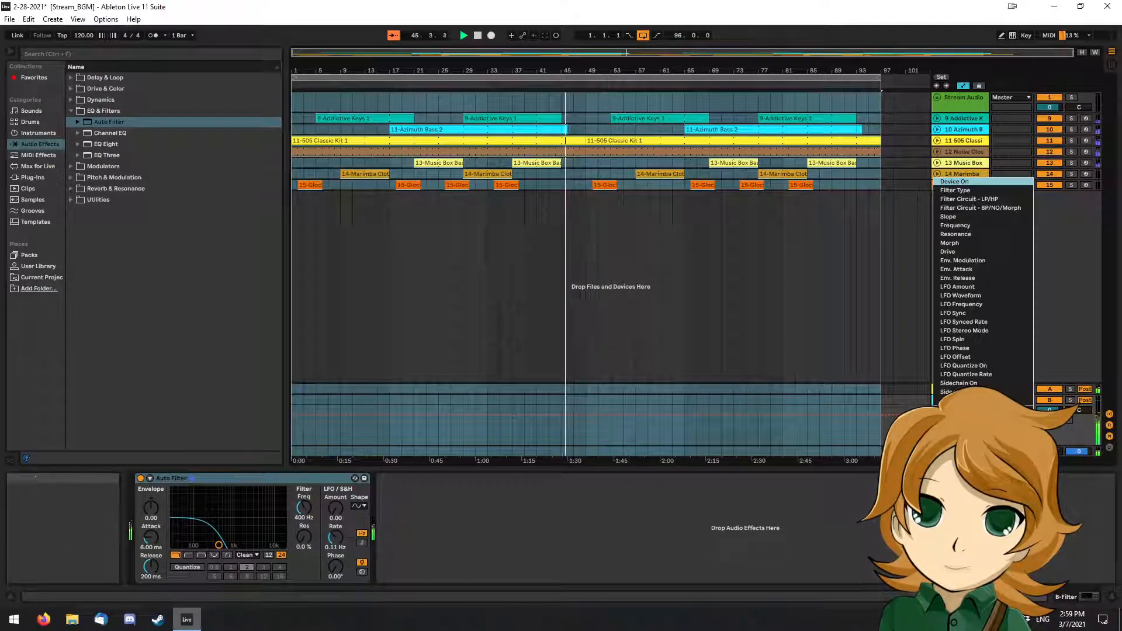
pyautogui.click(1003, 224)
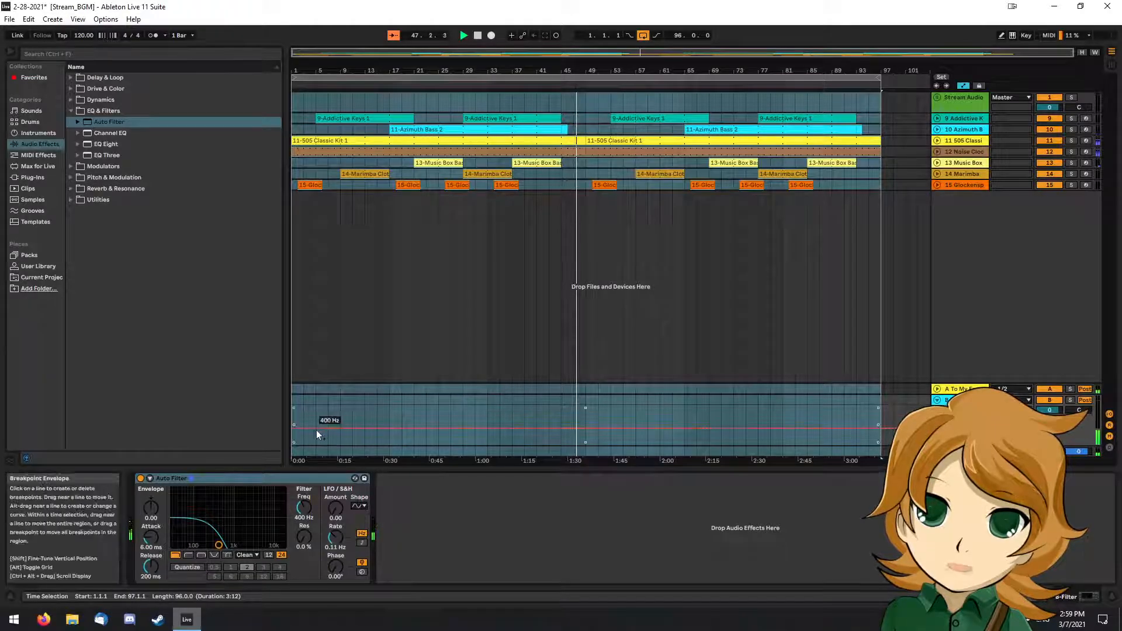
pyautogui.moveTo(302, 430); pyautogui.dragTo(301, 406)
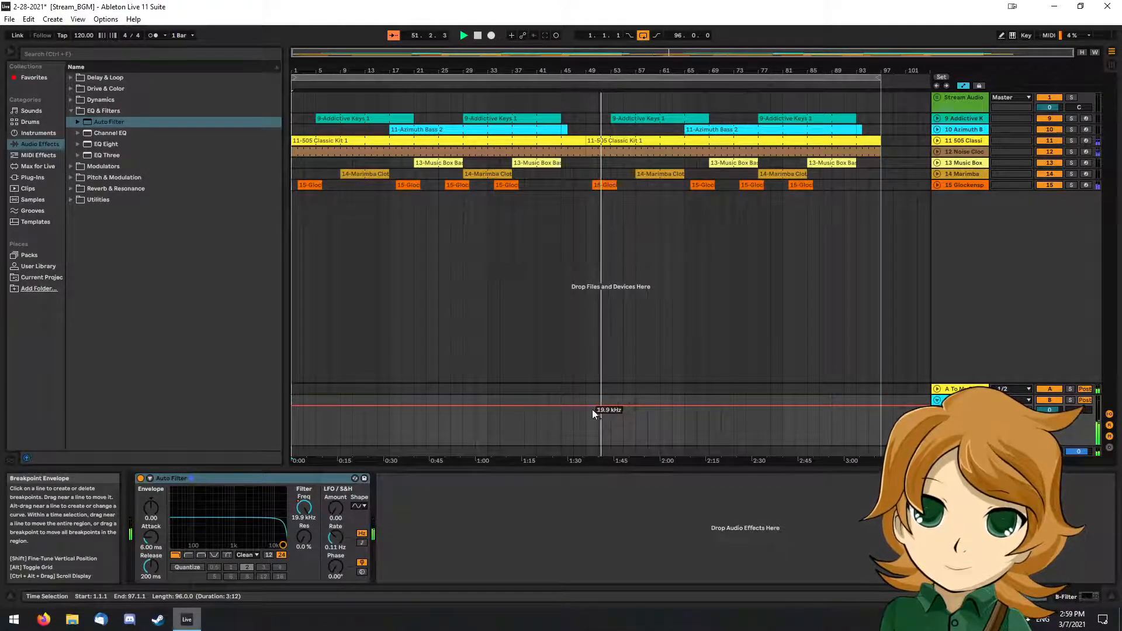
# Add Frequency breakpoints that drop the cutoff from bar 27 to bar 30, peak at bar 49 and dip to 280 Hz at bar 51.
pyautogui.moveTo(603, 407); pyautogui.dragTo(589, 408)
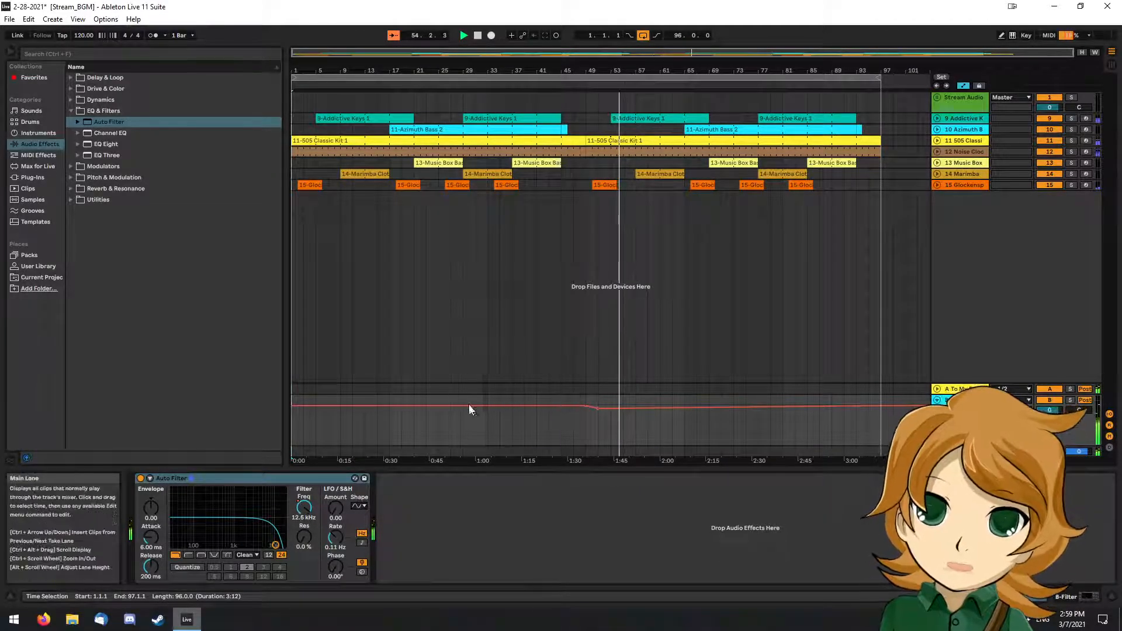
pyautogui.click(451, 406)
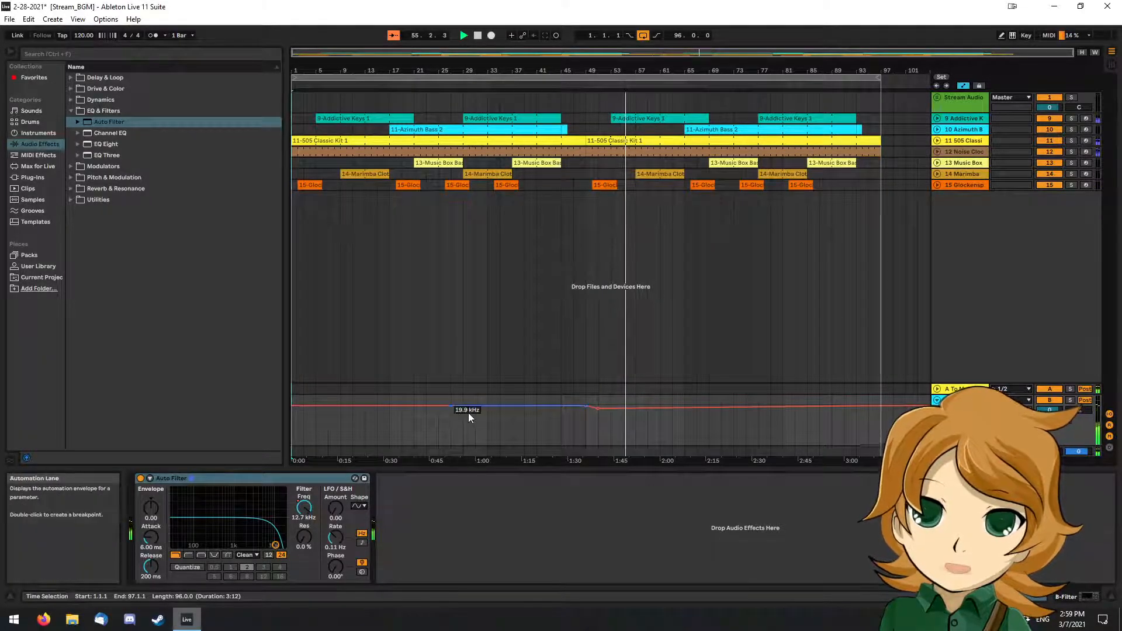
pyautogui.moveTo(471, 406); pyautogui.dragTo(470, 436)
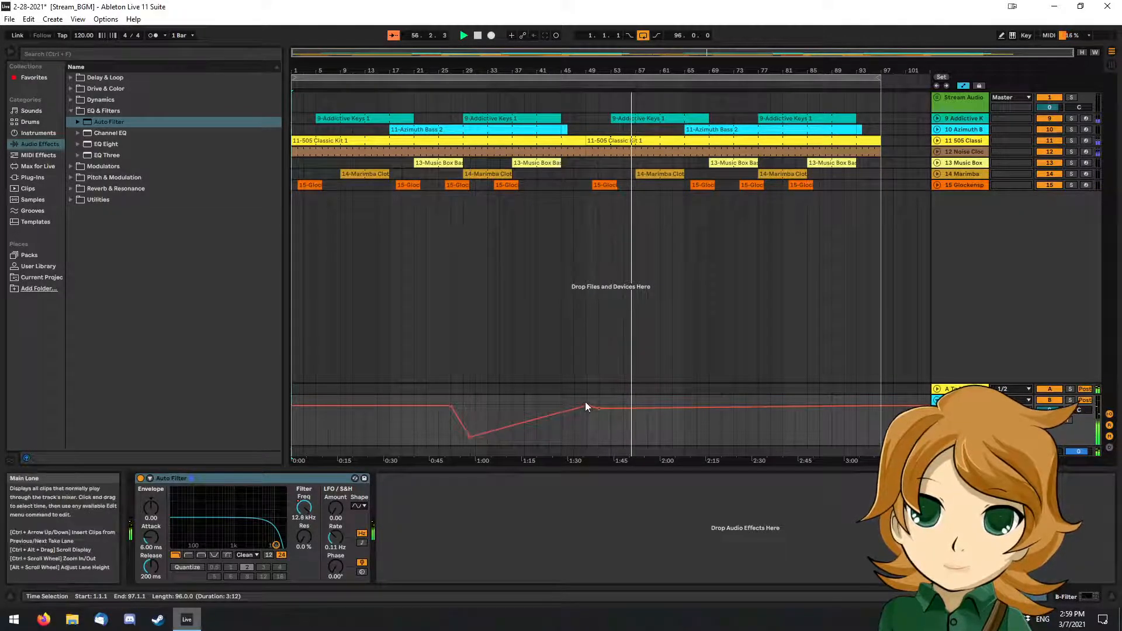
pyautogui.moveTo(576, 408)
pyautogui.mouseDown()
pyautogui.moveTo(576, 436)
pyautogui.moveTo(576, 424)
pyautogui.mouseUp()
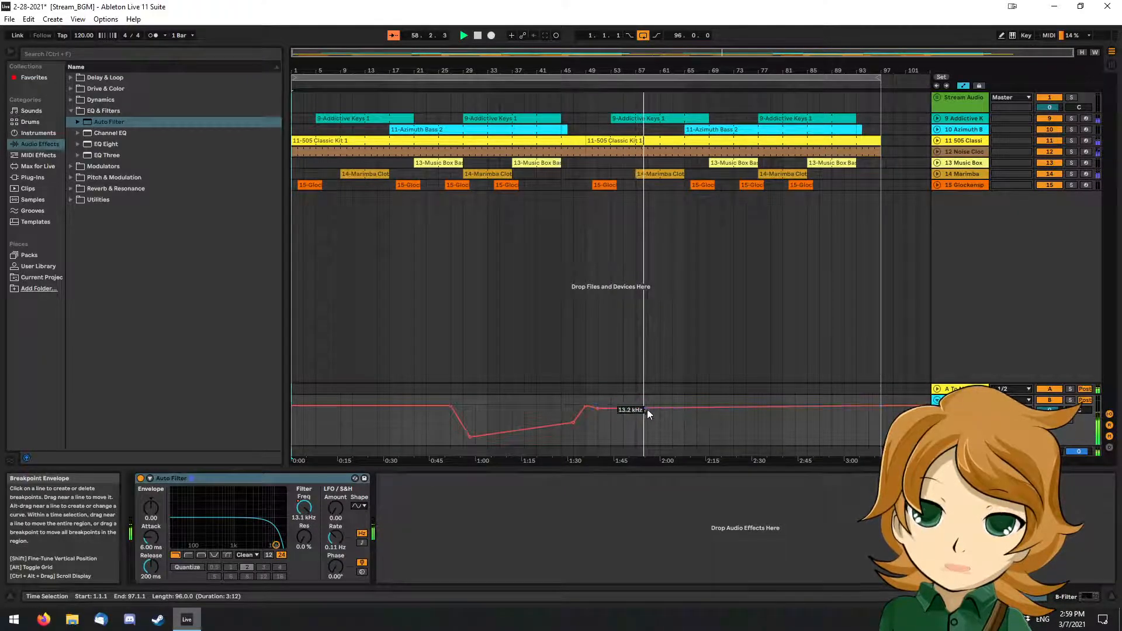
pyautogui.moveTo(599, 411); pyautogui.dragTo(598, 430)
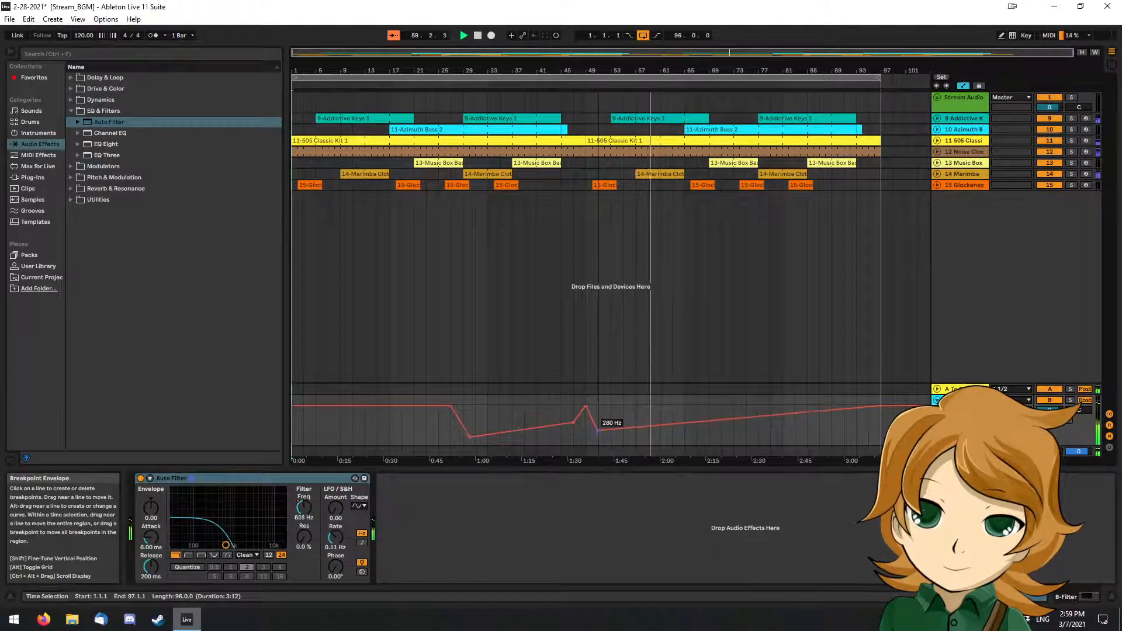
# Add Frequency breakpoints that keep the cutoff low until bar 69, raise it at bar 71 and lower it again at bar 95.
pyautogui.moveTo(700, 426)
pyautogui.mouseDown()
pyautogui.moveTo(691, 428)
pyautogui.moveTo(720, 429)
pyautogui.mouseUp()
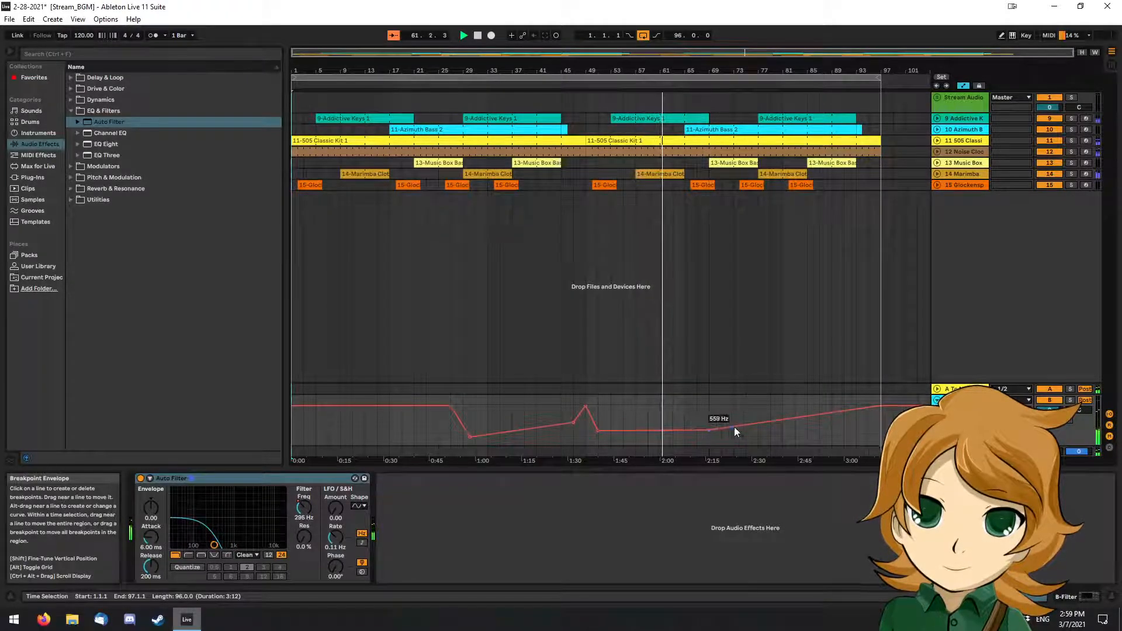
pyautogui.moveTo(731, 428); pyautogui.dragTo(721, 411)
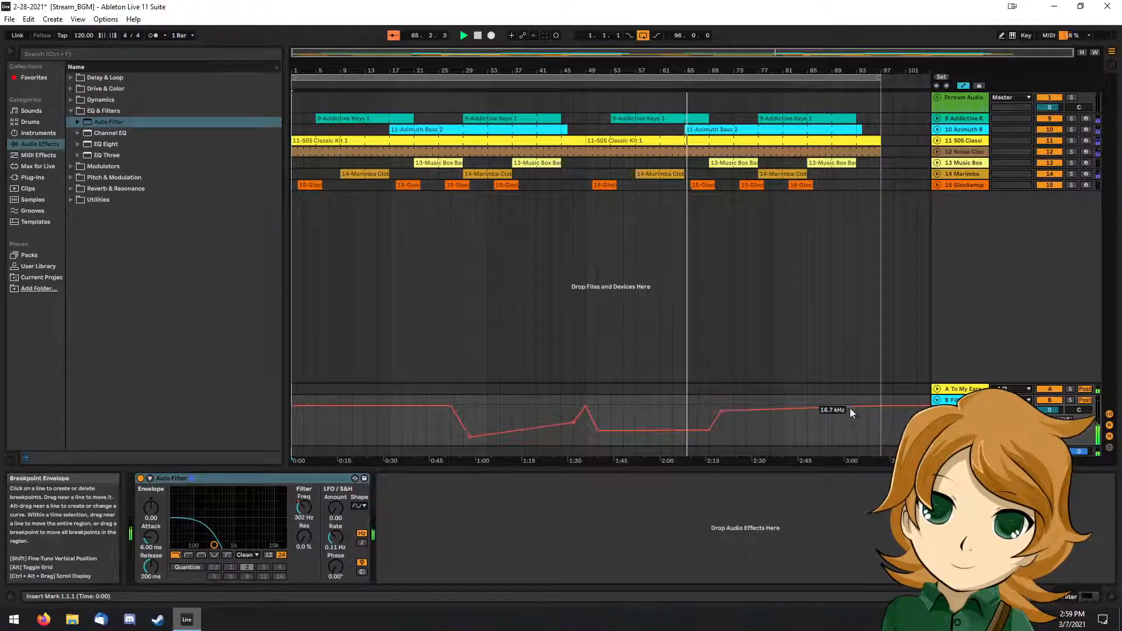
pyautogui.click(869, 409)
pyautogui.moveTo(868, 408); pyautogui.dragTo(869, 421)
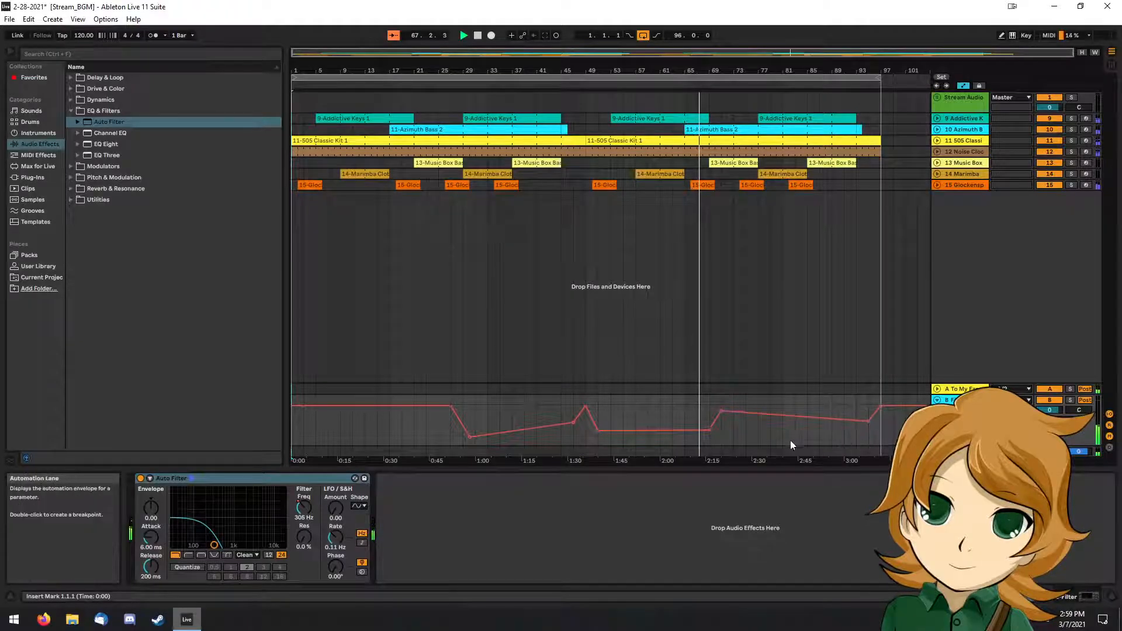
# Shift the filter's rise two bars earlier, moving its low breakpoint to bar 67 and its high breakpoint to bar 69.
pyautogui.moveTo(709, 428); pyautogui.dragTo(696, 430)
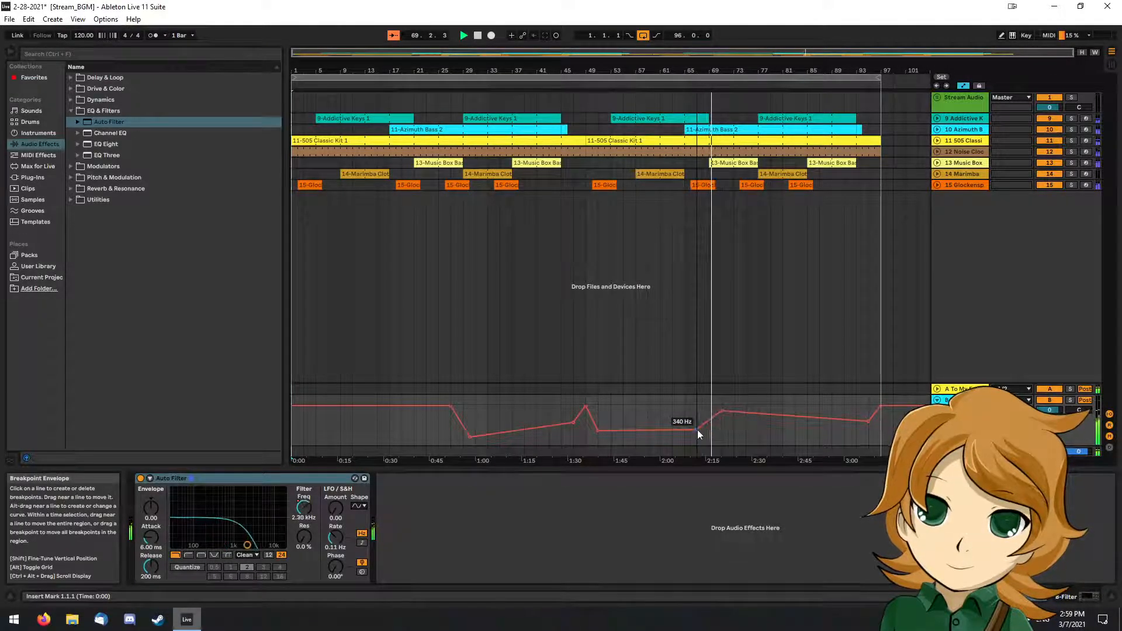
pyautogui.click(683, 87)
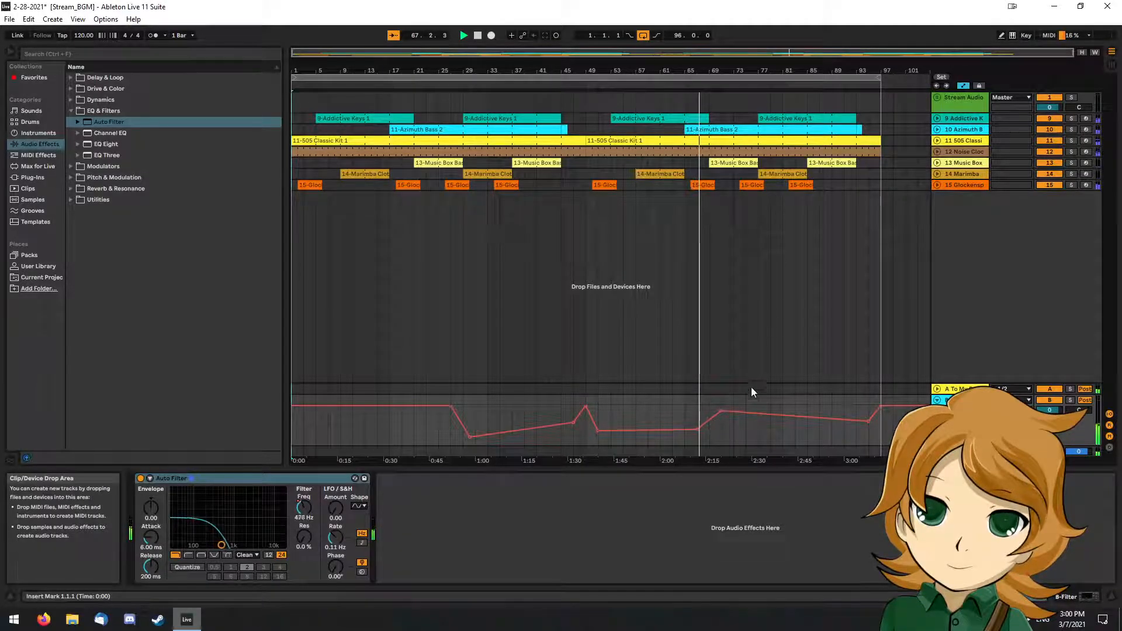
pyautogui.moveTo(722, 412); pyautogui.dragTo(708, 410)
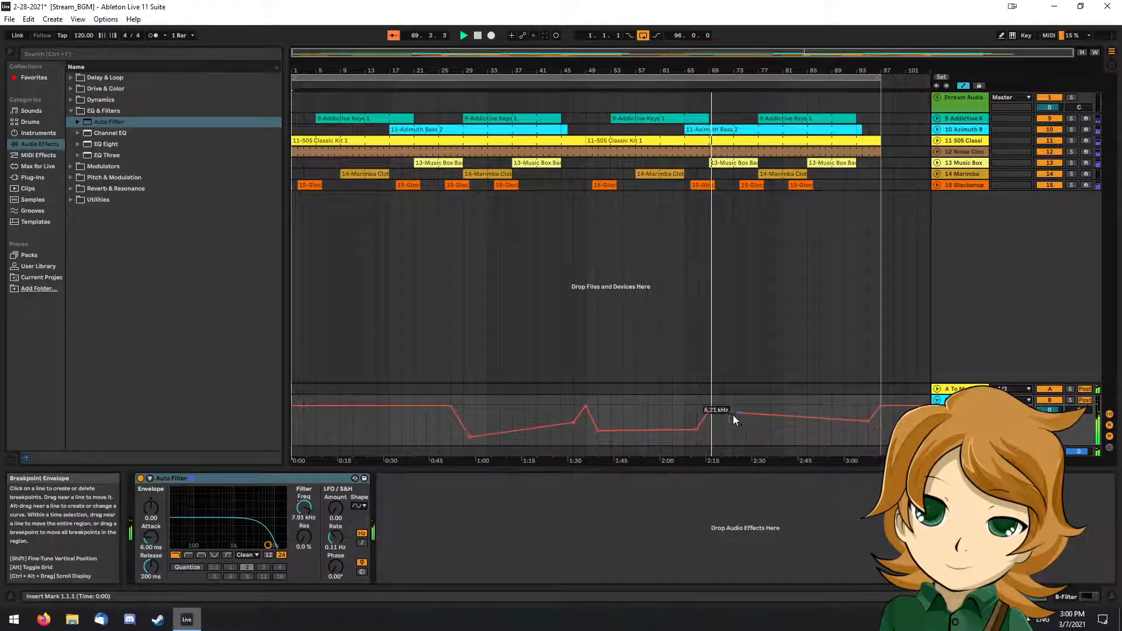
# Play the filter rise from about bar 65, raise the bar 67 breakpoint slightly and set the bar 69 breakpoint to 19.9 kHz.
pyautogui.scroll(3, 717, 420)
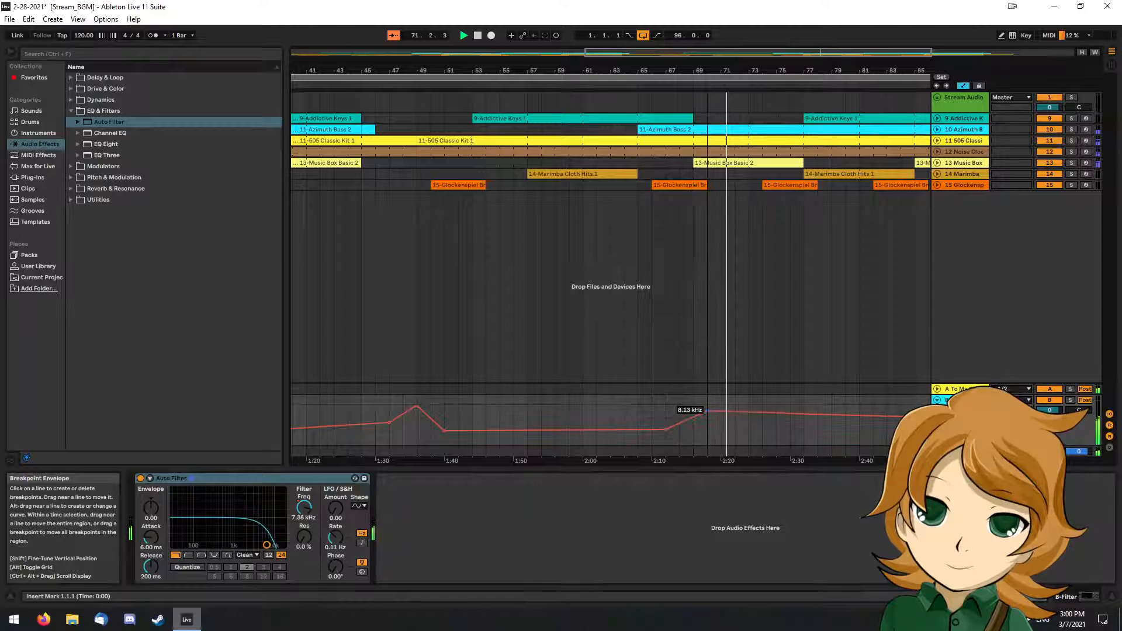
pyautogui.click(637, 87)
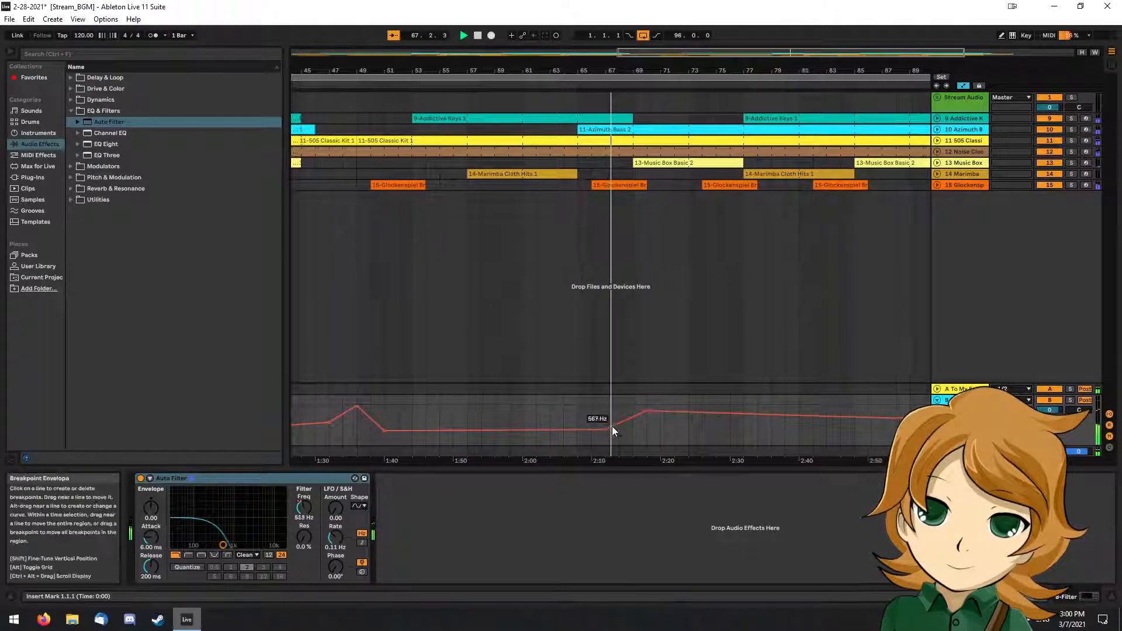
pyautogui.moveTo(604, 430); pyautogui.dragTo(604, 422)
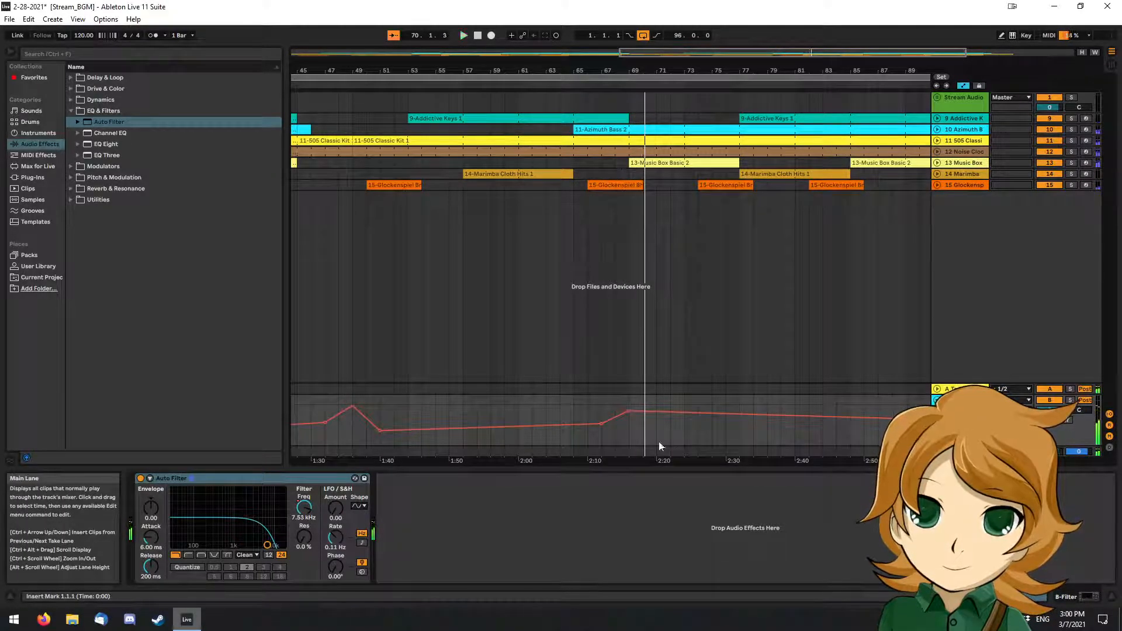
pyautogui.moveTo(629, 411); pyautogui.dragTo(630, 405)
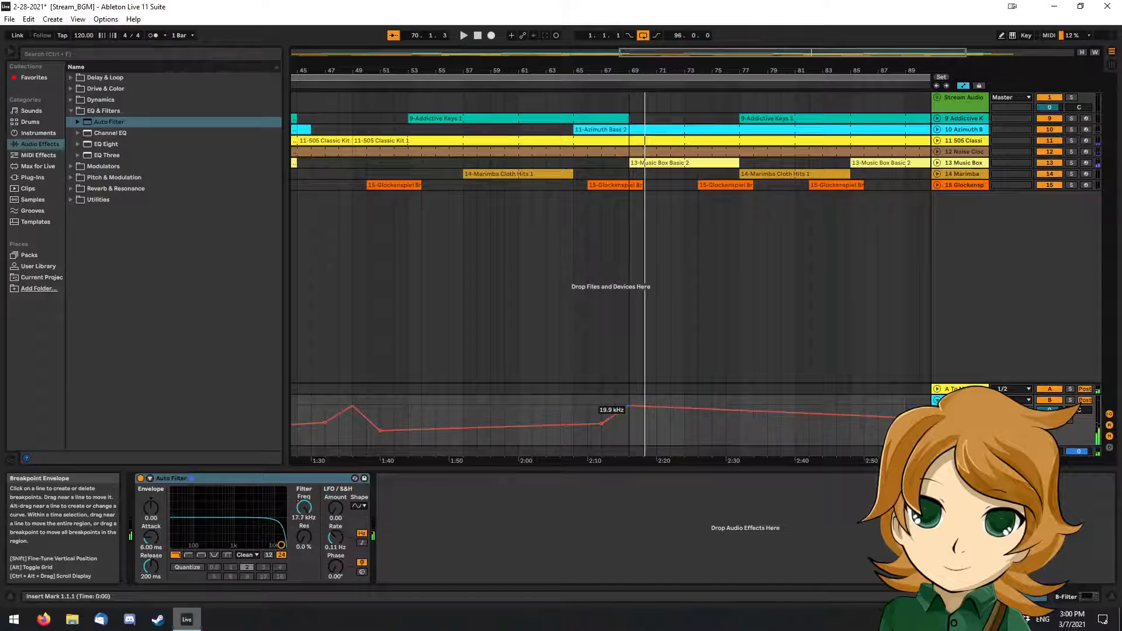
# Play from bar 65, then add Frequency breakpoints of 675 Hz near bar 74 and 19.9 kHz at bar 77.
pyautogui.click(572, 86)
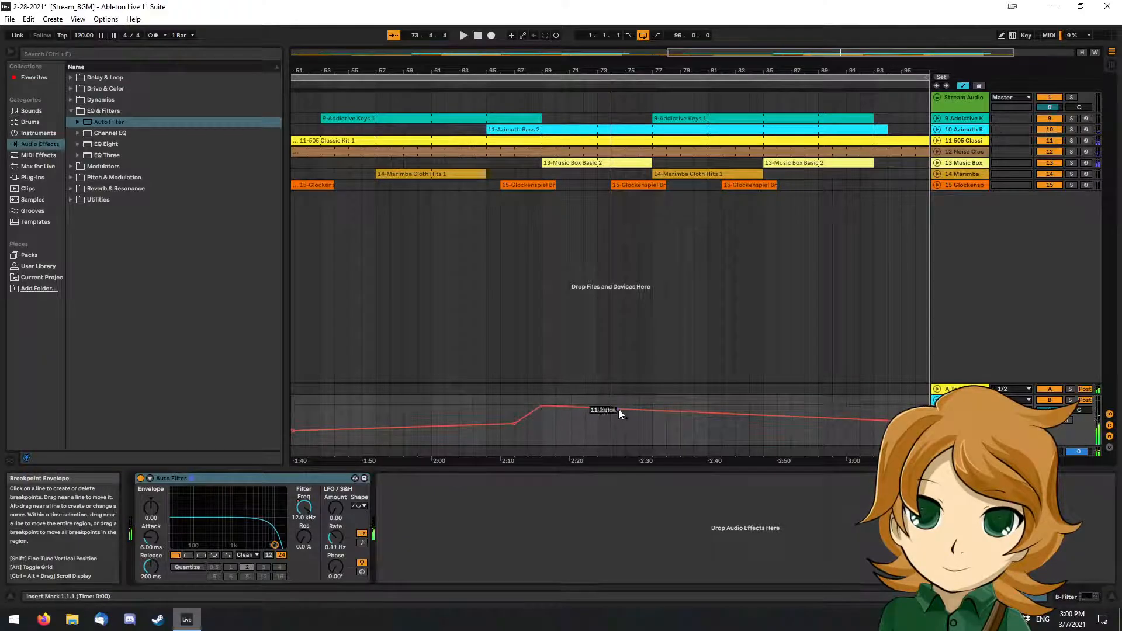
pyautogui.moveTo(611, 410); pyautogui.dragTo(611, 425)
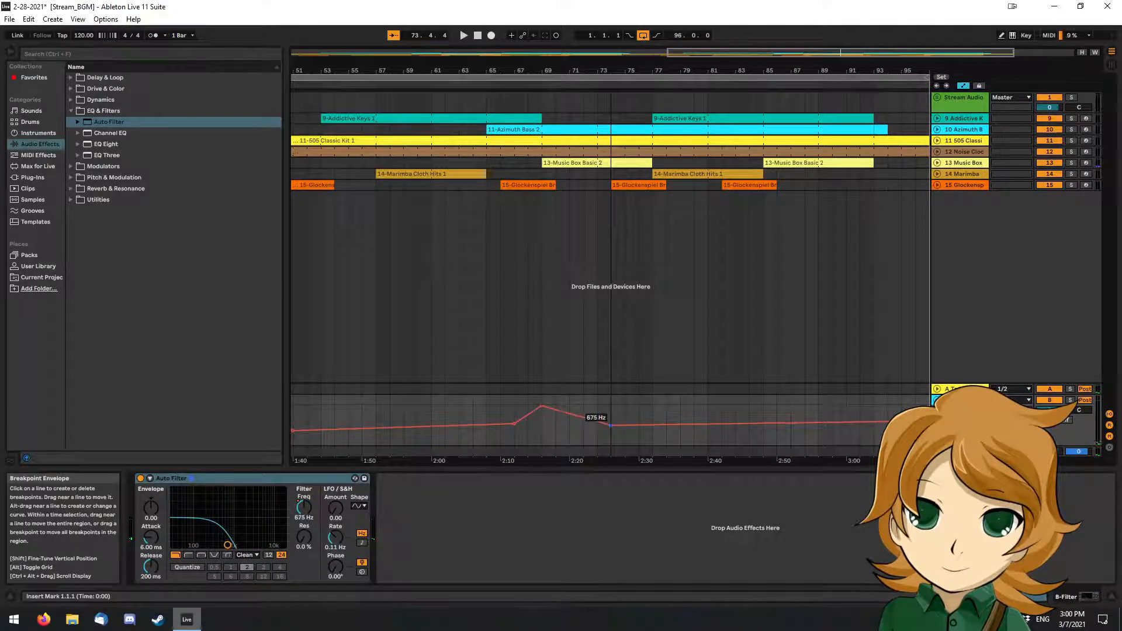
pyautogui.moveTo(653, 426); pyautogui.dragTo(653, 414)
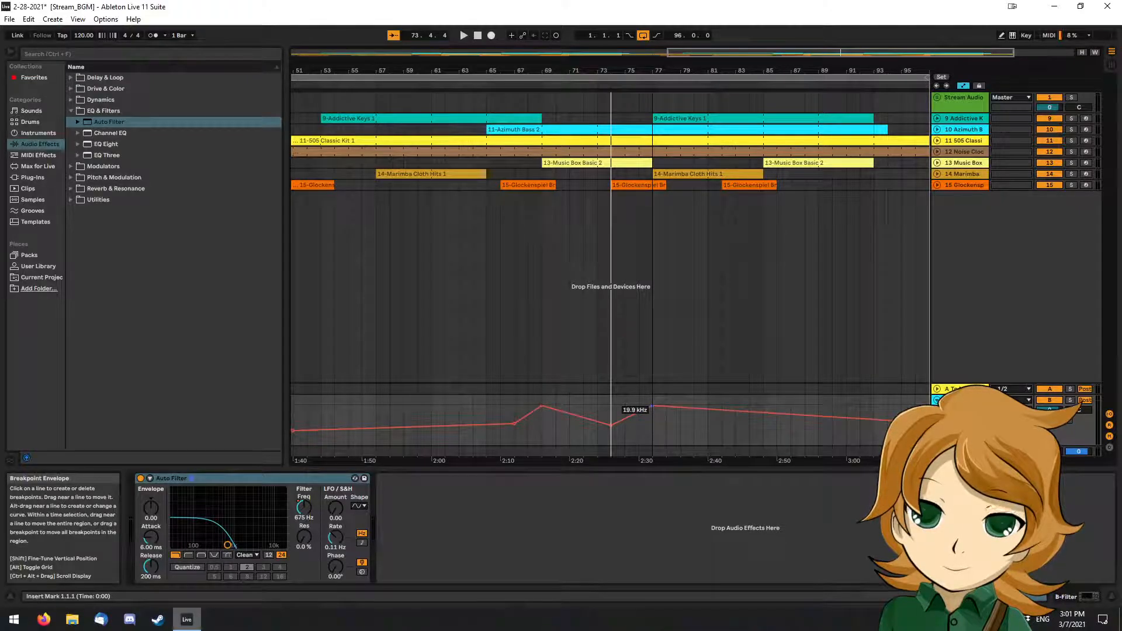
# Move the filter's peak from bar 49 to bar 53 and add a cutoff dip at bar 50.
pyautogui.press('space')
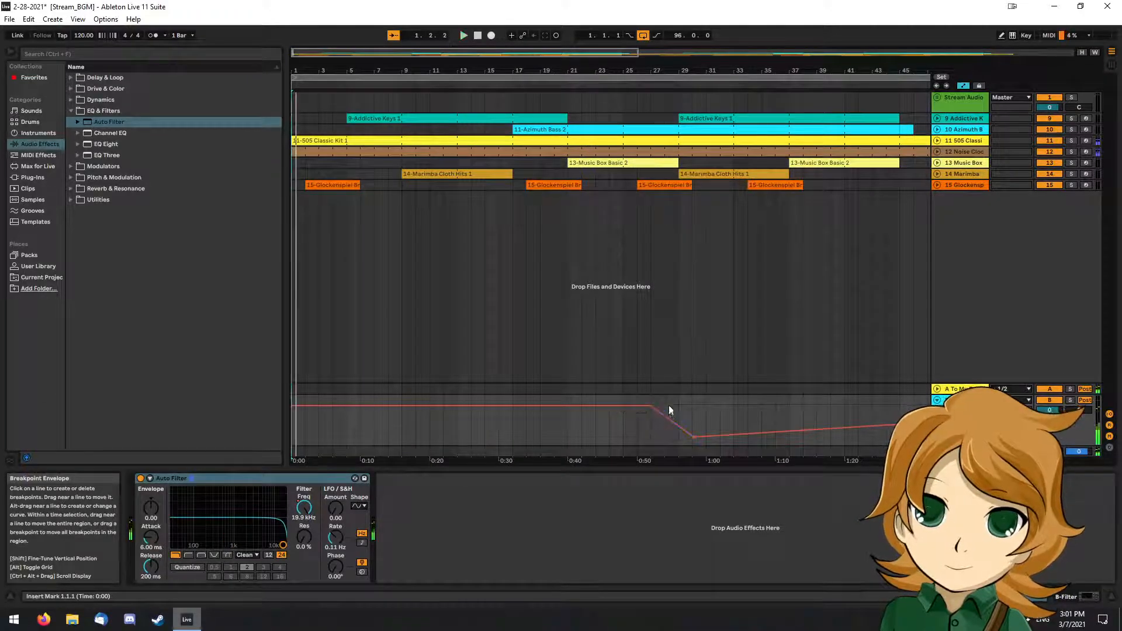
pyautogui.scroll(-4, 645, 329)
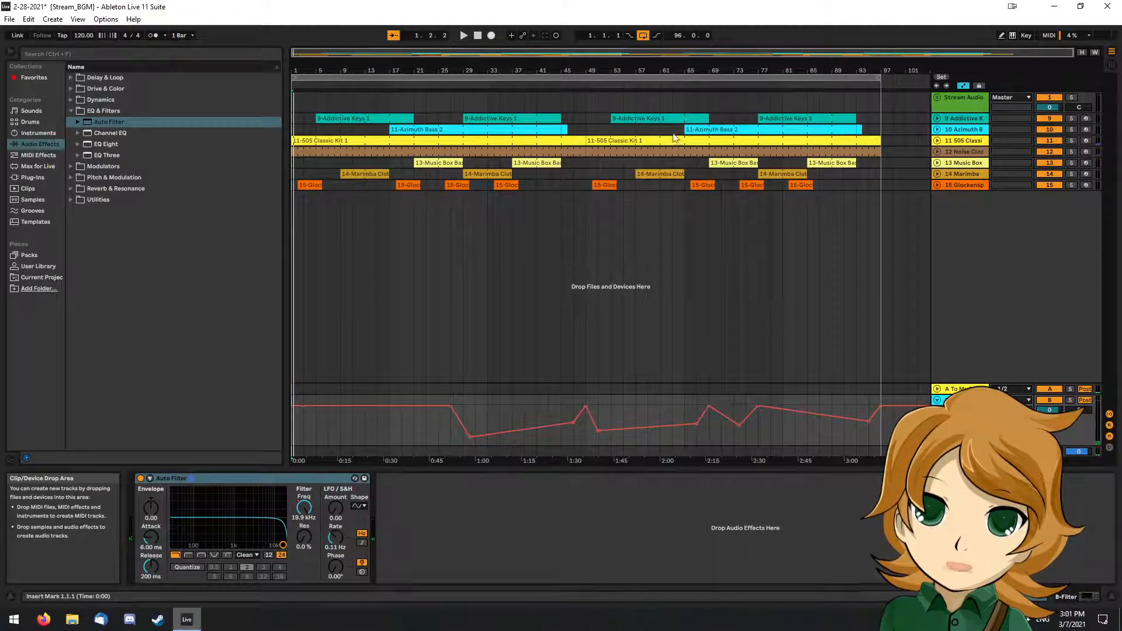
pyautogui.click(592, 96)
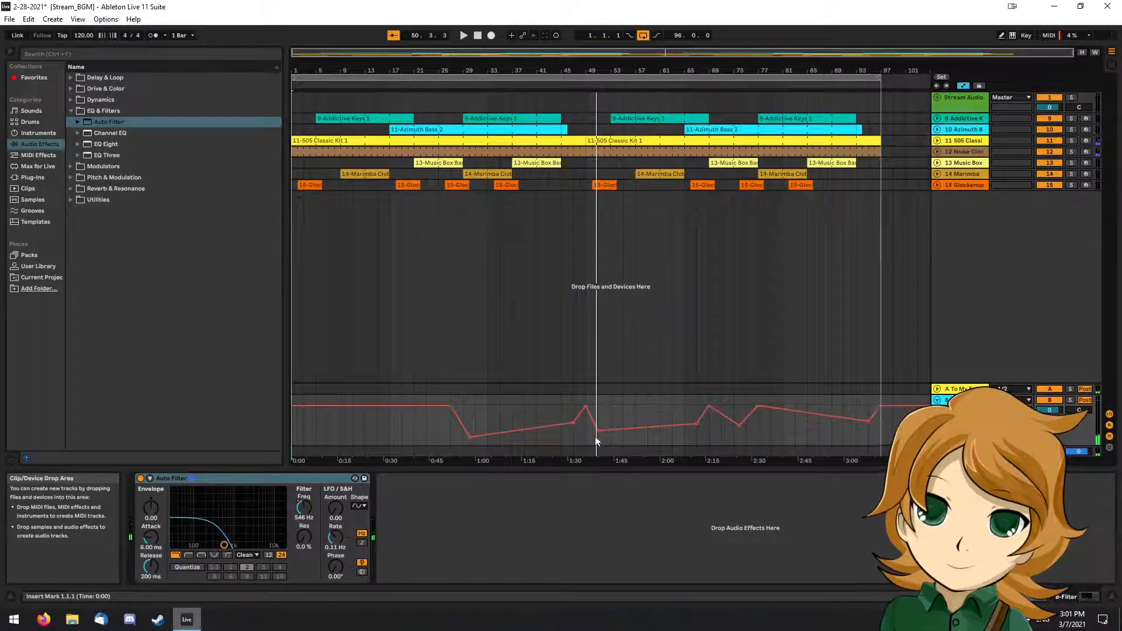
pyautogui.scroll(3, 595, 437)
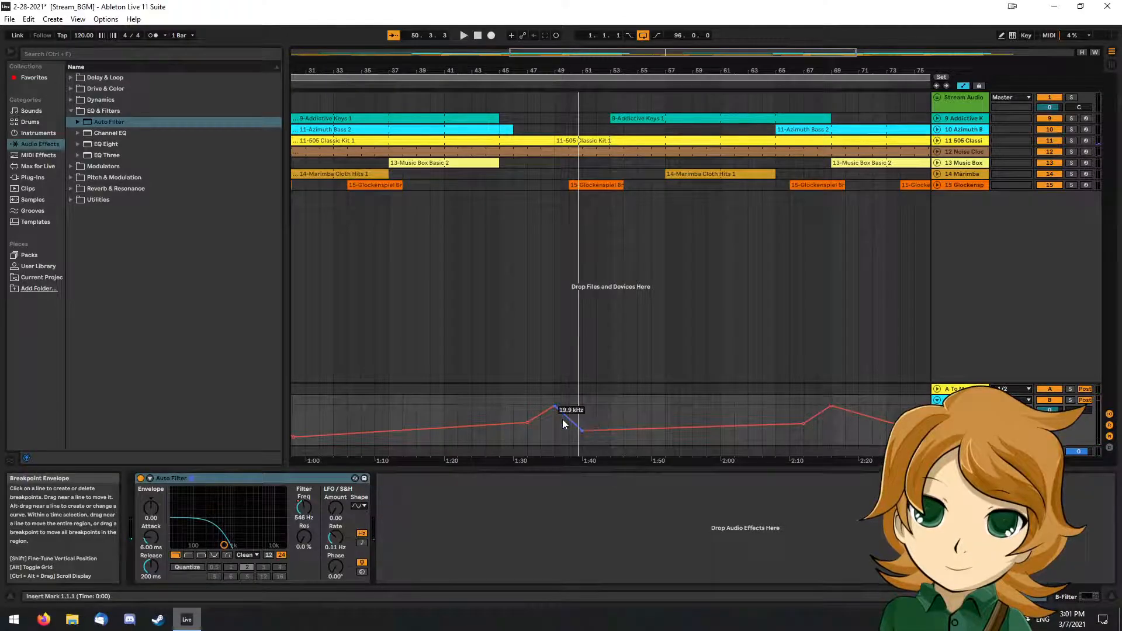
pyautogui.moveTo(552, 409); pyautogui.dragTo(610, 406)
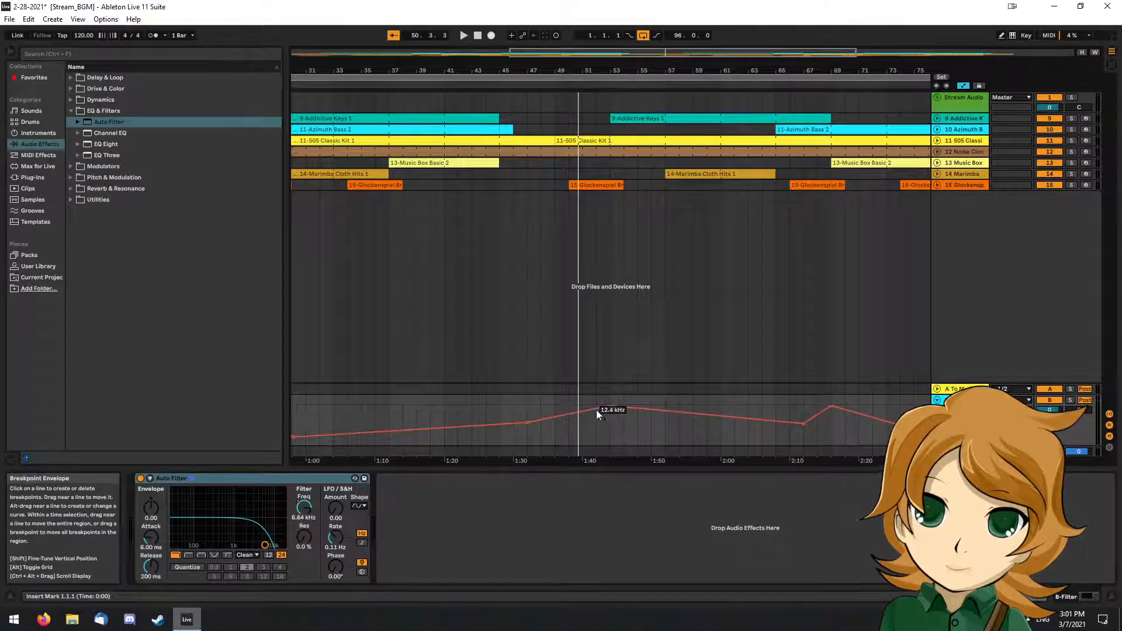
pyautogui.moveTo(573, 415); pyautogui.dragTo(568, 426)
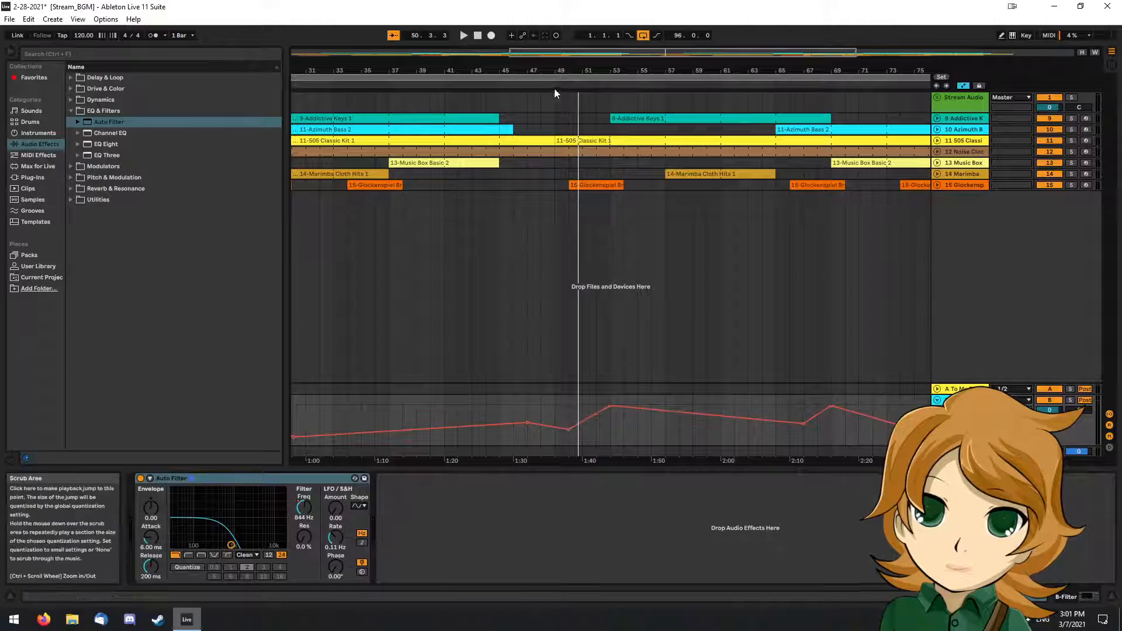
# Play back the revised filter sweep from about bar 47 and lower the Frequency breakpoint at bar 67.
pyautogui.click(529, 82)
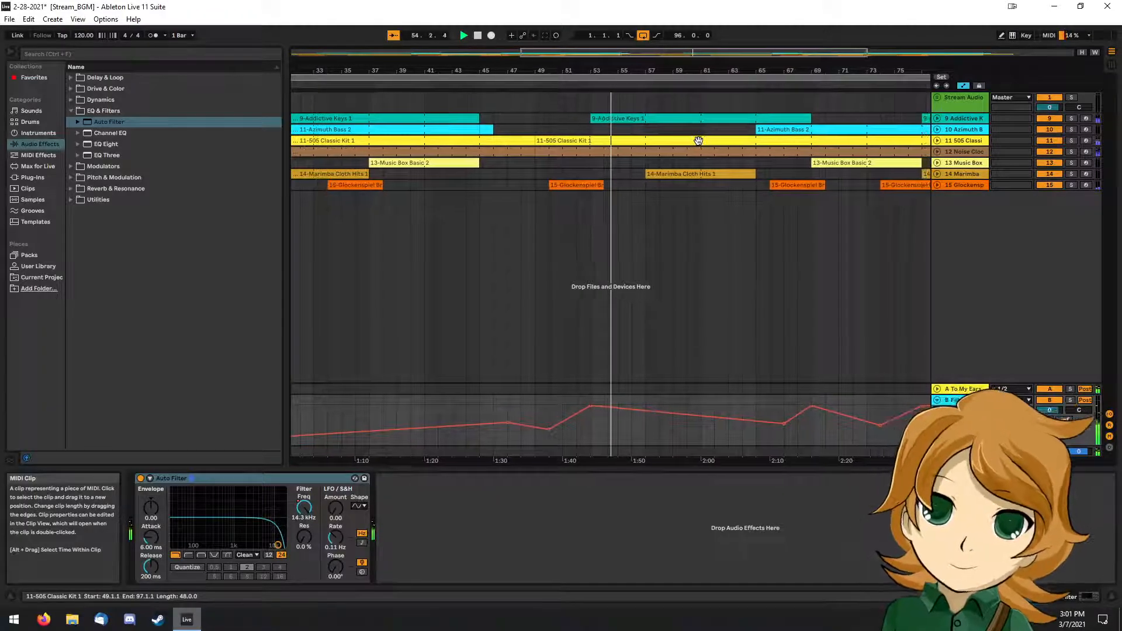
pyautogui.moveTo(772, 424); pyautogui.dragTo(770, 429)
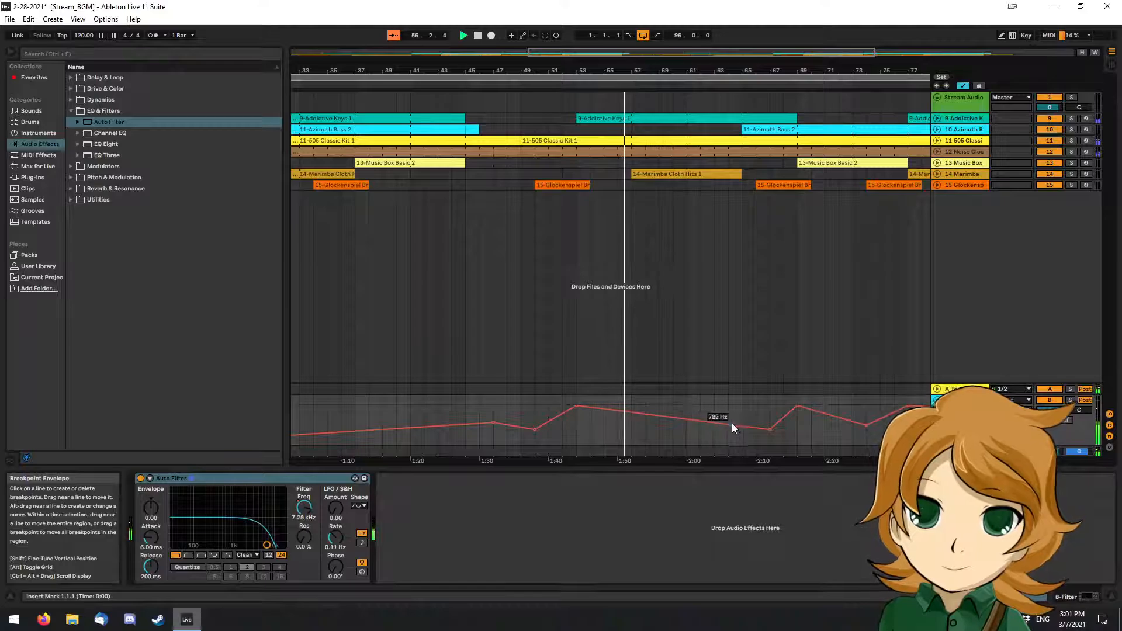
# Reshape the Frequency automation with dips at bars 57 and 63 and peaks at bars 60 and 65, and raise the bar 67 breakpoint slightly.
pyautogui.moveTo(671, 416); pyautogui.dragTo(673, 428)
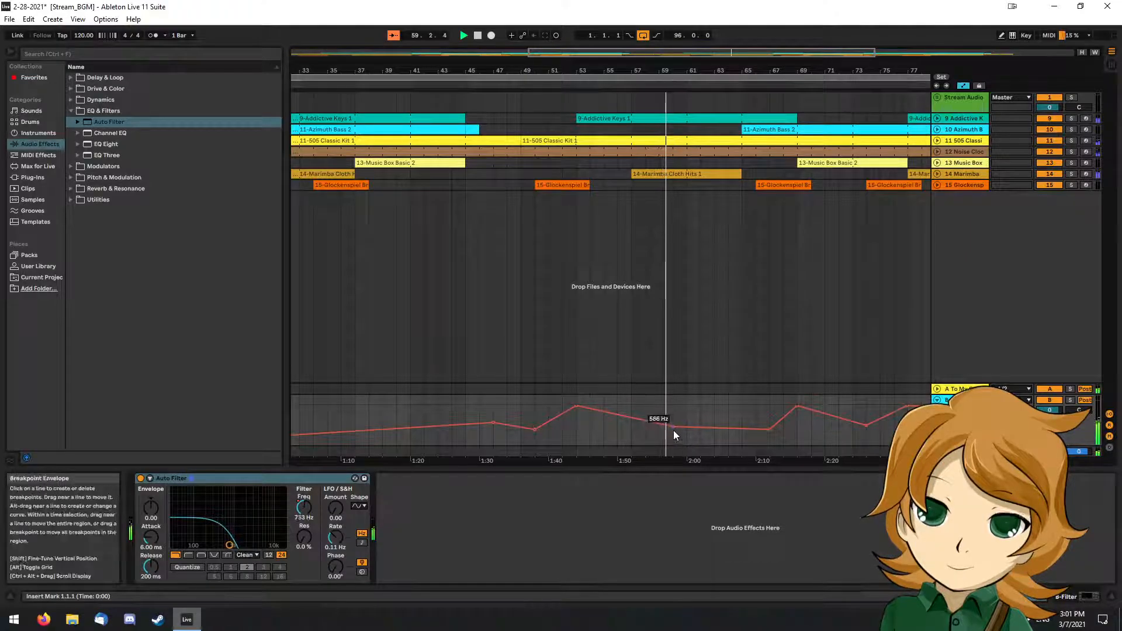
pyautogui.moveTo(674, 431); pyautogui.dragTo(637, 432)
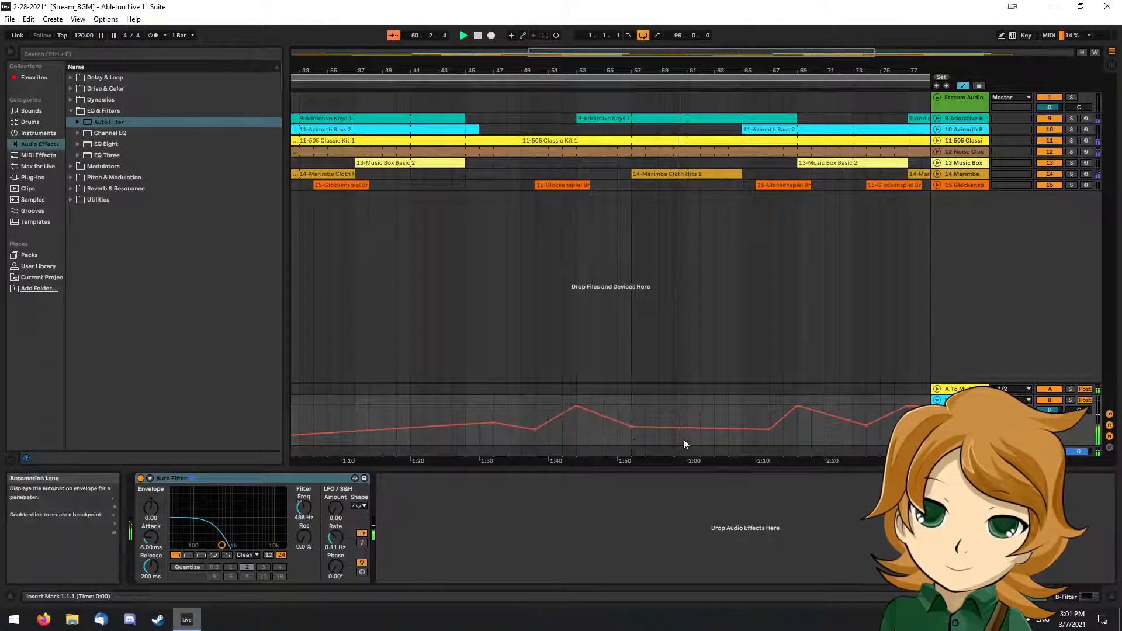
pyautogui.moveTo(671, 431); pyautogui.dragTo(715, 429)
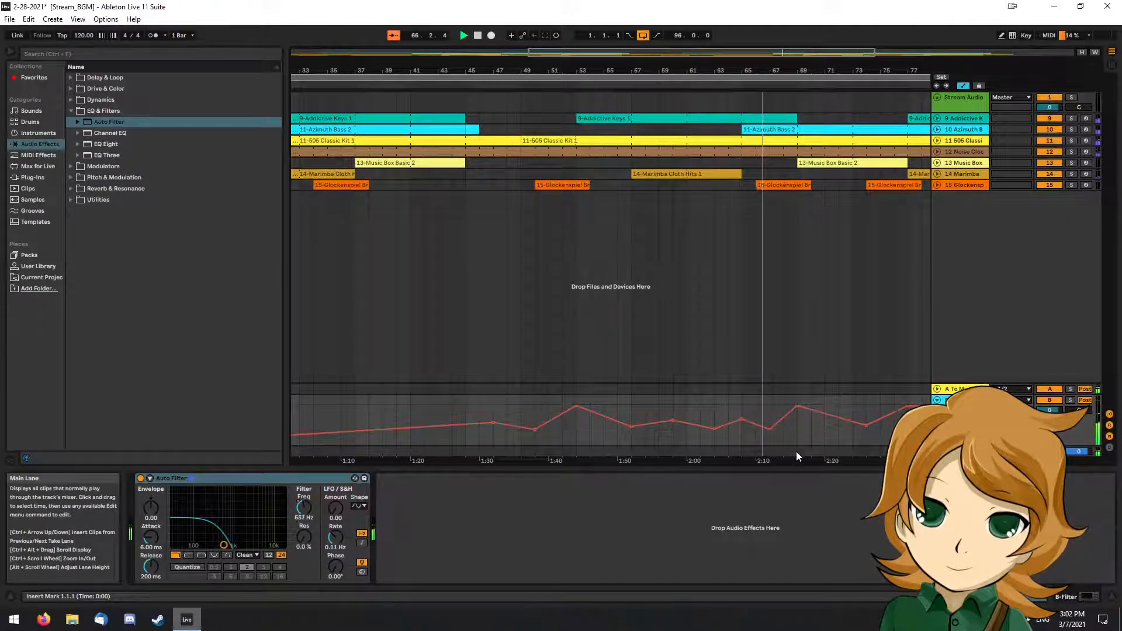
pyautogui.moveTo(771, 429); pyautogui.dragTo(771, 425)
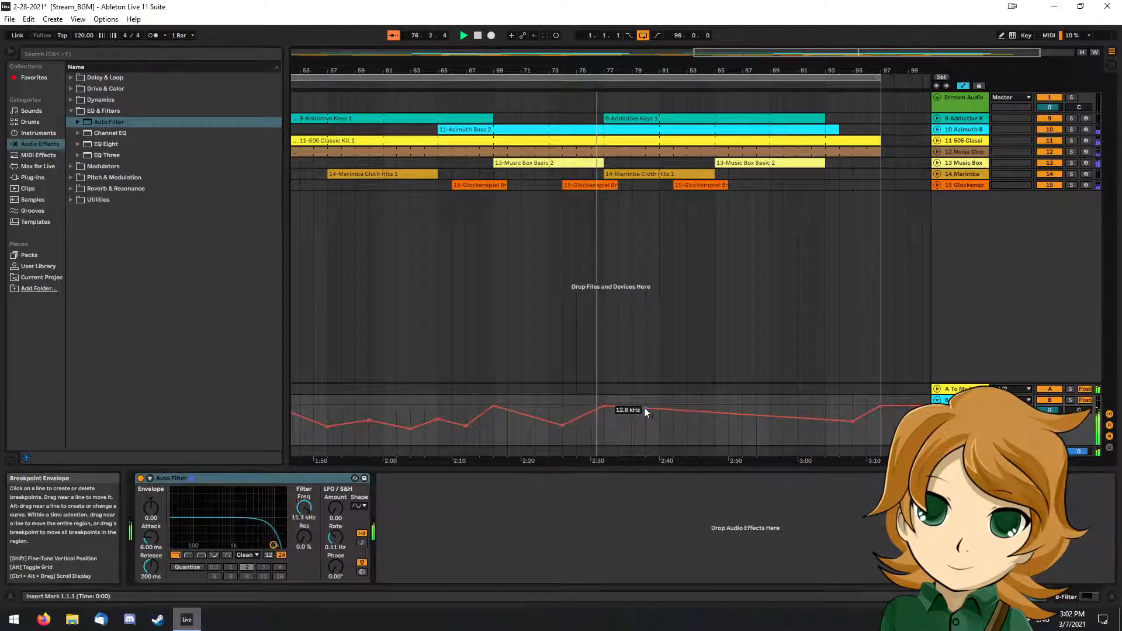
# Add low Frequency breakpoints at bars 79 and 82, a peak at bar 85 and a dip at bar 86.
pyautogui.moveTo(649, 411); pyautogui.dragTo(632, 429)
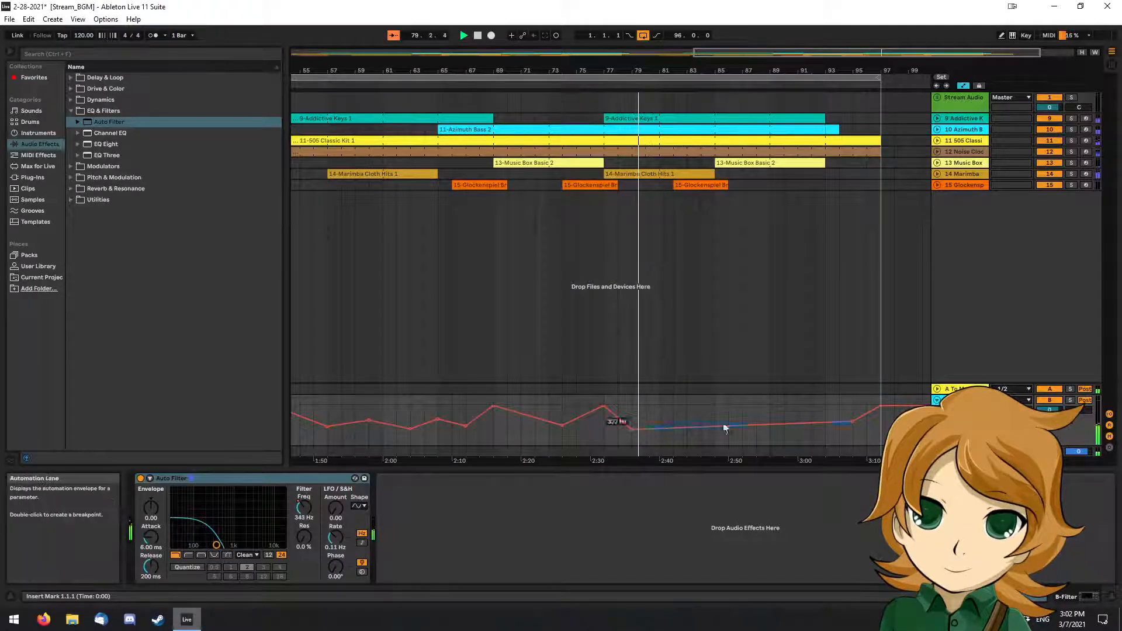
pyautogui.click(673, 428)
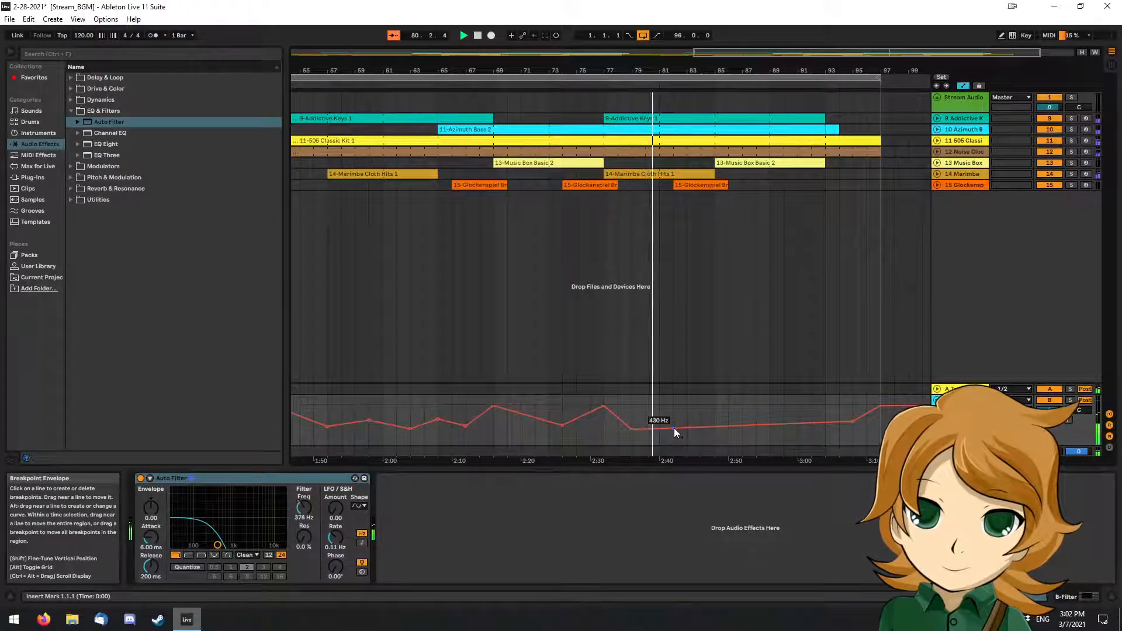
pyautogui.moveTo(716, 426)
pyautogui.mouseDown()
pyautogui.moveTo(711, 409)
pyautogui.moveTo(727, 431)
pyautogui.mouseUp()
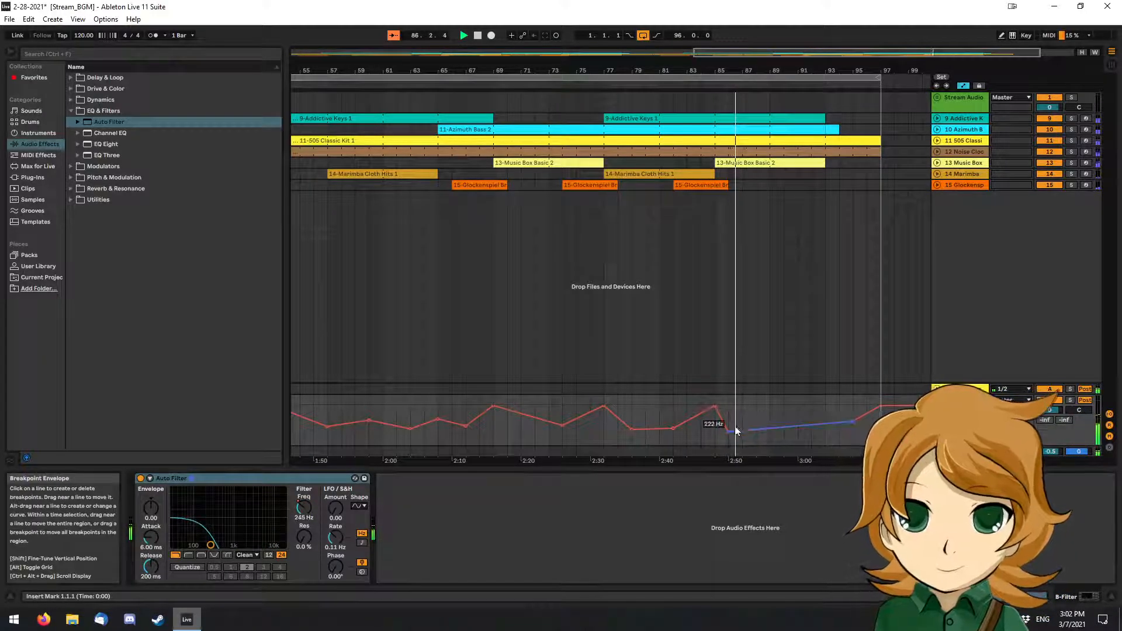
pyautogui.moveTo(729, 432); pyautogui.dragTo(729, 426)
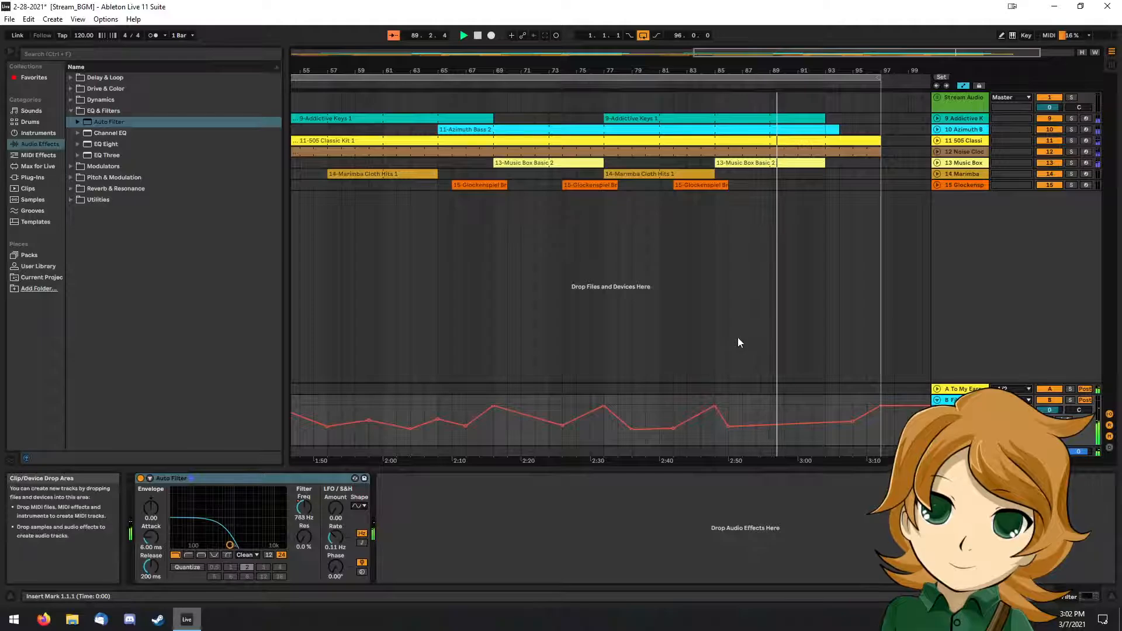
# Rework the Frequency automation into dips at bars 27, 31 and 38, with peaks at bars 29 and 37.
pyautogui.press('w')
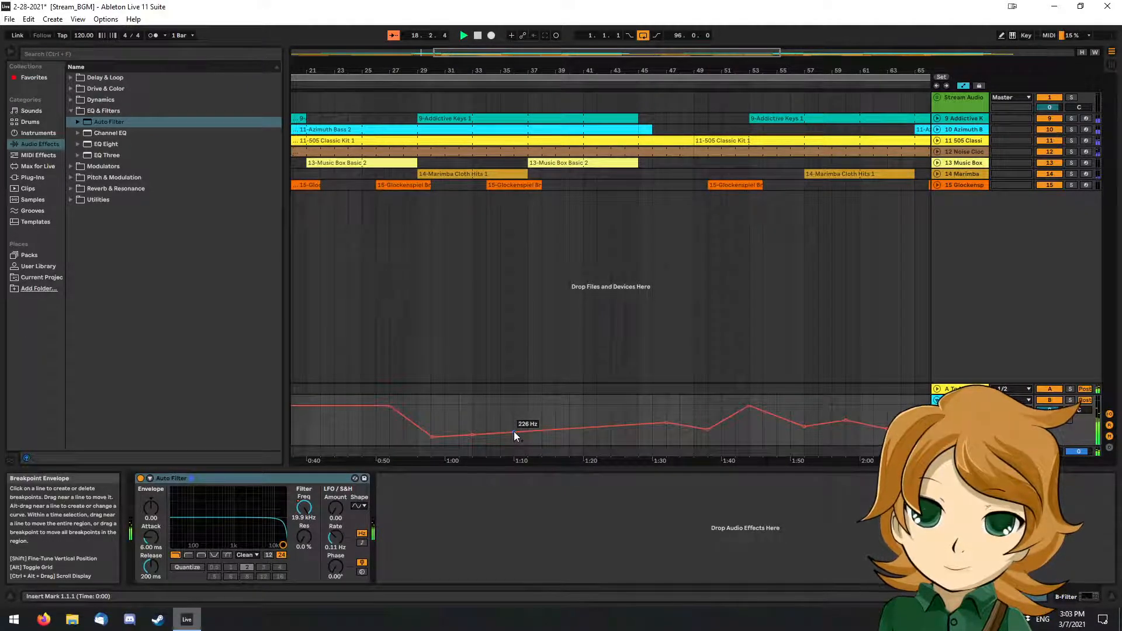
pyautogui.moveTo(514, 434); pyautogui.dragTo(542, 433)
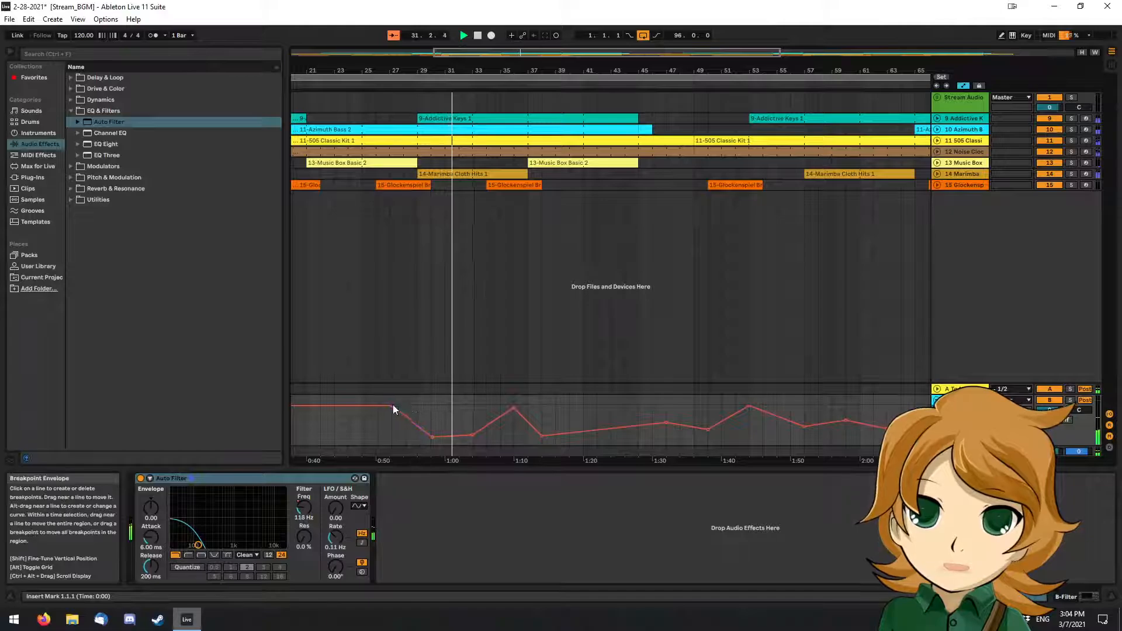
pyautogui.moveTo(388, 406); pyautogui.dragTo(417, 408)
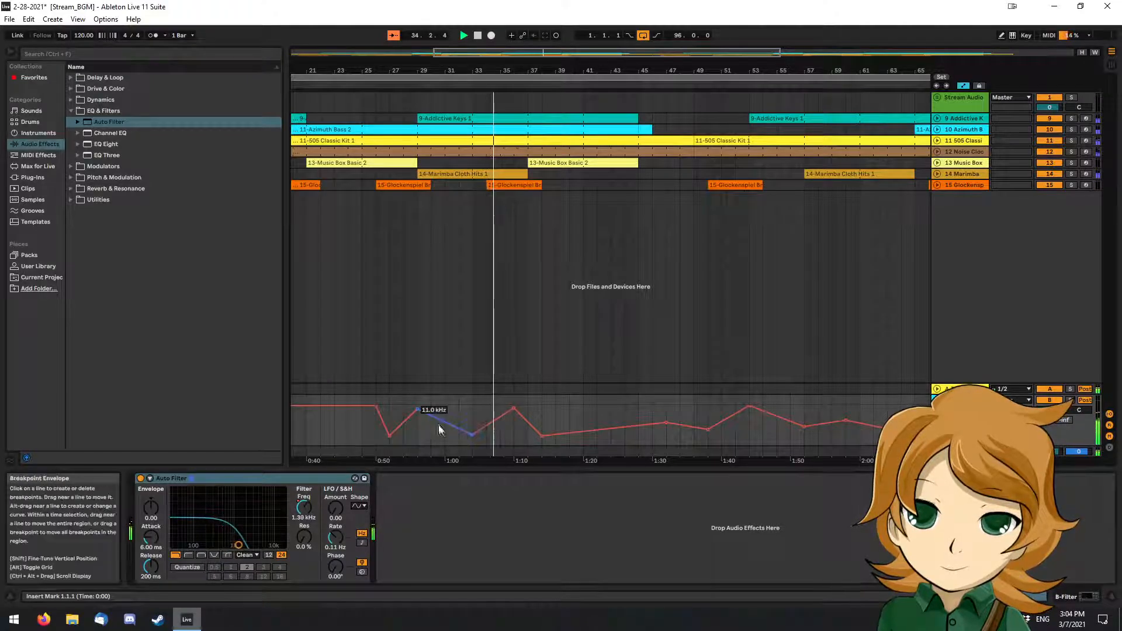
pyautogui.moveTo(441, 419); pyautogui.dragTo(446, 440)
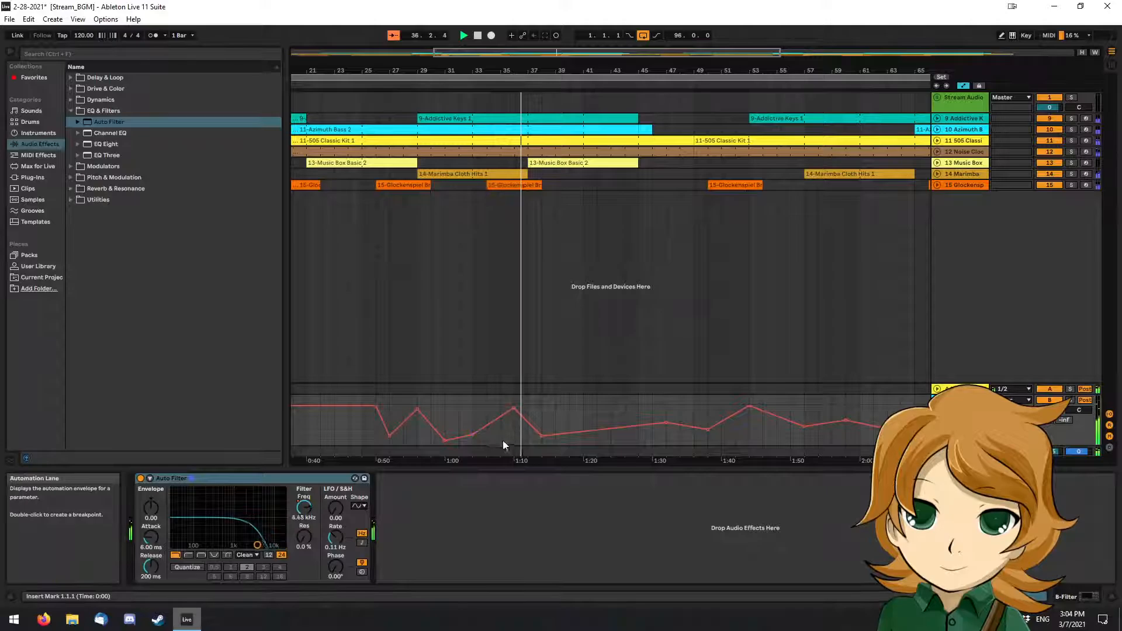
pyautogui.moveTo(513, 408); pyautogui.dragTo(543, 429)
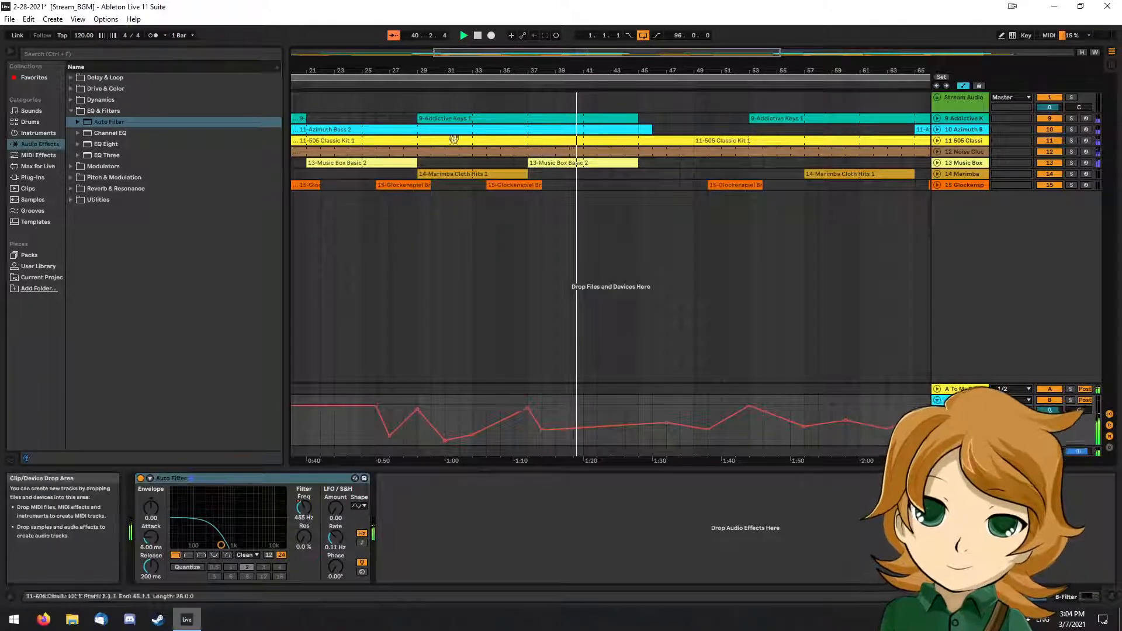
# Play from about bar 33 and check the Addictive Keys track's output routing in Session View.
pyautogui.click(473, 87)
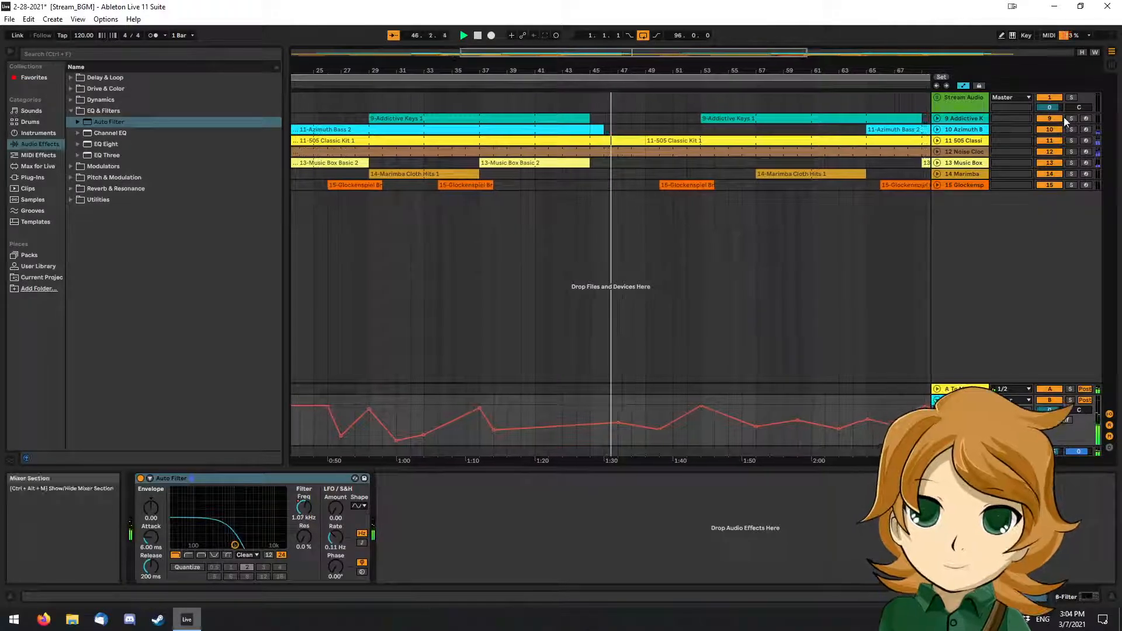
pyautogui.click(1110, 66)
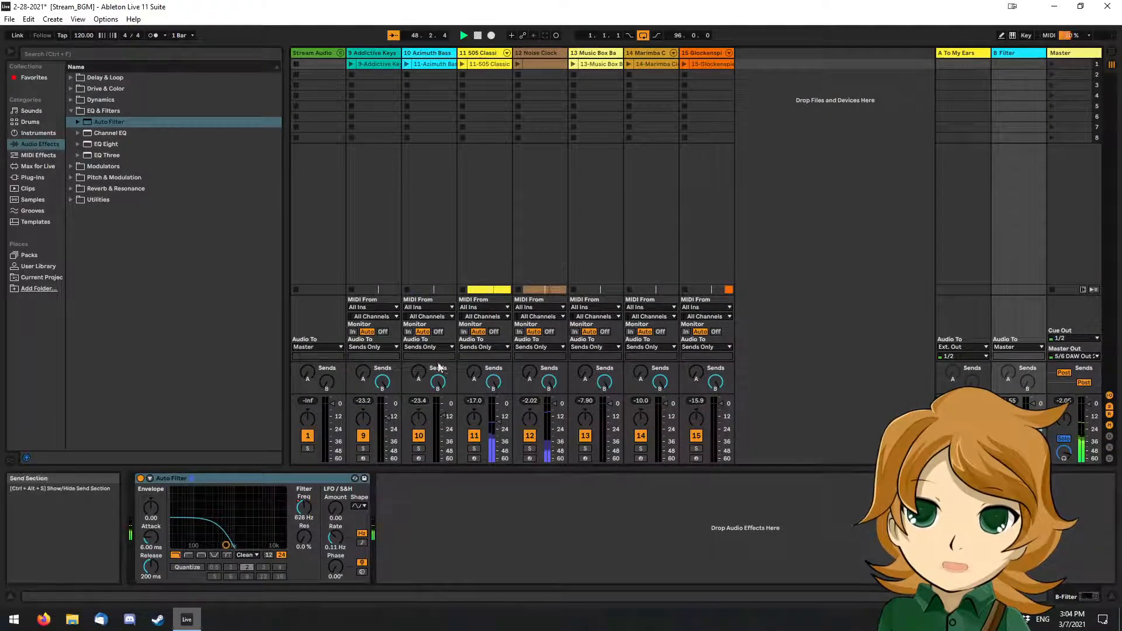
pyautogui.click(388, 349)
pyautogui.click(388, 349)
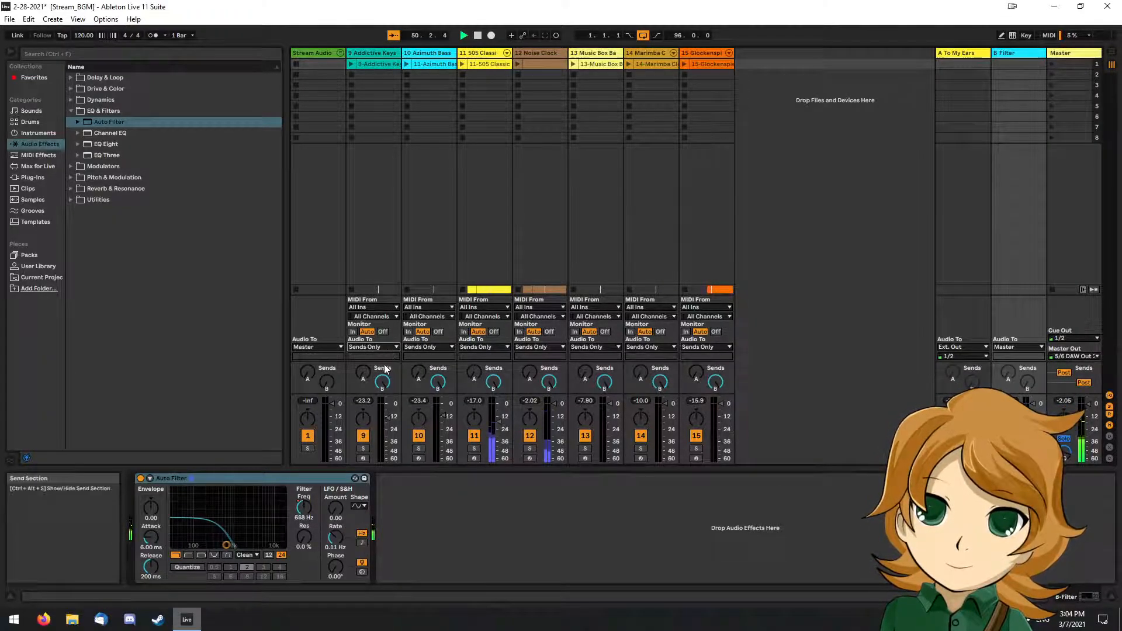
pyautogui.click(1109, 53)
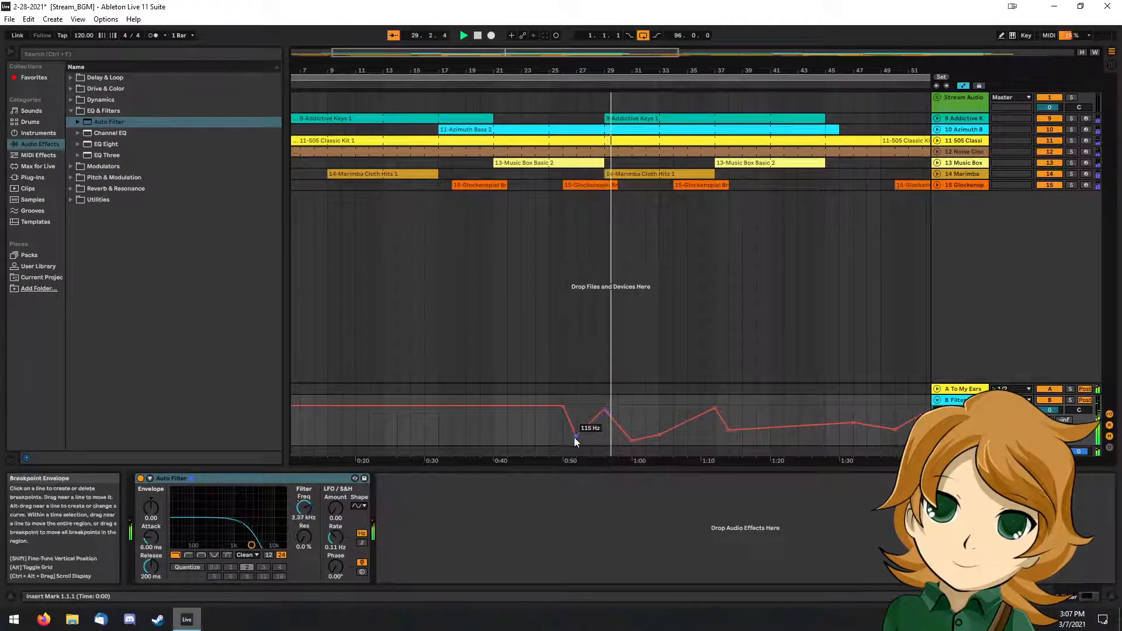
# Raise the Frequency dip at bar 27 to 280 Hz and raise the breakpoints at bars 31 and 33.
pyautogui.moveTo(574, 438); pyautogui.dragTo(574, 433)
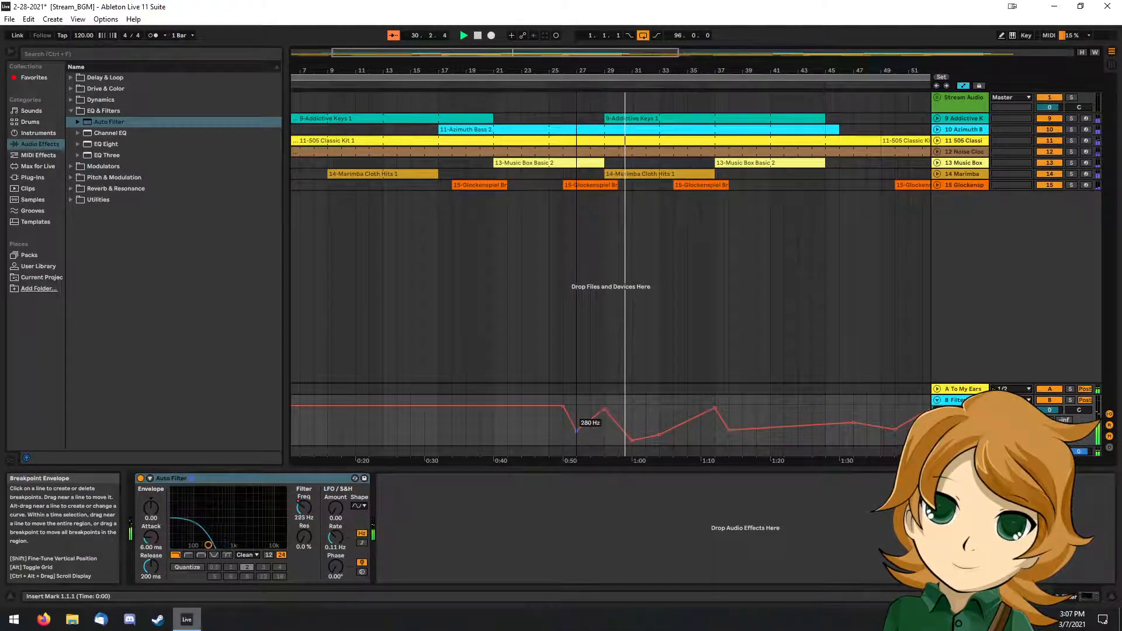
pyautogui.moveTo(632, 440); pyautogui.dragTo(660, 427)
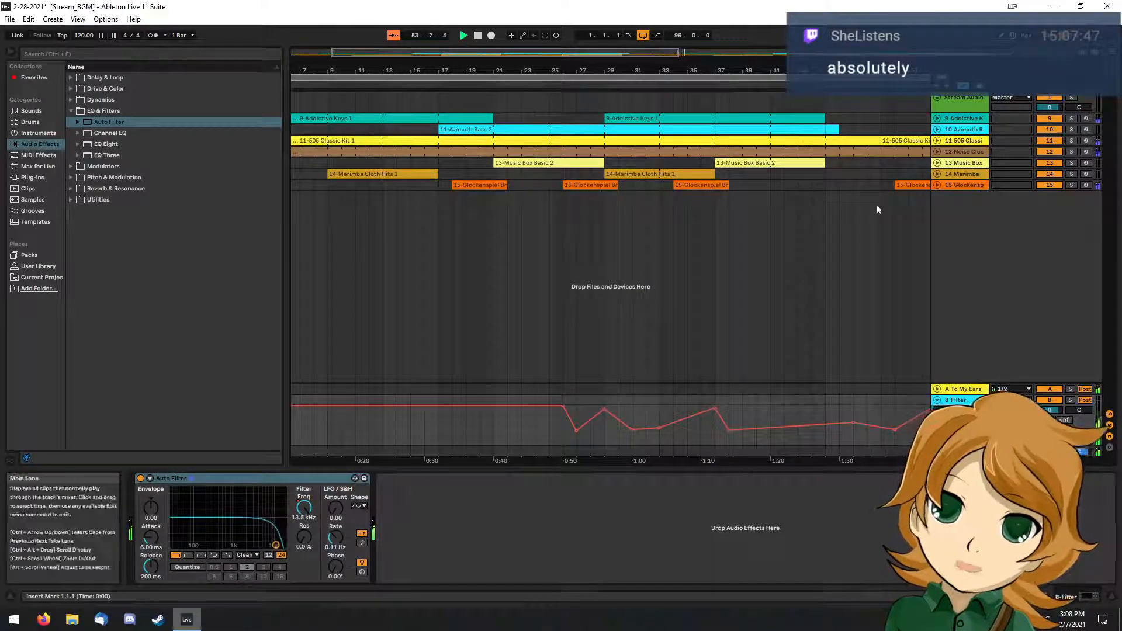
# Trim the first 505 Classic Kit and Noise Clock clips to end at bar 45, clearing bars 45 to 49.
pyautogui.click(852, 233)
pyautogui.scroll(-3, 851, 233)
pyautogui.scroll(3, 608, 175)
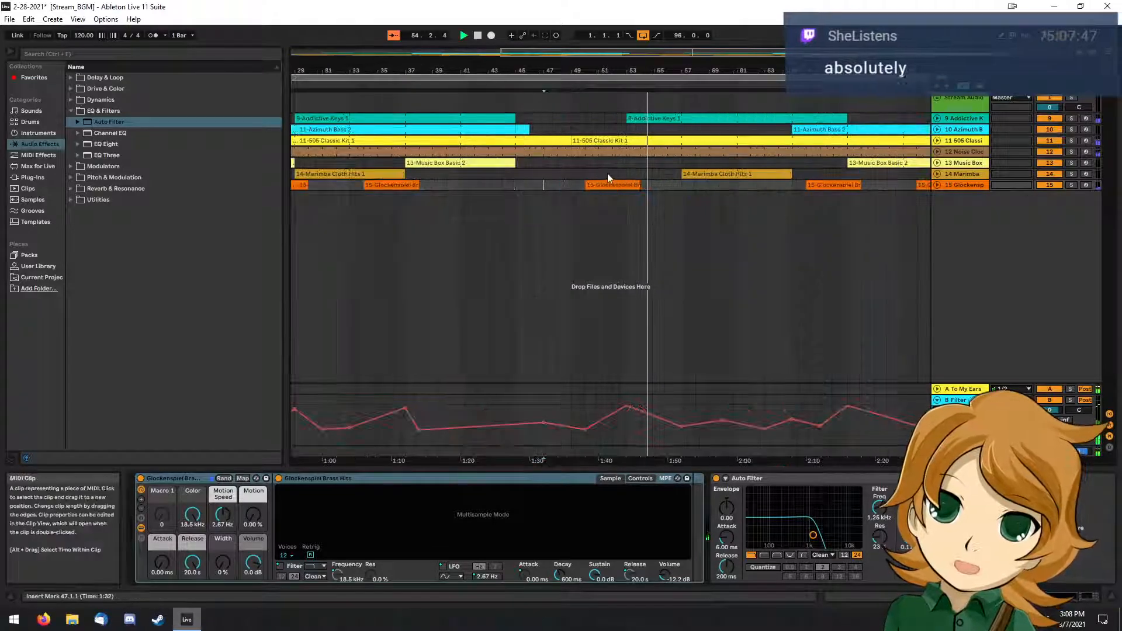
pyautogui.click(571, 145)
pyautogui.scroll(3, 572, 146)
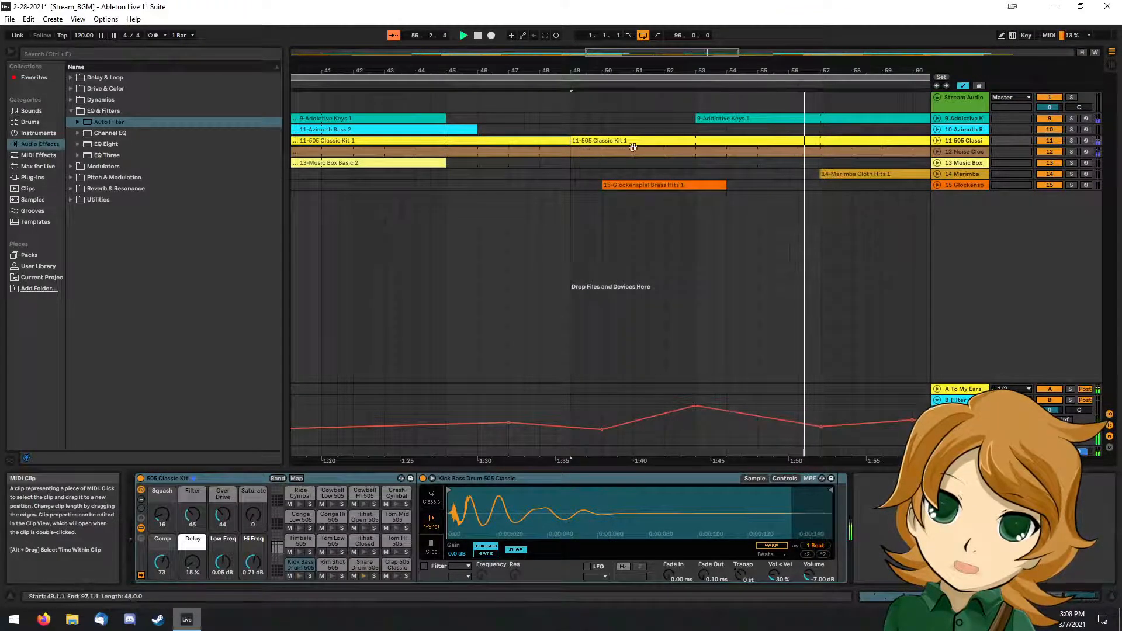
pyautogui.moveTo(569, 141); pyautogui.dragTo(444, 133)
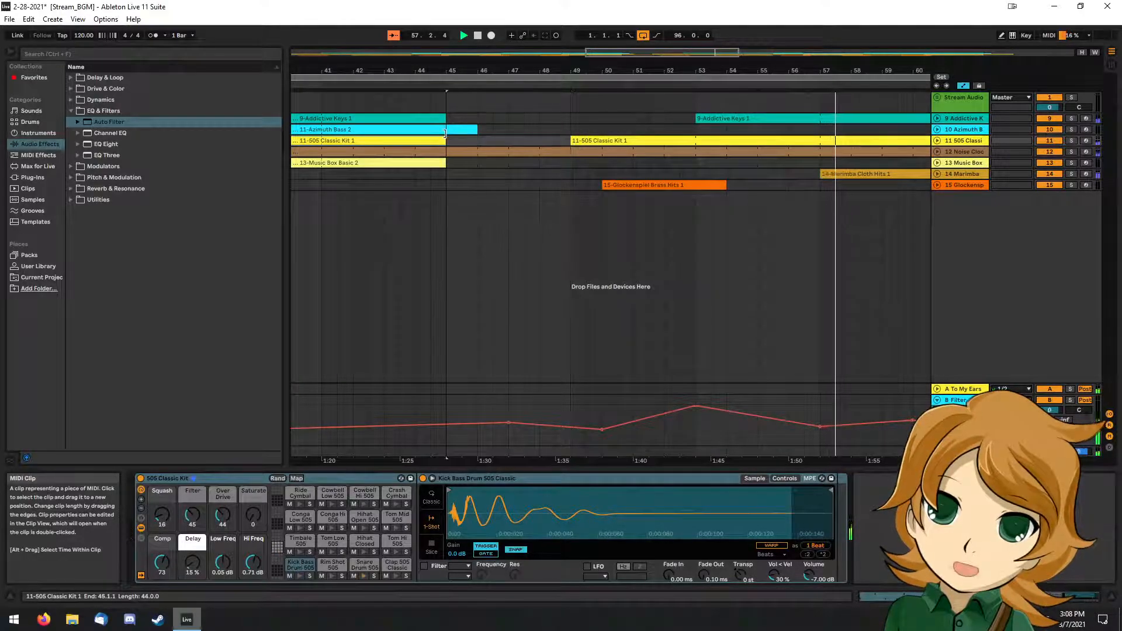
pyautogui.click(571, 152)
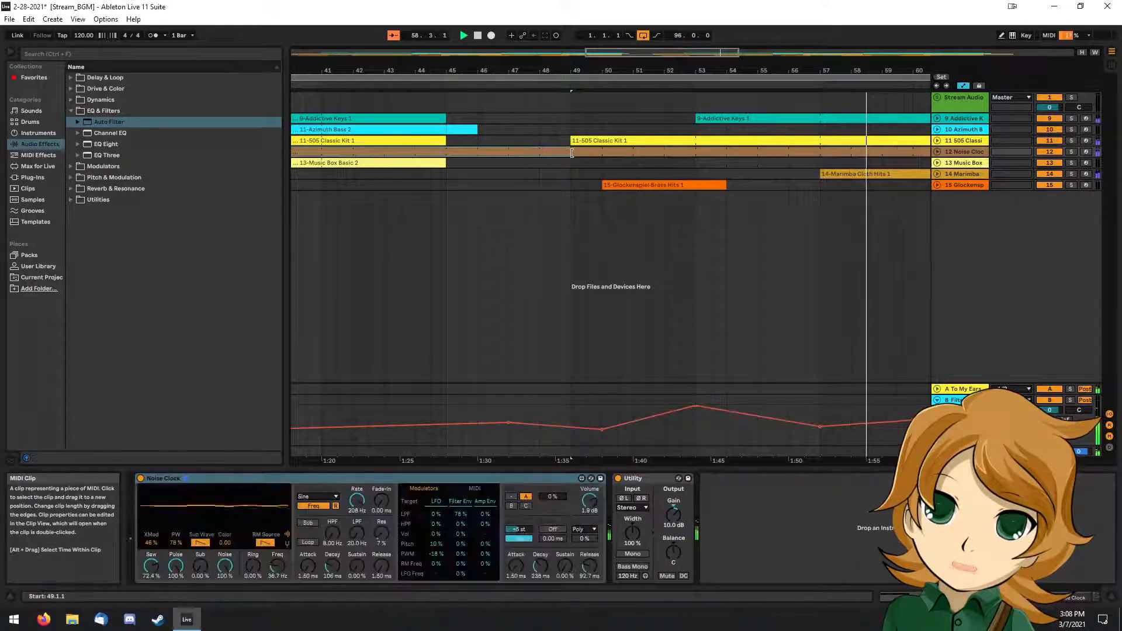
pyautogui.click(572, 173)
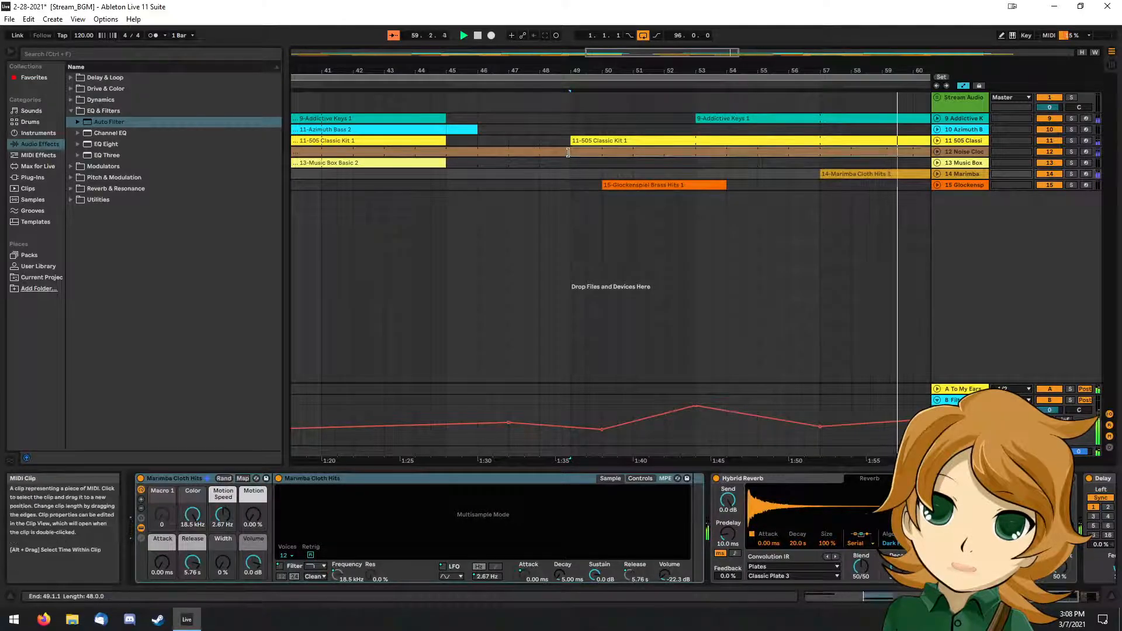
pyautogui.click(569, 152)
pyautogui.click(525, 184)
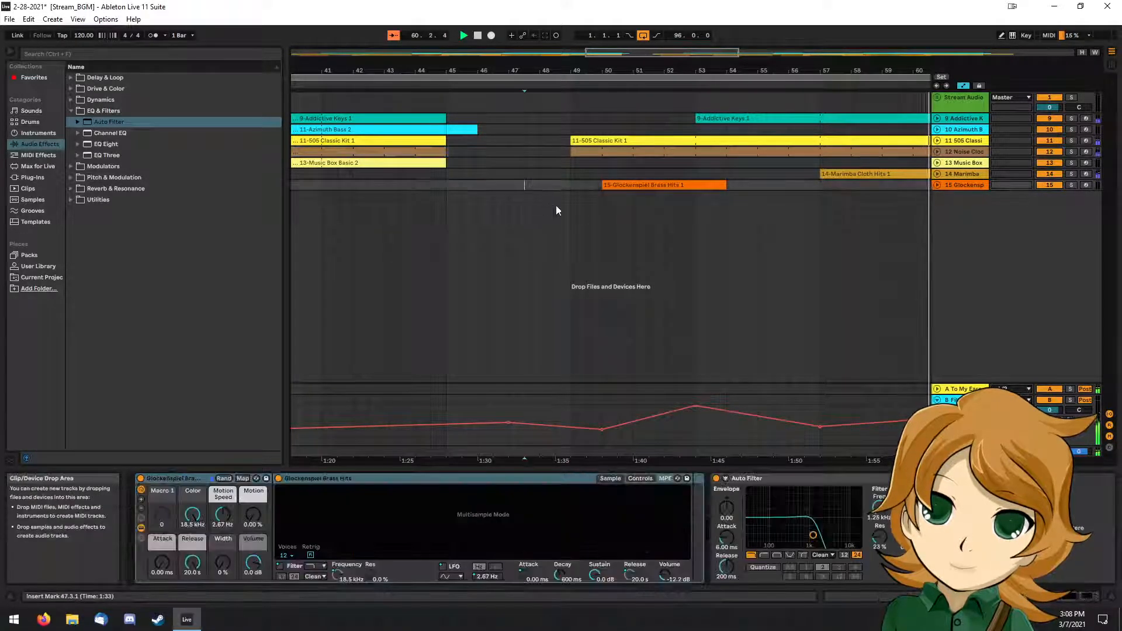
# Move all clips and automation from bars 49 to 97 back to bar 45, and shorten the loop to 92 bars.
pyautogui.scroll(-6, 716, 277)
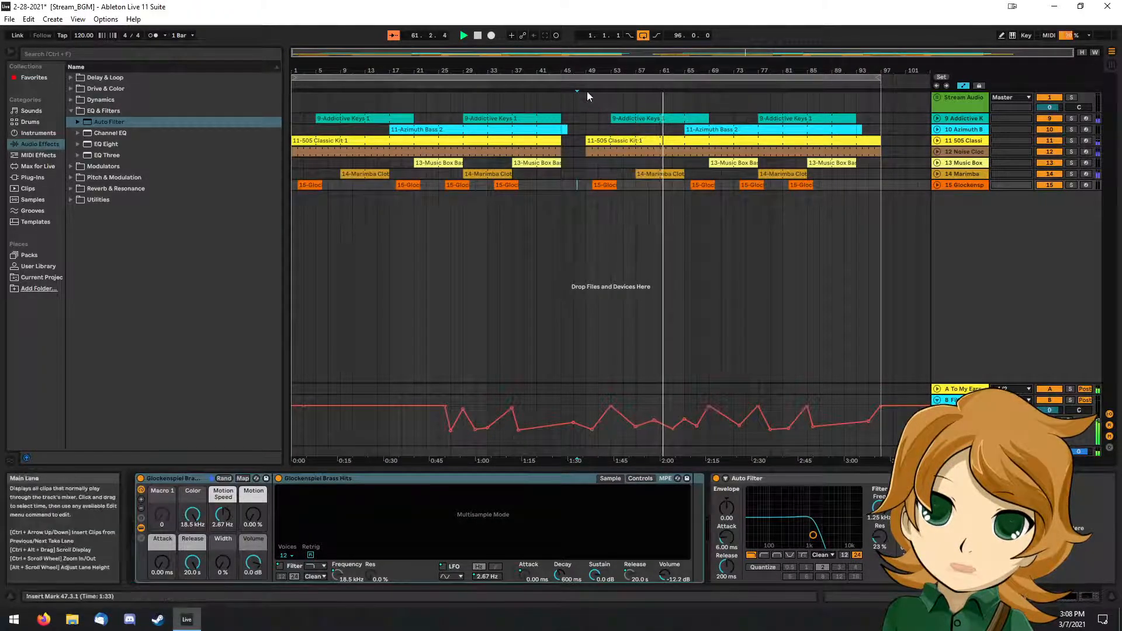
pyautogui.moveTo(585, 100); pyautogui.dragTo(882, 472)
pyautogui.moveTo(625, 136); pyautogui.dragTo(601, 136)
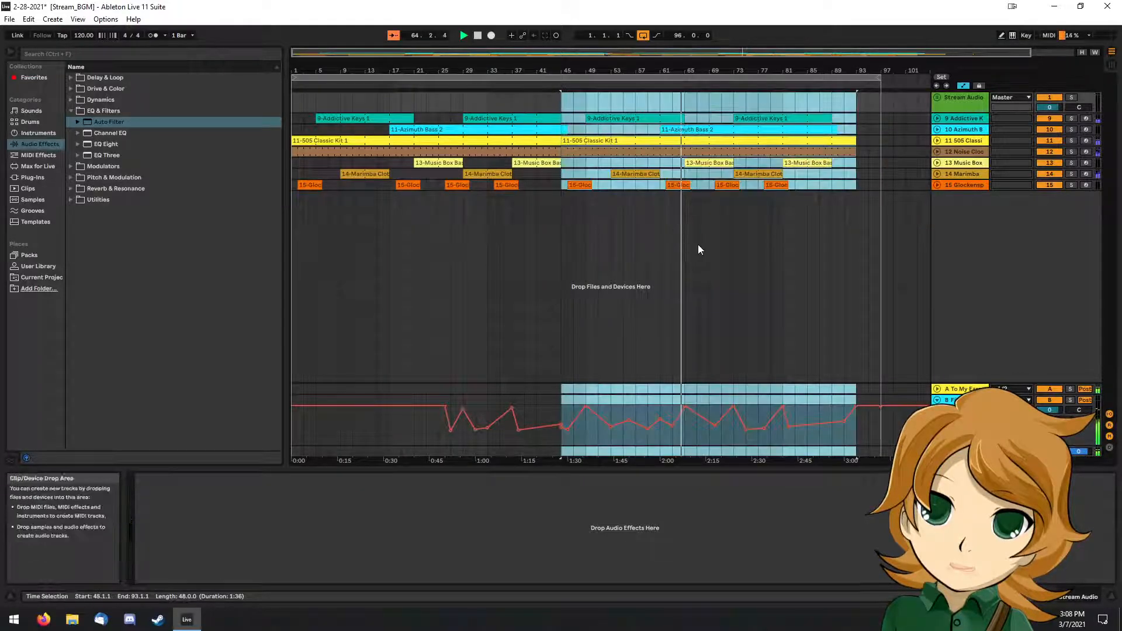
pyautogui.click(698, 245)
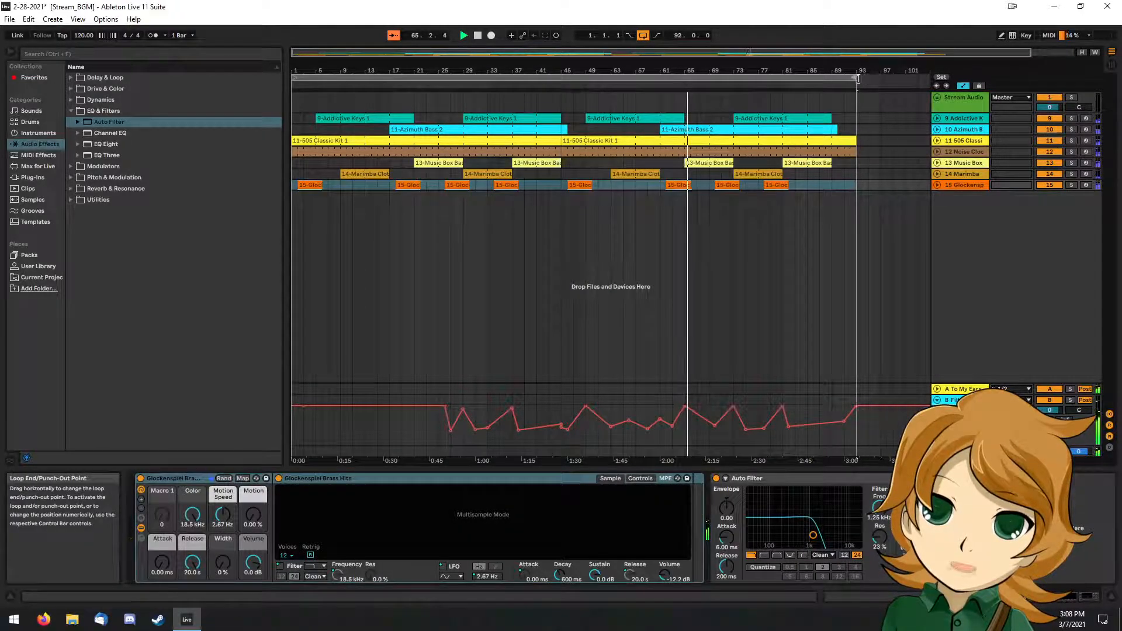
pyautogui.click(859, 78)
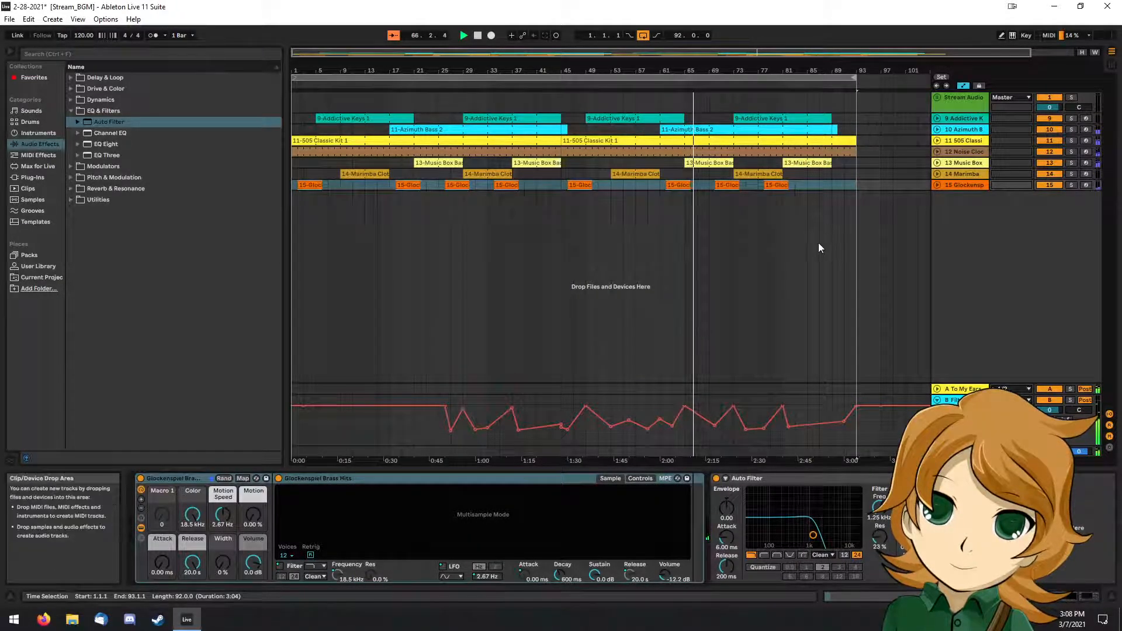
# Remove the surplus Frequency breakpoints around bars 45 and 46 so the filter rises directly from bar 45 to bar 49.
pyautogui.scroll(3, 578, 442)
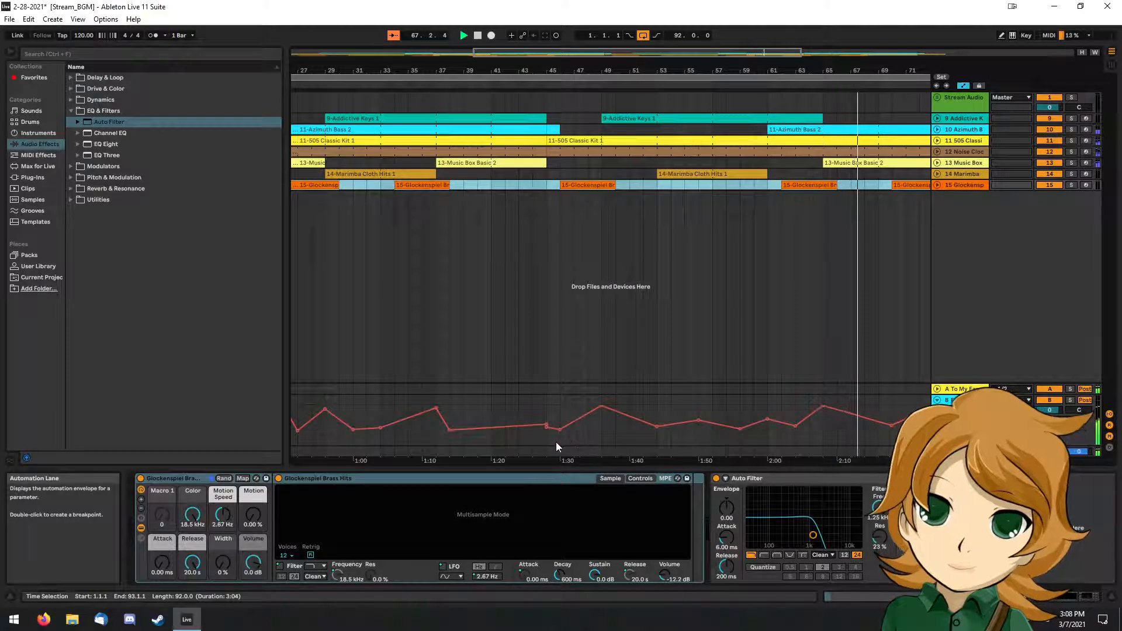
pyautogui.moveTo(544, 427)
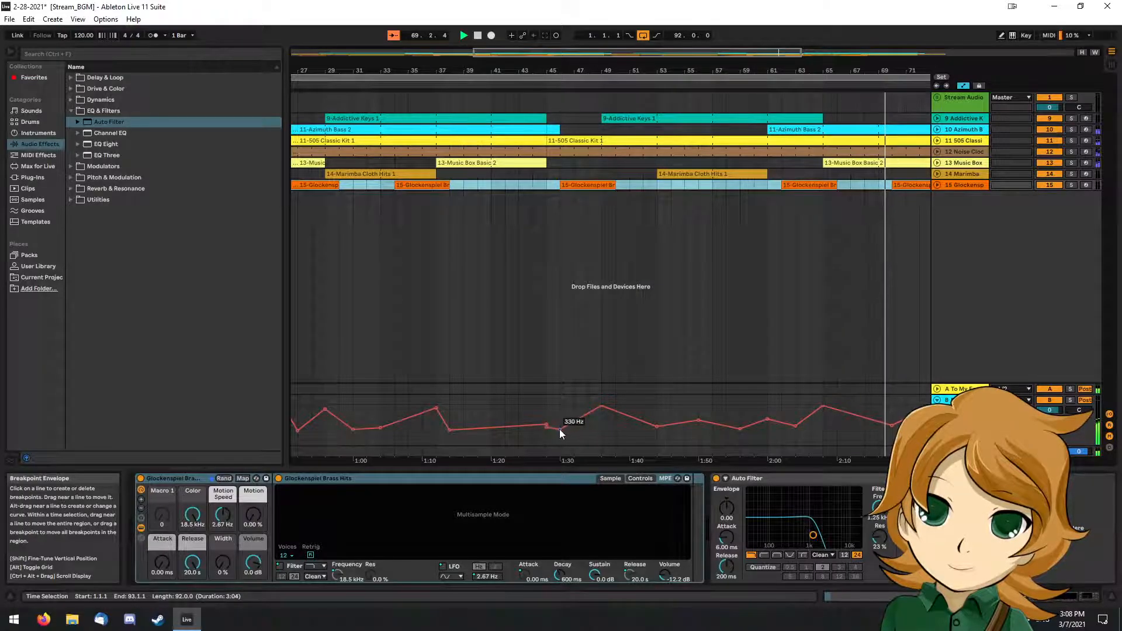
pyautogui.click(560, 432)
pyautogui.click(559, 430)
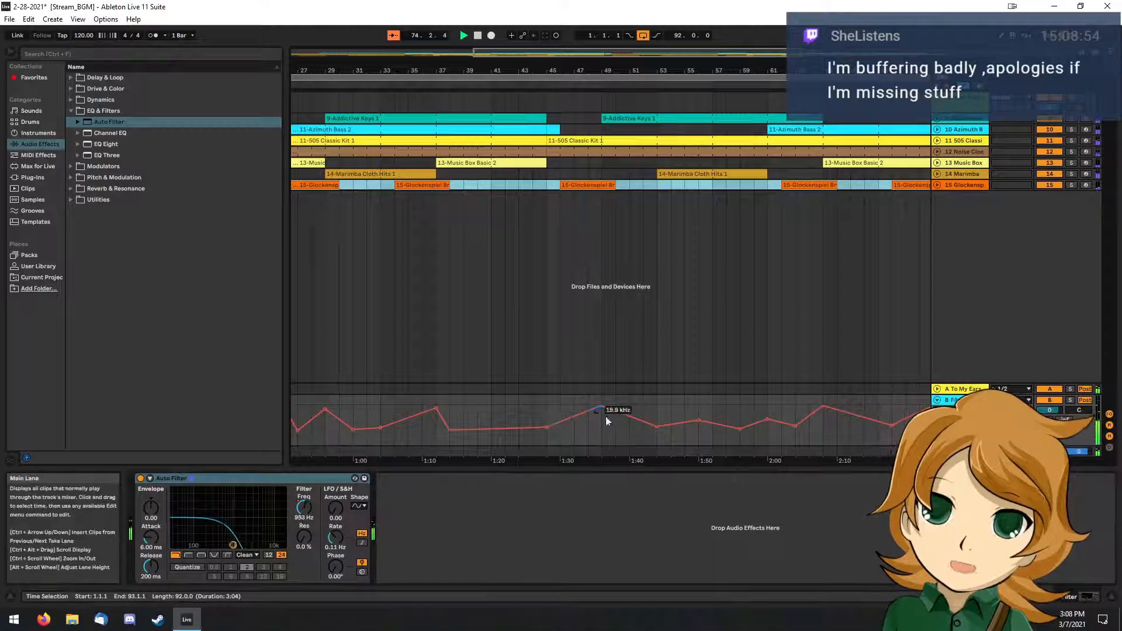
pyautogui.scroll(-4, 622, 352)
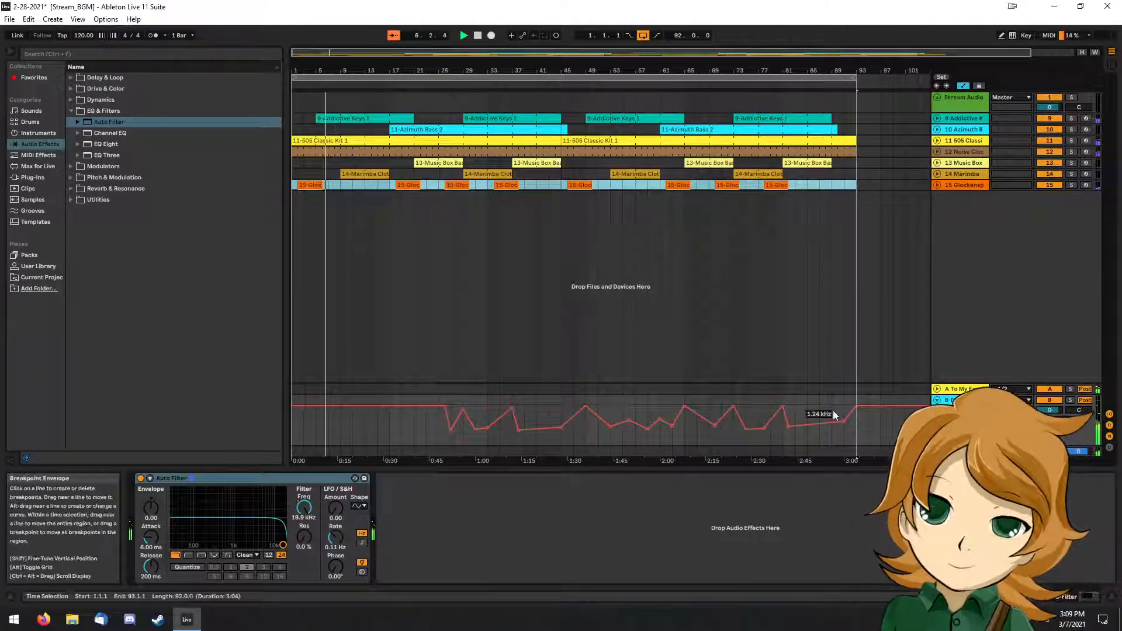
pyautogui.scroll(2, 316, 405)
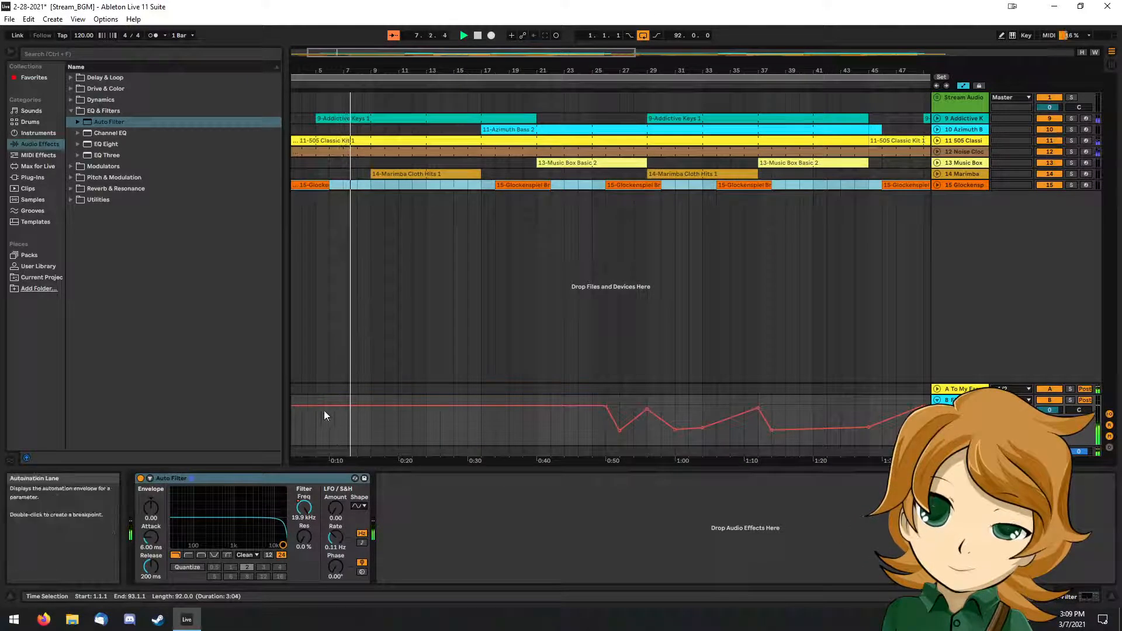
pyautogui.scroll(2, 323, 433)
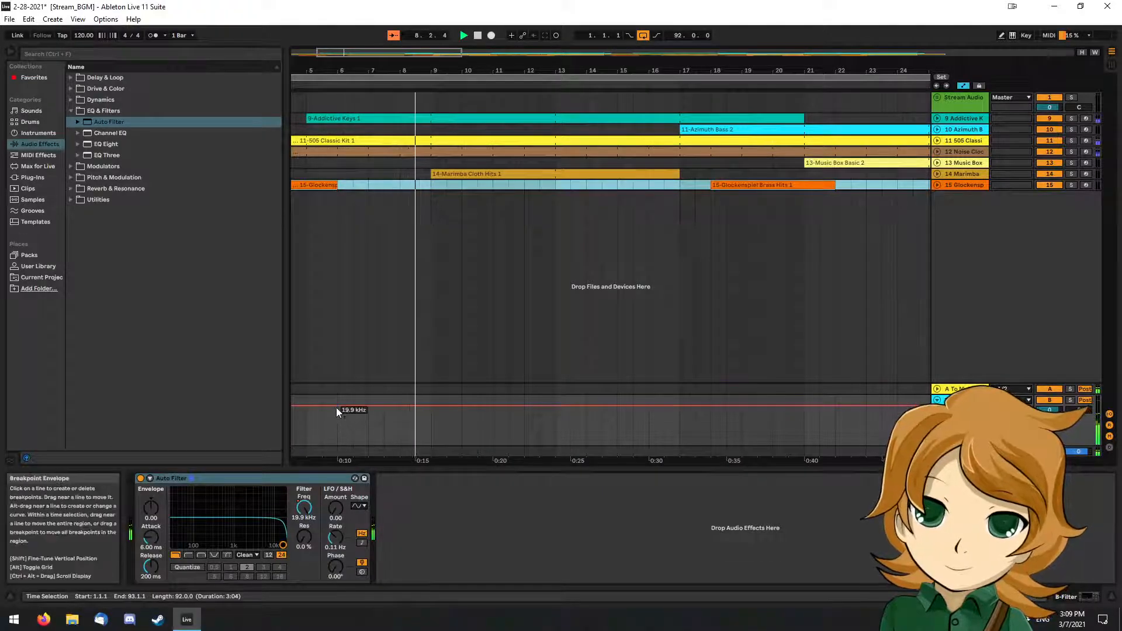
# Start the Frequency drop at bar 6, dip to 755 Hz half a bar on, peak at bar 10 and fall to 1.34 kHz at bar 12.
pyautogui.click(337, 408)
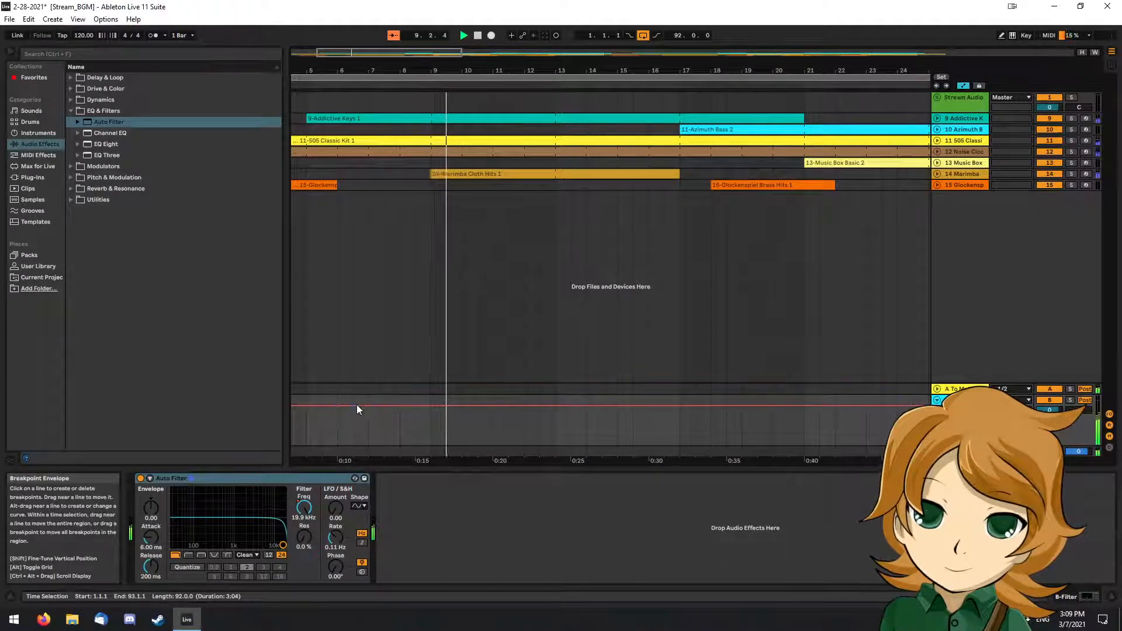
pyautogui.moveTo(354, 405); pyautogui.dragTo(352, 425)
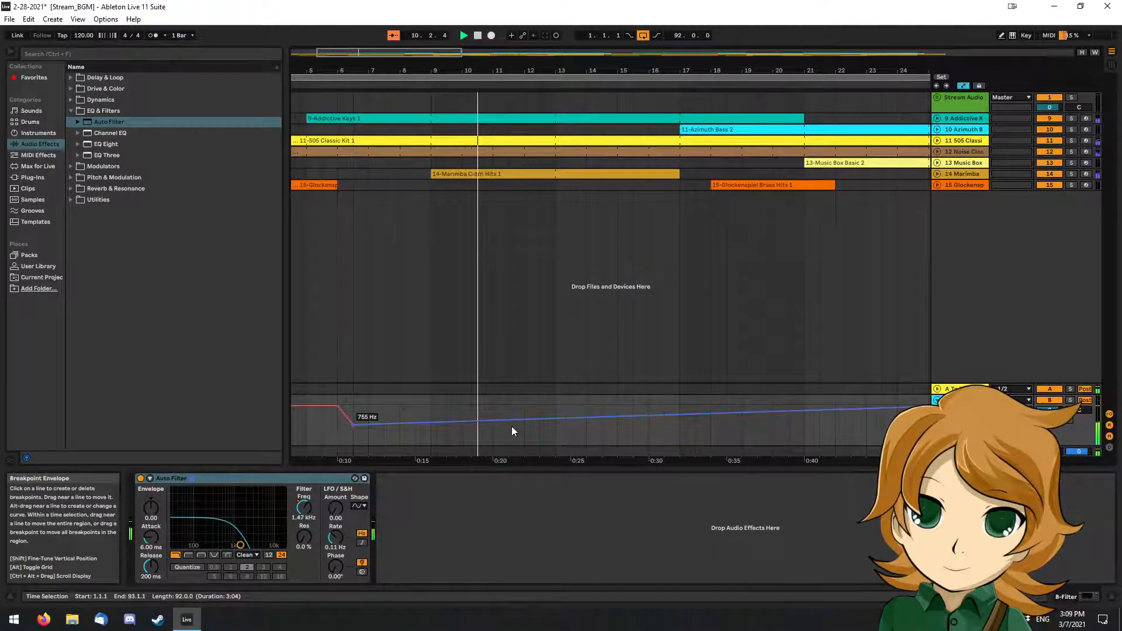
pyautogui.moveTo(458, 421); pyautogui.dragTo(525, 421)
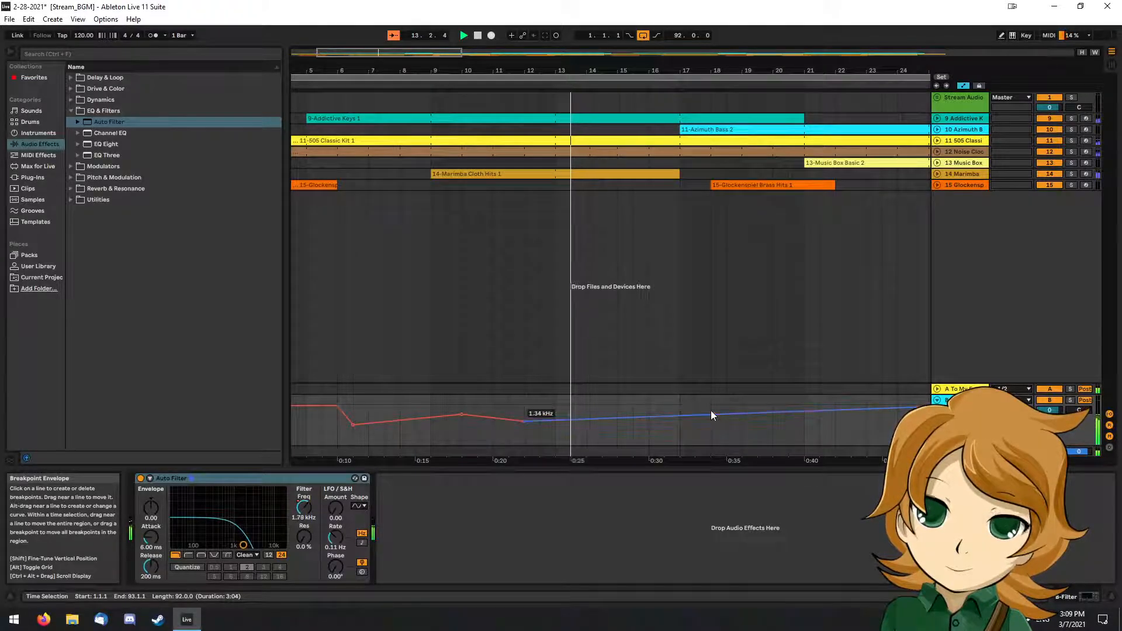
# Shape the Frequency curve with dips at bars 18 and 22, a full-height peak between them, and a lowered breakpoint at bar 25.
pyautogui.moveTo(711, 410)
pyautogui.mouseDown()
pyautogui.moveTo(730, 430)
pyautogui.moveTo(722, 412)
pyautogui.moveTo(712, 430)
pyautogui.mouseUp()
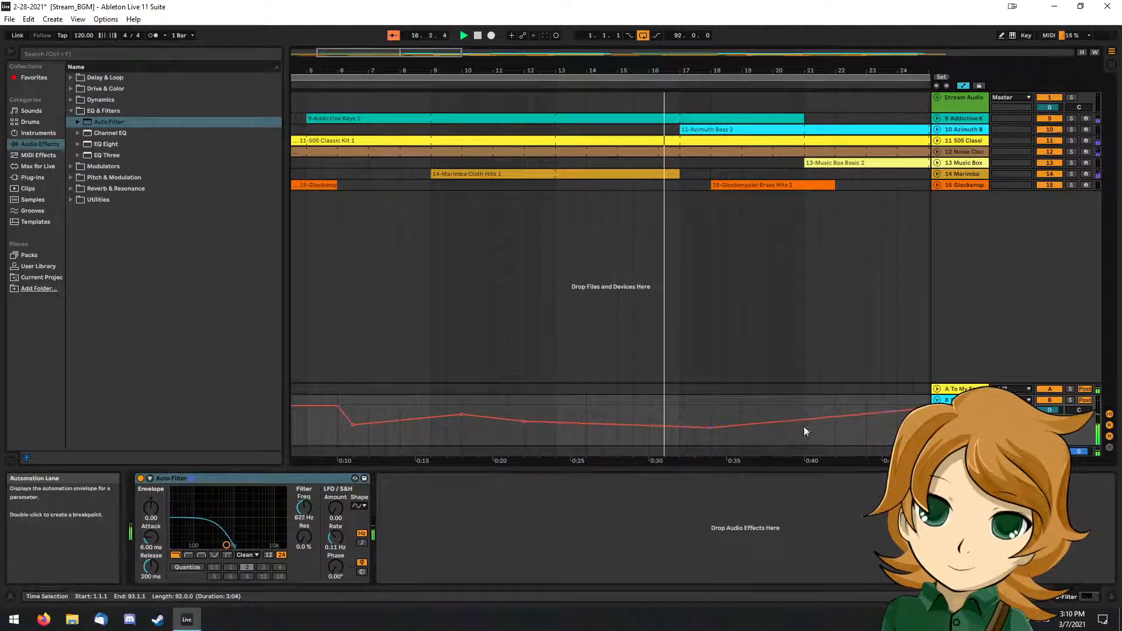
pyautogui.moveTo(822, 418); pyautogui.dragTo(821, 406)
pyautogui.hscroll(3, 847, 443)
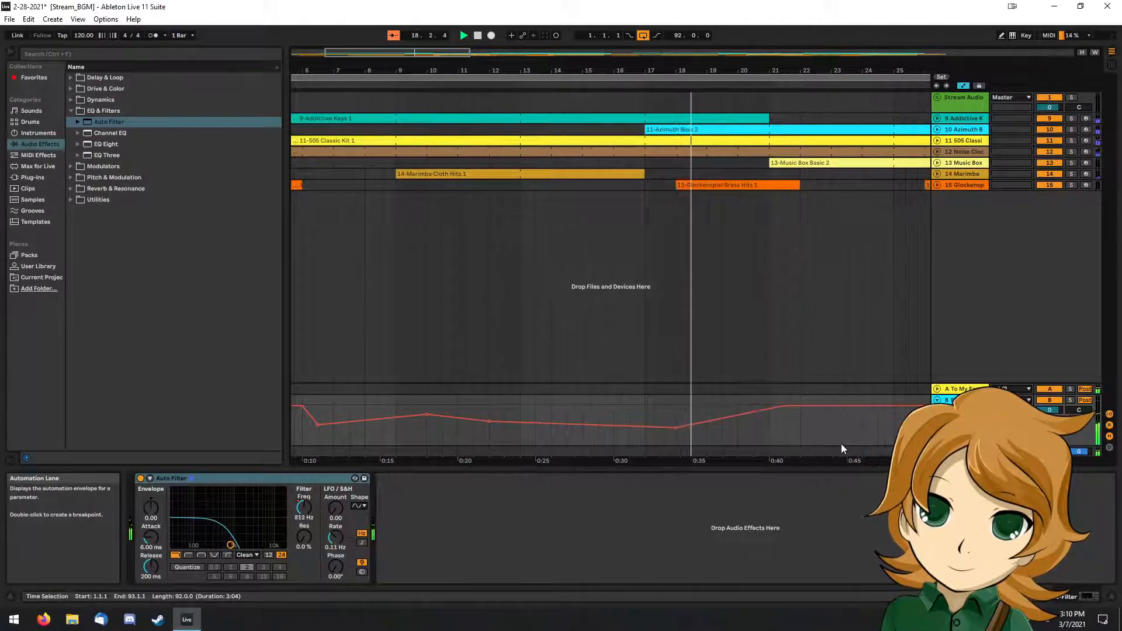
pyautogui.hscroll(3, 841, 445)
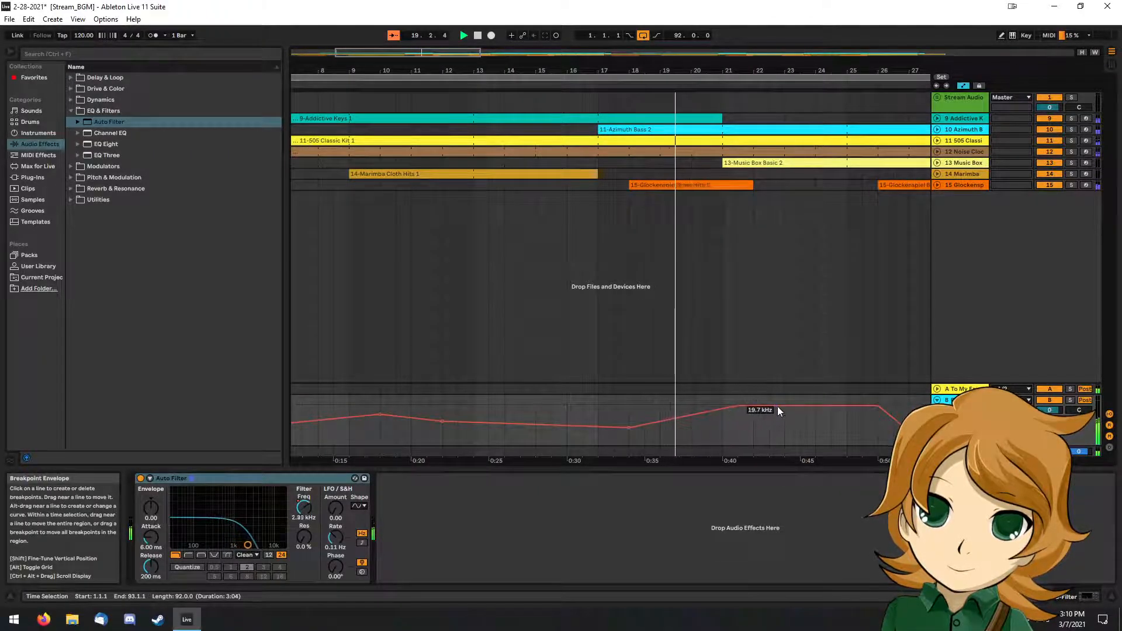
pyautogui.moveTo(784, 409); pyautogui.dragTo(753, 425)
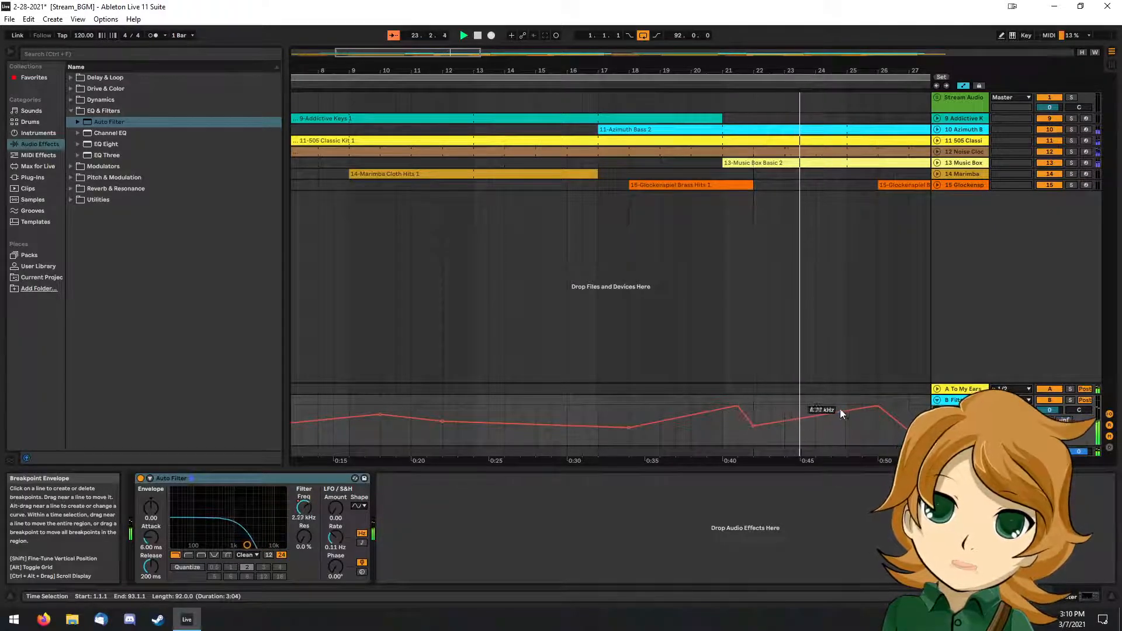
pyautogui.moveTo(847, 411); pyautogui.dragTo(847, 416)
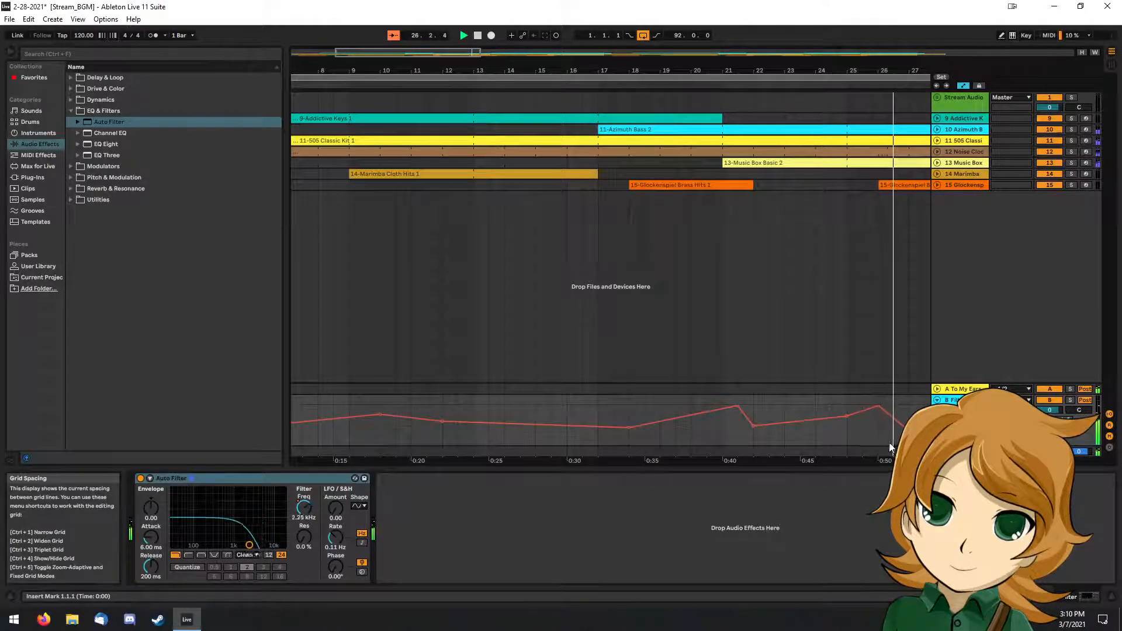
# Raise the Frequency dip at bar 27 to 2.29 kHz, shift it to bar 26 in place of the peak there, and save the set.
pyautogui.scroll(-2, 889, 444)
pyautogui.moveTo(652, 430); pyautogui.dragTo(652, 420)
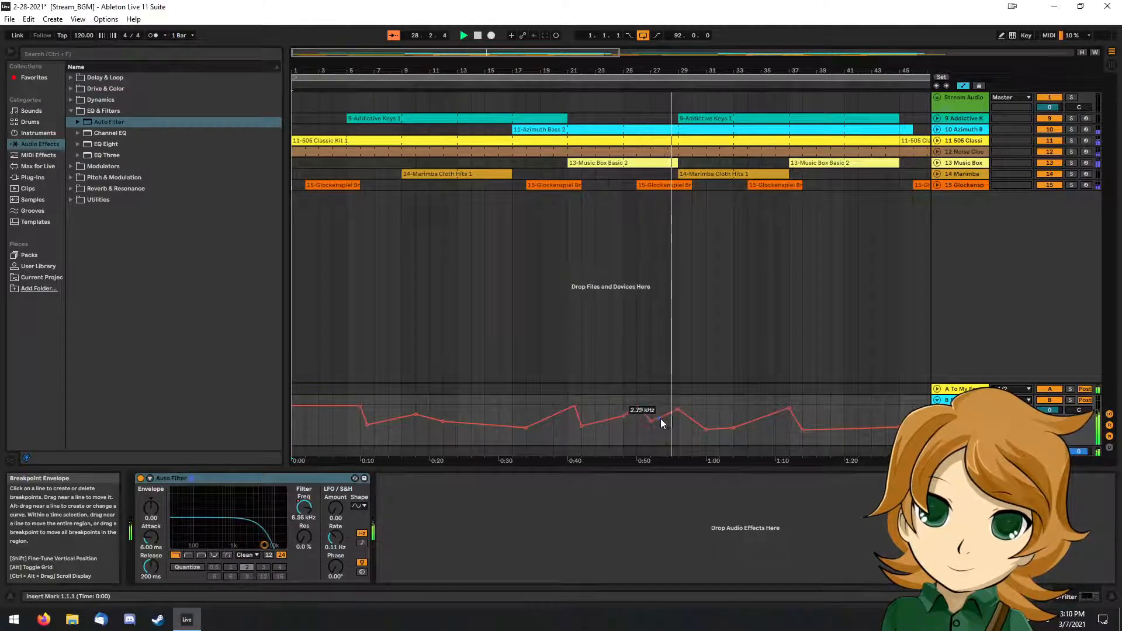
pyautogui.moveTo(650, 422); pyautogui.dragTo(638, 412)
pyautogui.click(638, 408)
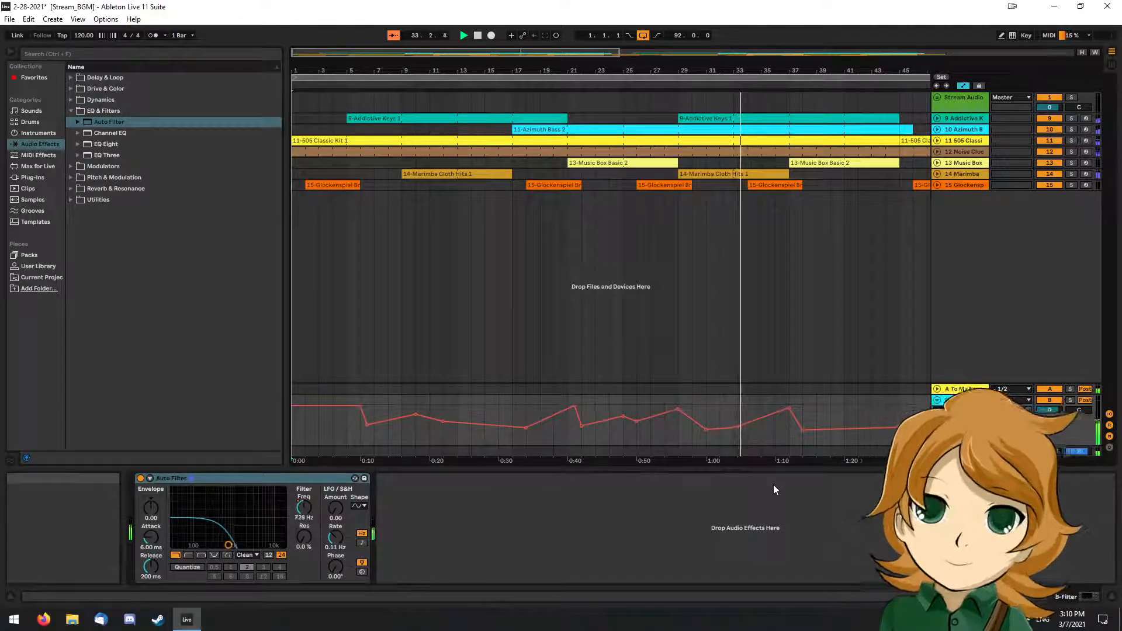
pyautogui.scroll(-2, 804, 276)
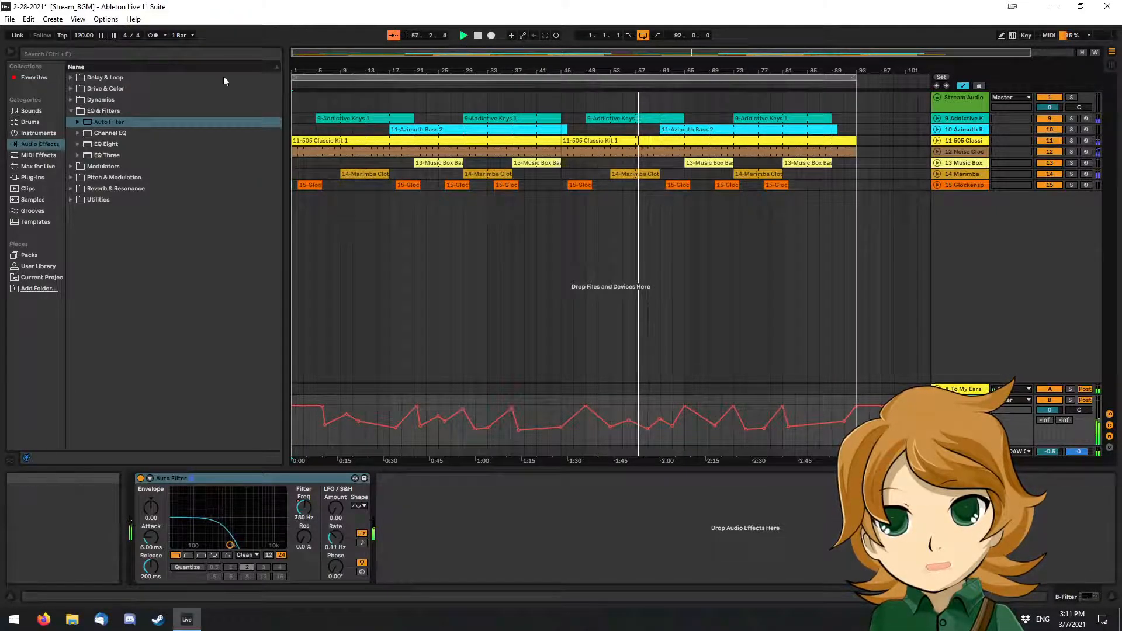
pyautogui.hotkey('ctrl', 's')
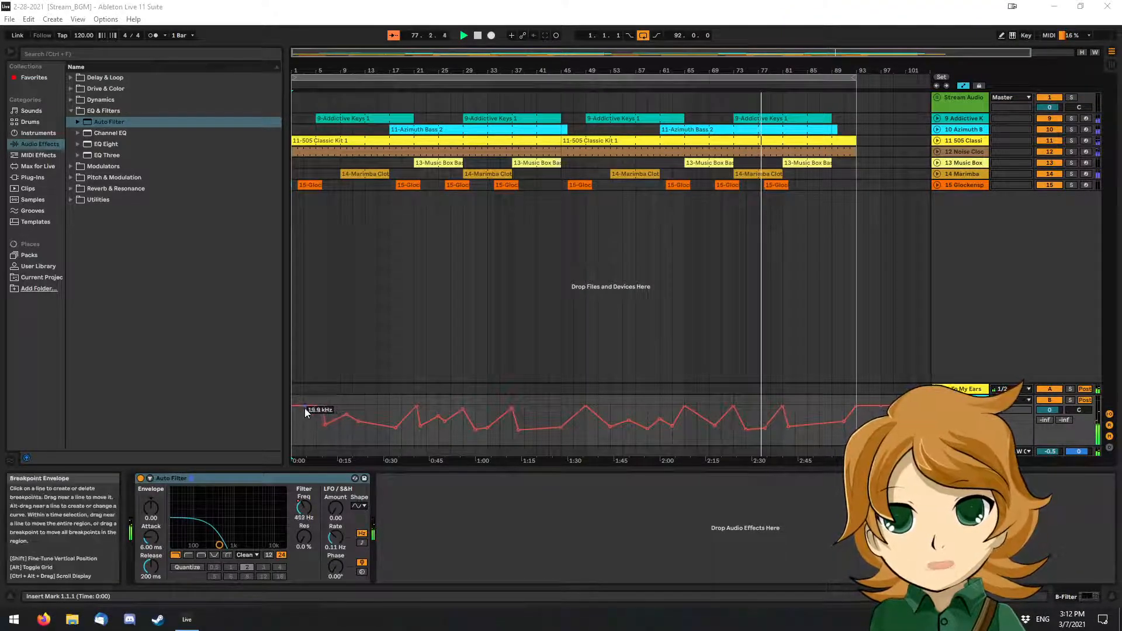
# Lower the Frequency at bars 1 and 3 below a peak at bar 5, and lower the bar 93 breakpoint to match the loop start.
pyautogui.moveTo(303, 408); pyautogui.dragTo(292, 411)
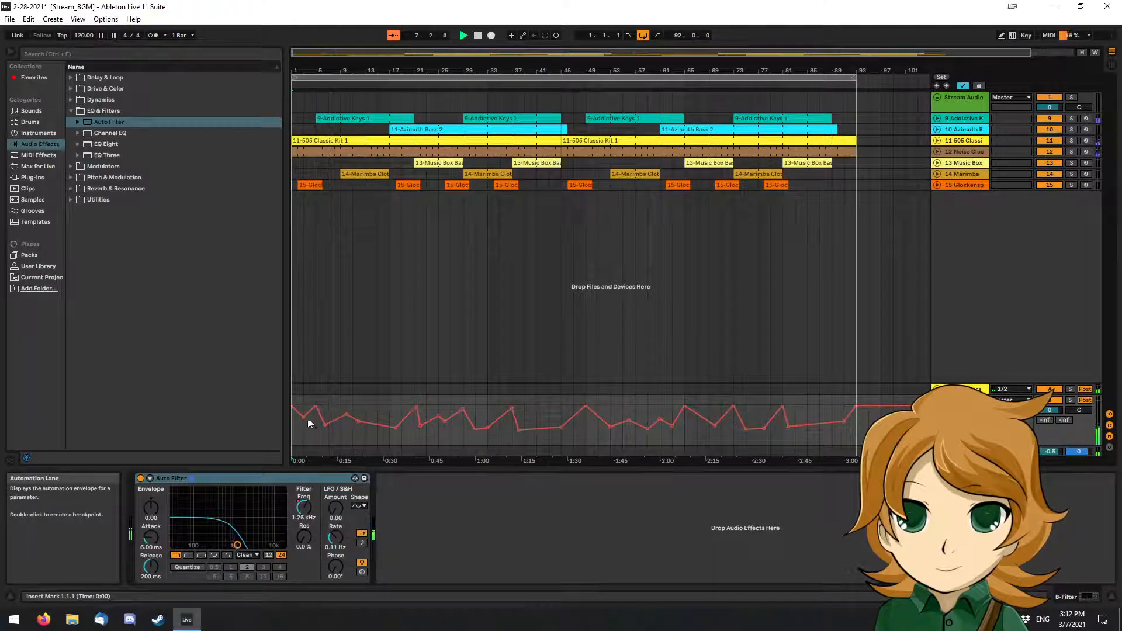
pyautogui.moveTo(292, 406)
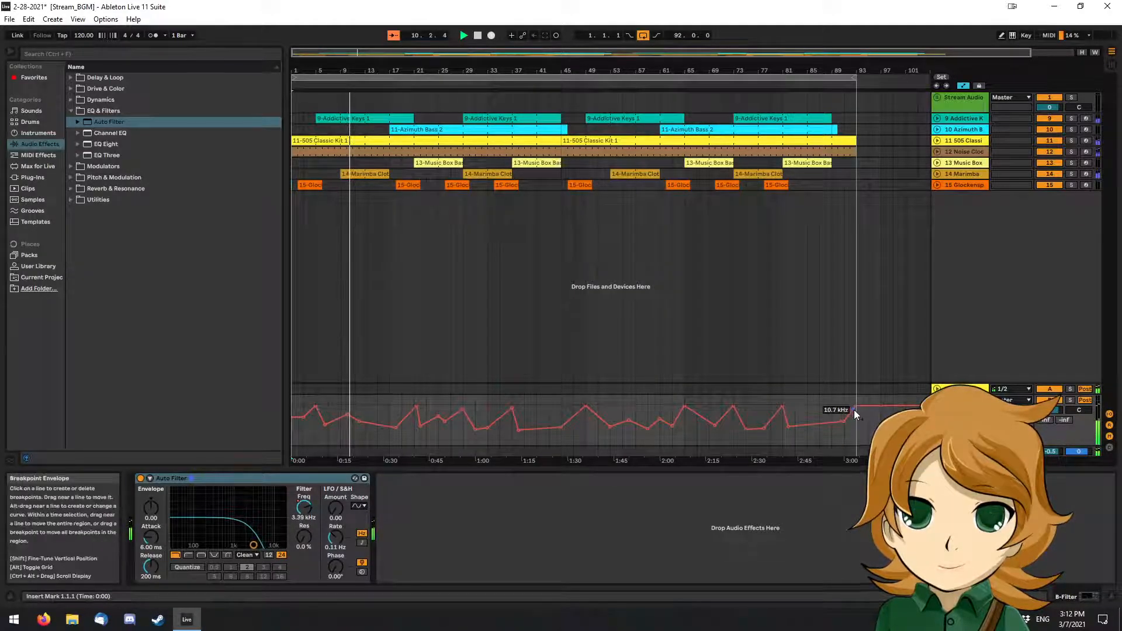
pyautogui.moveTo(856, 408); pyautogui.dragTo(857, 417)
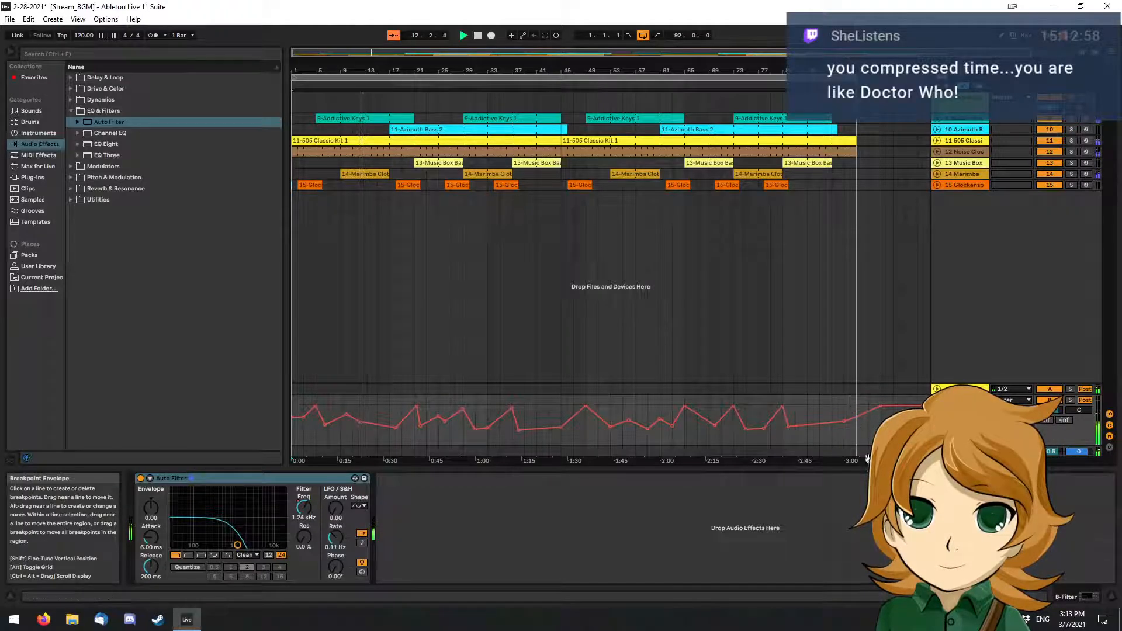